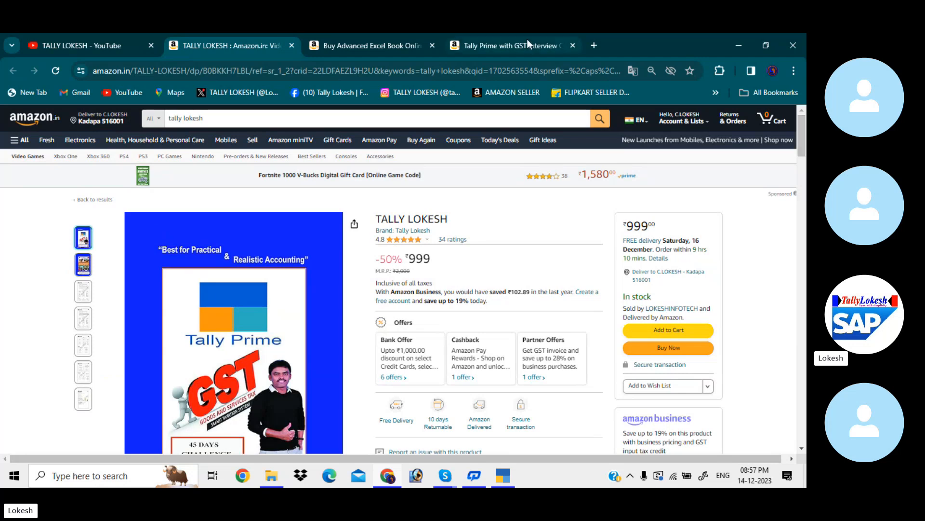
{"action": "left_click", "coordinate": [492, 42]}
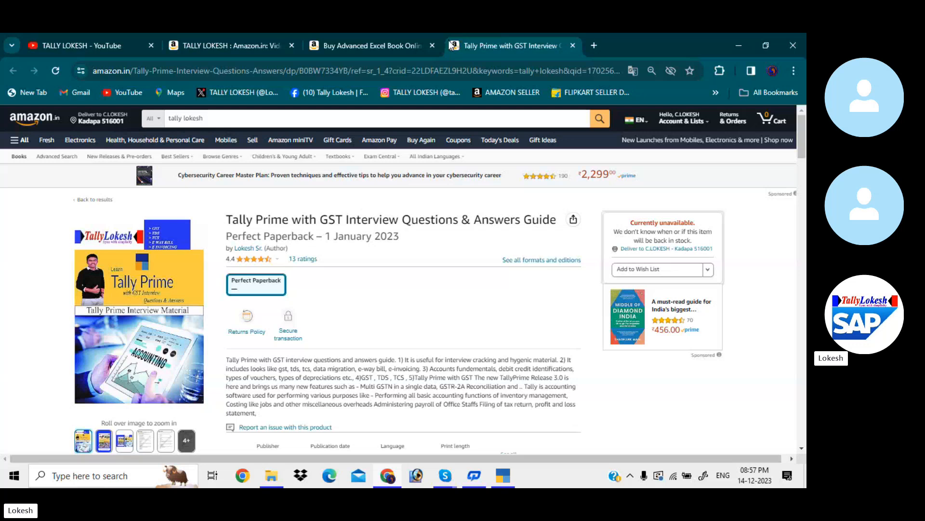
{"action": "left_click", "coordinate": [386, 45]}
{"action": "left_click", "coordinate": [254, 45]}
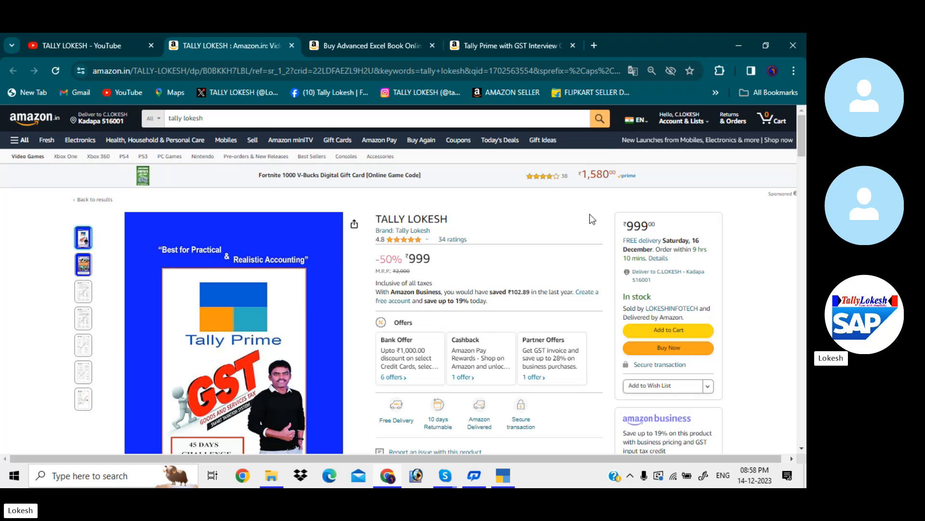
{"action": "left_click", "coordinate": [94, 45]}
- Switch to TallyPrime and start creating a new company from the company selection list
{"action": "left_click", "coordinate": [504, 476]}
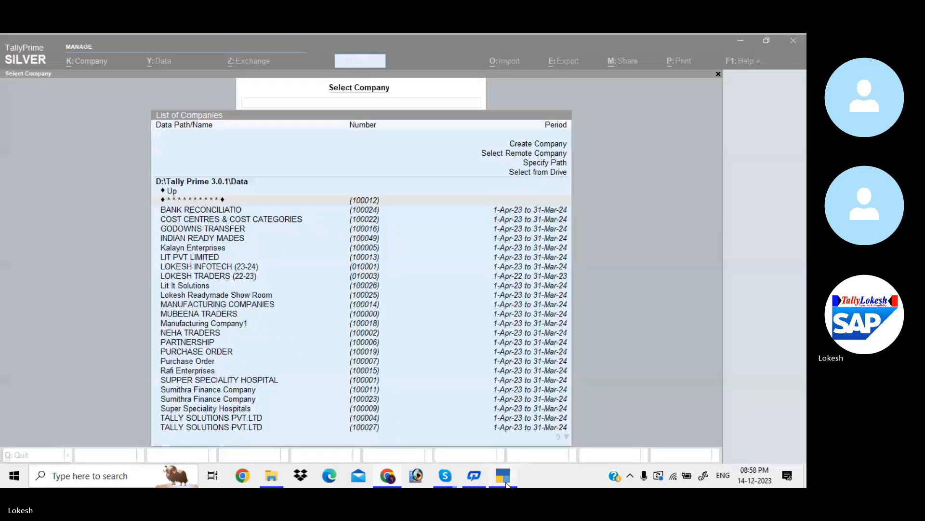
{"action": "key", "text": "Up"}
{"action": "key", "text": "Up"}
{"action": "key", "text": "Up"}
{"action": "key", "text": "Up"}
{"action": "key", "text": "Up"}
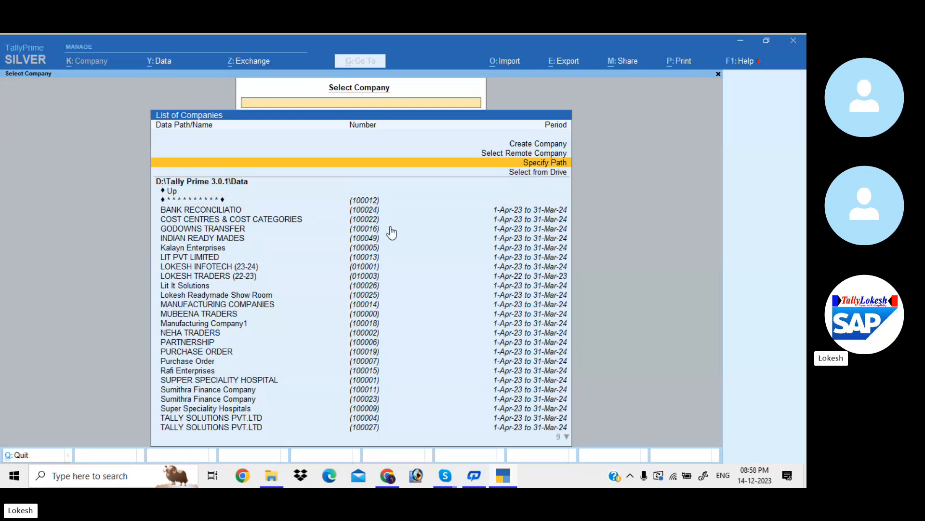
{"action": "key", "text": "Return"}
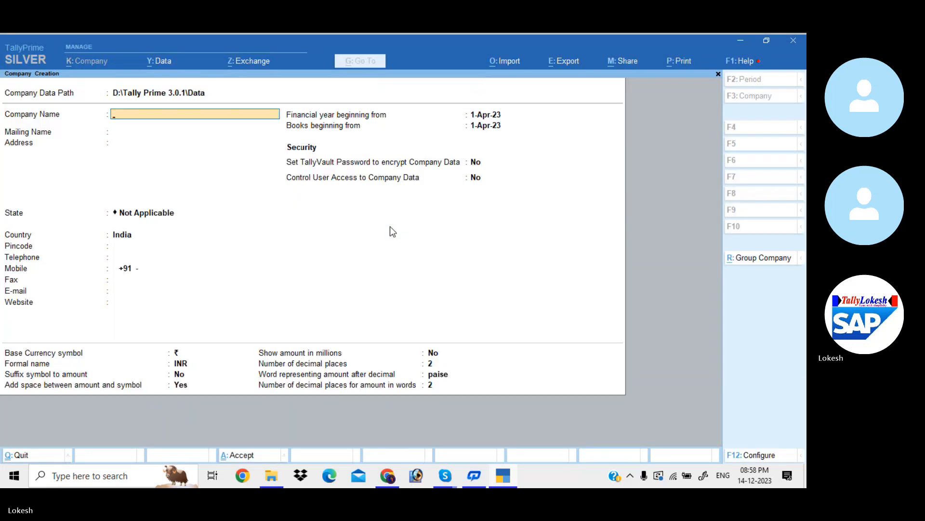
- Name the company Prem Trading Company, keep the same mailing name, and set its state to Andhra Pradesh
{"action": "type", "text": "Prem Trading Company"}
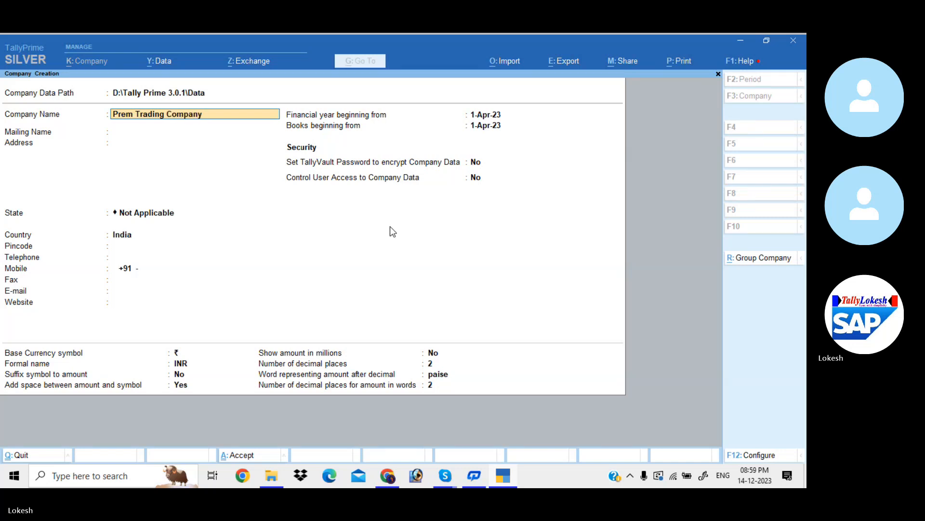
{"action": "key", "text": "Return"}
{"action": "key", "text": "Return"}
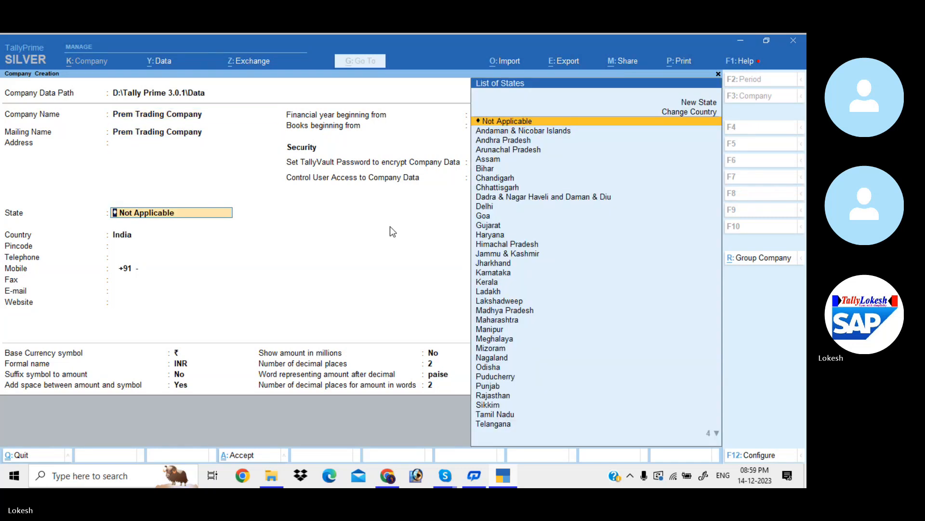
{"action": "key", "text": "Down"}
{"action": "key", "text": "Down"}
- Keep the default contact, financial year, security and currency settings and create the company
{"action": "key", "text": "Return"}
{"action": "key", "text": "Return"}
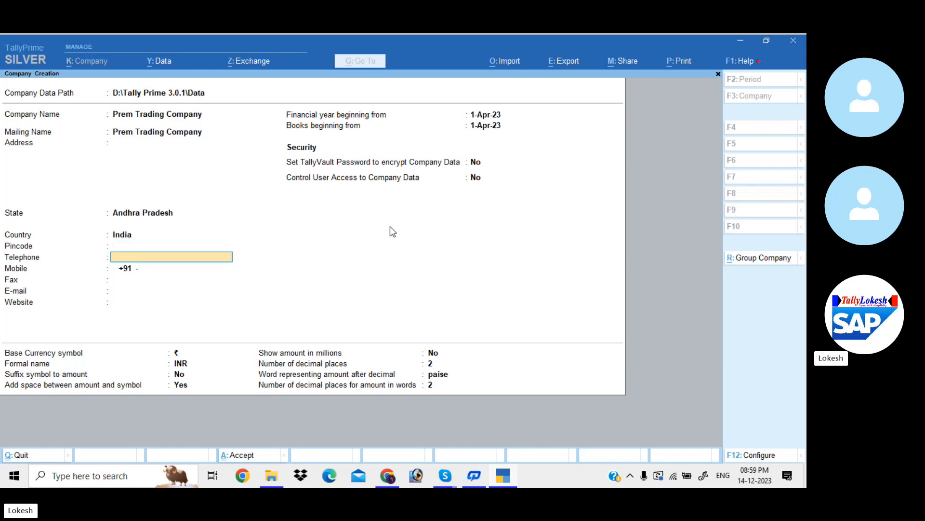
{"action": "key", "text": "Return"}
{"action": "key", "text": "Return"}
{"action": "key", "text": "Return"}
{"action": "key", "text": "Return"}
{"action": "key", "text": "Return"}
{"action": "key", "text": "Return"}
{"action": "key", "text": "Return"}
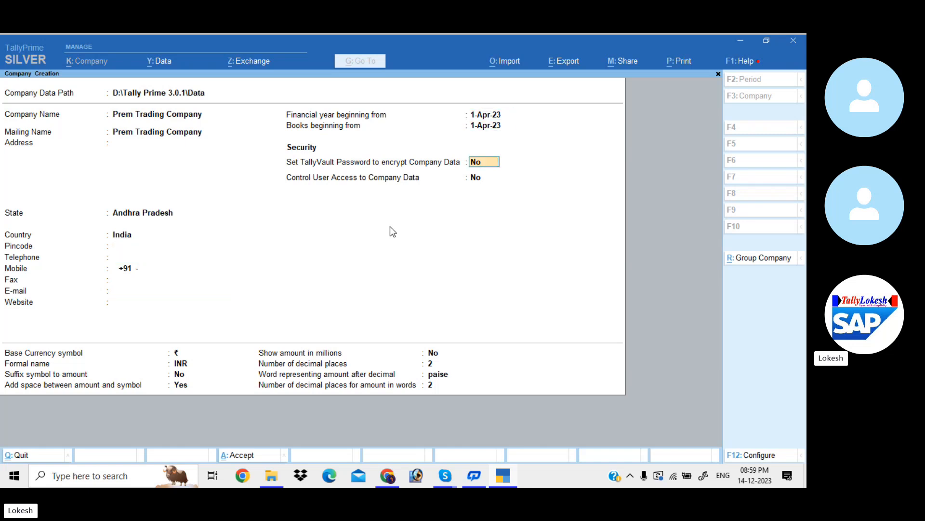
{"action": "key", "text": "Return"}
{"action": "key", "text": "Return"}
{"action": "key", "text": "Return"}
{"action": "key", "text": "Return"}
{"action": "key", "text": "Return"}
{"action": "key", "text": "Return"}
{"action": "key", "text": "Return"}
{"action": "key", "text": "Return"}
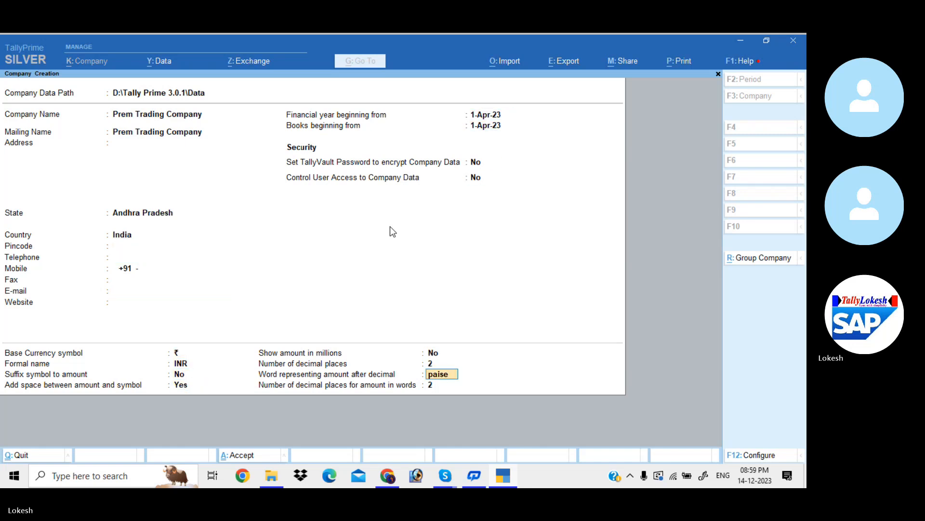
{"action": "key", "text": "Return"}
{"action": "key", "text": "Return"}
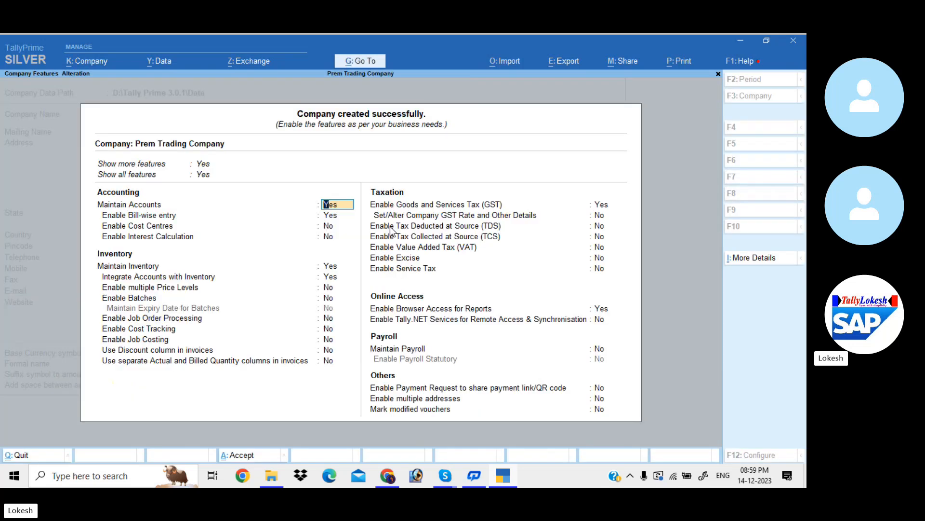
- Disable bill-wise entry for the company while keeping accounts maintained and cost centres off
{"action": "key", "text": "Return"}
{"action": "type", "text": "n"}
{"action": "key", "text": "Return"}
{"action": "key", "text": "Return"}
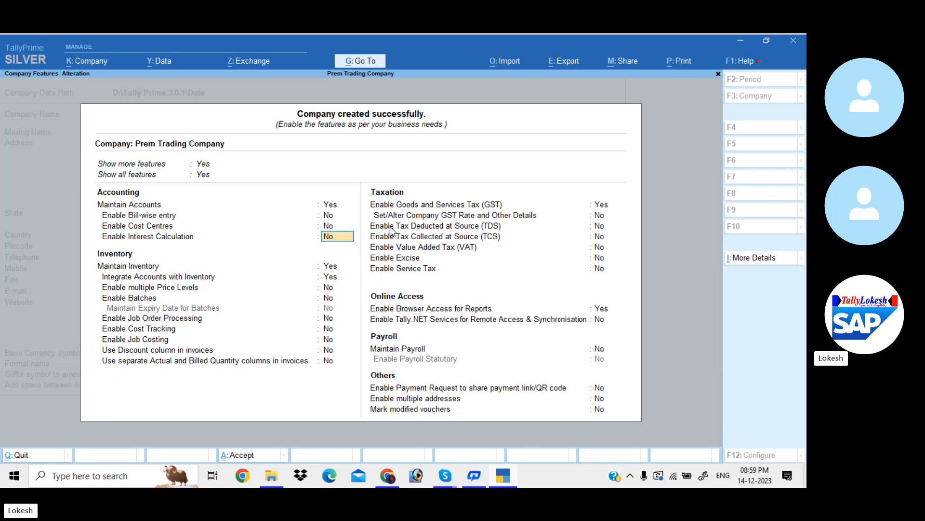
- Keep the default interest calculation and inventory features, and disable Goods and Services Tax (GST)
{"action": "key", "text": "Return"}
{"action": "key", "text": "Return"}
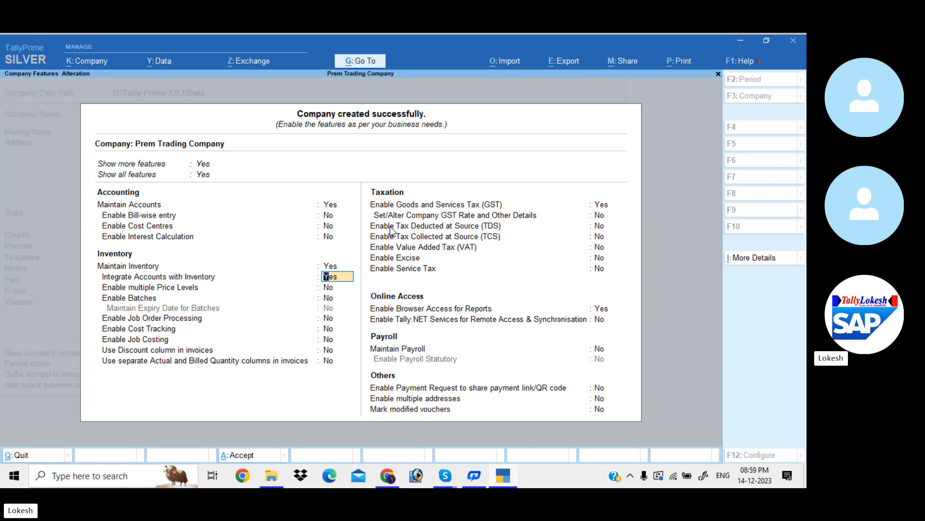
{"action": "key", "text": "Return"}
{"action": "key", "text": "Return"}
{"action": "key", "text": "Return"}
{"action": "key", "text": "Return"}
{"action": "key", "text": "Return"}
{"action": "key", "text": "Return"}
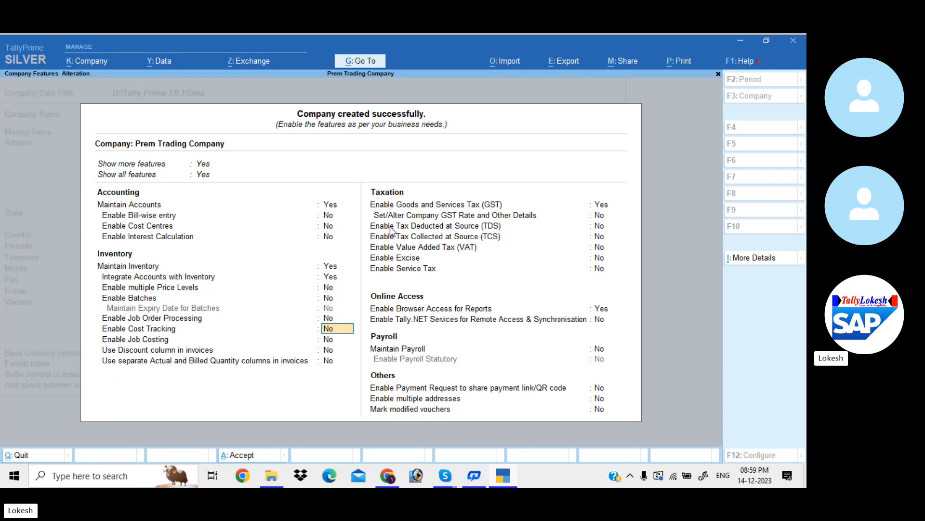
{"action": "key", "text": "Return"}
{"action": "key", "text": "Return"}
{"action": "type", "text": "n"}
- Disable browser access for reports, keep the remaining features off, and save the company features
{"action": "key", "text": "Return"}
{"action": "key", "text": "Return"}
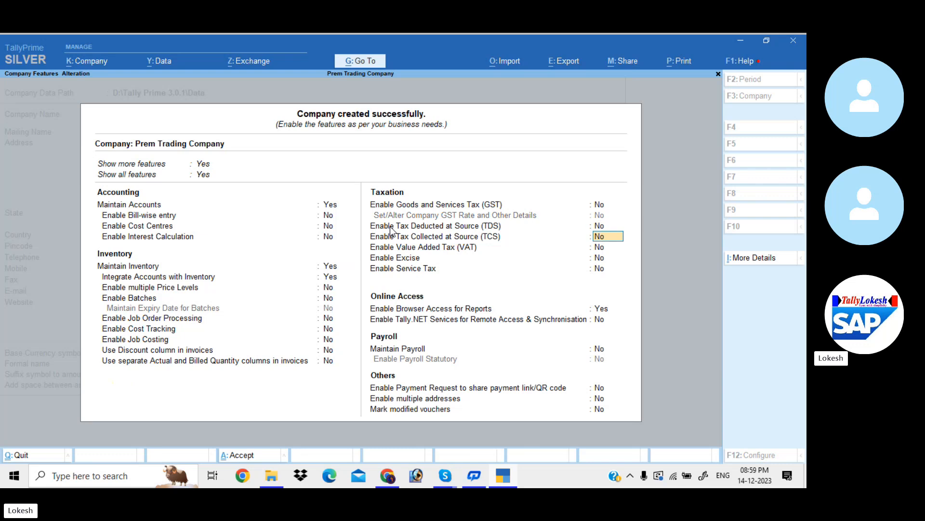
{"action": "key", "text": "Return"}
{"action": "key", "text": "Return"}
{"action": "key", "text": "Return"}
{"action": "key", "text": "Return"}
{"action": "type", "text": "n"}
{"action": "key", "text": "Return"}
{"action": "key", "text": "Return"}
{"action": "key", "text": "Return"}
{"action": "key", "text": "Return"}
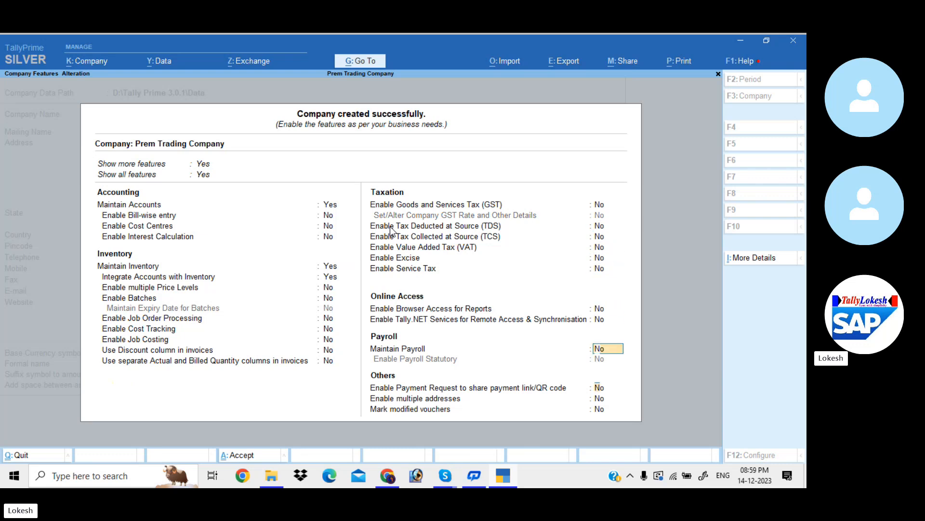
{"action": "key", "text": "Return"}
{"action": "key", "text": "Return"}
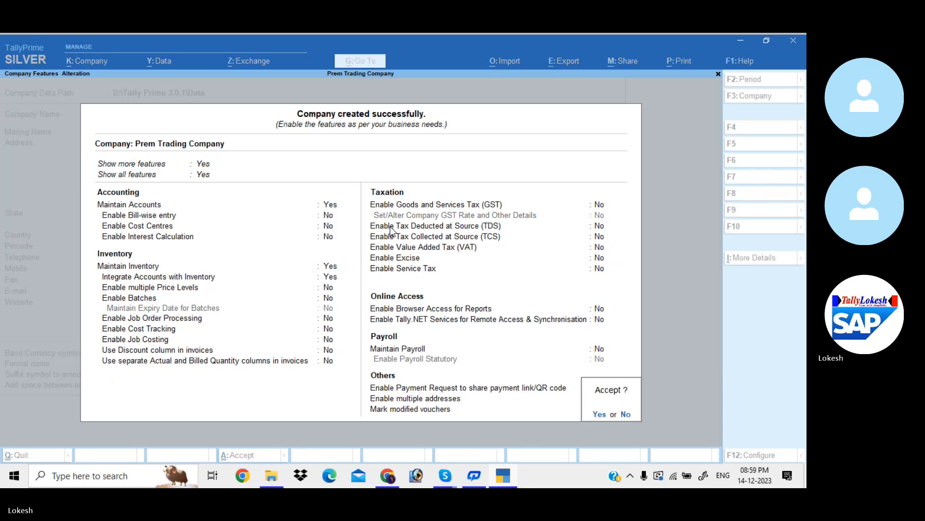
{"action": "key", "text": "Return"}
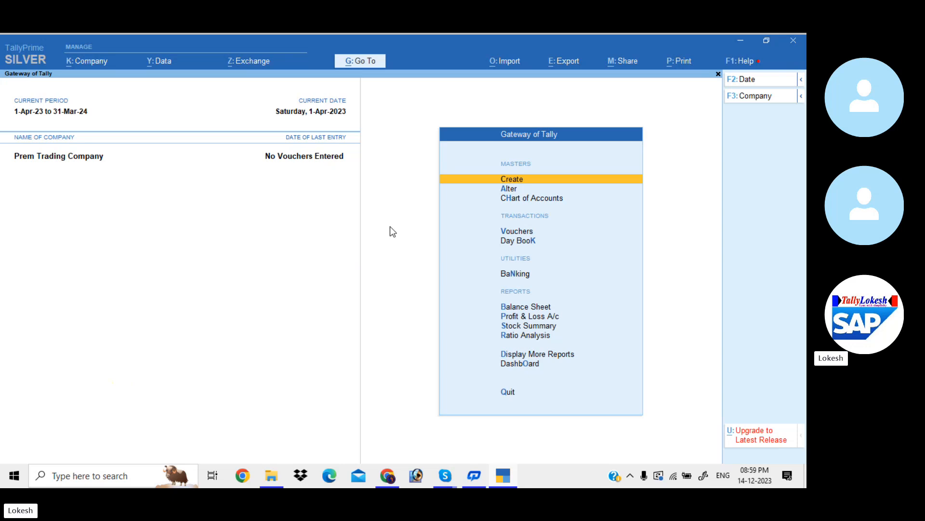
- Start a new ledger named Capital and place it under the Capital Account group
{"action": "key", "text": "Return"}
{"action": "key", "text": "Down"}
{"action": "key", "text": "Return"}
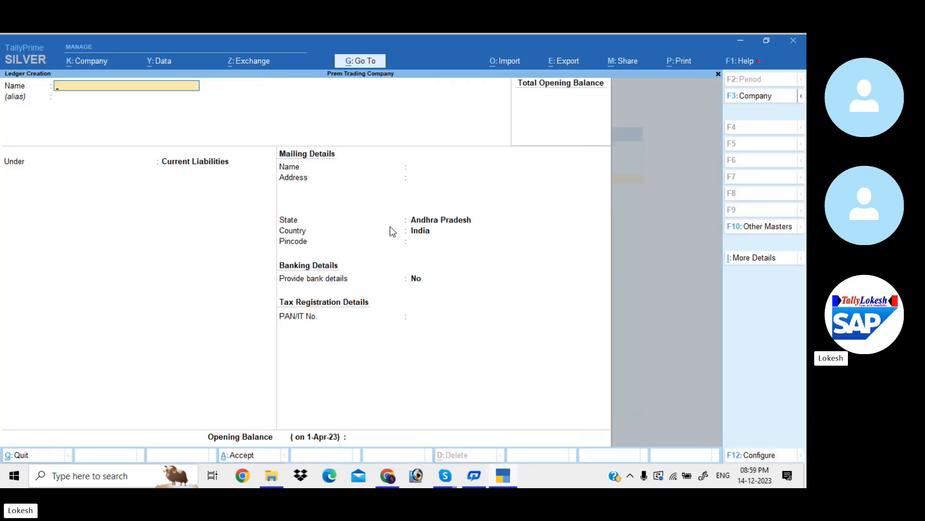
{"action": "type", "text": "Capital"}
{"action": "key", "text": "Return"}
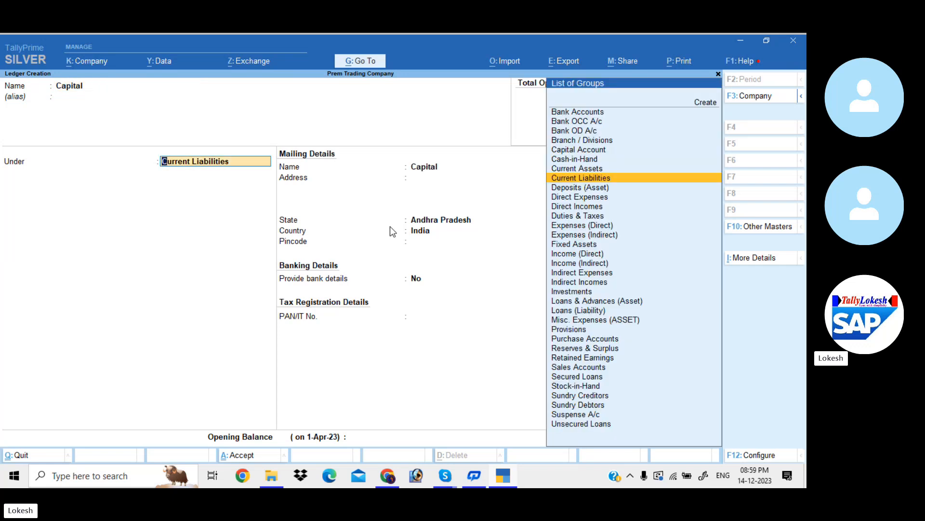
{"action": "type", "text": "Ca"}
{"action": "key", "text": "Return"}
{"action": "key", "text": "Return"}
{"action": "key", "text": "Return"}
{"action": "key", "text": "Return"}
{"action": "key", "text": "Return"}
{"action": "key", "text": "Return"}
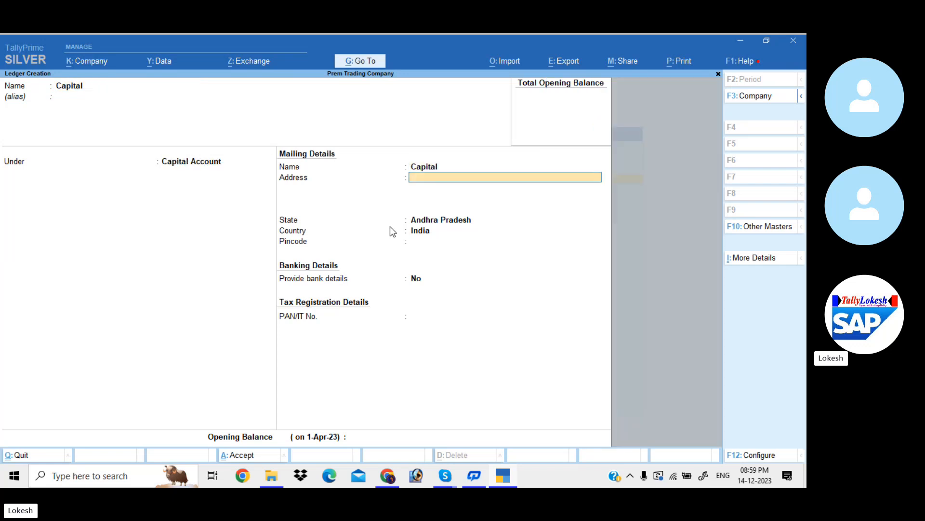
- Give the Capital ledger an opening balance of 1,00,000 Cr and save it
{"action": "key", "text": "Return"}
{"action": "key", "text": "Return"}
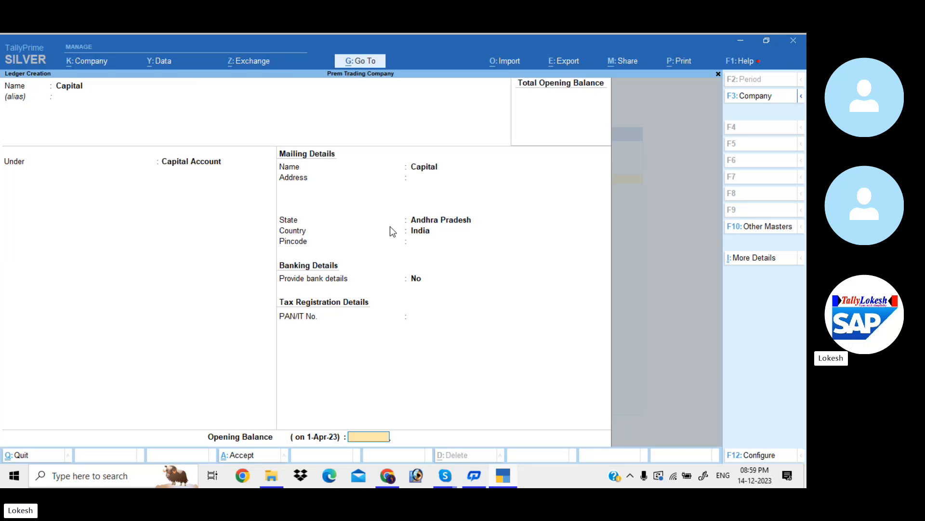
{"action": "type", "text": "1,00,000"}
{"action": "key", "text": "Return"}
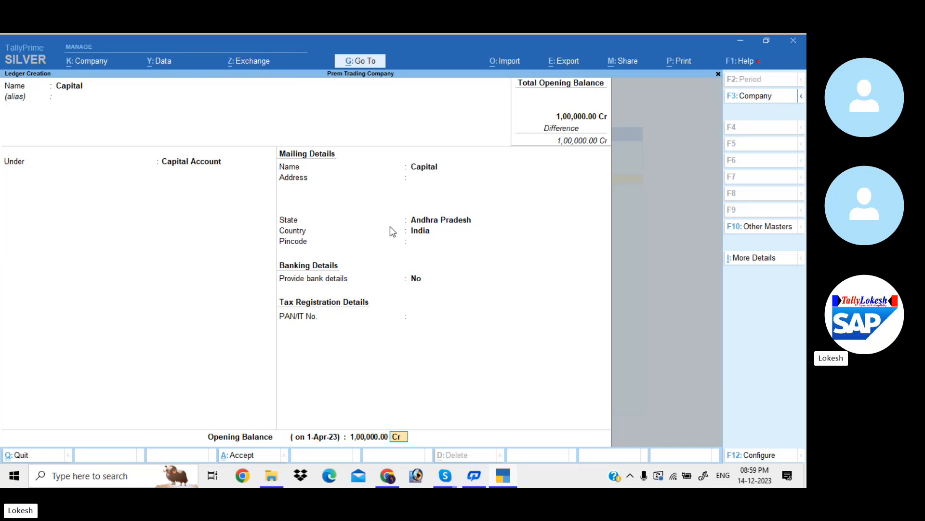
{"action": "key", "text": "Return"}
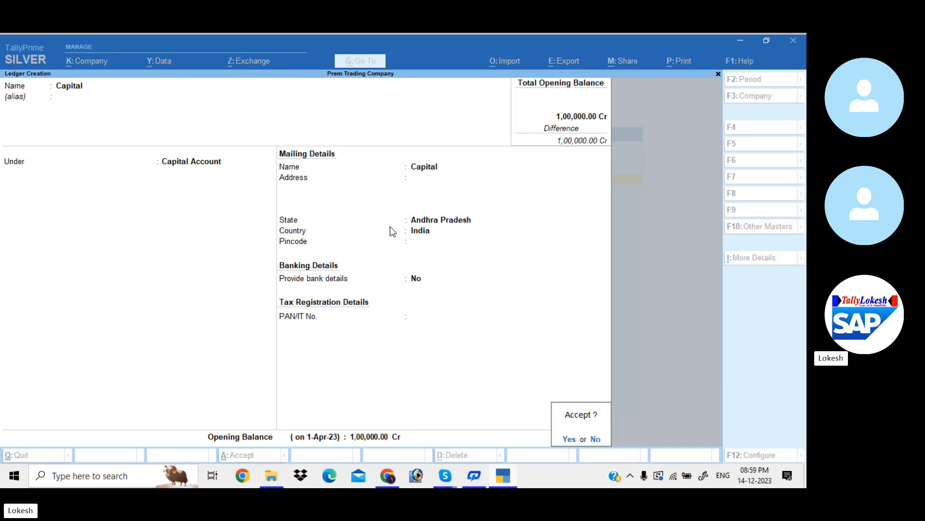
{"action": "key", "text": "Return"}
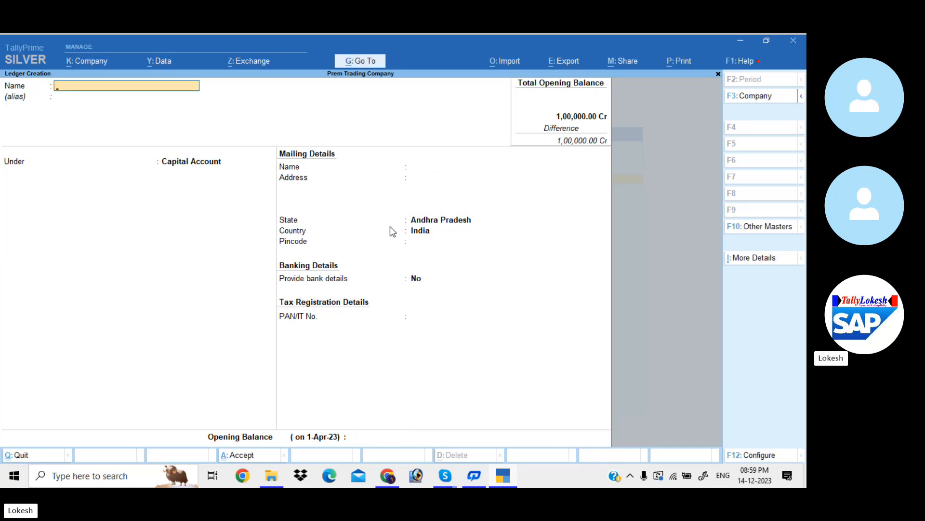
- Name the new ledger Ramesh & Co and place it under Sundry Creditors
{"action": "type", "text": "Ramesh & Co"}
{"action": "key", "text": "Return"}
{"action": "key", "text": "Return"}
{"action": "type", "text": "Sun"}
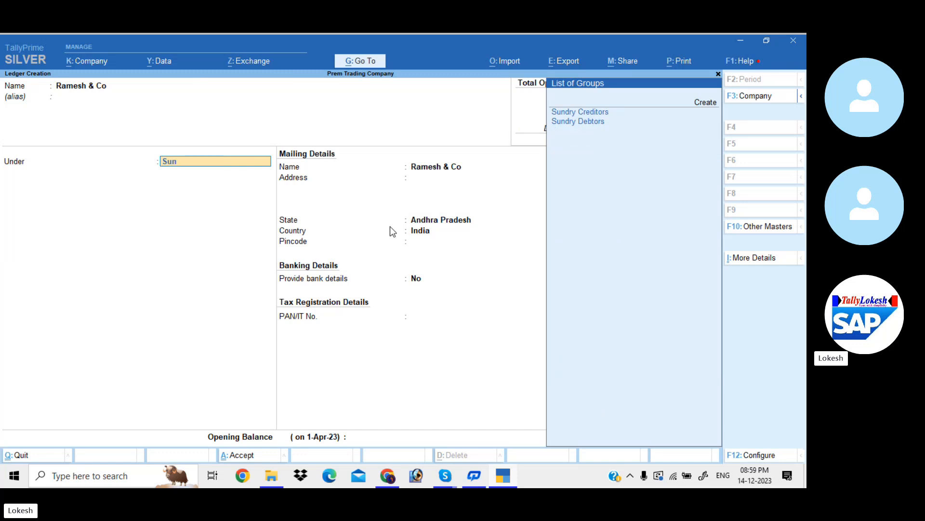
- Keep the Ramesh & Co mailing defaults, set its opening balance to 20000 Cr, and save the ledger
{"action": "key", "text": "Return"}
{"action": "key", "text": "Return"}
{"action": "key", "text": "Return"}
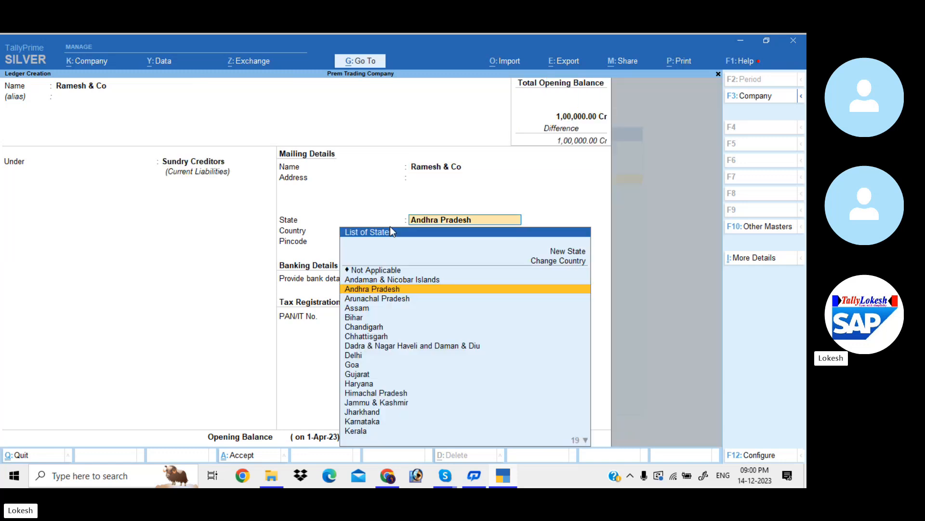
{"action": "key", "text": "Return"}
{"action": "key", "text": "Return"}
{"action": "key", "text": "Return"}
{"action": "key", "text": "Return"}
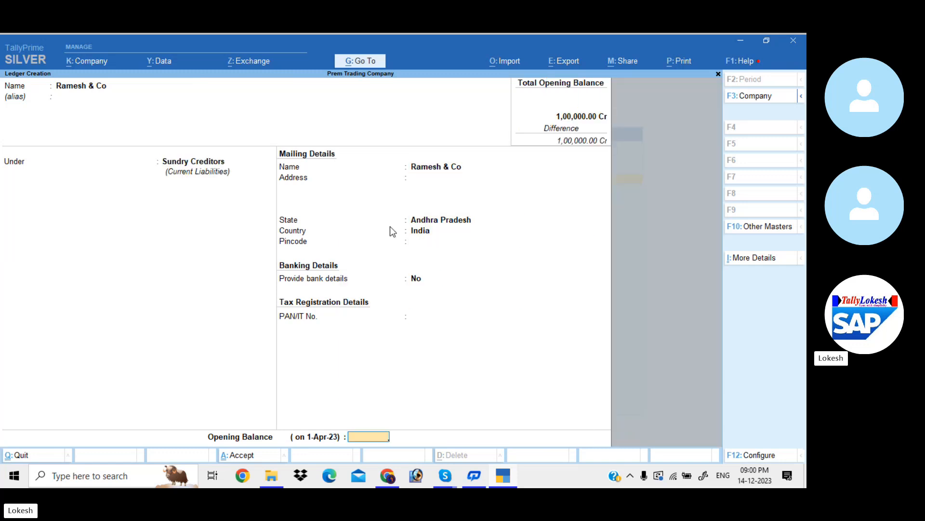
{"action": "type", "text": "20000"}
{"action": "key", "text": "Return"}
{"action": "key", "text": "Return"}
{"action": "key", "text": "Return"}
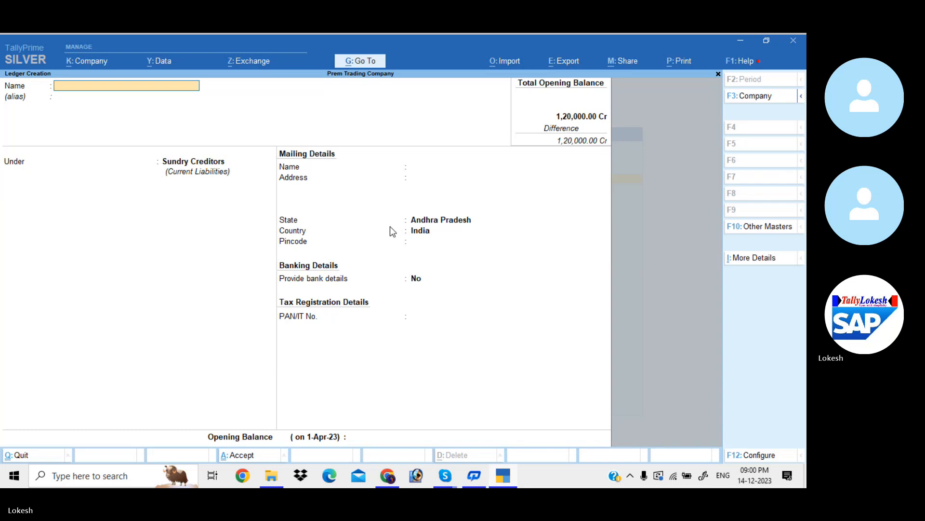
- Name the new ledger Prakash & Co and keep it under Sundry Creditors
{"action": "type", "text": "Pra"}
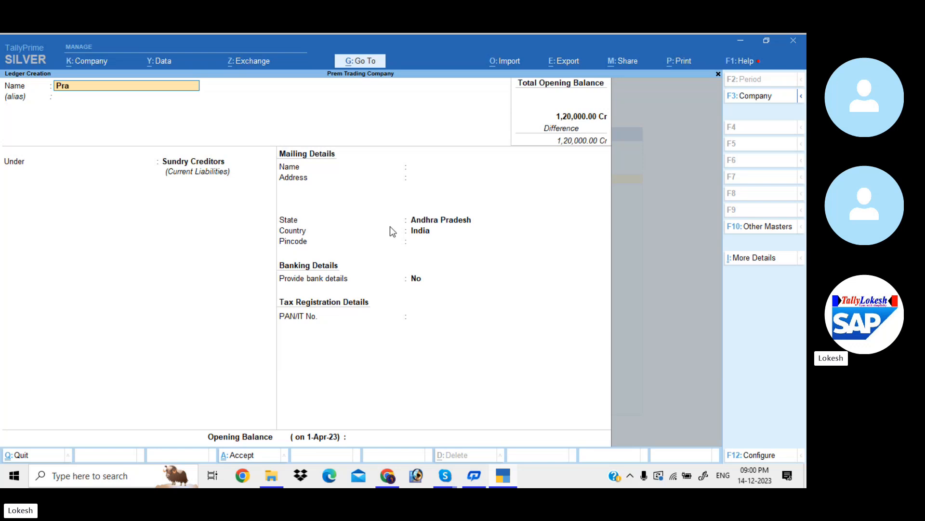
{"action": "type", "text": "kash"}
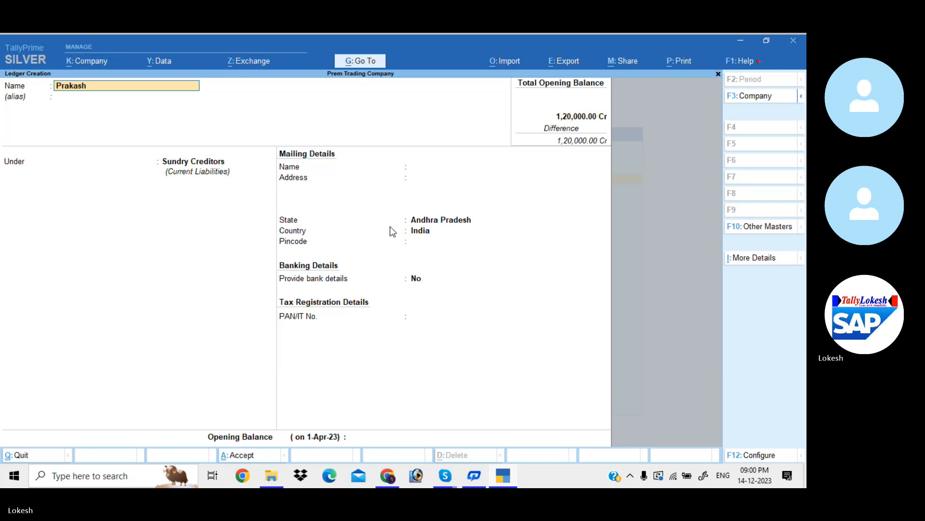
{"action": "type", "text": " & co"}
{"action": "key", "text": "Return"}
{"action": "key", "text": "Return"}
{"action": "key", "text": "Return"}
{"action": "key", "text": "Return"}
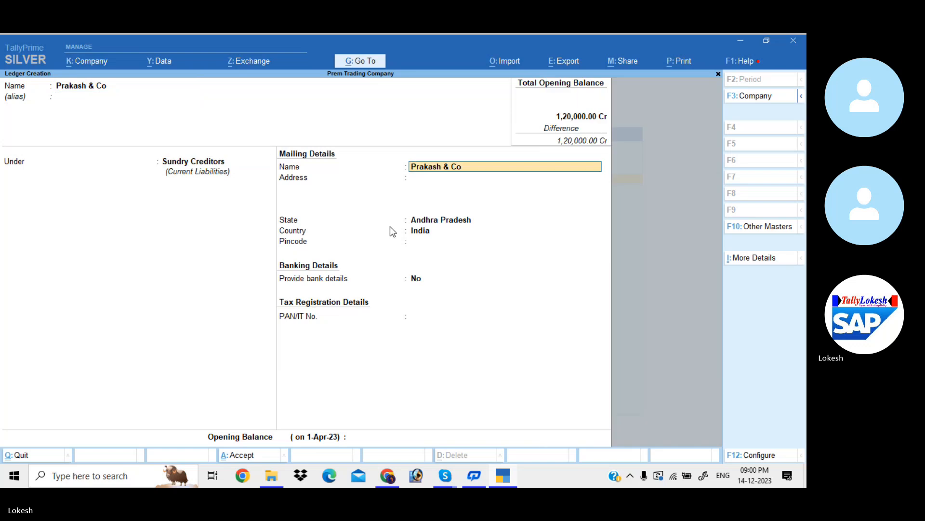
- Keep the Prakash & Co mailing defaults, set its opening balance to 30000 Cr, and save the ledger
{"action": "key", "text": "Return"}
{"action": "key", "text": "Return"}
{"action": "key", "text": "Return"}
{"action": "key", "text": "Return"}
{"action": "key", "text": "Return"}
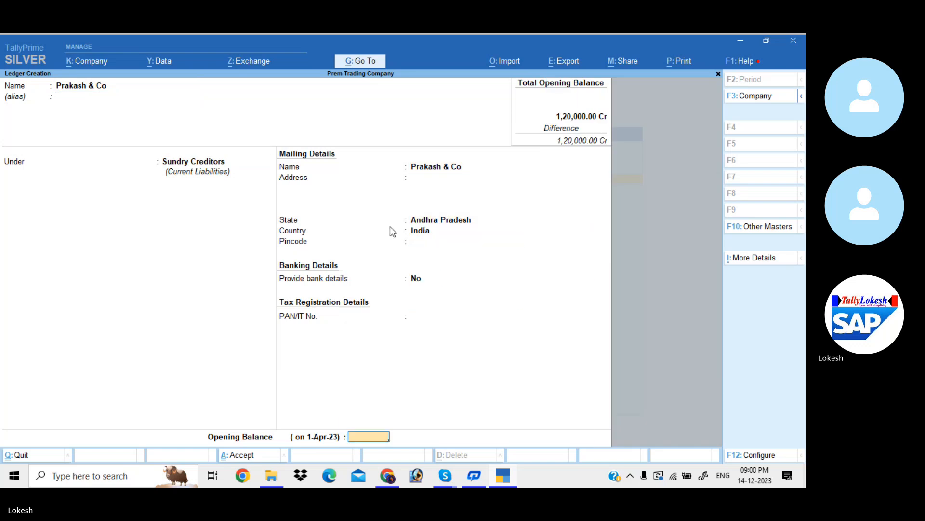
{"action": "type", "text": "30000"}
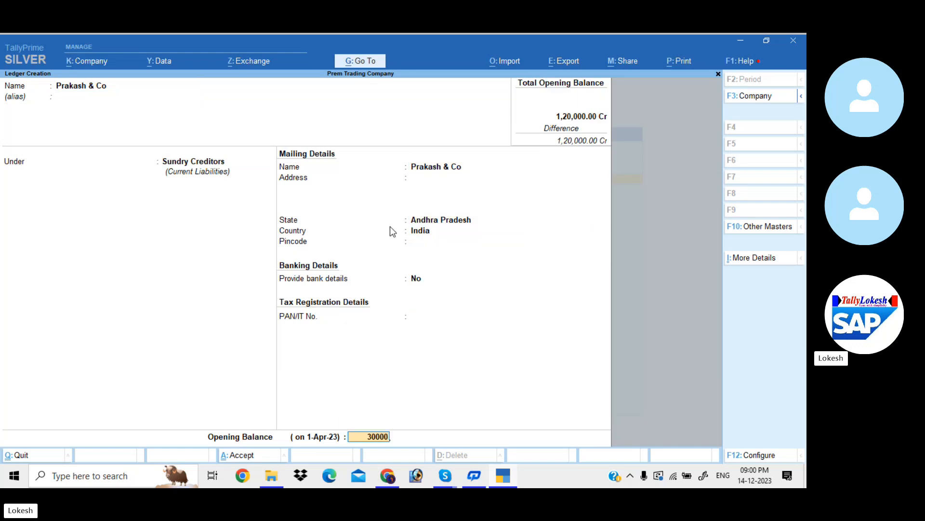
{"action": "key", "text": "Return"}
{"action": "key", "text": "Return"}
{"action": "key", "text": "Return"}
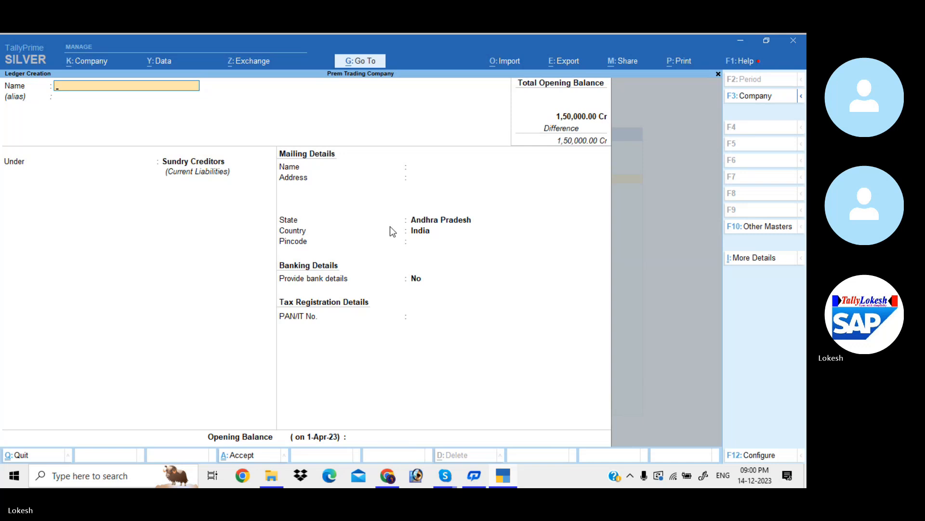
- Name the new ledger Sharma Laon and place it under Loans (Liability)
{"action": "type", "text": "Shar"}
{"action": "type", "text": "ma"}
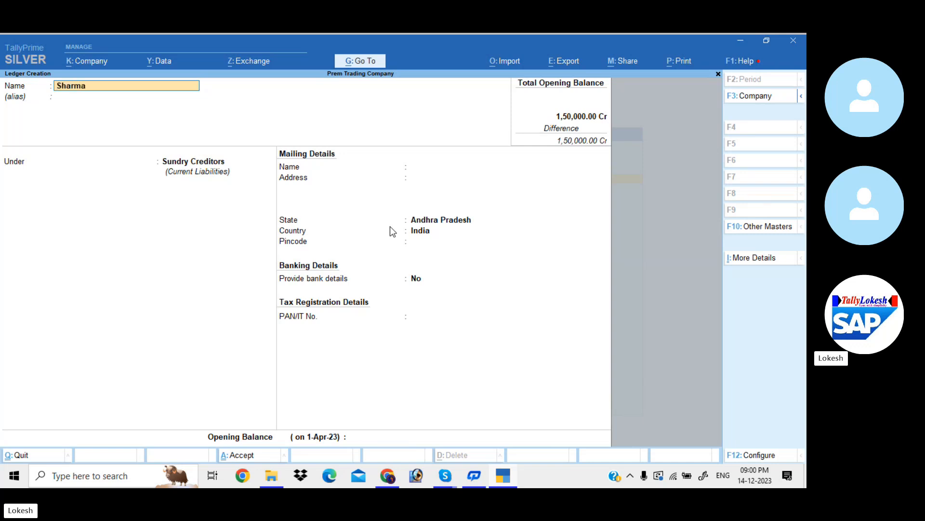
{"action": "type", "text": " Laon"}
{"action": "key", "text": "Return"}
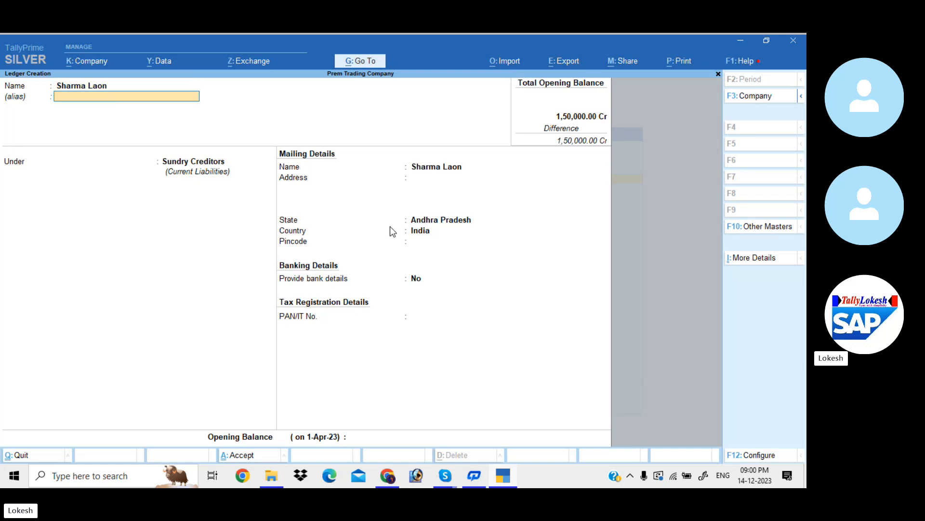
{"action": "type", "text": "Lo"}
{"action": "key", "text": "Down"}
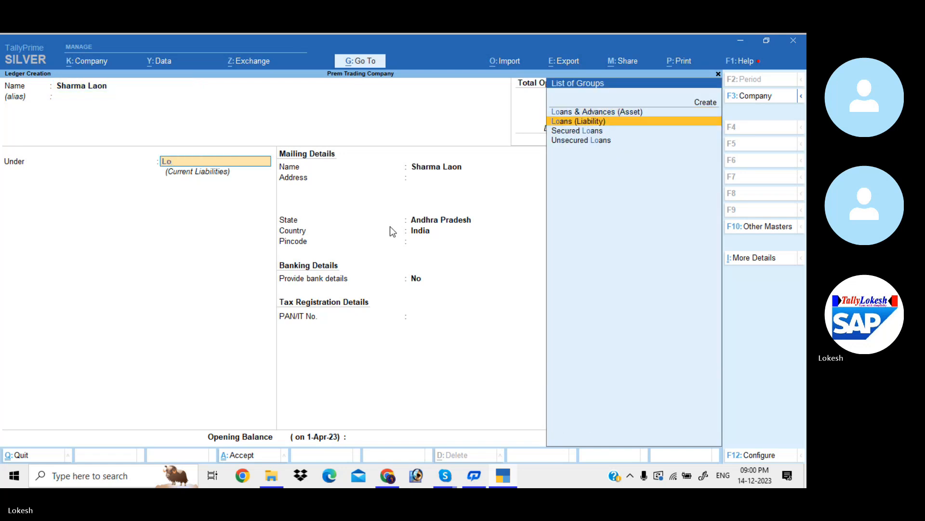
{"action": "key", "text": "Return"}
{"action": "key", "text": "Return"}
{"action": "key", "text": "Return"}
{"action": "key", "text": "Return"}
{"action": "key", "text": "Return"}
{"action": "key", "text": "Return"}
{"action": "key", "text": "Return"}
{"action": "key", "text": "Return"}
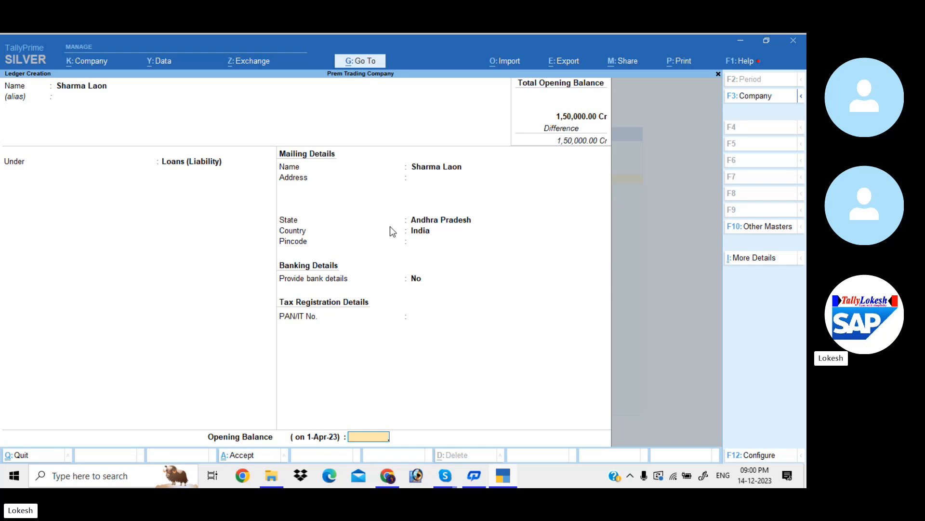
- Keep the Sharma Laon mailing defaults, set its opening balance to 38600 Cr, and save the ledger
{"action": "type", "text": "38600"}
{"action": "key", "text": "Return"}
{"action": "key", "text": "Return"}
{"action": "key", "text": "Return"}
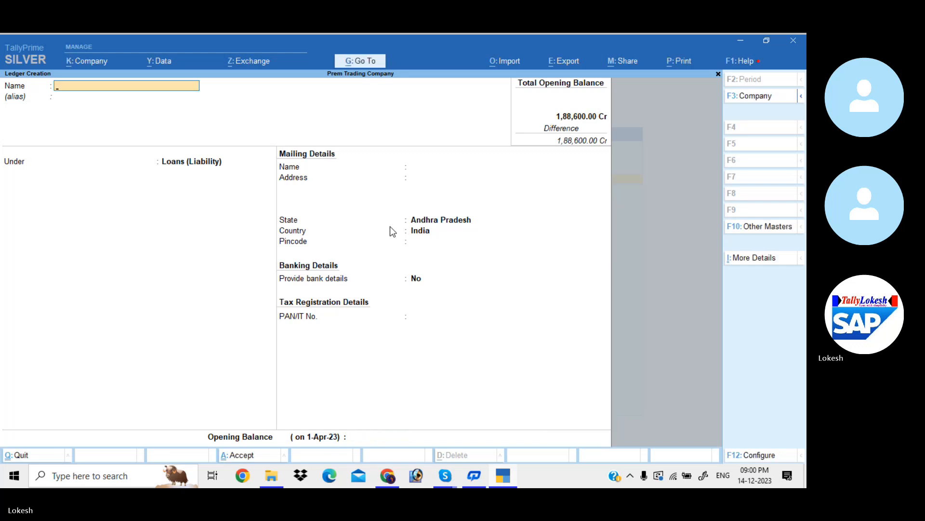
- Name the new ledger Furniture and place it under Fixed Assets
{"action": "type", "text": "Fu"}
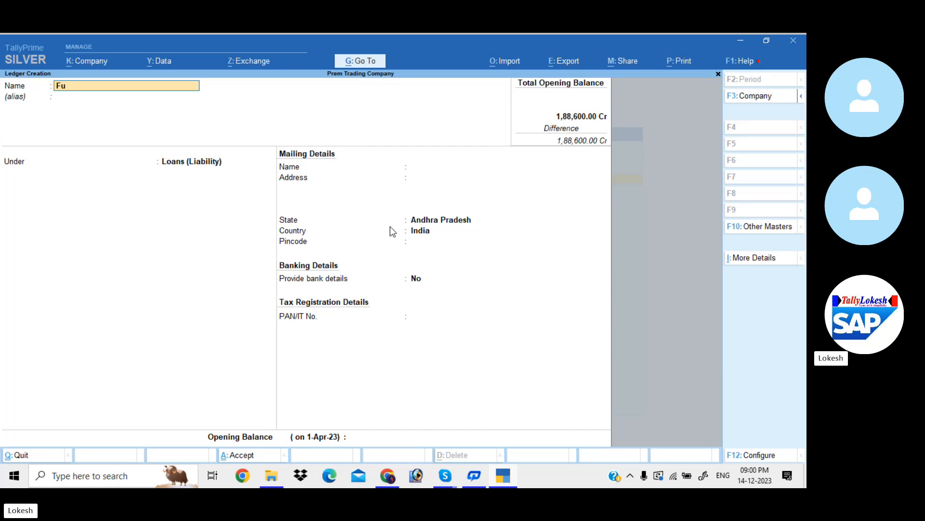
{"action": "type", "text": "rnti"}
{"action": "key", "text": "BackSpace"}
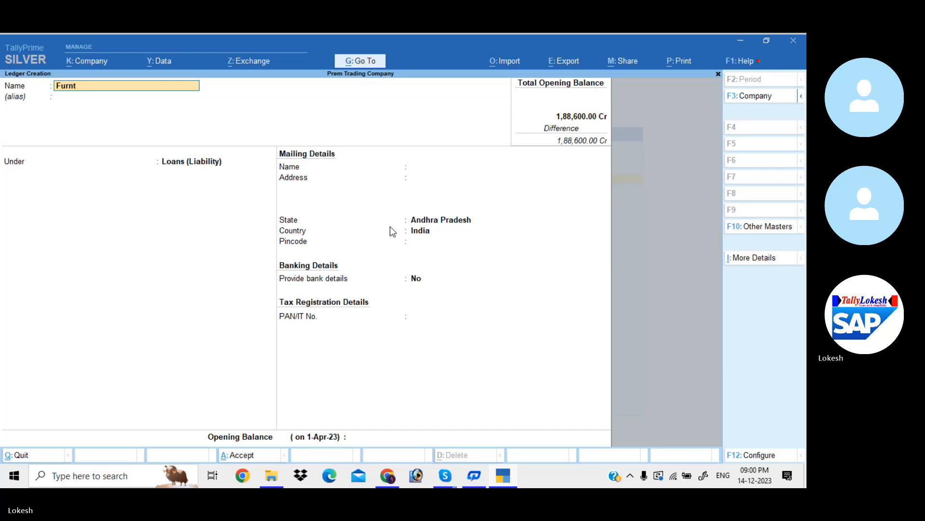
{"action": "type", "text": "ure"}
{"action": "key", "text": "Return"}
{"action": "key", "text": "Return"}
{"action": "type", "text": "fi"}
{"action": "key", "text": "Return"}
{"action": "key", "text": "Return"}
{"action": "key", "text": "Return"}
{"action": "key", "text": "Return"}
{"action": "key", "text": "Return"}
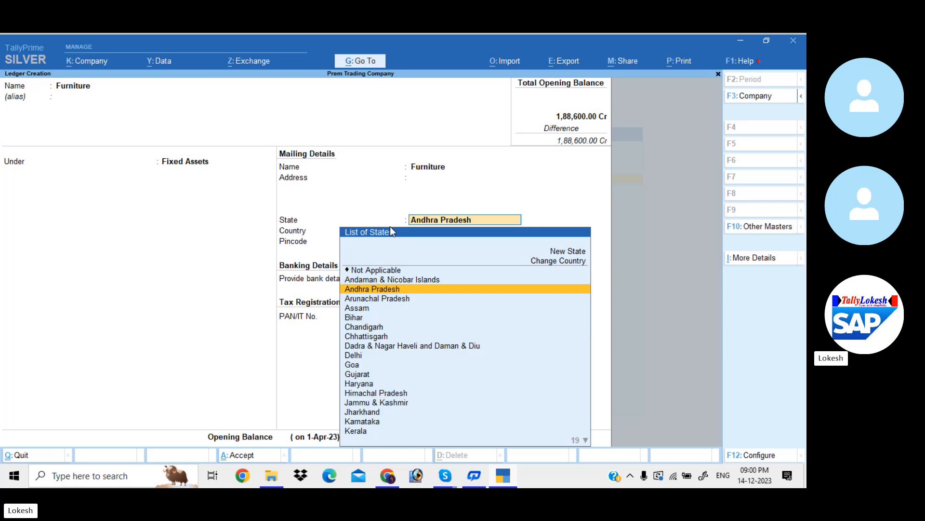
- Keep the Furniture mailing defaults, set its opening balance to 18000 Dr, and save the ledger
{"action": "key", "text": "Return"}
{"action": "key", "text": "Return"}
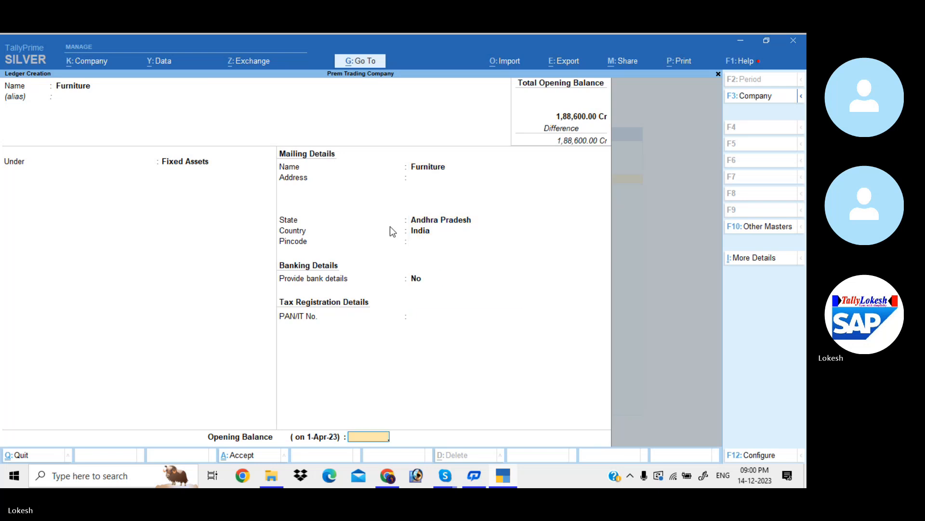
{"action": "type", "text": "18000"}
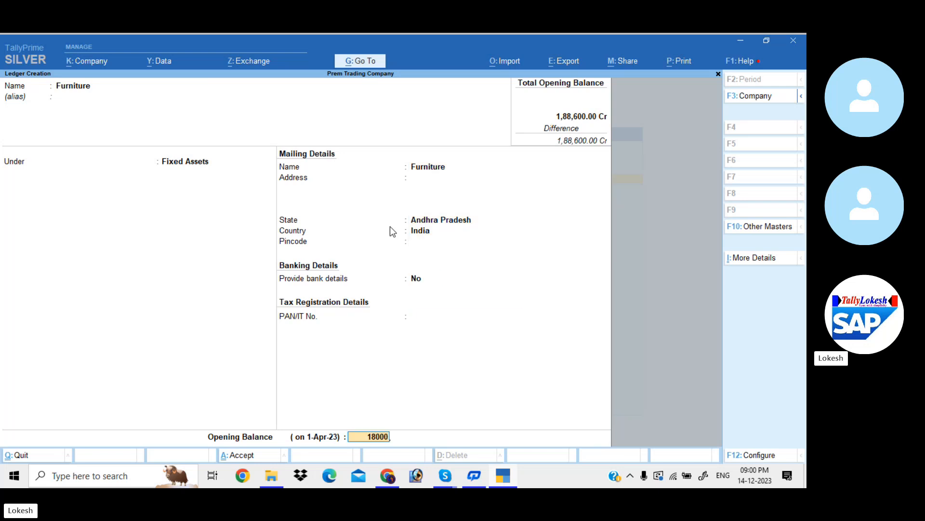
{"action": "key", "text": "Return"}
{"action": "type", "text": "y"}
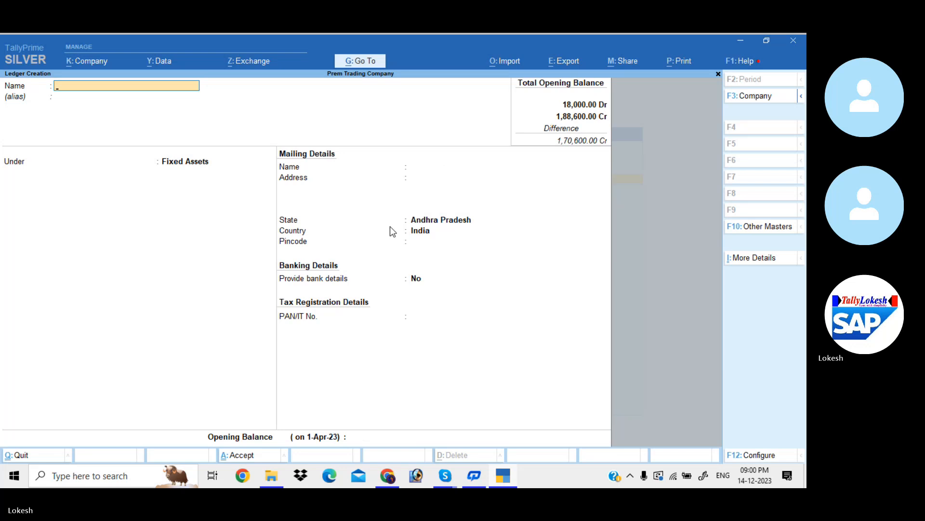
{"action": "type", "text": "Computer"}
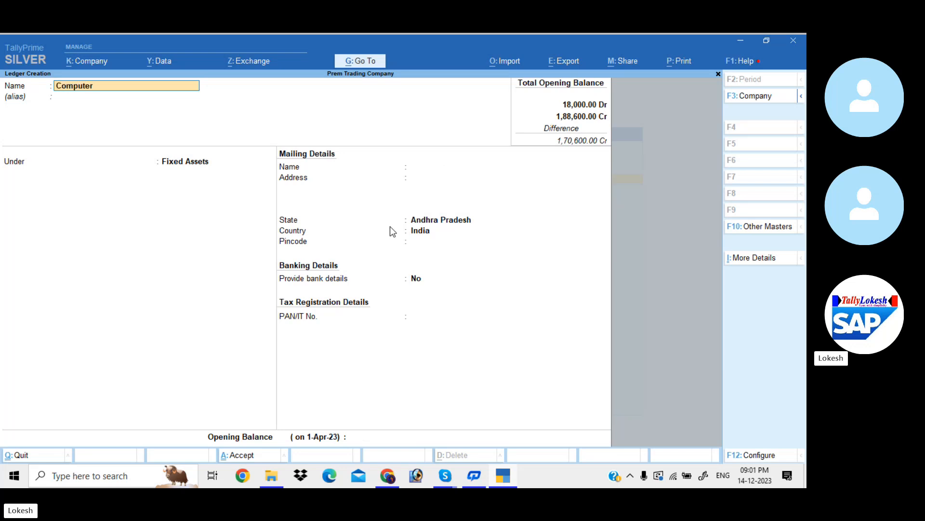
- Create the Computer ledger under Fixed Assets with default mailing details and an opening balance of 30000 Dr
{"action": "key", "text": "Return"}
{"action": "key", "text": "Return"}
{"action": "key", "text": "Return"}
{"action": "key", "text": "Return"}
{"action": "key", "text": "Return"}
{"action": "key", "text": "Return"}
{"action": "key", "text": "Return"}
{"action": "key", "text": "Return"}
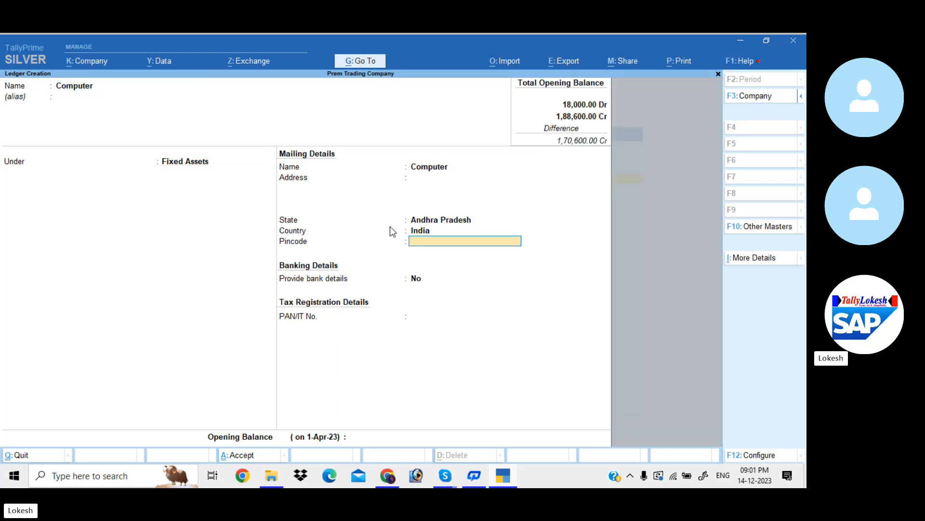
{"action": "key", "text": "Return"}
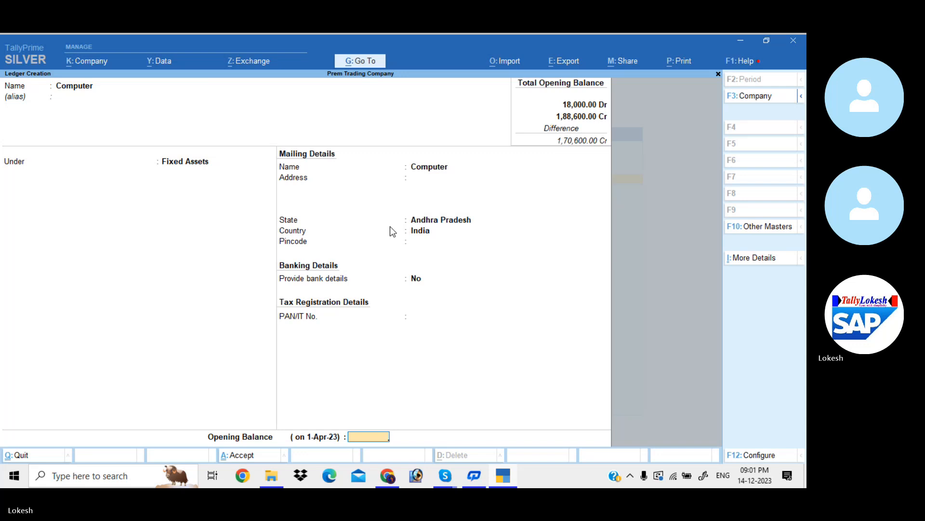
{"action": "type", "text": "30000"}
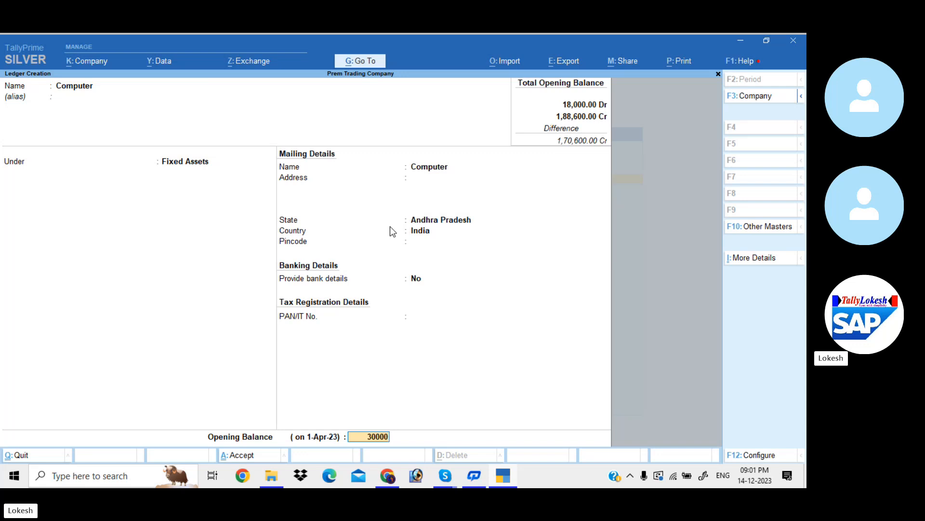
{"action": "key", "text": "Return"}
{"action": "key", "text": "Return"}
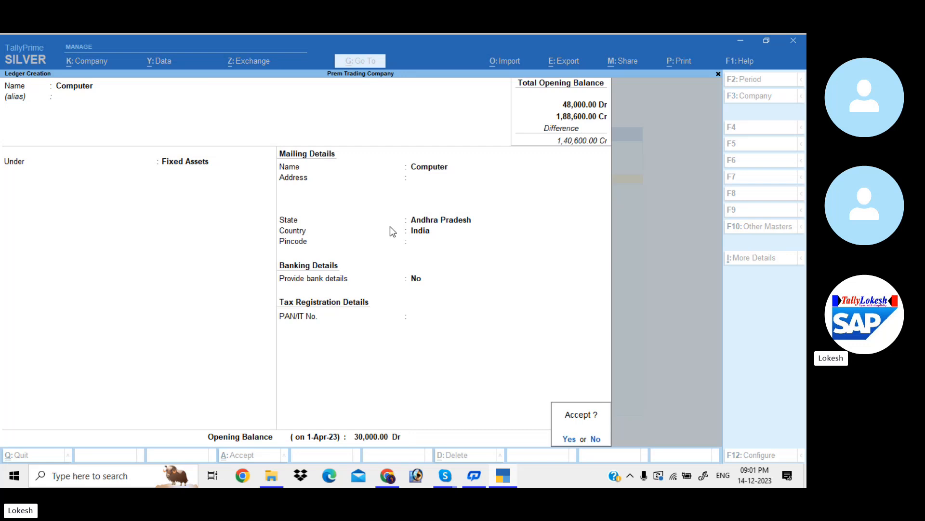
{"action": "key", "text": "Return"}
- Name the new ledger Ram & Co and place it under Sundry Debtors
{"action": "type", "text": "Ram"}
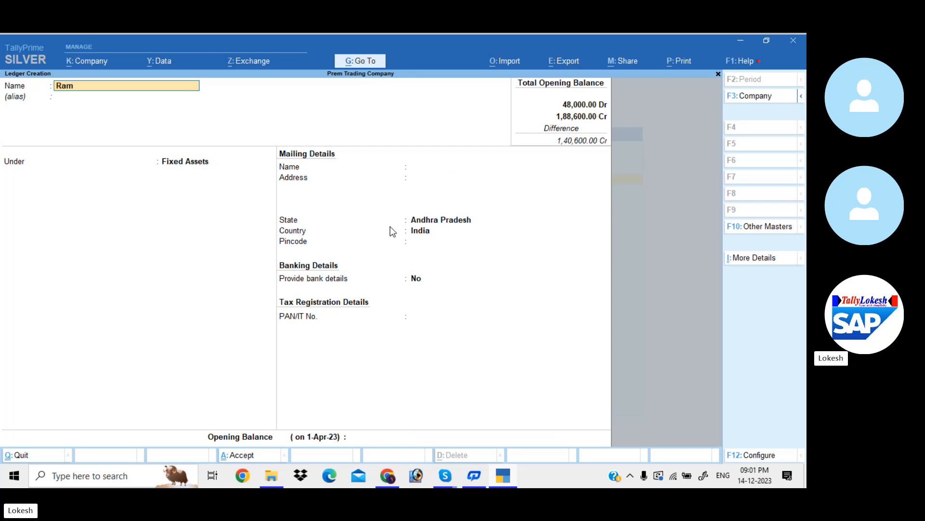
{"action": "type", "text": " & Co"}
{"action": "key", "text": "Return"}
{"action": "key", "text": "Return"}
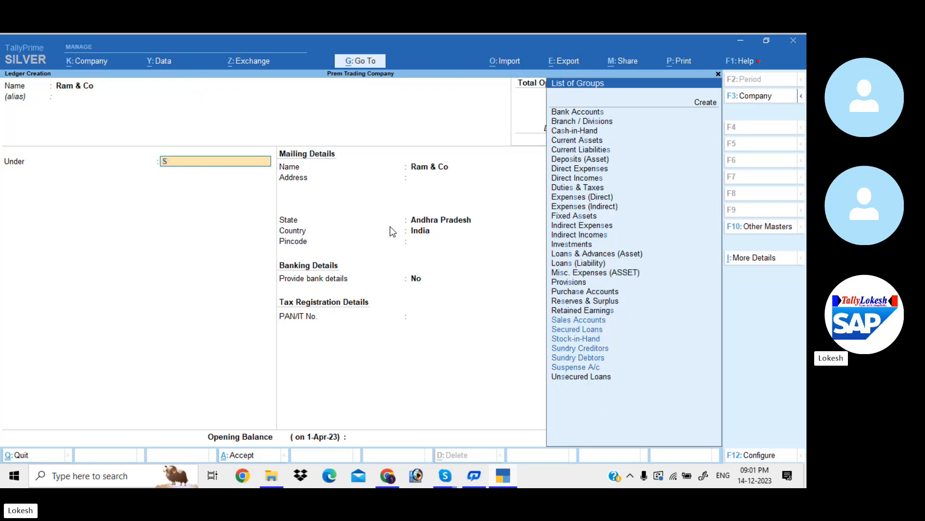
{"action": "type", "text": "Sun"}
{"action": "key", "text": "Down"}
- Keep the Ram & Co mailing defaults, set its opening balance to 10000 Dr, and save the ledger
{"action": "key", "text": "Return"}
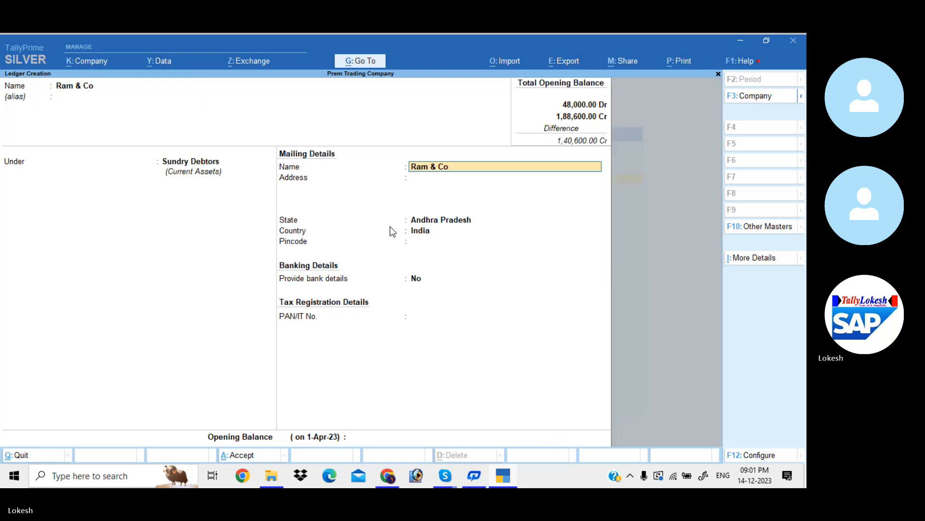
{"action": "key", "text": "Return"}
{"action": "key", "text": "Return"}
{"action": "key", "text": "Return"}
{"action": "key", "text": "Return"}
{"action": "key", "text": "Return"}
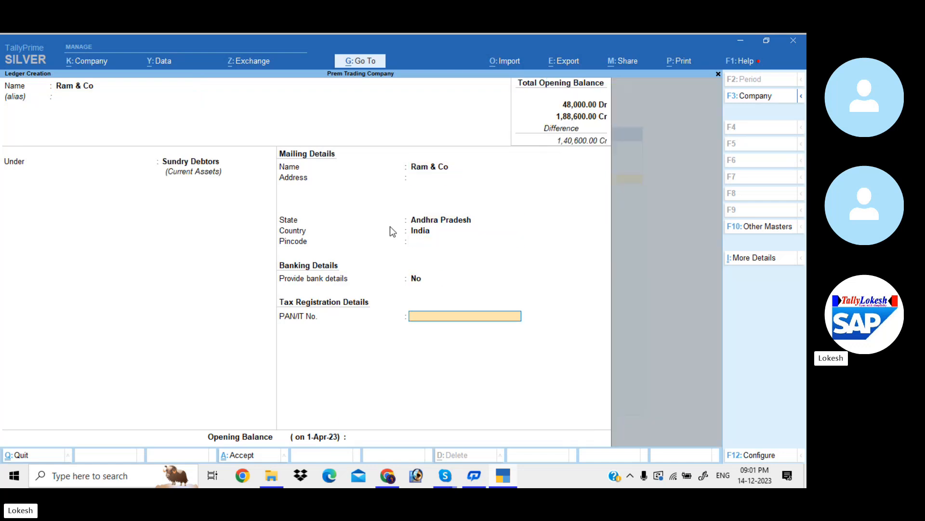
{"action": "key", "text": "Return"}
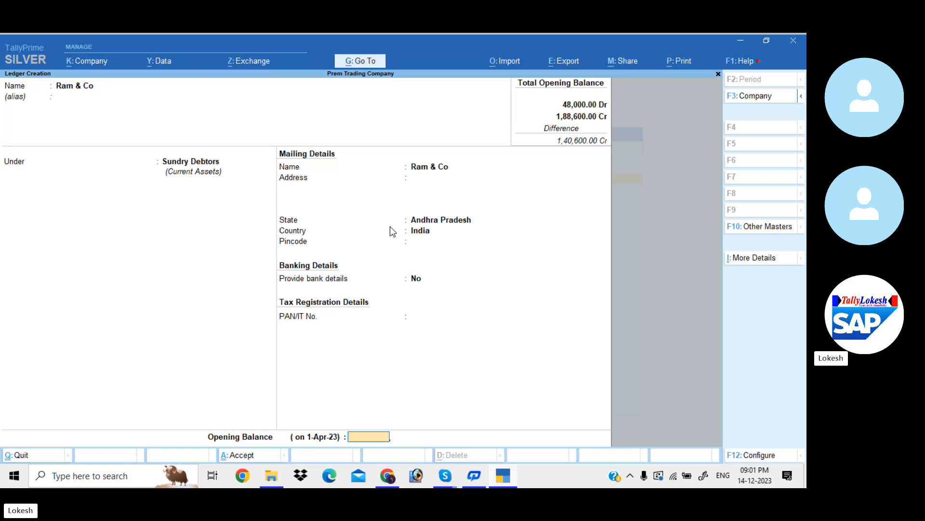
{"action": "type", "text": "10000"}
{"action": "key", "text": "Return"}
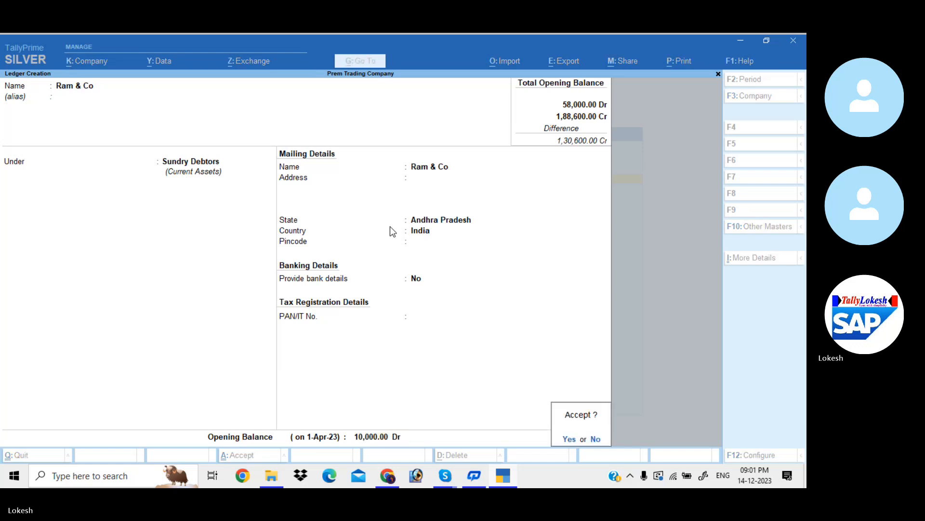
{"action": "key", "text": "Return"}
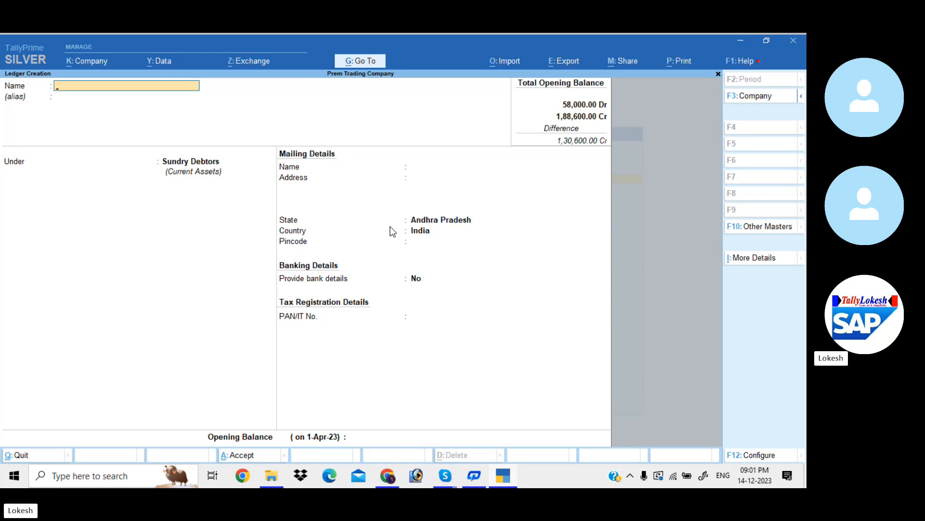
- Name the new ledger Ravi & Co and keep it under Sundry Debtors
{"action": "type", "text": "Ravi & co"}
{"action": "key", "text": "Return"}
{"action": "key", "text": "Return"}
{"action": "key", "text": "Return"}
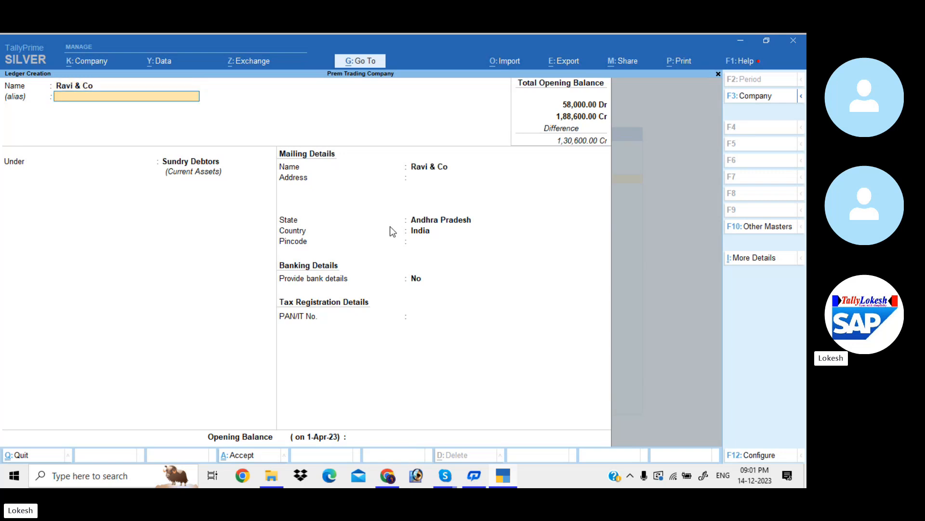
- Keep the Ravi & Co mailing defaults, set its opening balance to 20000 Dr, and save the ledger
{"action": "key", "text": "Return"}
{"action": "key", "text": "Return"}
{"action": "key", "text": "Return"}
{"action": "key", "text": "Return"}
{"action": "key", "text": "Return"}
{"action": "key", "text": "Return"}
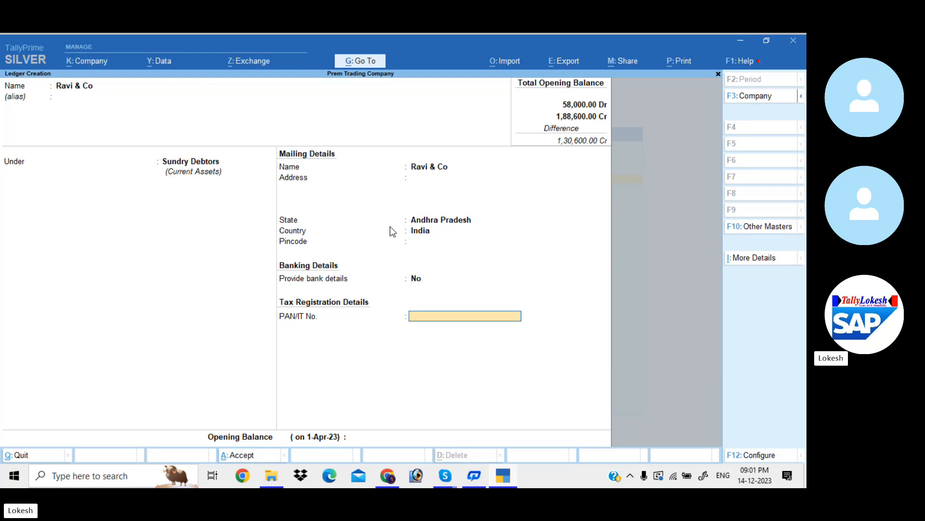
{"action": "type", "text": "20000"}
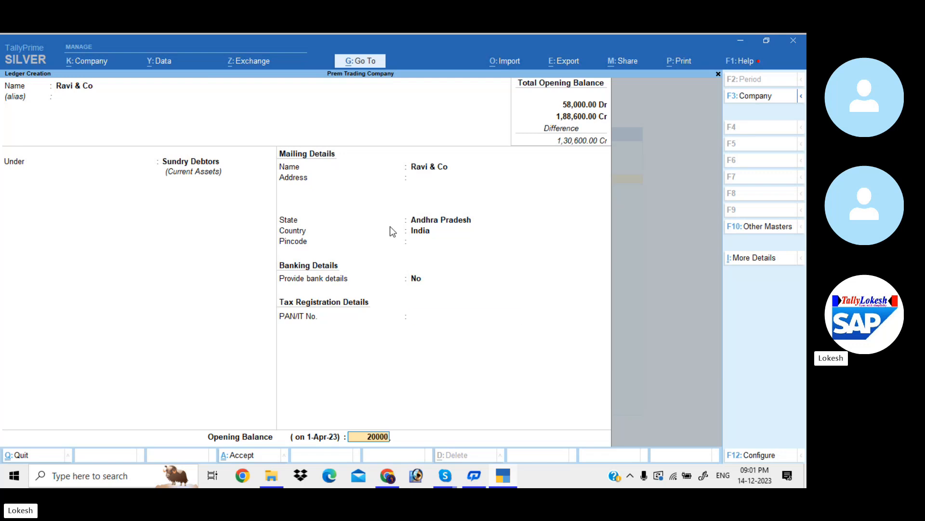
{"action": "key", "text": "Return"}
{"action": "key", "text": "Return"}
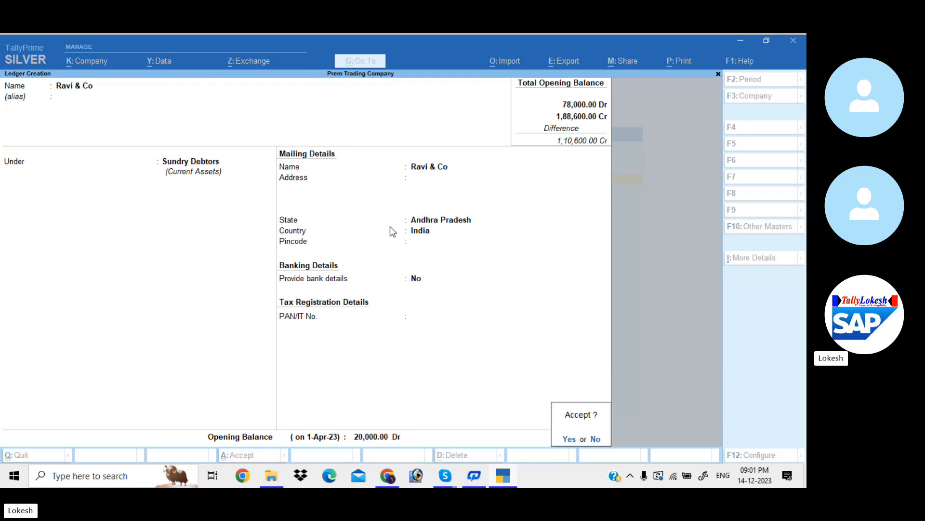
{"action": "key", "text": "Return"}
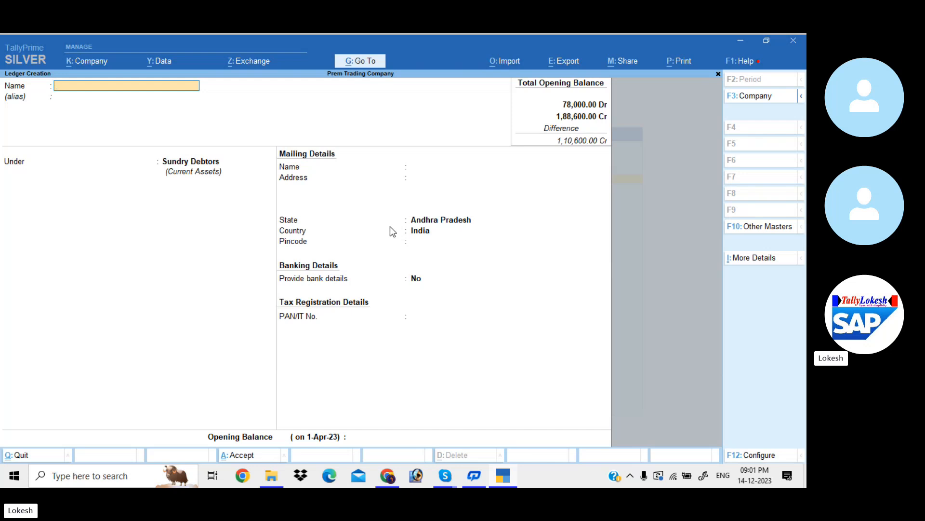
- Name the new ledger Sbi Bank and place it under Bank Accounts
{"action": "type", "text": "Sbi"}
{"action": "type", "text": " abnk"}
{"action": "key", "text": "BackSpace"}
{"action": "key", "text": "BackSpace"}
{"action": "key", "text": "BackSpace"}
{"action": "key", "text": "BackSpace"}
{"action": "type", "text": "Bank"}
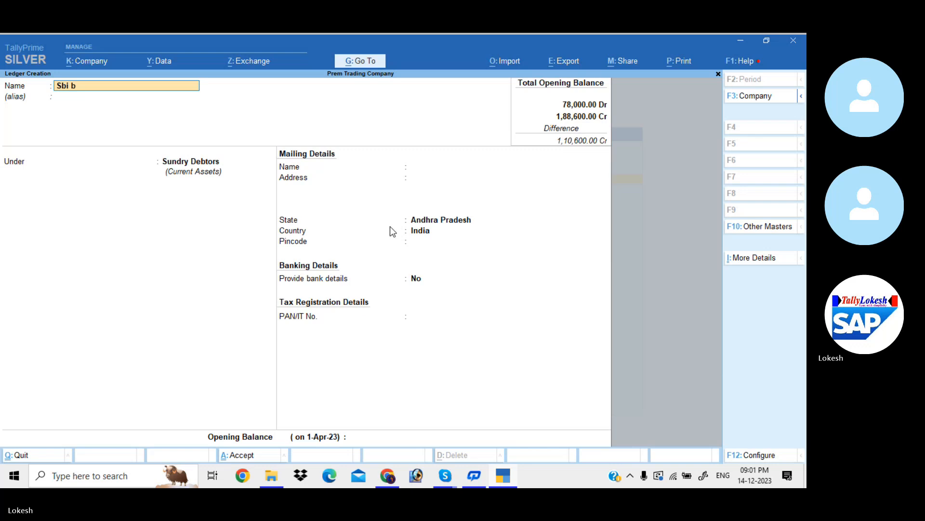
{"action": "key", "text": "Return"}
{"action": "key", "text": "Return"}
{"action": "type", "text": "Bank"}
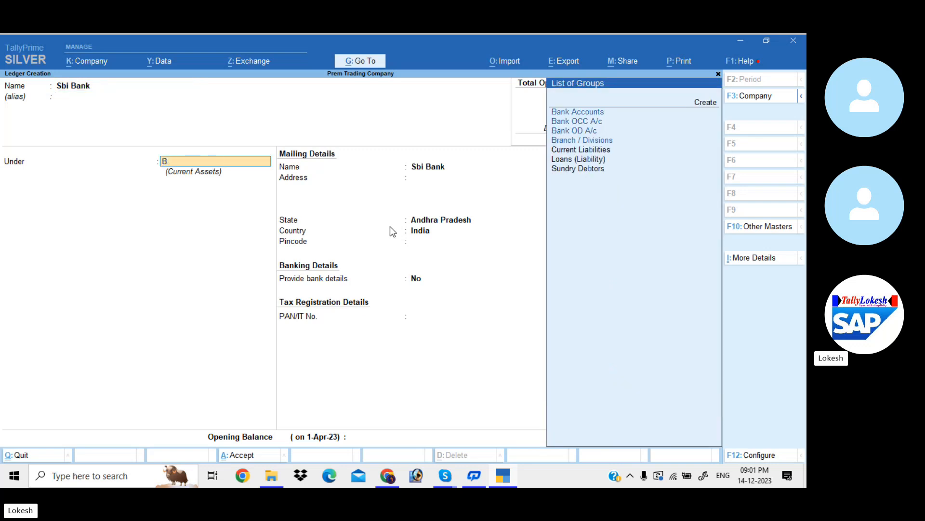
{"action": "key", "text": "Return"}
{"action": "key", "text": "Return"}
{"action": "key", "text": "Return"}
{"action": "key", "text": "Return"}
{"action": "key", "text": "Return"}
{"action": "key", "text": "Return"}
{"action": "key", "text": "Return"}
{"action": "key", "text": "Return"}
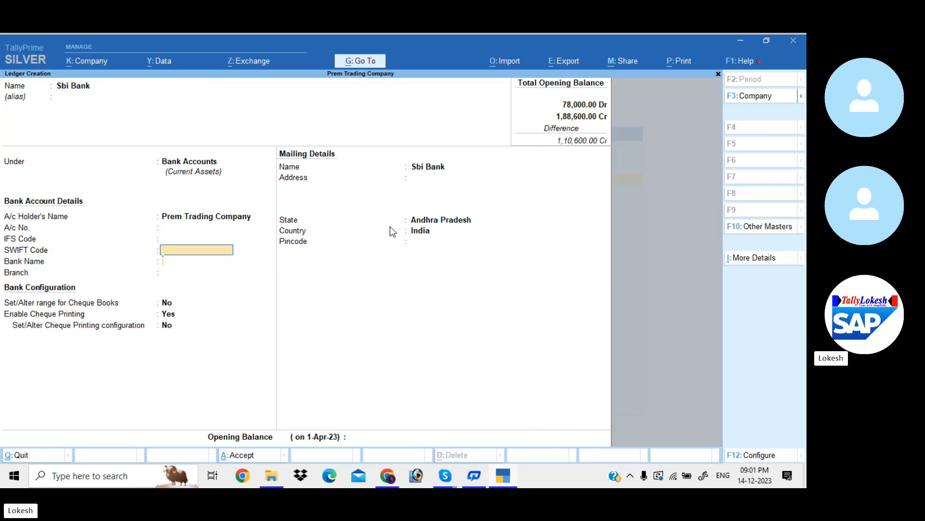
- Keep the Sbi Bank default details, set its opening balance to 80000 Dr, save the ledger, and leave ledger creation
{"action": "key", "text": "Return"}
{"action": "key", "text": "Return"}
{"action": "key", "text": "Return"}
{"action": "key", "text": "Return"}
{"action": "key", "text": "Return"}
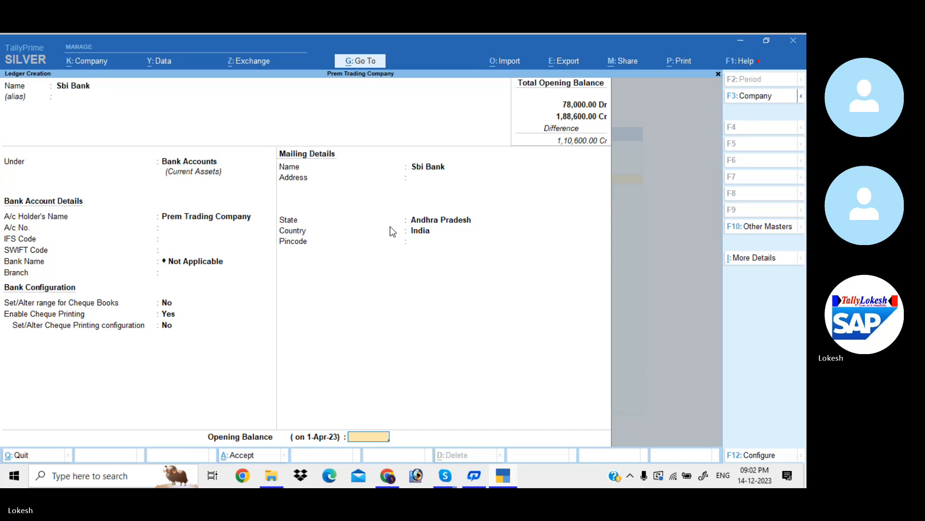
{"action": "type", "text": "80000"}
{"action": "key", "text": "Return"}
{"action": "key", "text": "Return"}
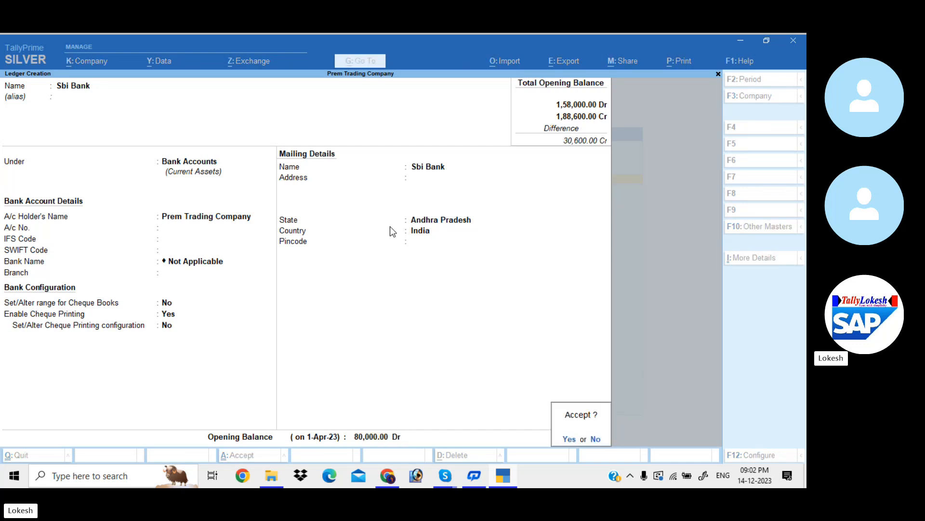
{"action": "key", "text": "Return"}
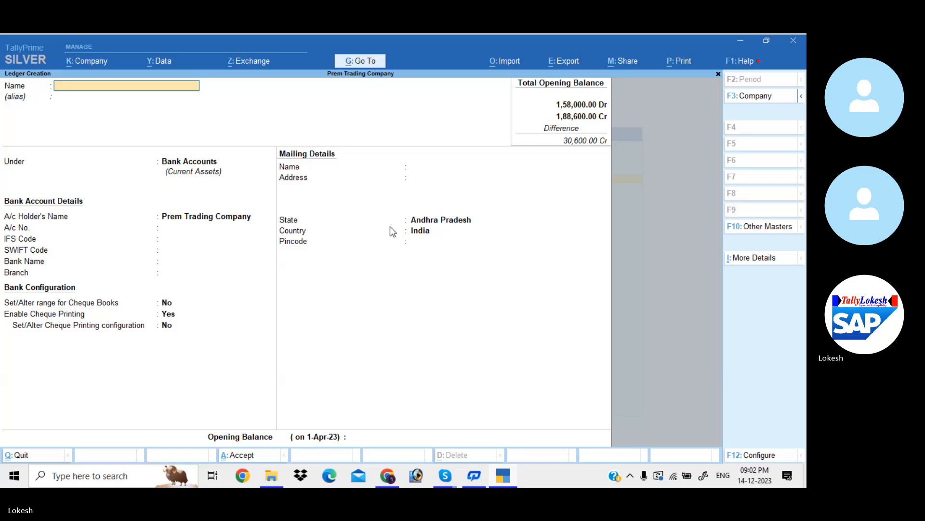
{"action": "key", "text": "Escape"}
{"action": "key", "text": "y"}
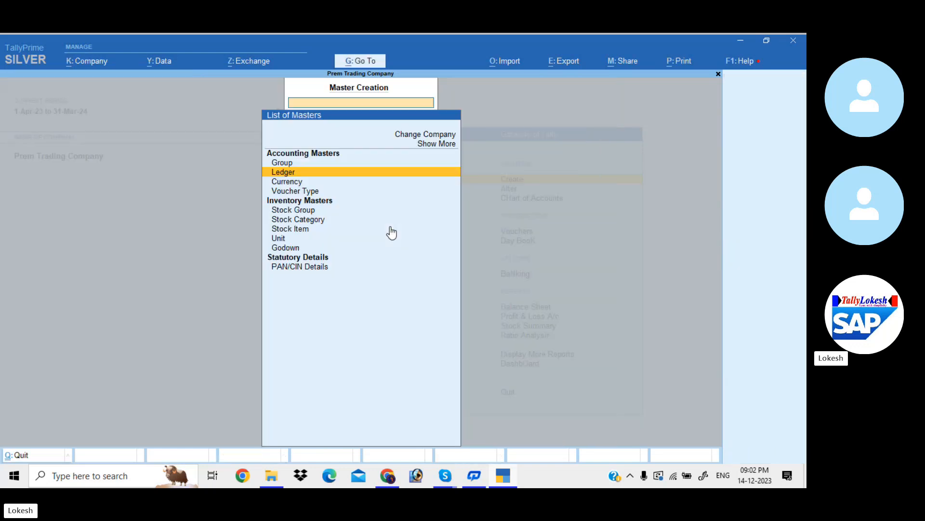
- Start a new simple unit of measure and give it the symbol nos
{"action": "key", "text": "Down"}
{"action": "key", "text": "Down"}
{"action": "key", "text": "Down"}
{"action": "key", "text": "Down"}
{"action": "key", "text": "Down"}
{"action": "key", "text": "Down"}
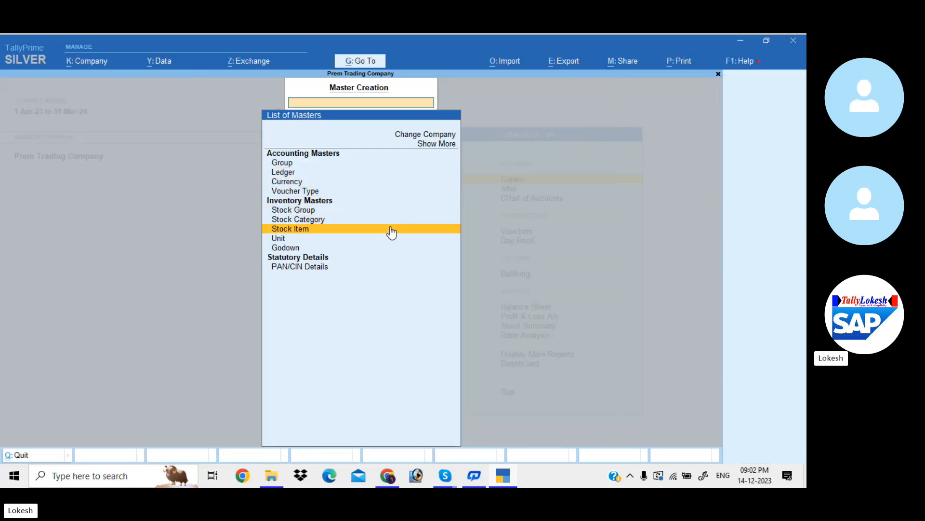
{"action": "key", "text": "Return"}
{"action": "type", "text": "n"}
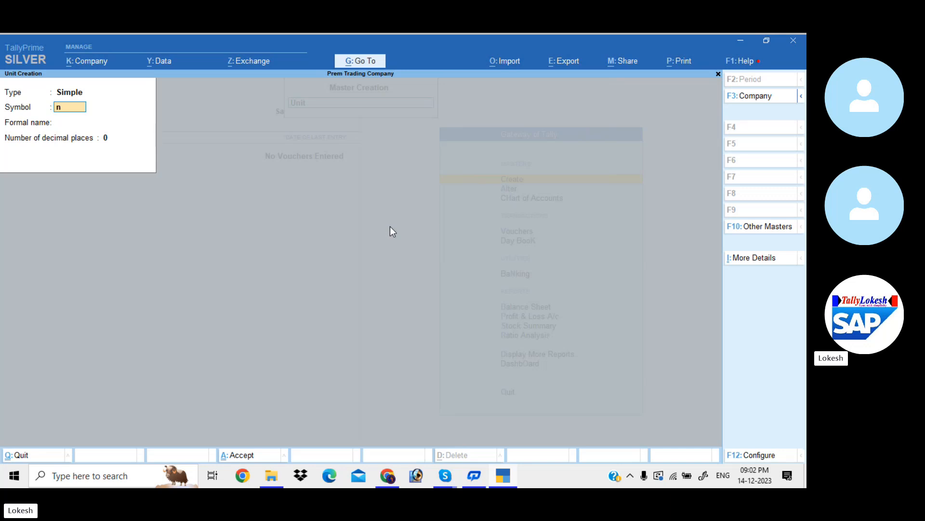
{"action": "type", "text": "os"}
{"action": "key", "text": "Return"}
- Set the unit's formal name to Numbers, keep 0 decimal places, save it, and leave unit creation
{"action": "type", "text": "Nu"}
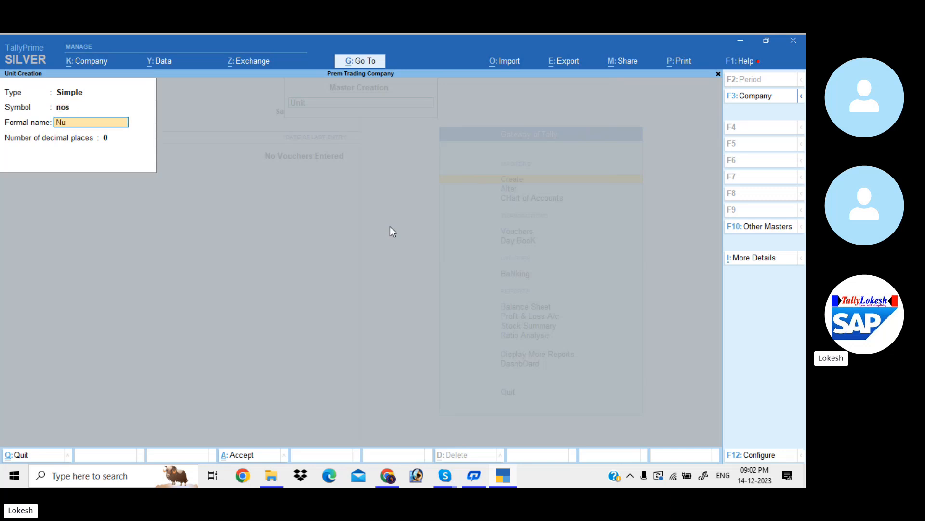
{"action": "type", "text": "mbe"}
{"action": "key", "text": "Return"}
{"action": "key", "text": "Return"}
{"action": "key", "text": "Return"}
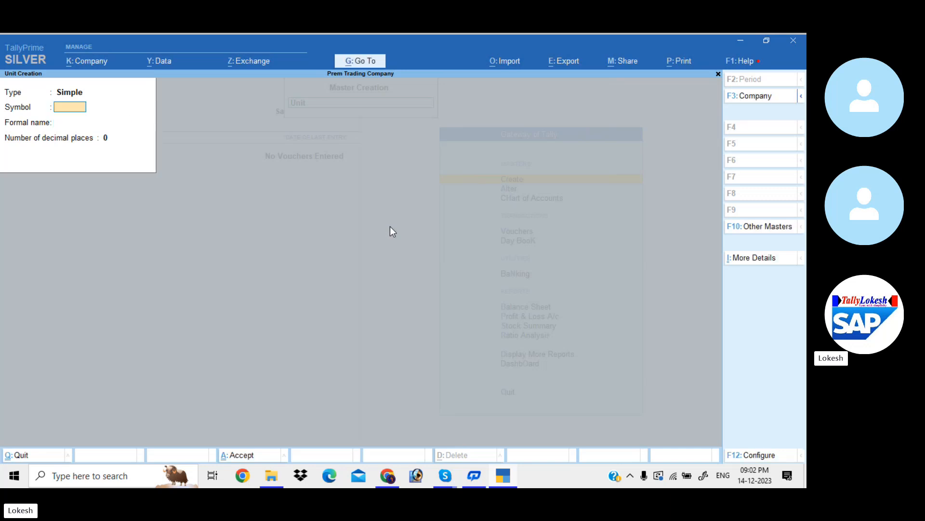
{"action": "key", "text": "Escape"}
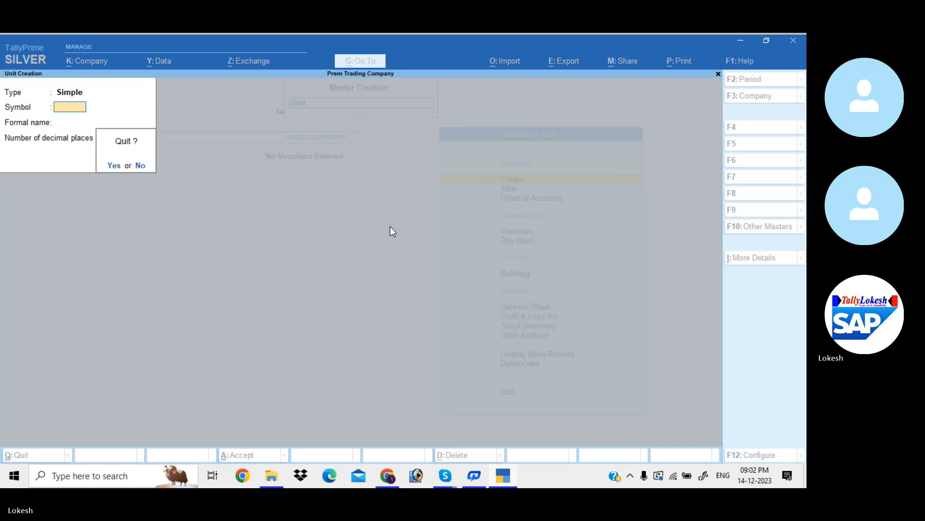
{"action": "key", "text": "Return"}
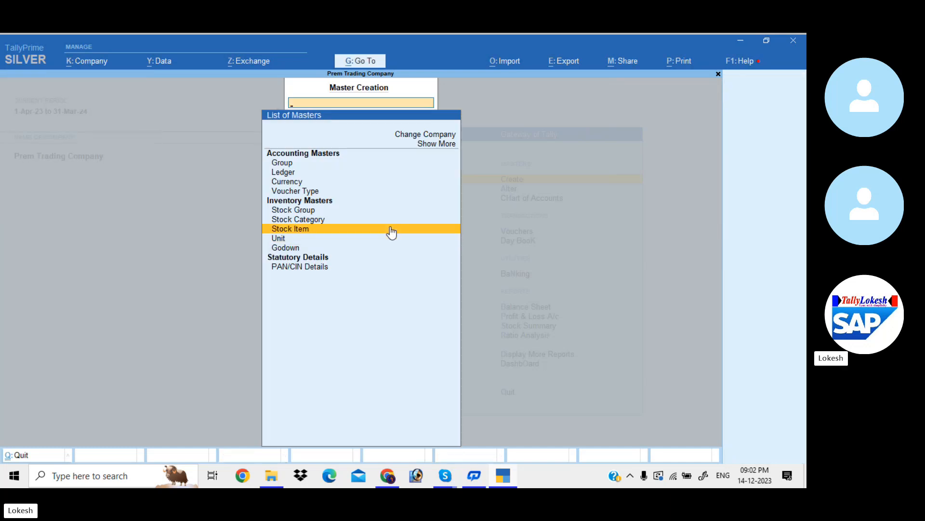
- Start a new stock item named Ceiling Fan under Primary with no category, and set its unit to nos
{"action": "left_click", "coordinate": [391, 232]}
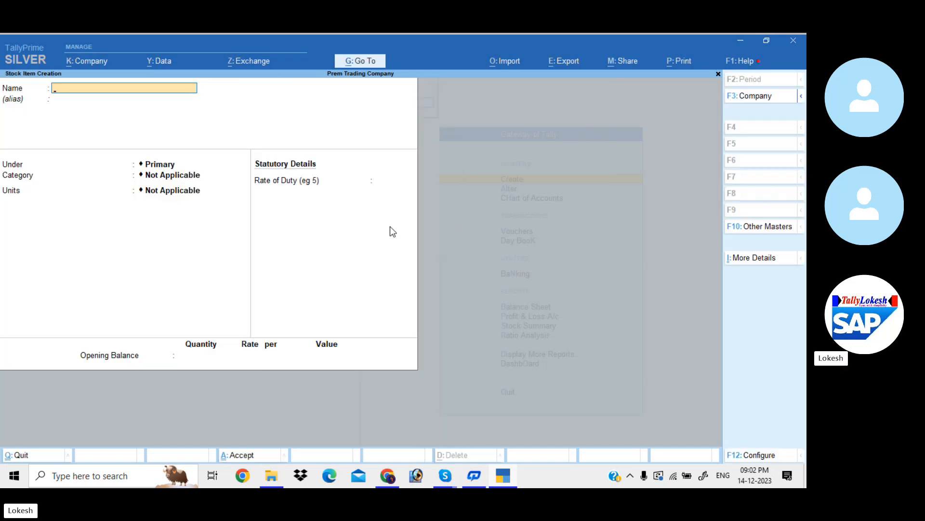
{"action": "type", "text": "Ceiling Fan"}
{"action": "key", "text": "Return"}
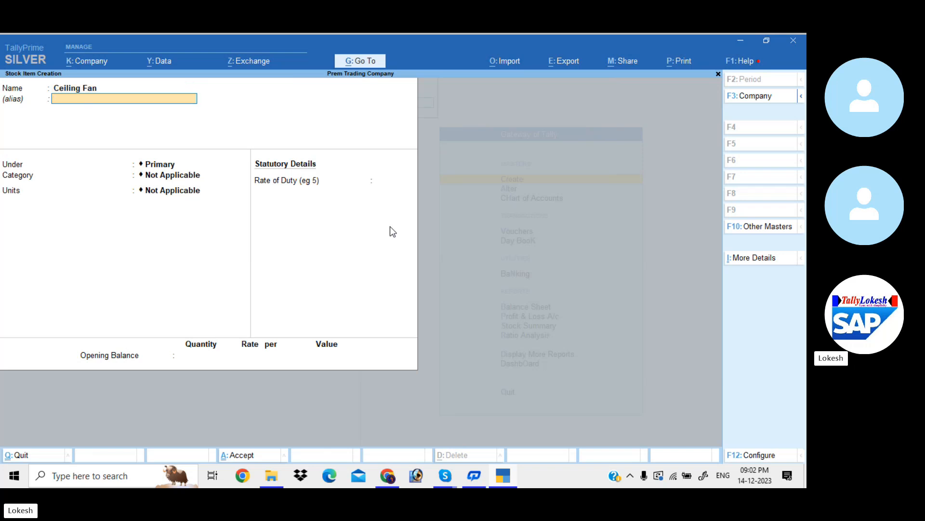
{"action": "key", "text": "Return"}
{"action": "key", "text": "Return"}
{"action": "key", "text": "Return"}
{"action": "key", "text": "Down"}
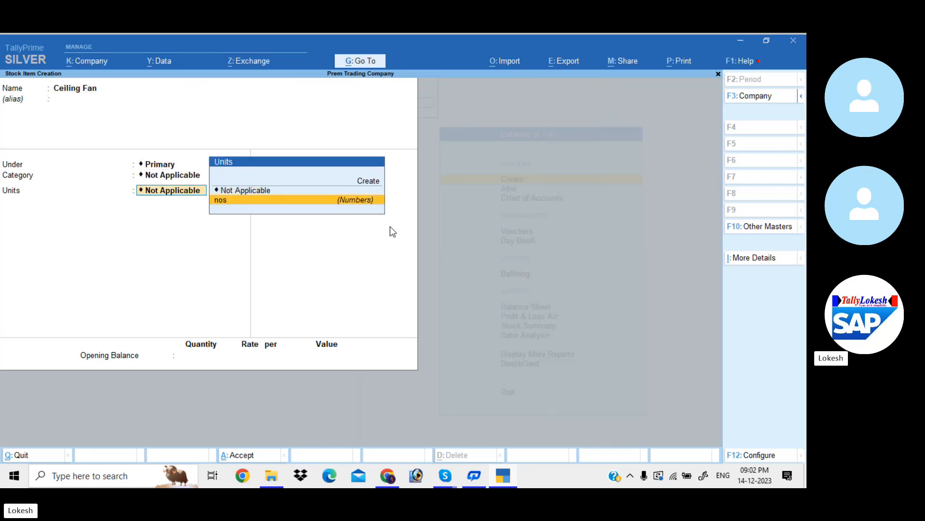
{"action": "key", "text": "Return"}
- Set the Ceiling Fan opening balance to 2 nos at a rate of 800, and save the item
{"action": "key", "text": "Return"}
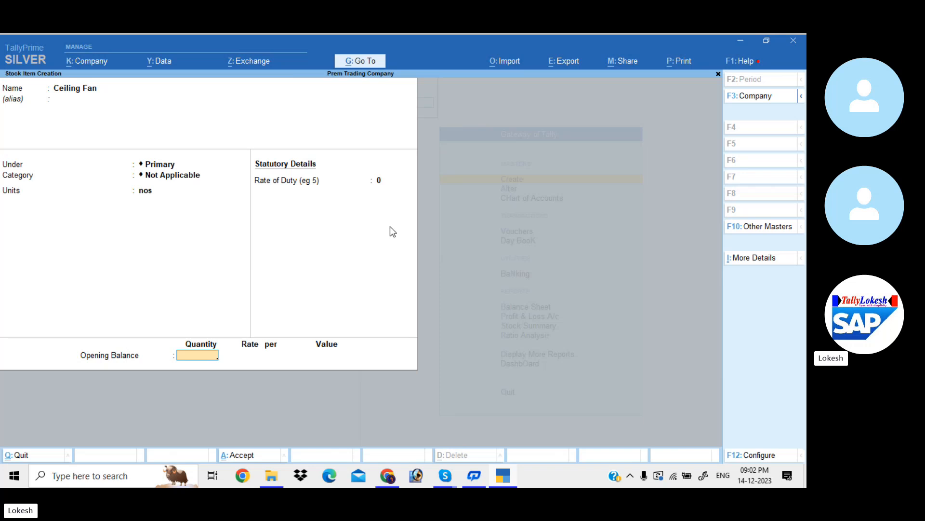
{"action": "type", "text": "2"}
{"action": "key", "text": "Return"}
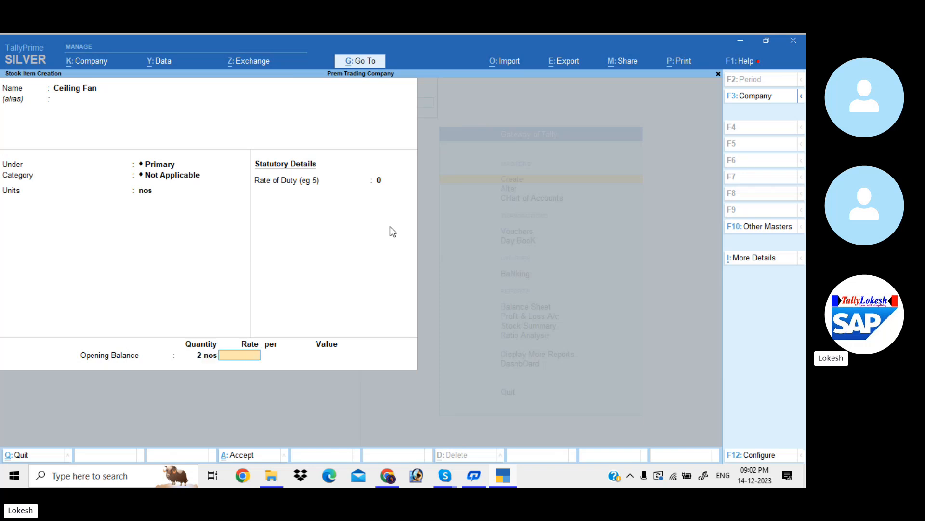
{"action": "type", "text": "800"}
{"action": "key", "text": "Return"}
{"action": "key", "text": "Return"}
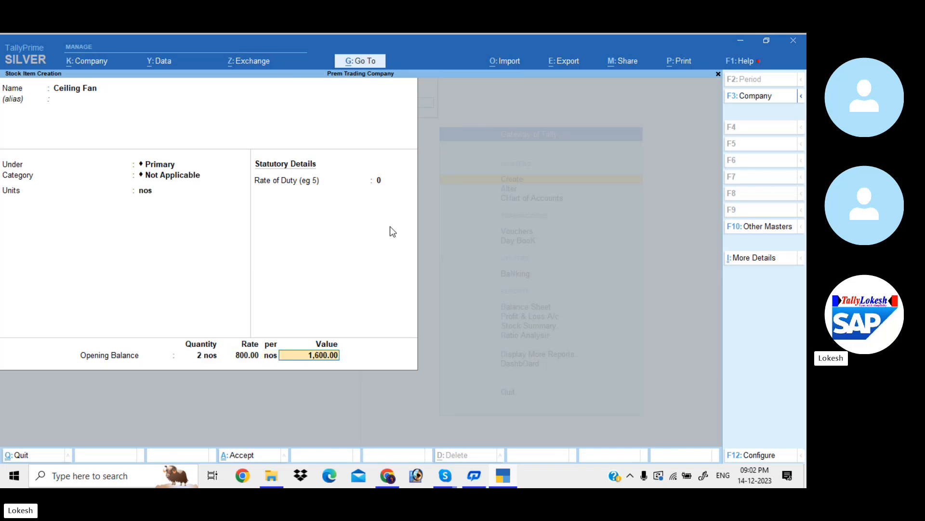
{"action": "key", "text": "Return"}
{"action": "key", "text": "y"}
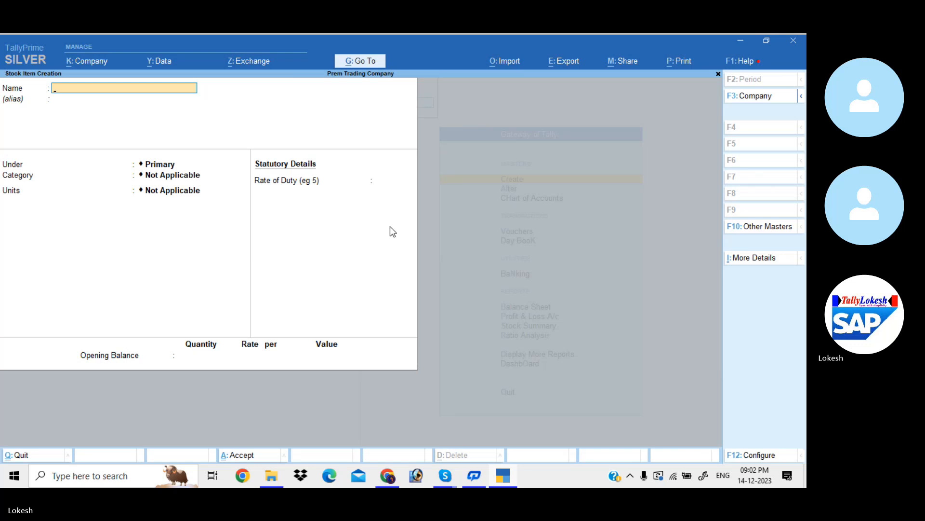
- Name the new stock item Table Fan, keep it under Primary with no category, and set its unit to nos
{"action": "type", "text": "Table"}
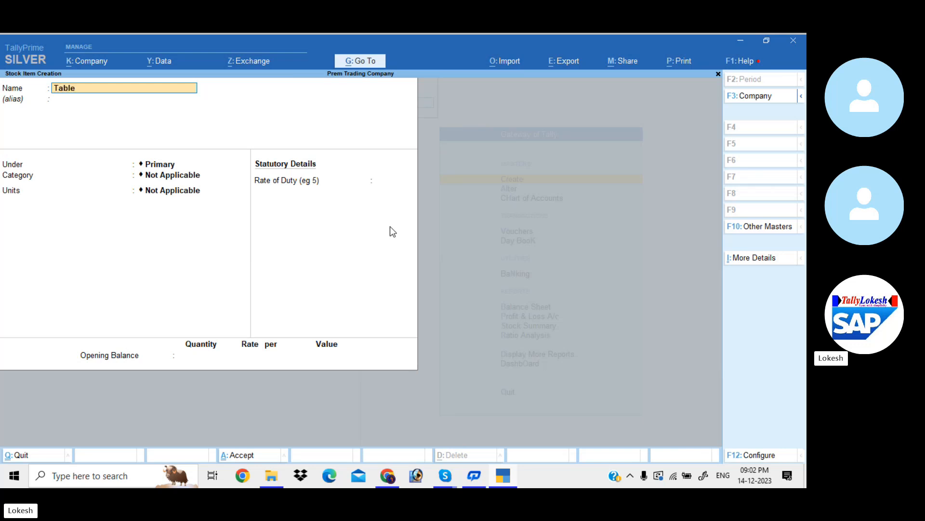
{"action": "type", "text": " Fan"}
{"action": "key", "text": "Return"}
{"action": "key", "text": "Return"}
{"action": "key", "text": "Return"}
{"action": "key", "text": "Return"}
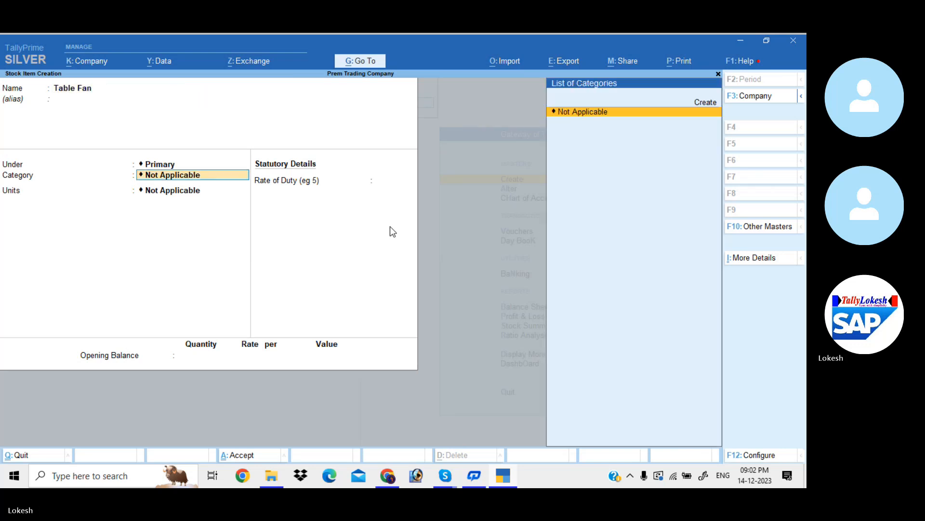
{"action": "key", "text": "Down"}
{"action": "key", "text": "Return"}
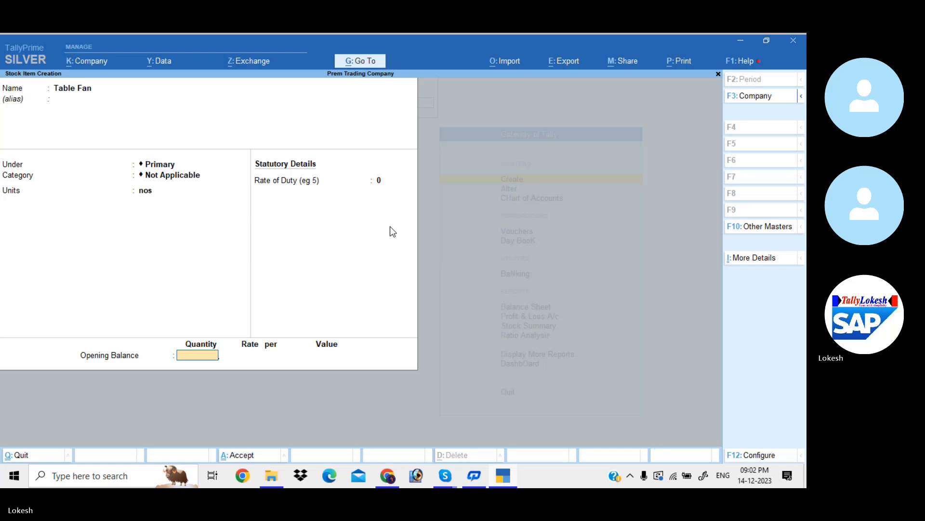
- Set the Table Fan opening balance to 2 nos at a rate of 1000, and save the item
{"action": "type", "text": "2"}
{"action": "key", "text": "Return"}
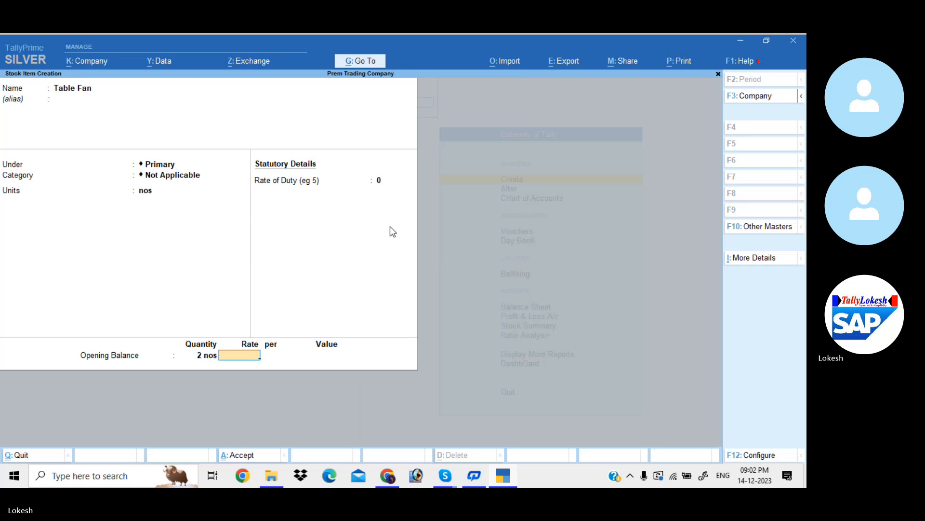
{"action": "type", "text": "1000"}
{"action": "key", "text": "Return"}
{"action": "key", "text": "Return"}
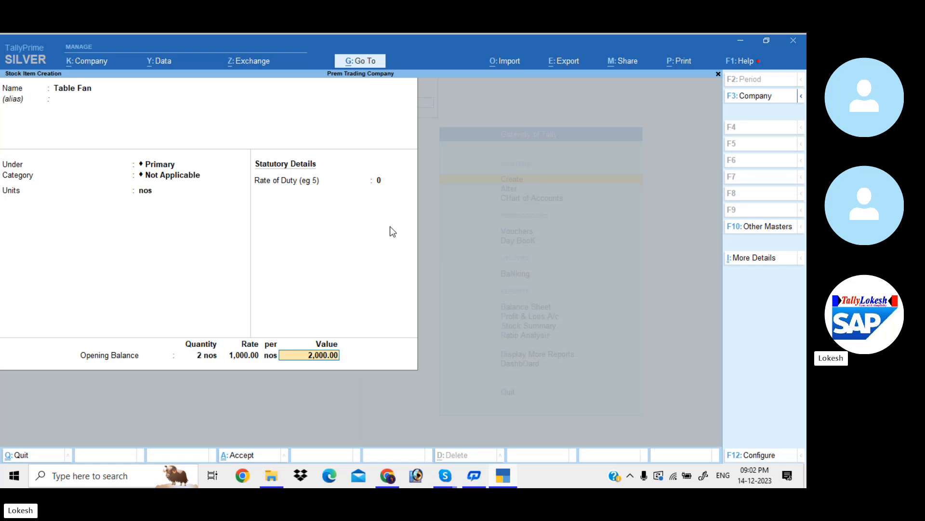
{"action": "key", "text": "Return"}
{"action": "key", "text": "Return"}
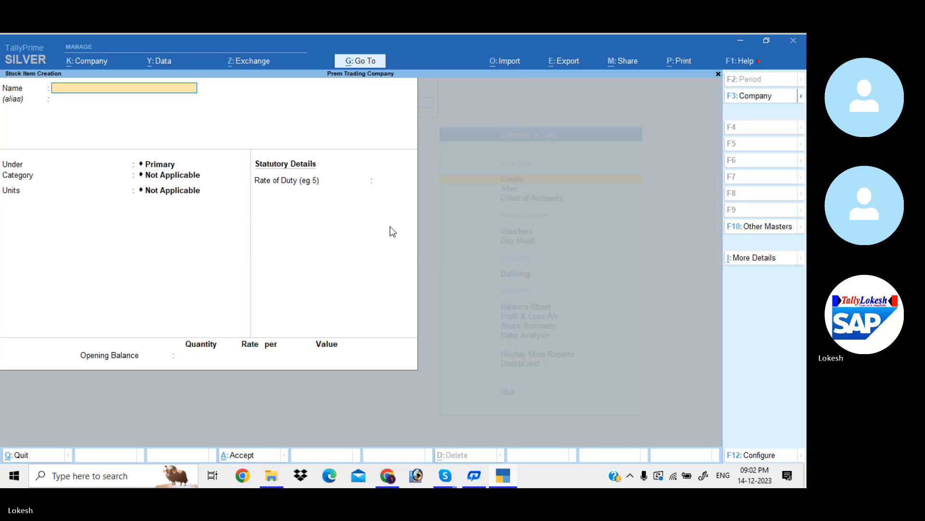
- Name the new stock item Mixies, keep it under Primary with no category, and set its unit to nos
{"action": "type", "text": "Mi"}
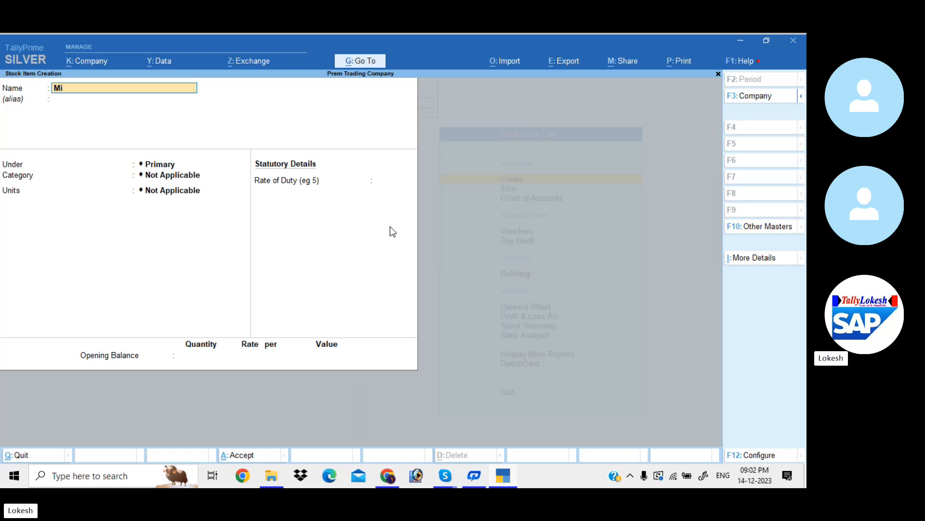
{"action": "type", "text": "xies"}
{"action": "key", "text": "Return"}
{"action": "key", "text": "Return"}
{"action": "key", "text": "Return"}
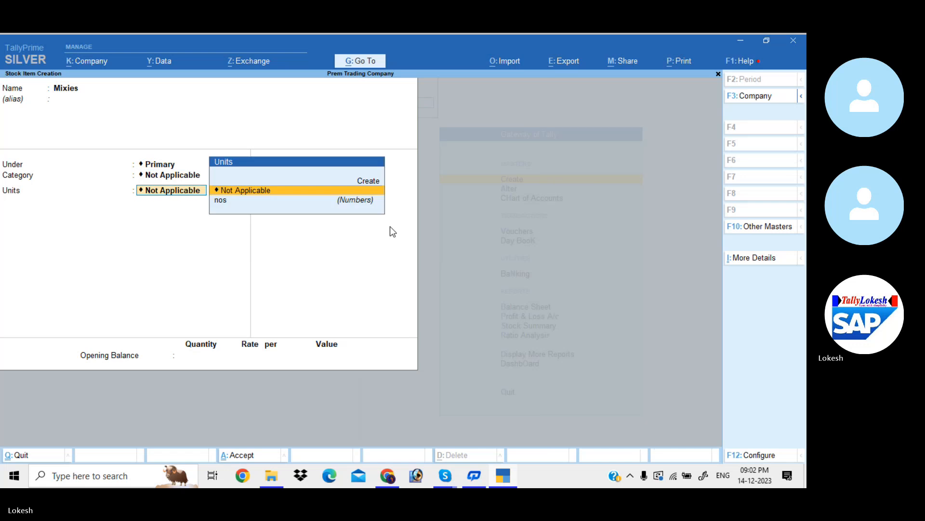
{"action": "key", "text": "Down"}
- Set the Mixies opening balance to 2 nos at a rate of 1500, and save the item
{"action": "key", "text": "Return"}
{"action": "key", "text": "Return"}
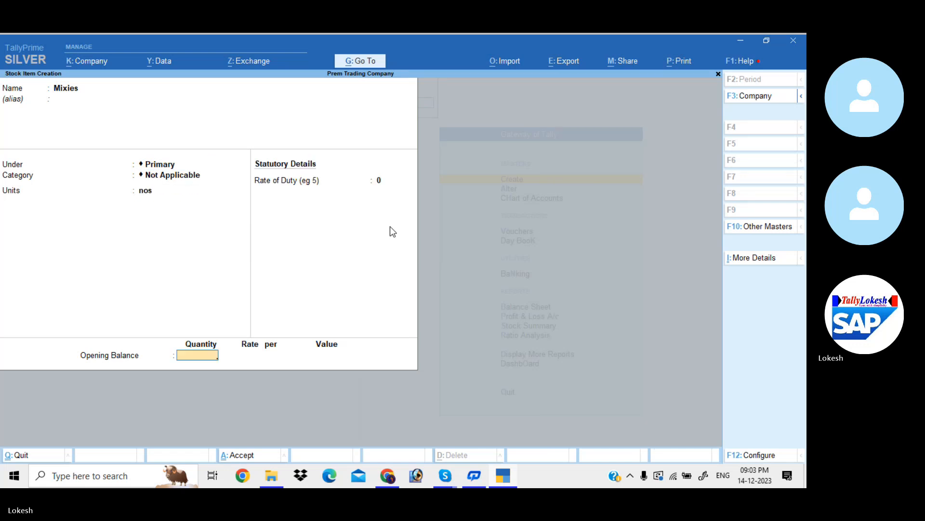
{"action": "type", "text": "2"}
{"action": "key", "text": "Return"}
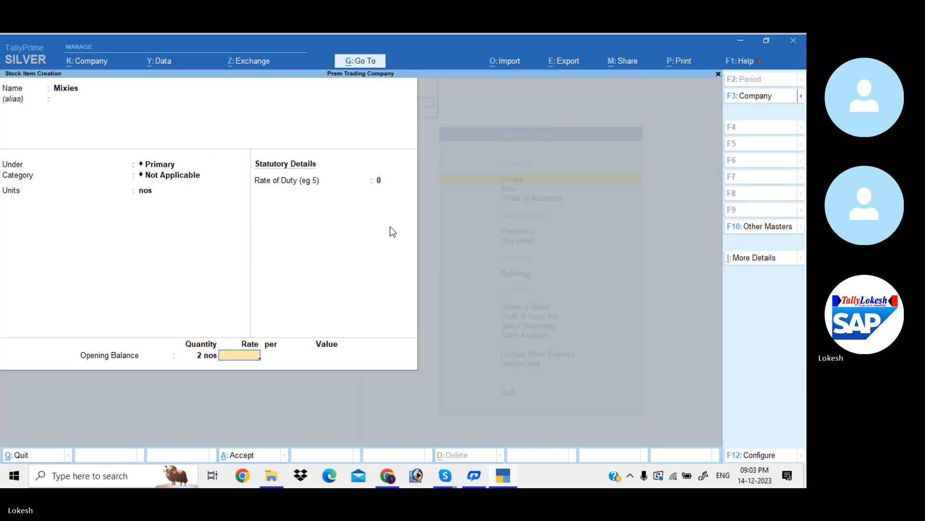
{"action": "type", "text": "1500"}
{"action": "key", "text": "Return"}
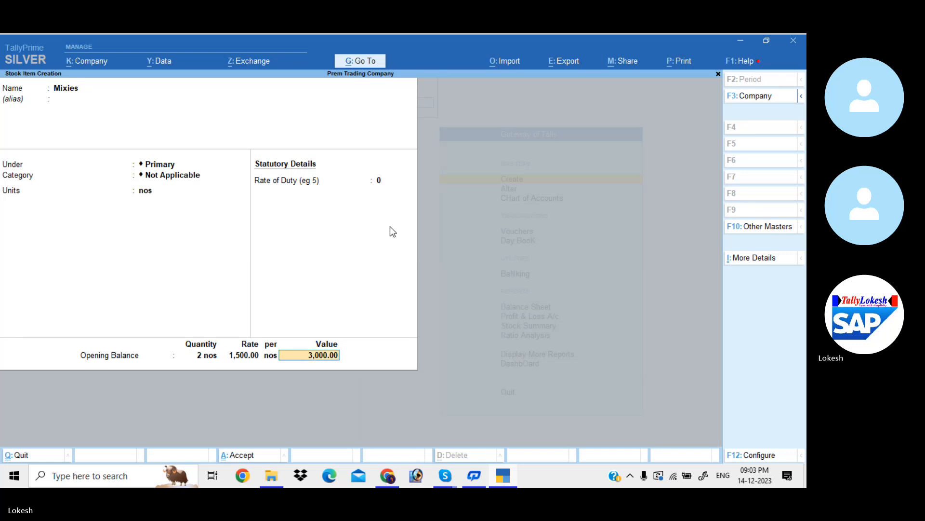
{"action": "key", "text": "Return"}
{"action": "key", "text": "Return"}
- Name the new stock item Grinders, keep it under Primary with no category, and set its unit to nos
{"action": "type", "text": "Grinders"}
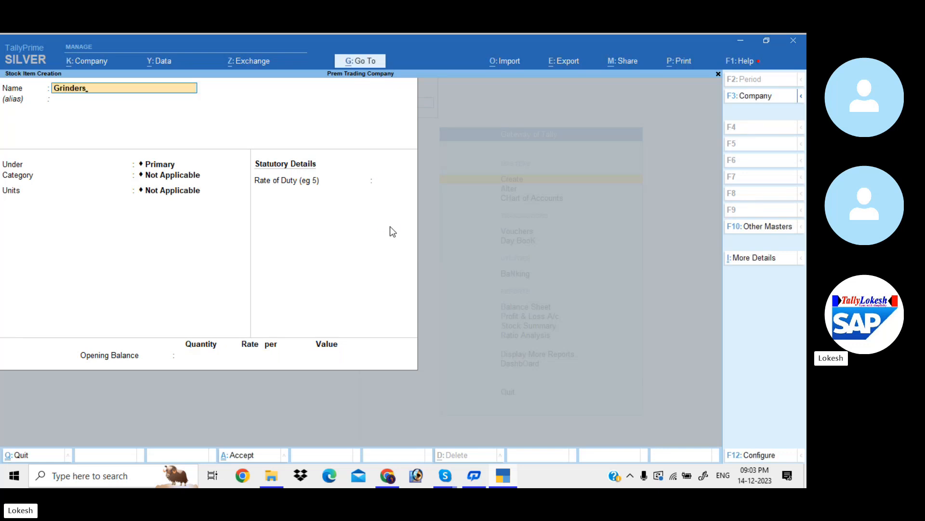
{"action": "key", "text": "Return"}
{"action": "key", "text": "Return"}
{"action": "key", "text": "Return"}
{"action": "key", "text": "Down"}
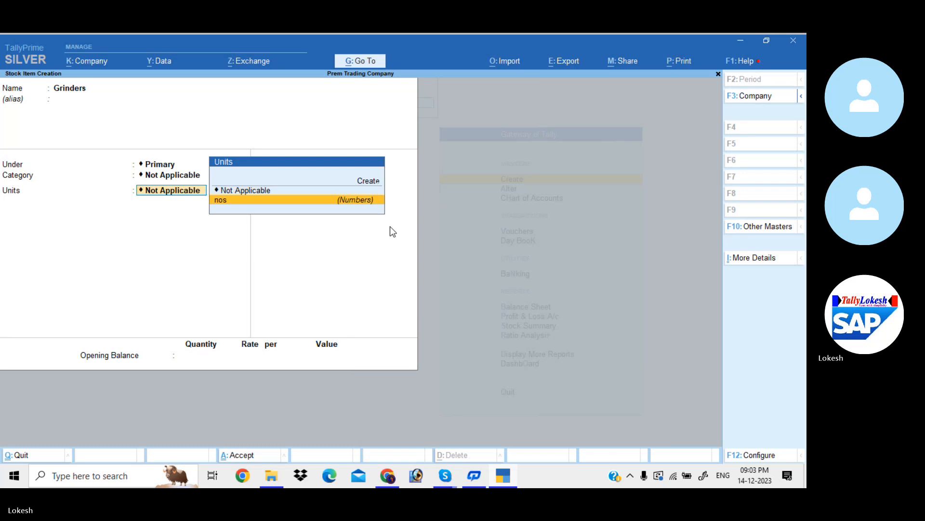
{"action": "key", "text": "Return"}
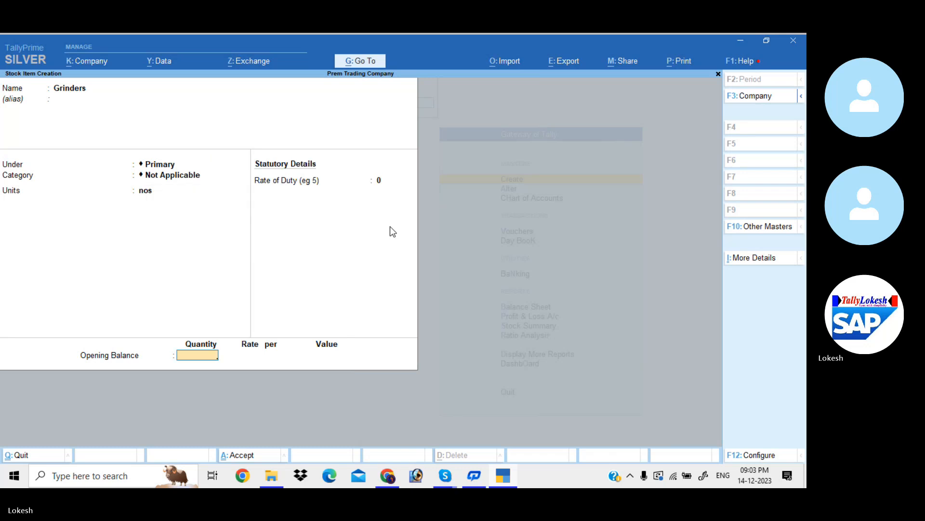
- Set the Grinders opening balance to 2 nos at a rate of 2000, save the item, and leave stock item creation
{"action": "type", "text": "2"}
{"action": "key", "text": "Return"}
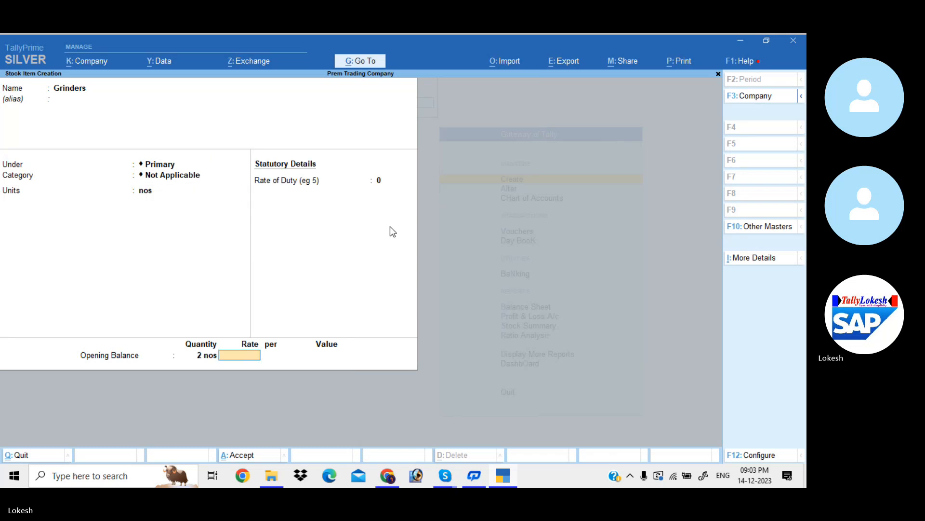
{"action": "type", "text": "2000"}
{"action": "key", "text": "Return"}
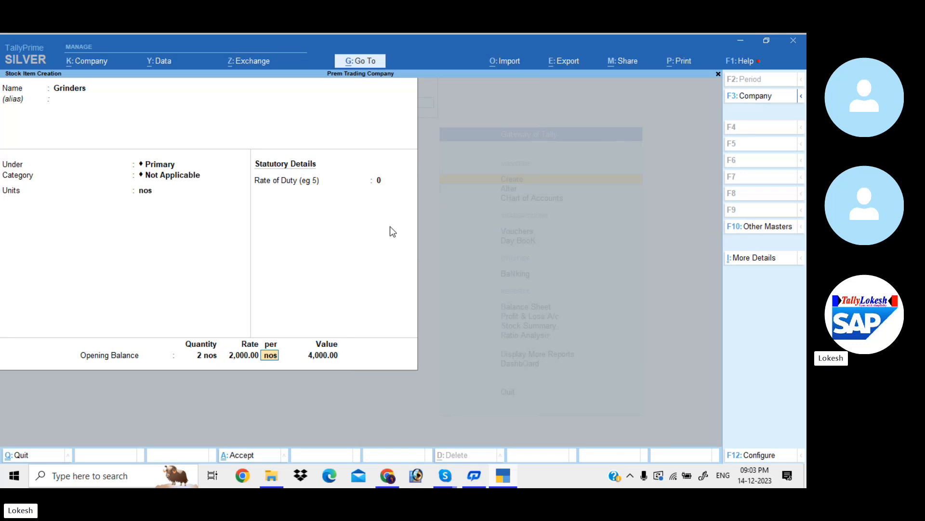
{"action": "key", "text": "Return"}
{"action": "key", "text": "Return"}
{"action": "key", "text": "Return"}
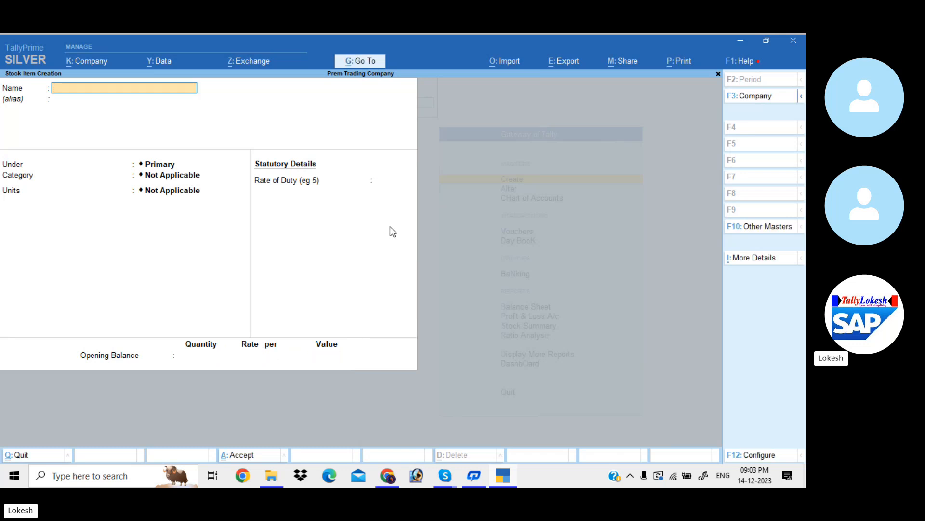
{"action": "key", "text": "Escape"}
{"action": "key", "text": "Return"}
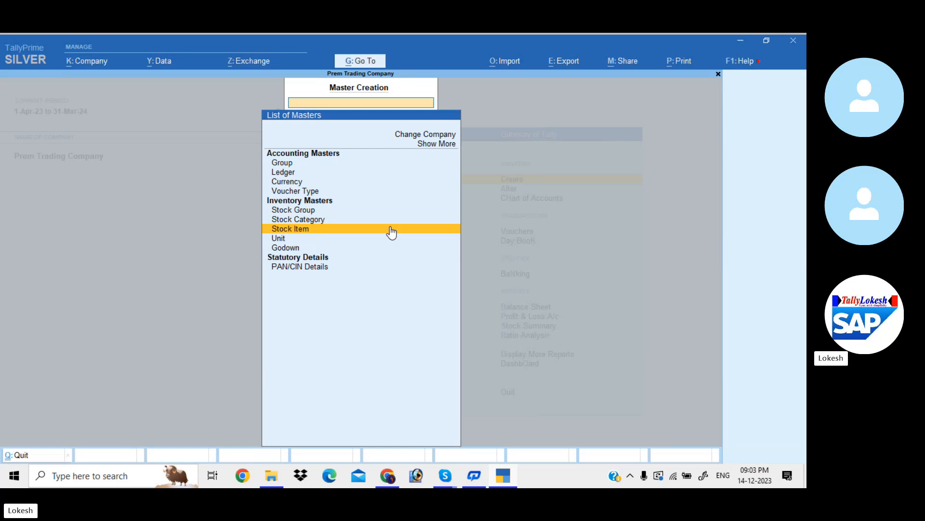
- Leave master creation and open the existing Cash ledger for alteration
{"action": "key", "text": "Escape"}
{"action": "key", "text": "Down"}
{"action": "key", "text": "Return"}
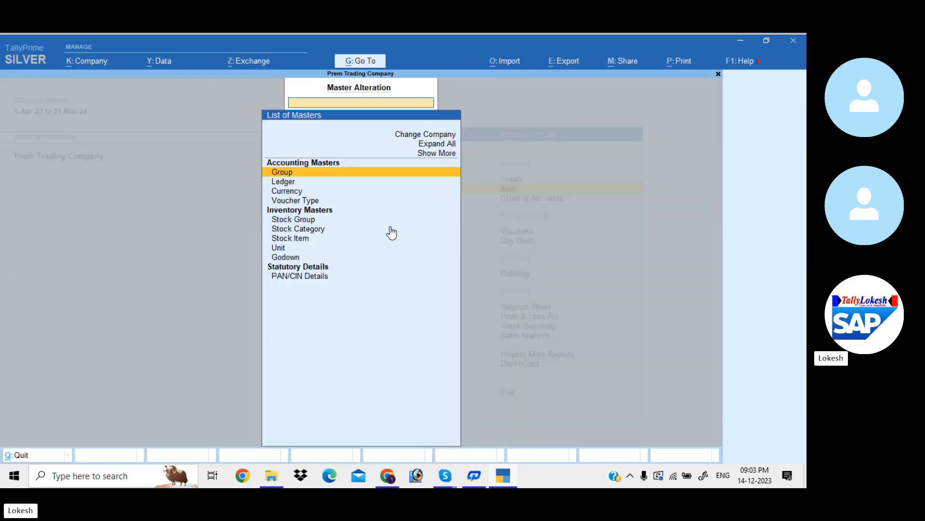
{"action": "key", "text": "Down"}
{"action": "key", "text": "Return"}
{"action": "key", "text": "Down"}
{"action": "key", "text": "Return"}
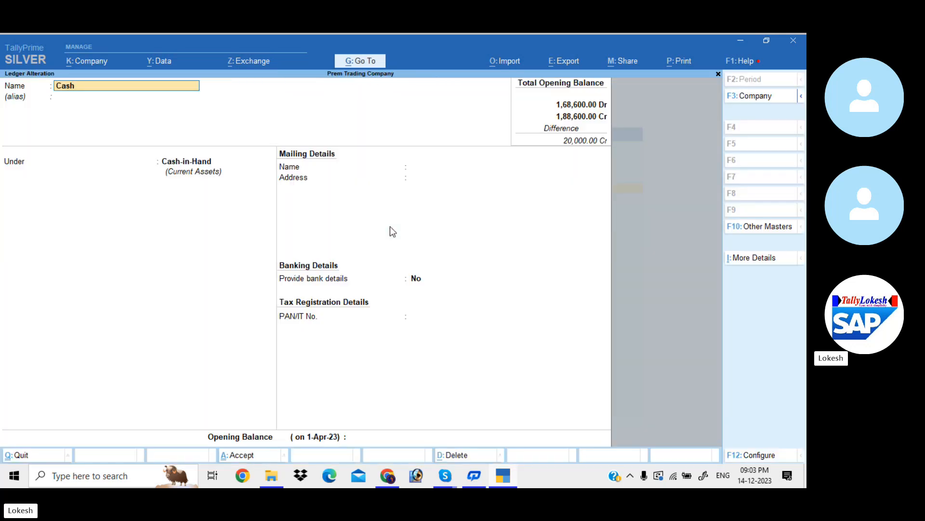
- Set the Cash ledger's opening balance to 20000, save the ledger, and leave master alteration
{"action": "key", "text": "Return"}
{"action": "key", "text": "Return"}
{"action": "key", "text": "Return"}
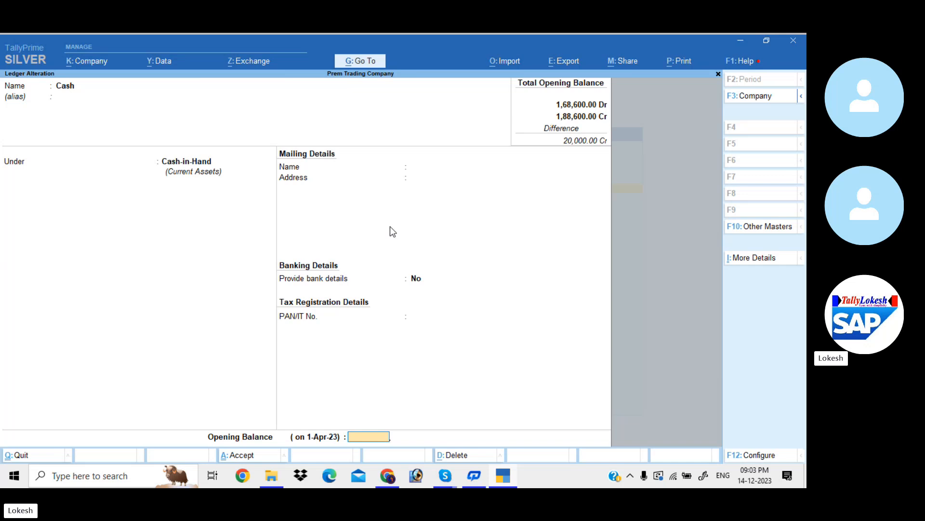
{"action": "type", "text": "20000"}
{"action": "key", "text": "Return"}
{"action": "key", "text": "Return"}
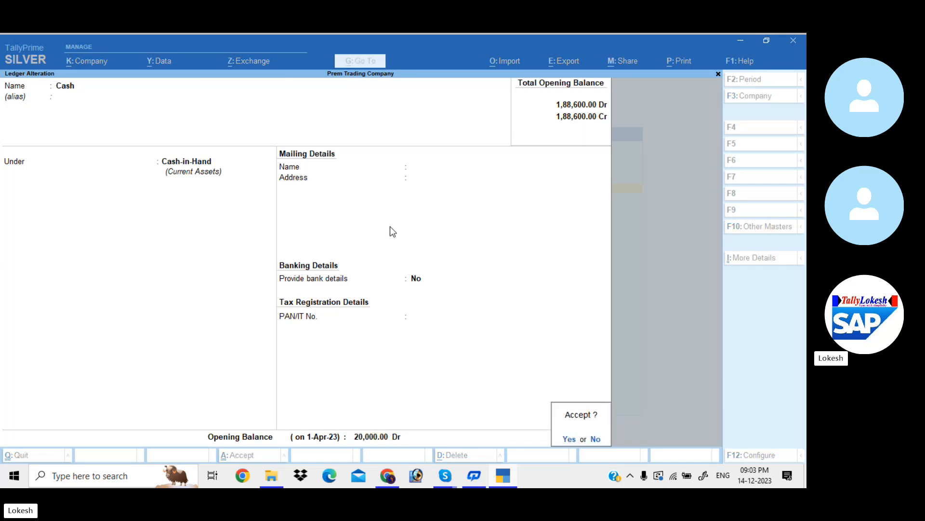
{"action": "key", "text": "Return"}
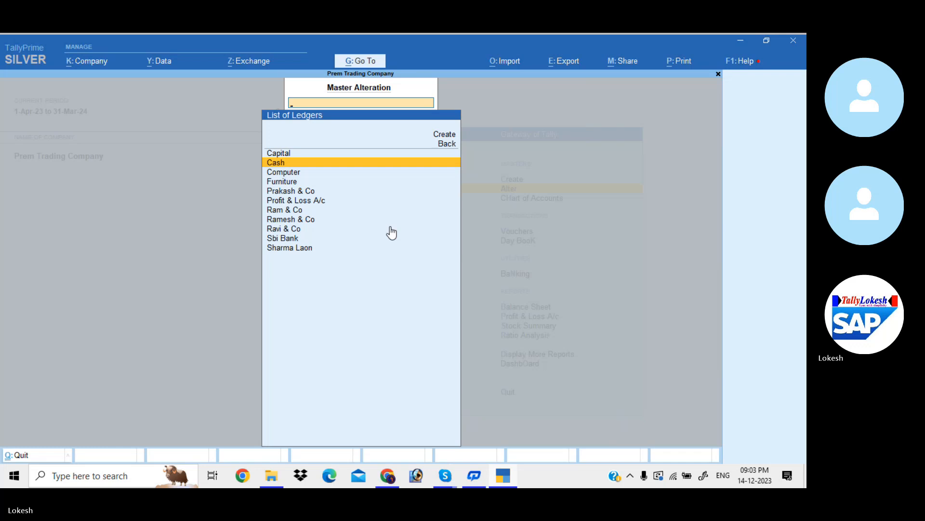
{"action": "key", "text": "Escape"}
{"action": "key", "text": "Escape"}
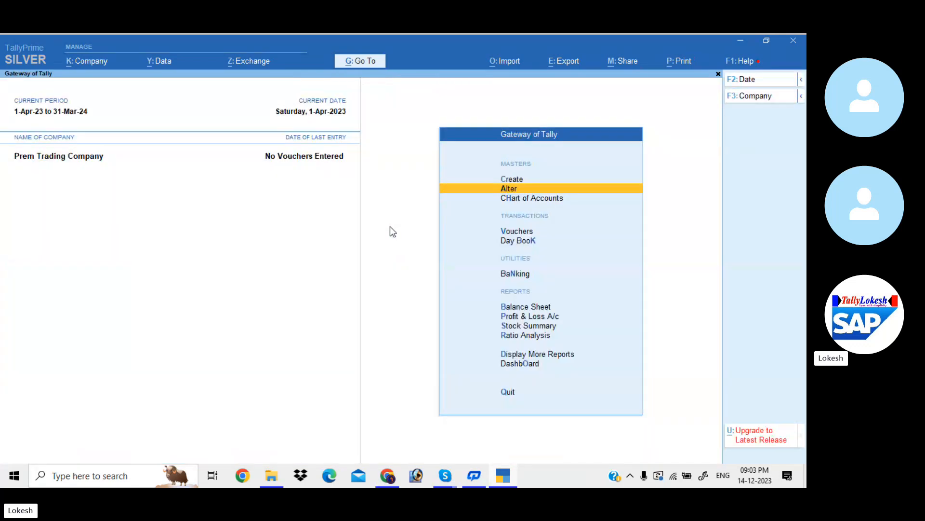
- Examine the Balance Sheet in detailed format, including the totals of liabilities and assets, and close the report
{"action": "key", "text": "Down"}
{"action": "key", "text": "Down"}
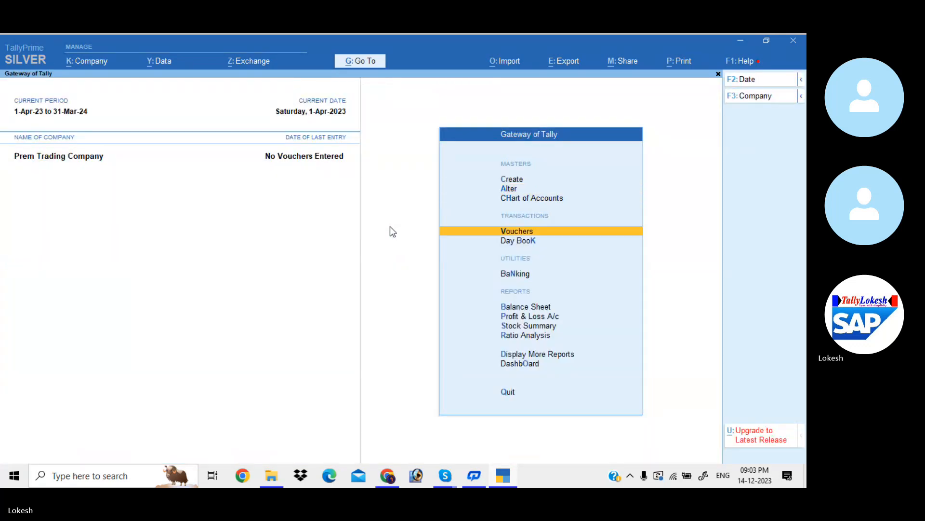
{"action": "key", "text": "Down"}
{"action": "key", "text": "Down"}
{"action": "key", "text": "Down"}
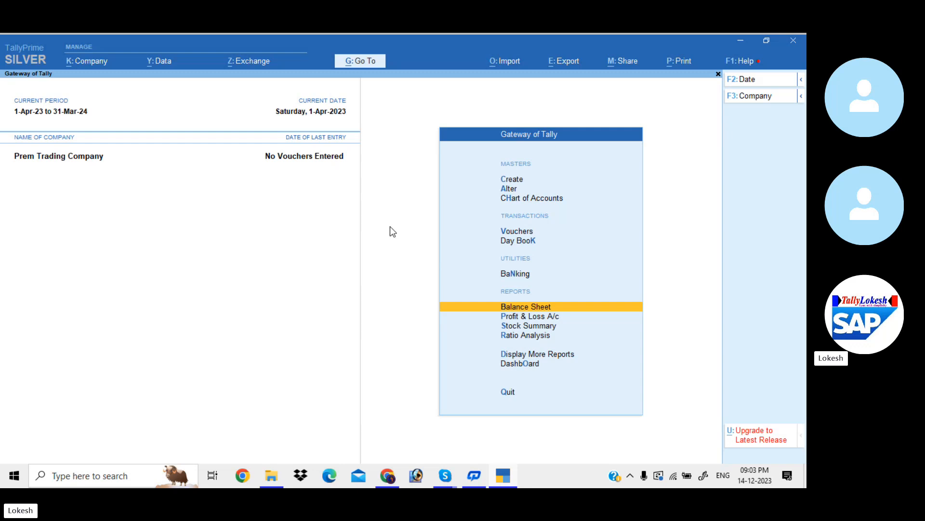
{"action": "key", "text": "Return"}
{"action": "key", "text": "alt+F5"}
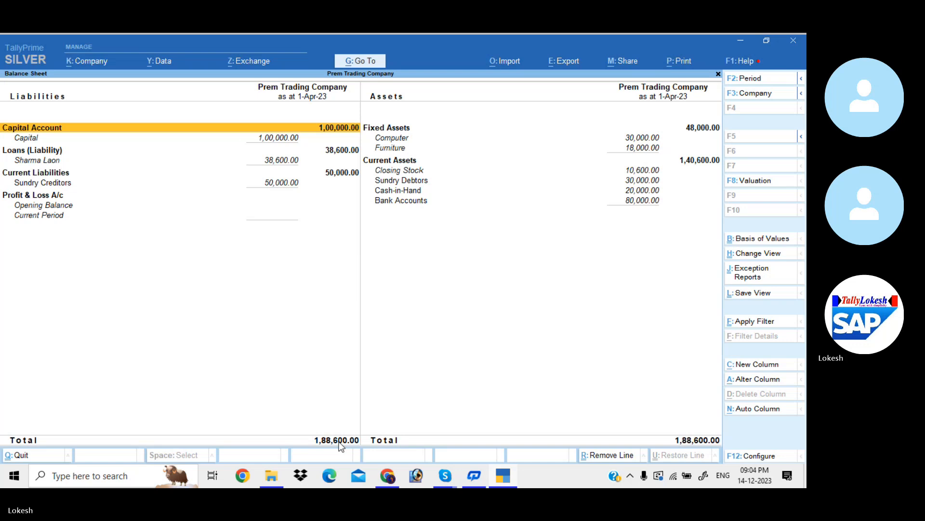
{"action": "key", "text": "Escape"}
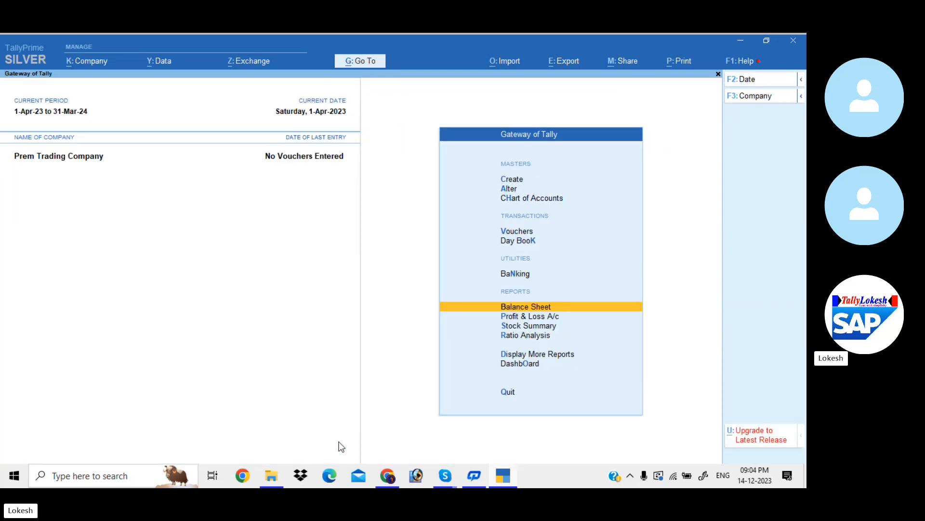
- Start a new purchase voucher and set its voucher date to 1-May-23
{"action": "key", "text": "Up"}
{"action": "key", "text": "Up"}
{"action": "key", "text": "Up"}
{"action": "key", "text": "Return"}
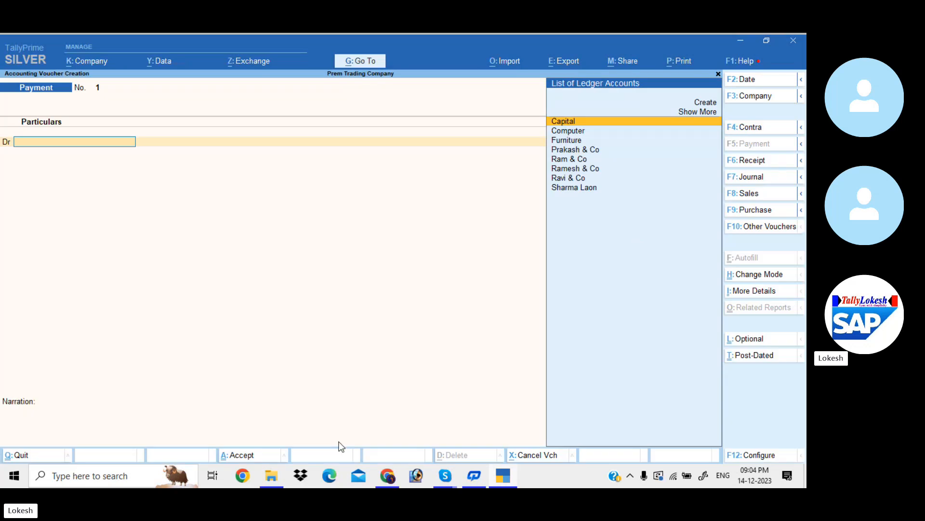
{"action": "left_click", "coordinate": [753, 211]}
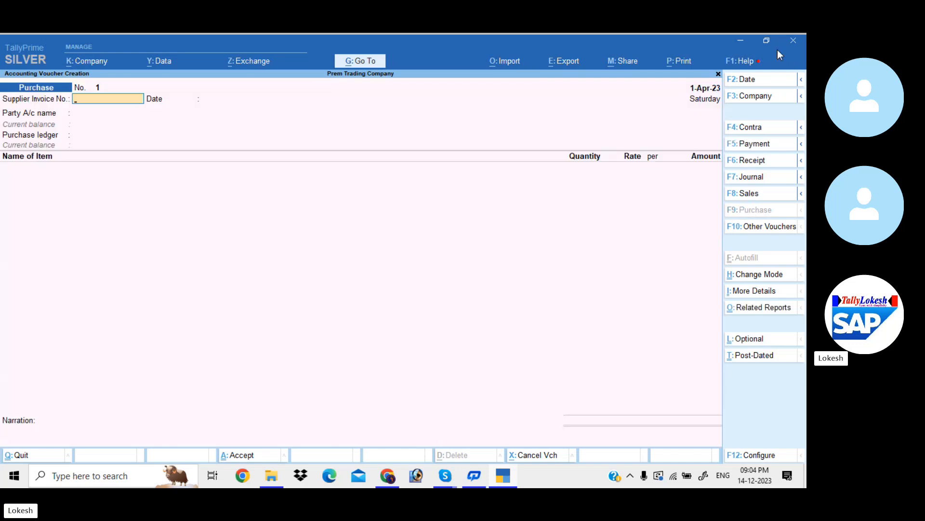
{"action": "left_click", "coordinate": [755, 81]}
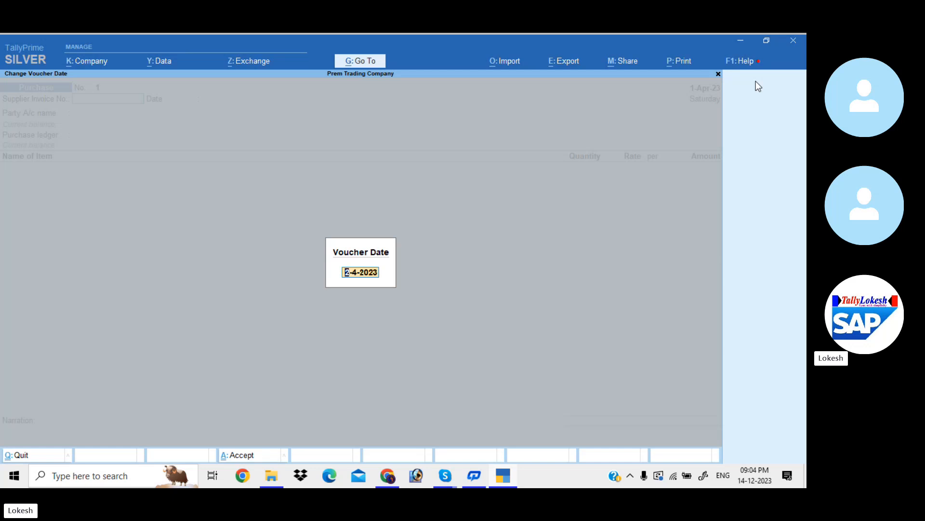
{"action": "type", "text": "1-5"}
{"action": "key", "text": "Return"}
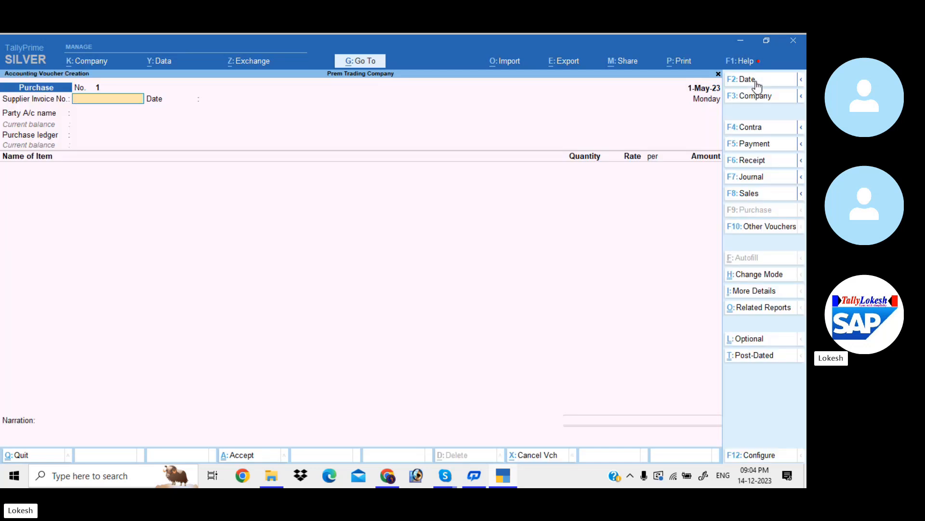
- Enter supplier invoice number 100 dated 1-May-23, choose Prakash & Co as the party, and accept blank receipt details
{"action": "type", "text": "100"}
{"action": "key", "text": "Return"}
{"action": "key", "text": "Return"}
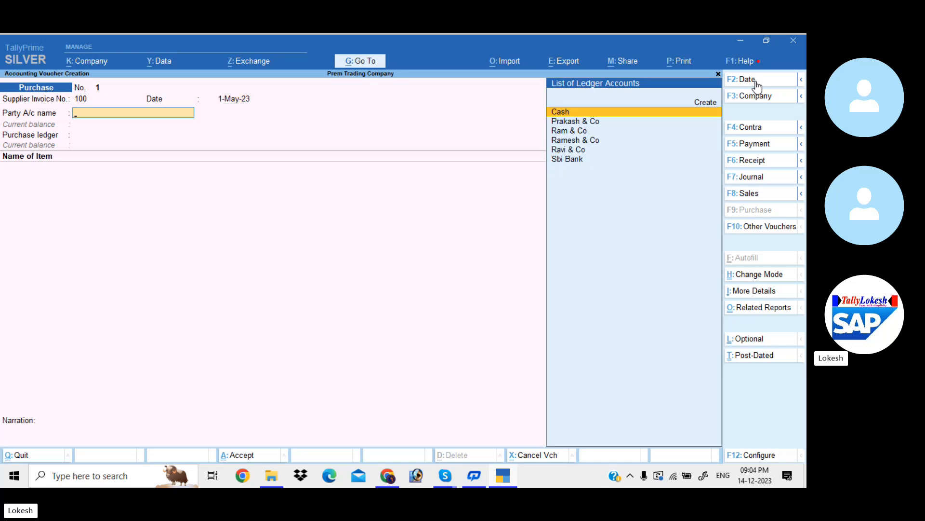
{"action": "key", "text": "Down"}
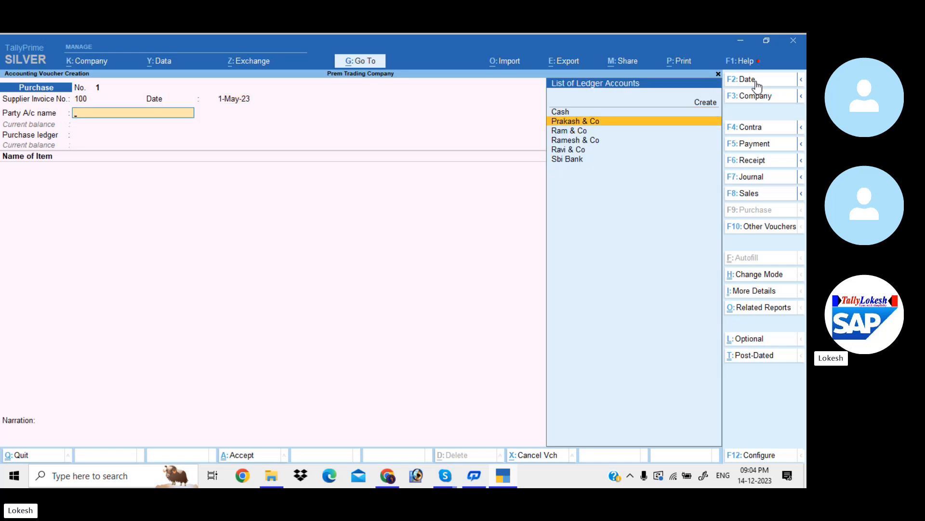
{"action": "key", "text": "Return"}
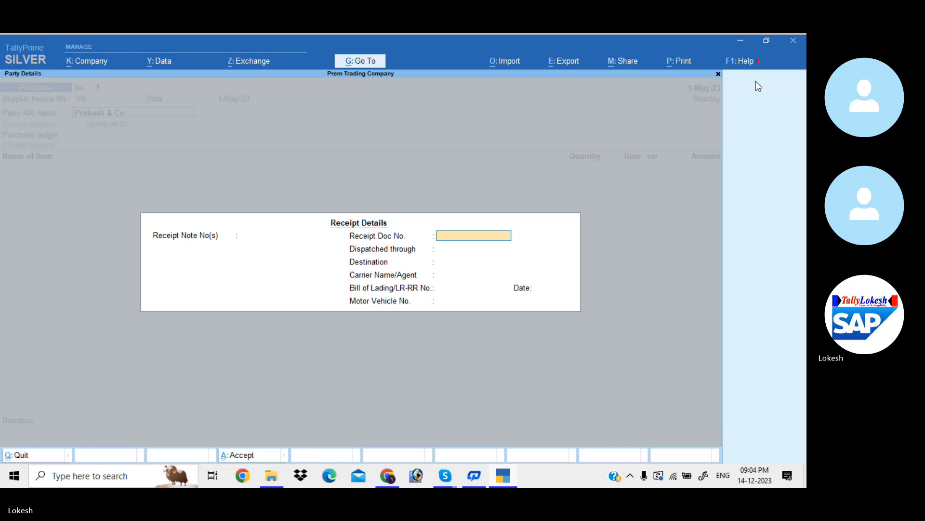
{"action": "key", "text": "ctrl+a"}
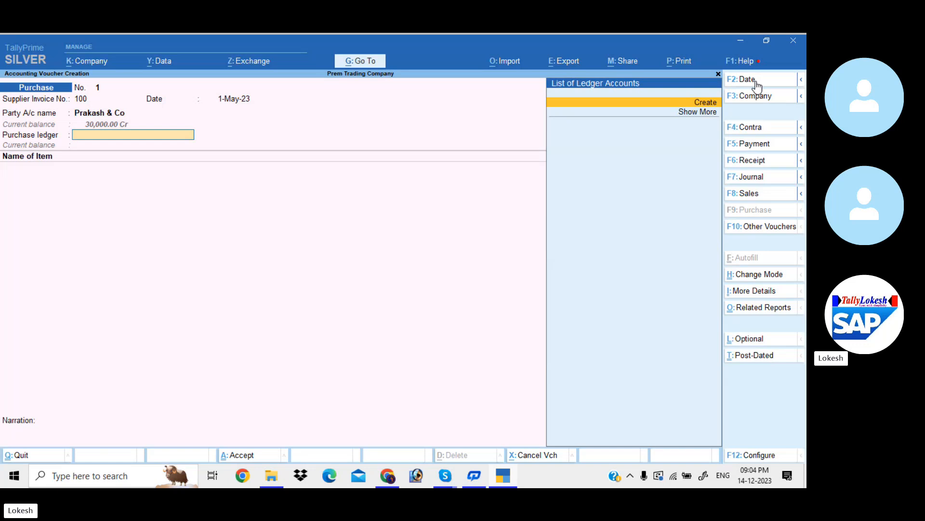
- Create a ledger named Purchase under Purchase Accounts from within the voucher and use it as the purchase ledger
{"action": "left_click", "coordinate": [703, 103]}
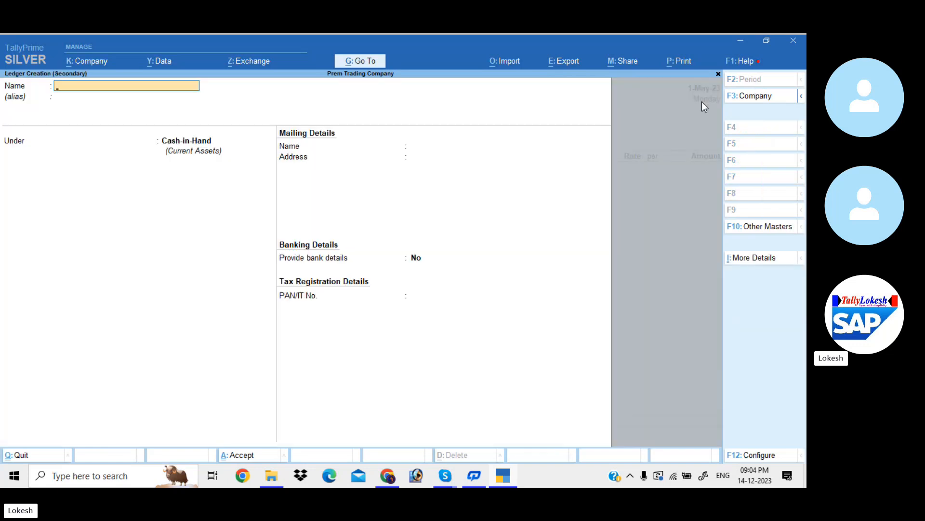
{"action": "type", "text": "Purchase"}
{"action": "key", "text": "Return"}
{"action": "key", "text": "Return"}
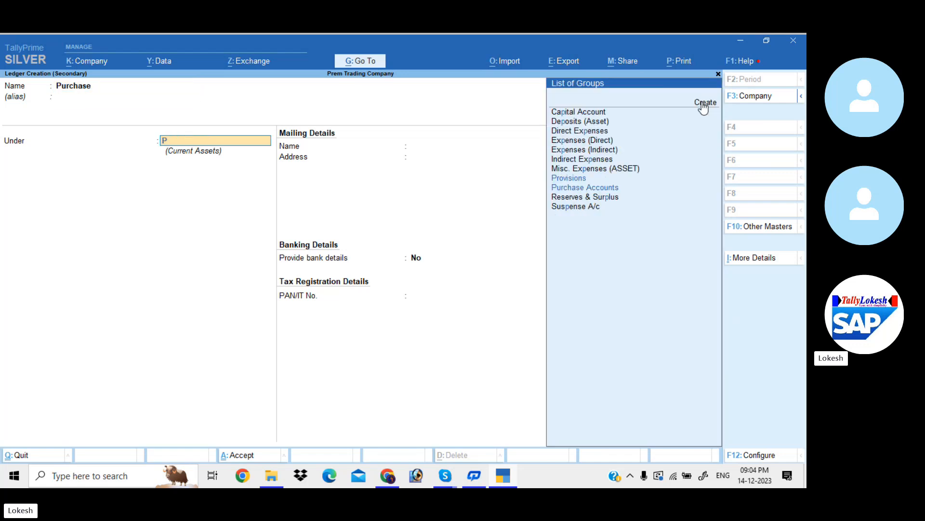
{"action": "type", "text": "Pu"}
{"action": "key", "text": "Return"}
{"action": "key", "text": "Return"}
{"action": "key", "text": "Return"}
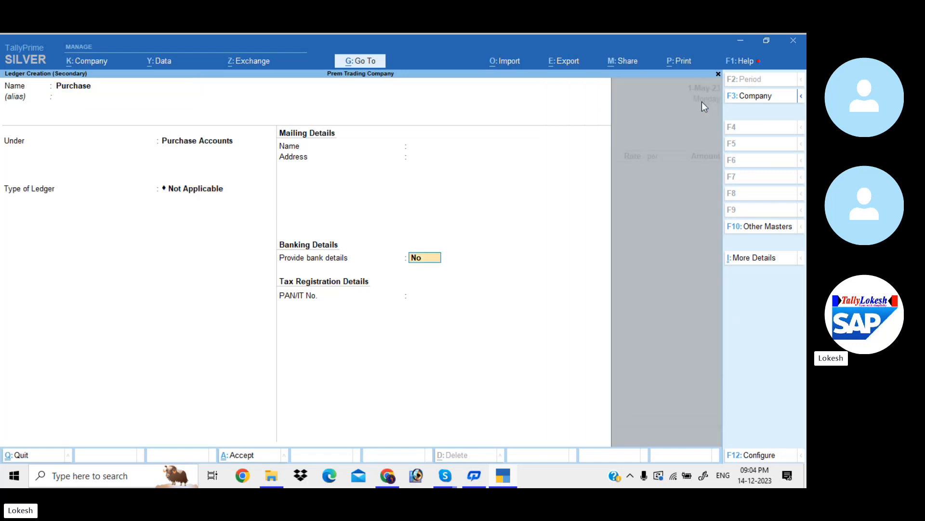
- Add the item Ceiling Fan to the purchase voucher with a quantity of 50 nos at a rate of 800
{"action": "key", "text": "Return"}
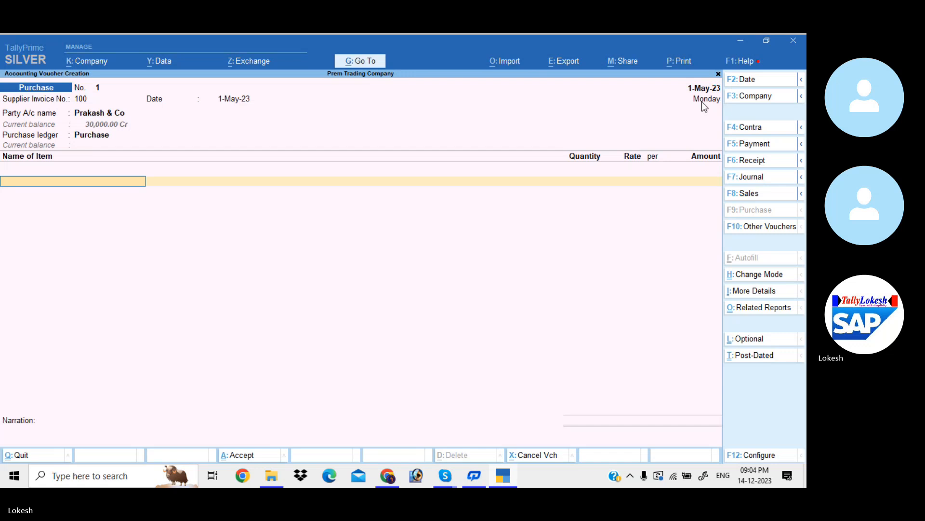
{"action": "type", "text": "C"}
{"action": "key", "text": "Return"}
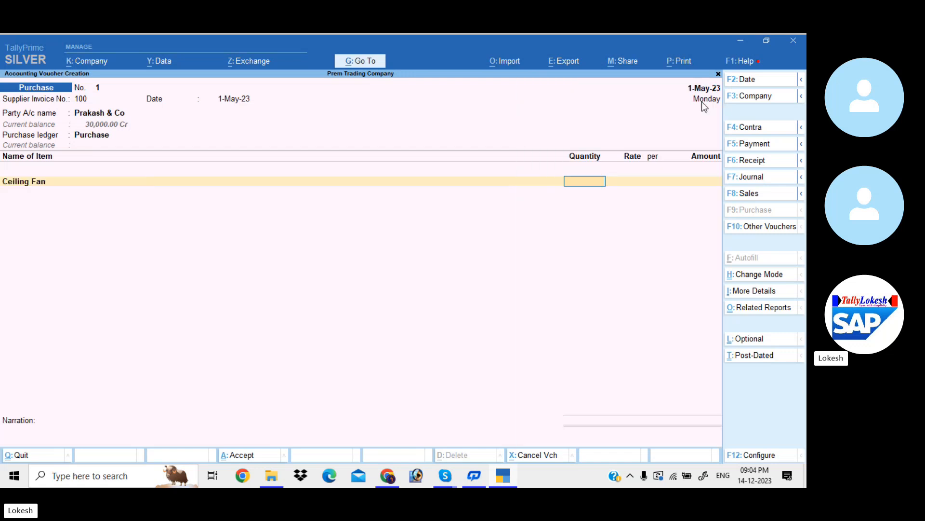
{"action": "type", "text": "50"}
{"action": "key", "text": "Return"}
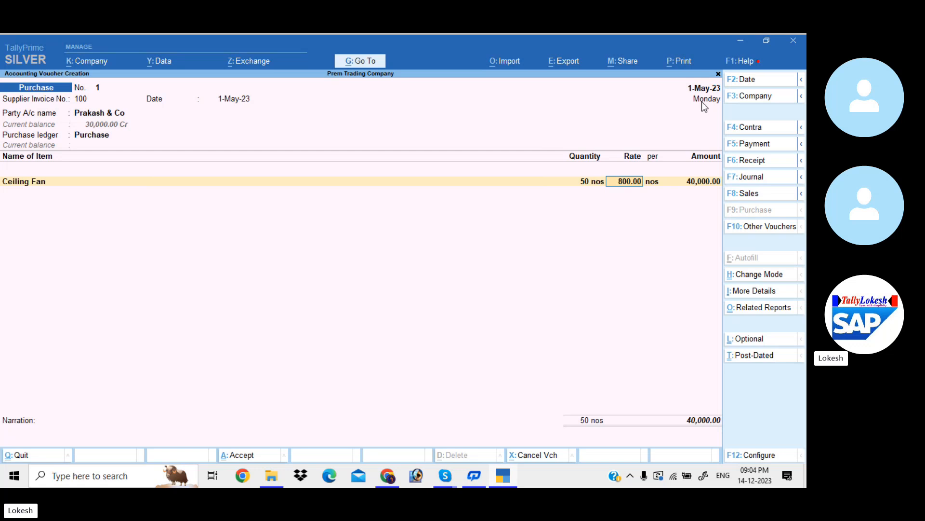
{"action": "key", "text": "Return"}
- Add the item Table Fan to the purchase voucher with a quantity of 50 nos at a rate of 1000
{"action": "key", "text": "Return"}
{"action": "key", "text": "Return"}
{"action": "type", "text": "t"}
{"action": "key", "text": "Return"}
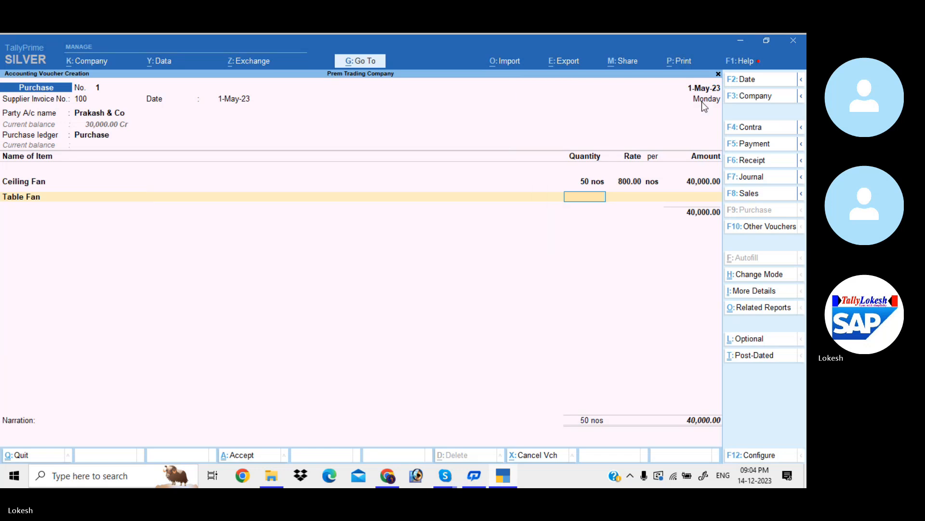
{"action": "type", "text": "50"}
{"action": "key", "text": "Return"}
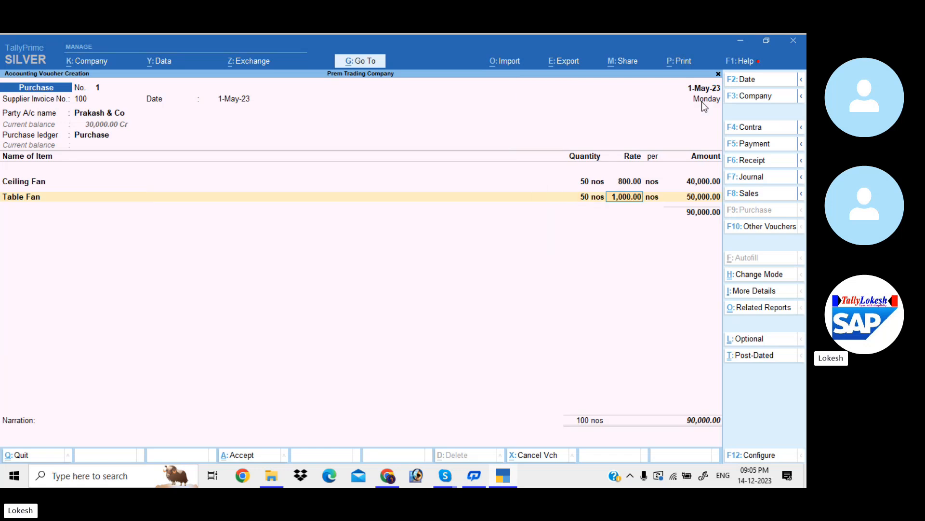
{"action": "key", "text": "Return"}
{"action": "key", "text": "Return"}
{"action": "key", "text": "Return"}
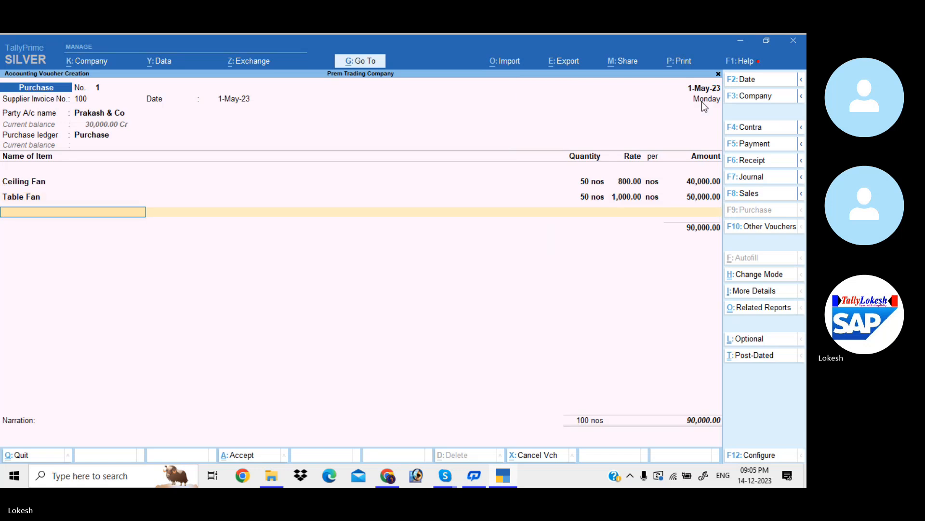
- Add the item Mixies to the purchase voucher with a quantity of 50 nos at a rate of 1500
{"action": "type", "text": "M"}
{"action": "key", "text": "Return"}
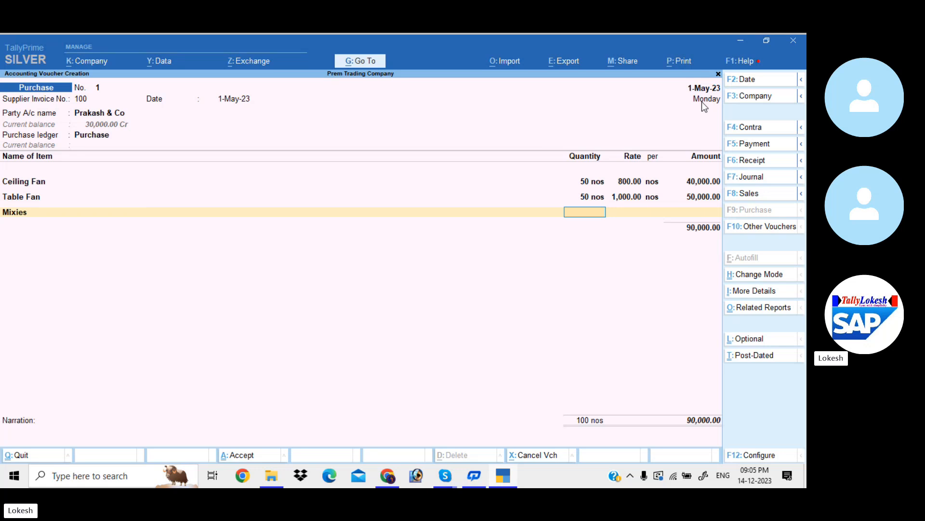
{"action": "type", "text": "50"}
{"action": "key", "text": "Return"}
{"action": "key", "text": "Return"}
{"action": "key", "text": "Return"}
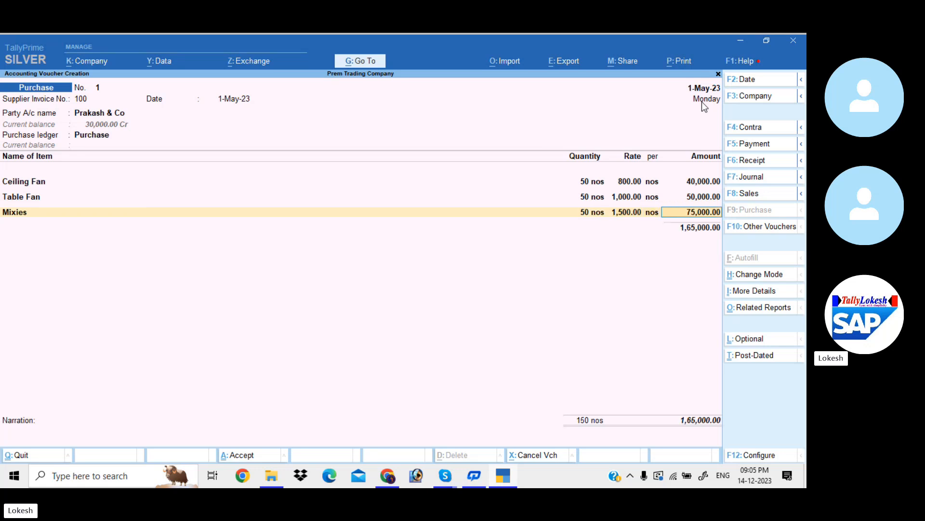
{"action": "key", "text": "Return"}
- Add the item Grinders to the purchase voucher with a quantity of 50 nos at a rate of 2000
{"action": "type", "text": "Gr"}
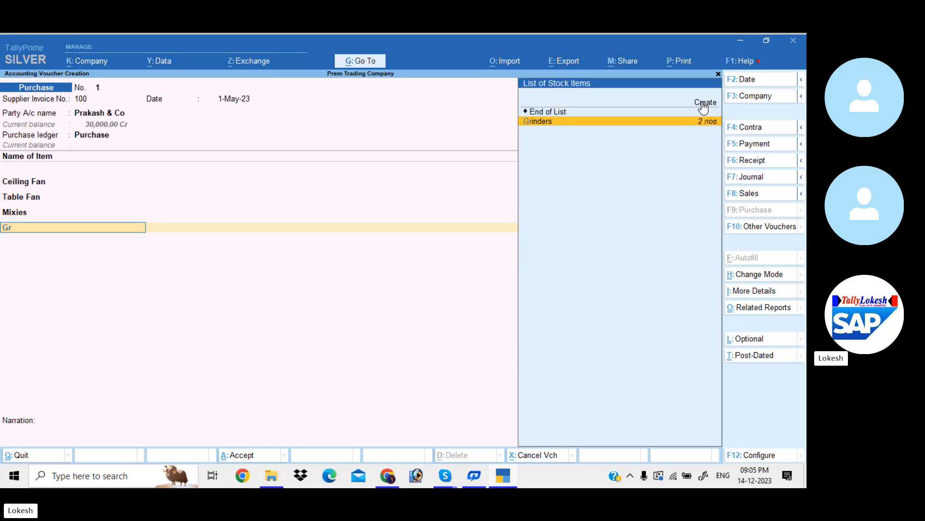
{"action": "key", "text": "Return"}
{"action": "type", "text": "50"}
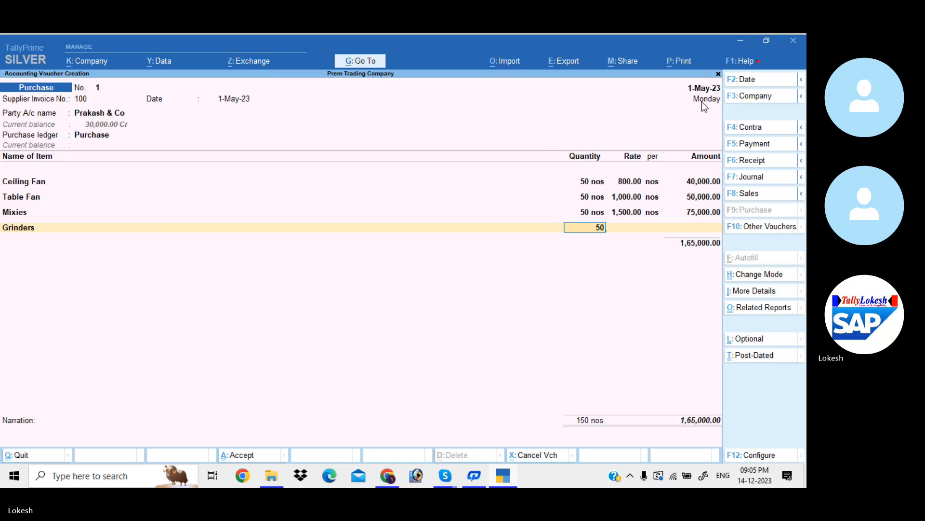
{"action": "key", "text": "Return"}
{"action": "key", "text": "Return"}
{"action": "key", "text": "Return"}
{"action": "key", "text": "Return"}
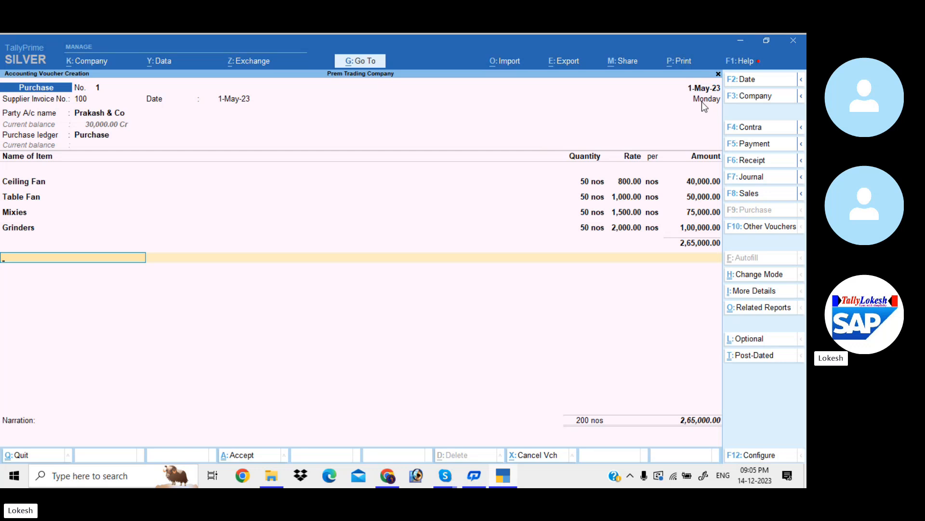
- End the item list, leave the narration blank, and save the Prakash & Co purchase voucher
{"action": "key", "text": "Return"}
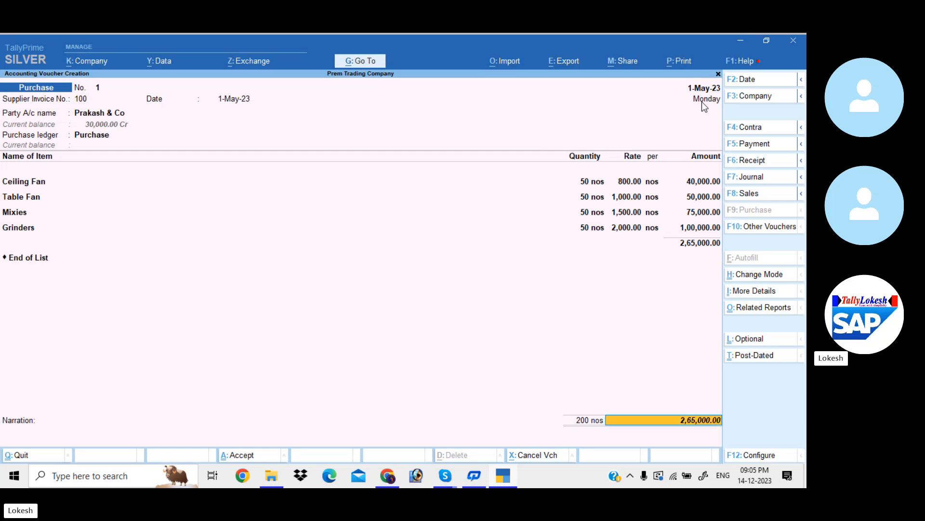
{"action": "key", "text": "Return"}
{"action": "key", "text": "Return"}
{"action": "key", "text": "Return"}
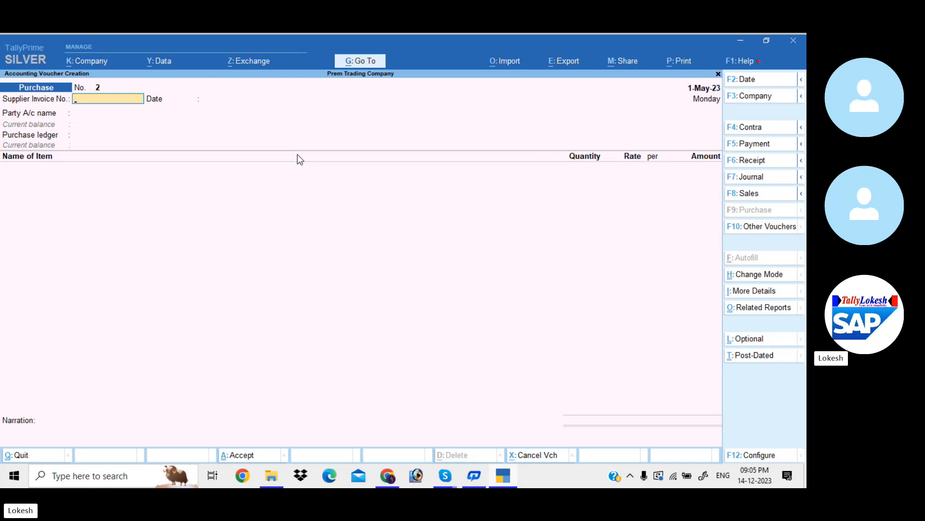
- Enter supplier invoice number 251 dated 1-May-23 in the new purchase voucher
{"action": "type", "text": "251"}
{"action": "key", "text": "Return"}
{"action": "key", "text": "Return"}
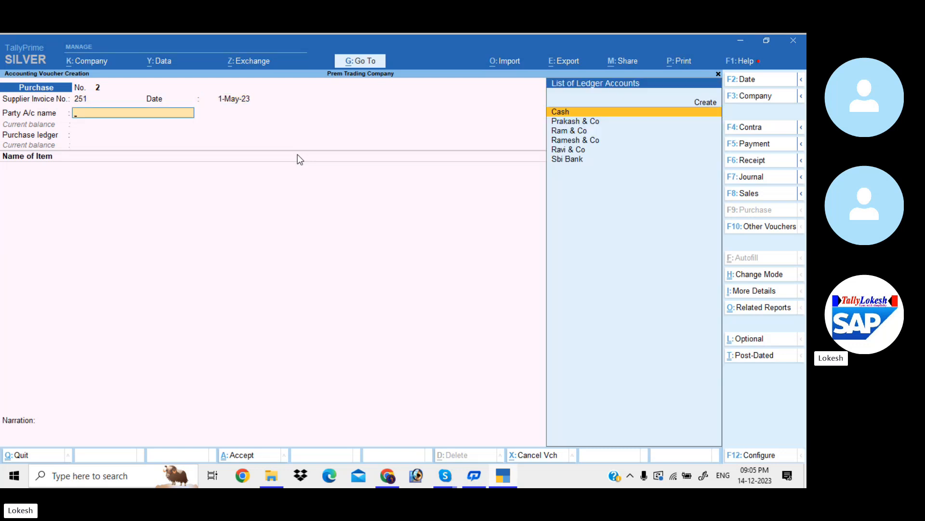
- Select Ramesh & Co as the party with blank receipt details, and choose Purchase as the purchase ledger
{"action": "type", "text": "R"}
{"action": "key", "text": "Down"}
{"action": "key", "text": "Down"}
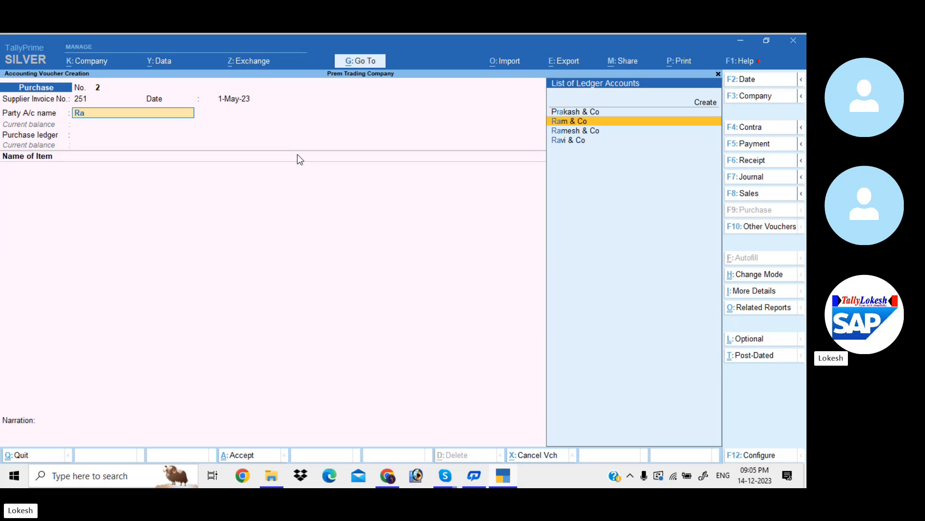
{"action": "key", "text": "Return"}
{"action": "key", "text": "Return"}
{"action": "key", "text": "Return"}
{"action": "key", "text": "Return"}
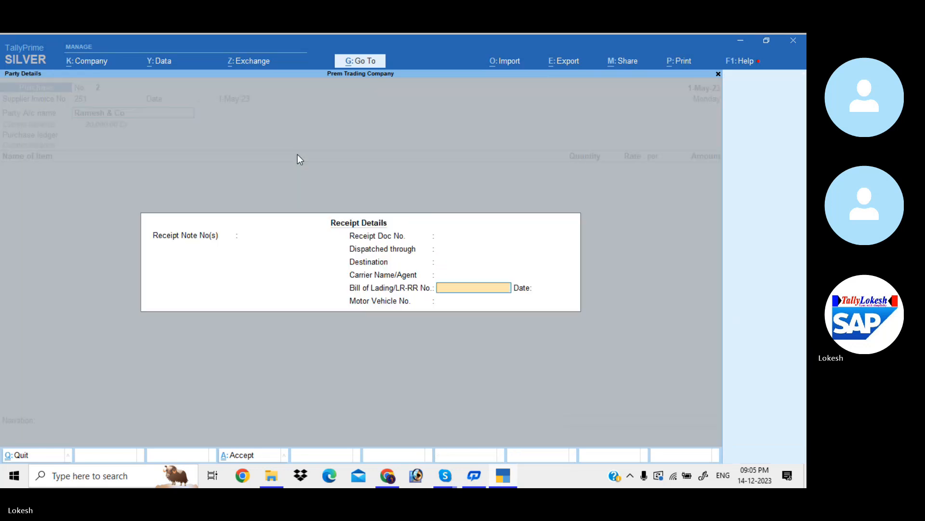
{"action": "key", "text": "Return"}
{"action": "key", "text": "Return"}
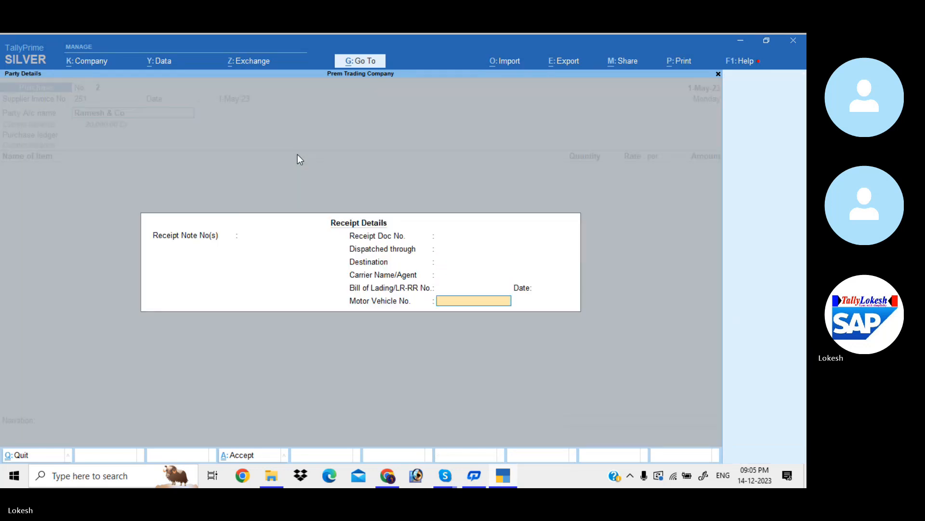
{"action": "key", "text": "Return"}
- Add the item Ceiling Fan to the Ramesh & Co purchase voucher with a quantity of 50 nos at a rate of 800
{"action": "key", "text": "Return"}
{"action": "key", "text": "Return"}
{"action": "key", "text": "Return"}
{"action": "key", "text": "Return"}
{"action": "key", "text": "Return"}
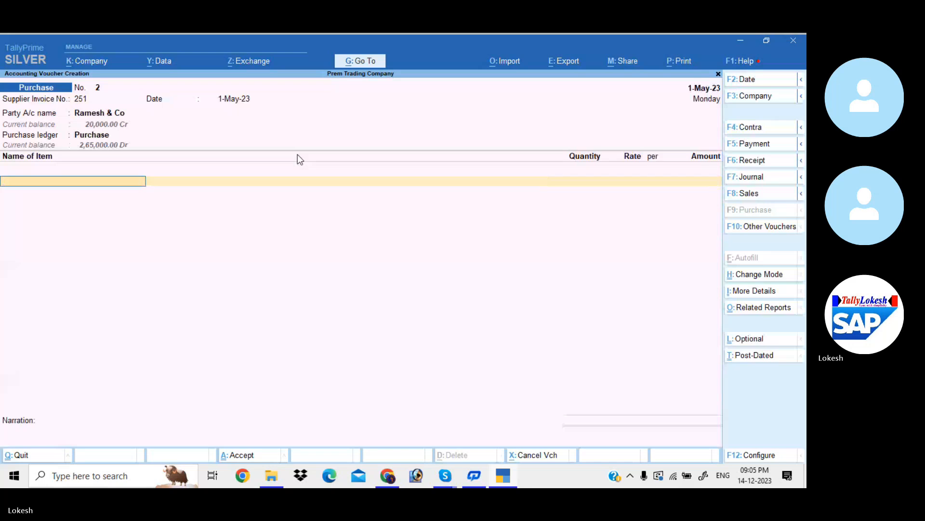
{"action": "type", "text": "C"}
{"action": "key", "text": "Return"}
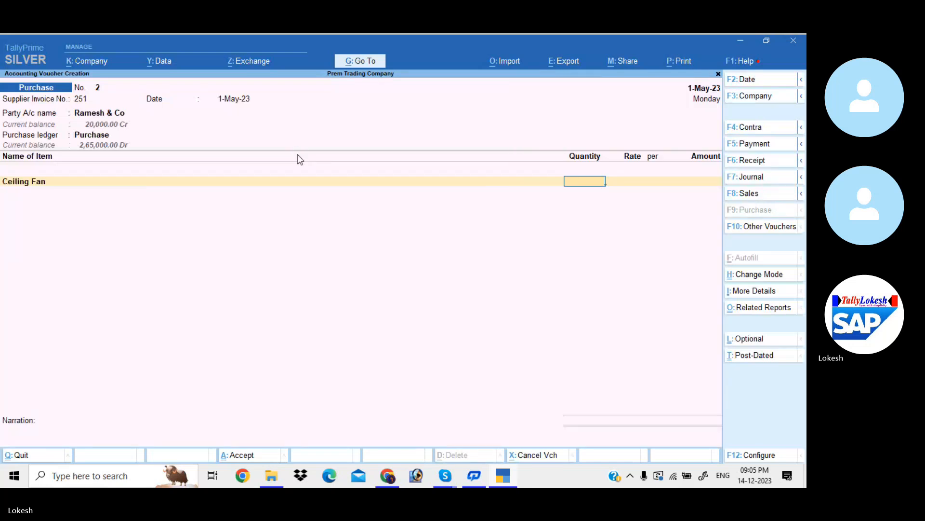
{"action": "type", "text": "50"}
{"action": "key", "text": "Return"}
{"action": "key", "text": "Return"}
{"action": "key", "text": "Return"}
{"action": "key", "text": "Return"}
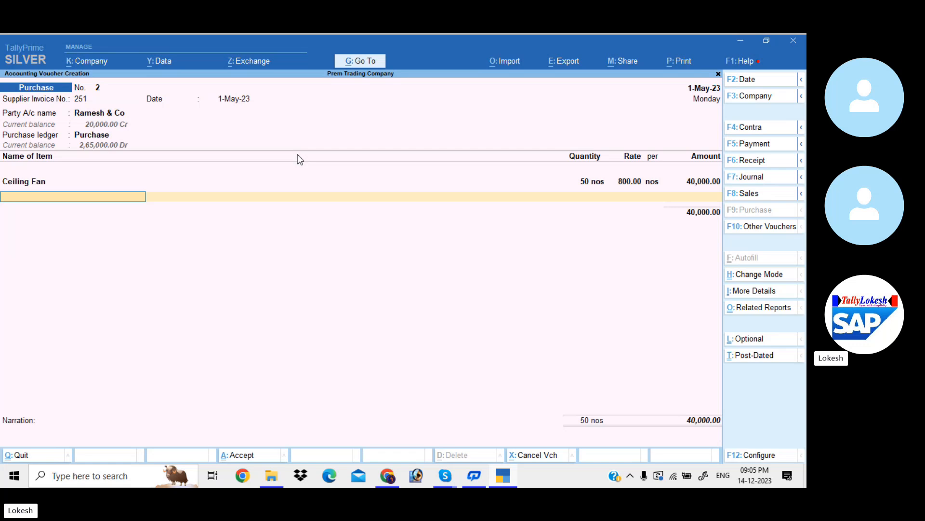
- Add the item Table Fan to the Ramesh & Co purchase voucher with a quantity of 50 nos at a rate of 1000
{"action": "type", "text": "t"}
{"action": "key", "text": "Return"}
{"action": "type", "text": "50"}
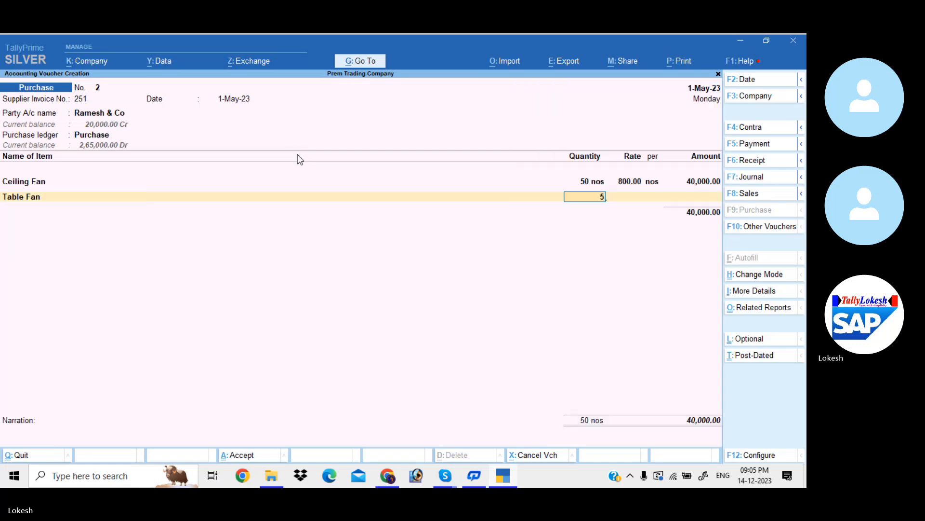
{"action": "key", "text": "Return"}
- Add the item Mixies to the Ramesh & Co purchase voucher with a quantity of 50 nos at a rate of 1500
{"action": "key", "text": "Return"}
{"action": "key", "text": "Return"}
{"action": "key", "text": "Return"}
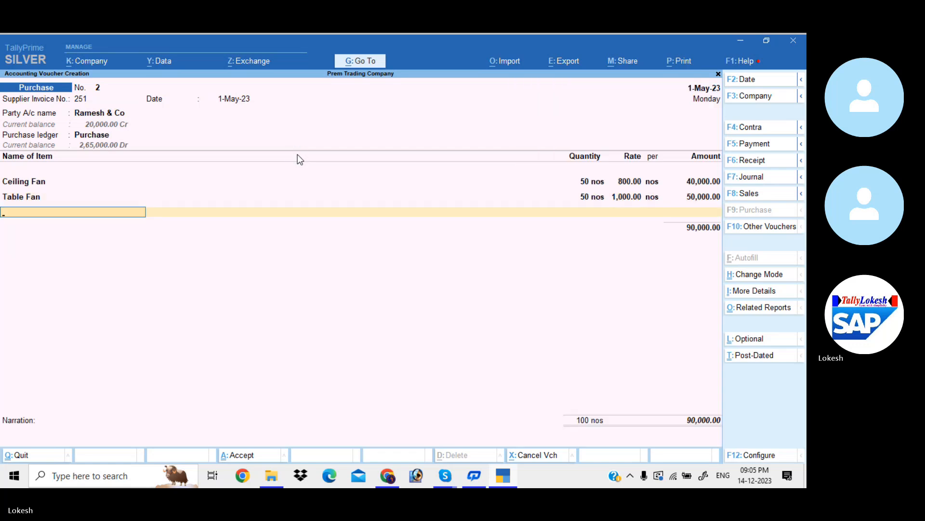
{"action": "type", "text": "m"}
{"action": "key", "text": "Return"}
{"action": "type", "text": "50"}
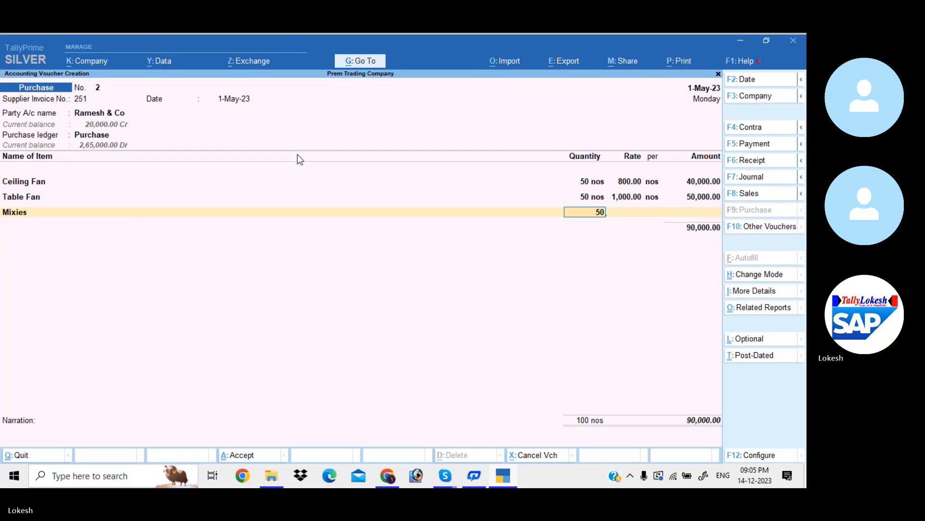
{"action": "key", "text": "Return"}
- Add the item Grinders to the Ramesh & Co purchase voucher with a quantity of 50 nos at a rate of 2000
{"action": "key", "text": "Return"}
{"action": "key", "text": "Return"}
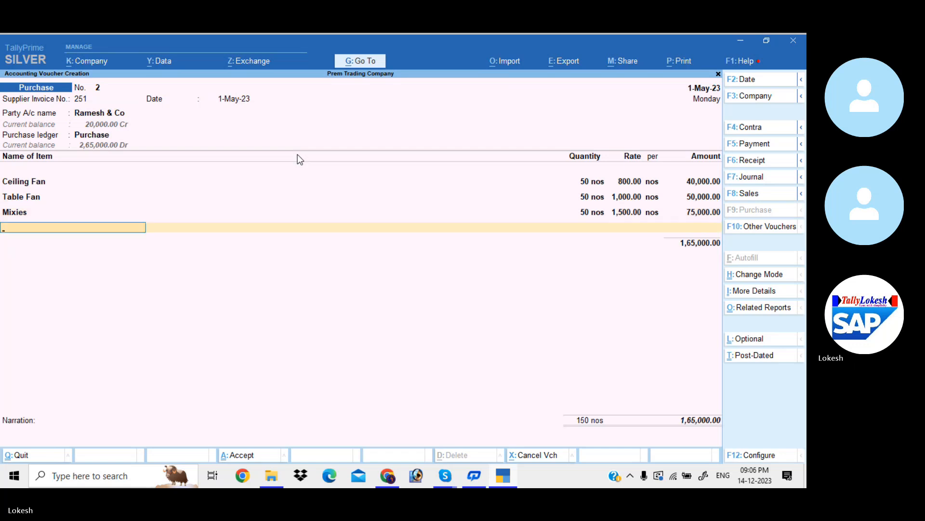
{"action": "type", "text": "g"}
{"action": "key", "text": "Return"}
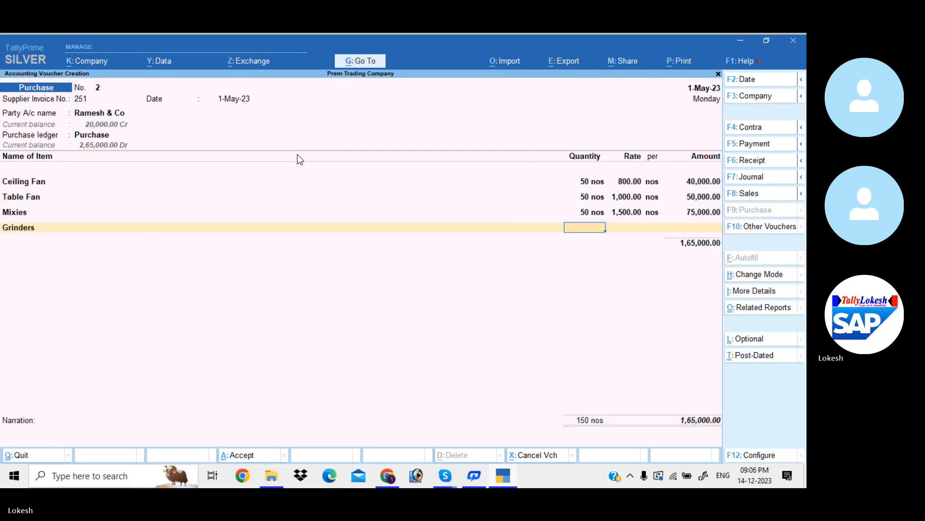
{"action": "type", "text": "50"}
- End the item list, leave the narration blank, and save the Ramesh & Co purchase voucher
{"action": "key", "text": "Return"}
{"action": "key", "text": "Return"}
{"action": "key", "text": "Return"}
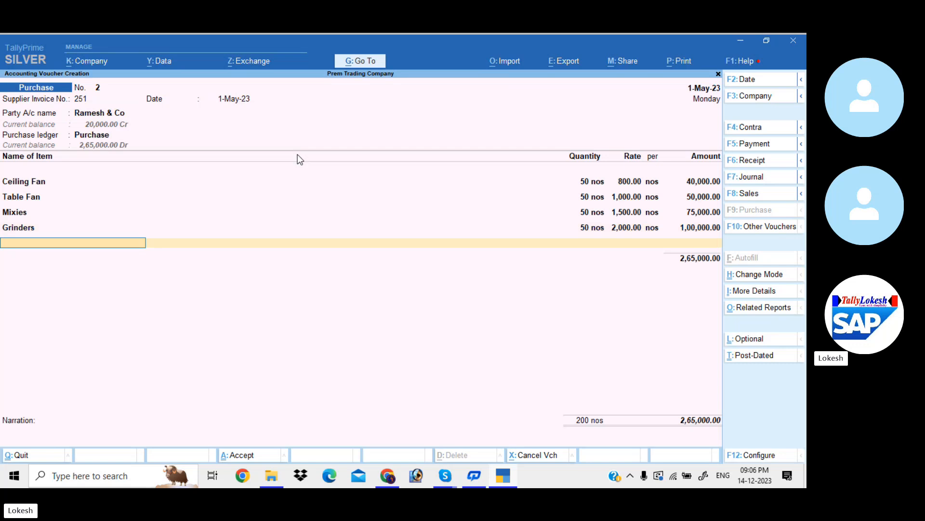
{"action": "key", "text": "Return"}
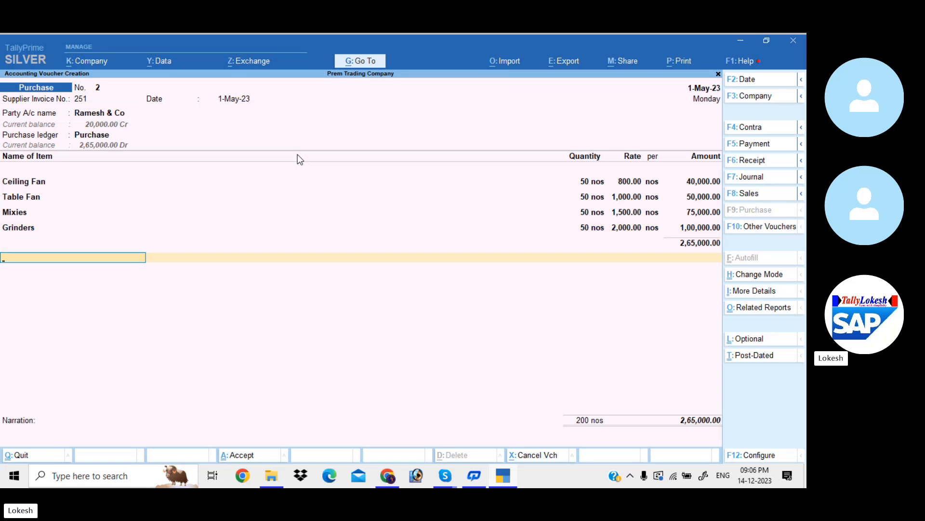
{"action": "key", "text": "Return"}
{"action": "key", "text": "Return"}
{"action": "key", "text": "Return"}
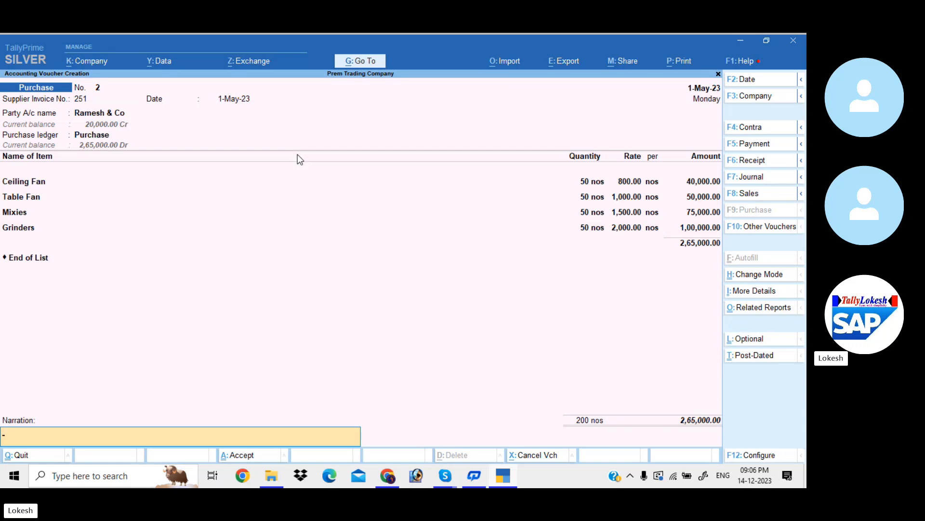
{"action": "key", "text": "Return"}
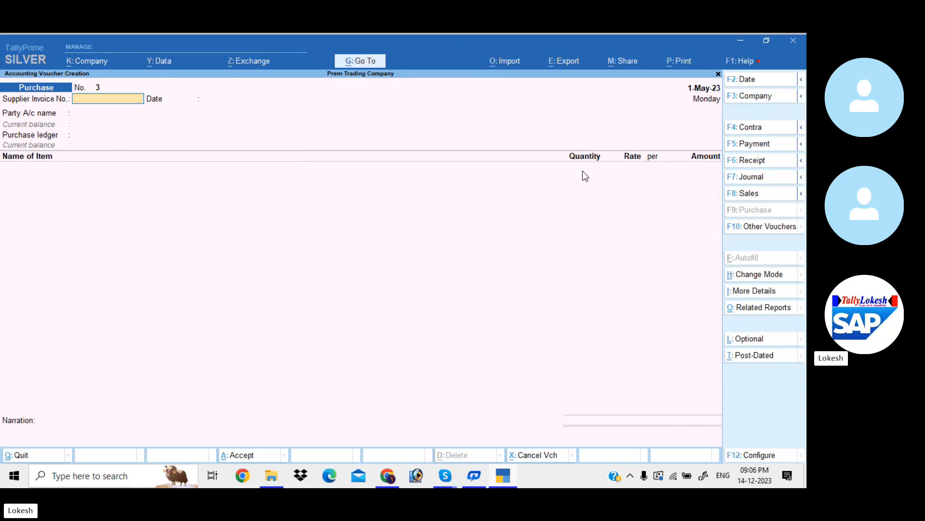
- Start a sales voucher and set its date to 1-Jun-23
{"action": "left_click", "coordinate": [744, 195]}
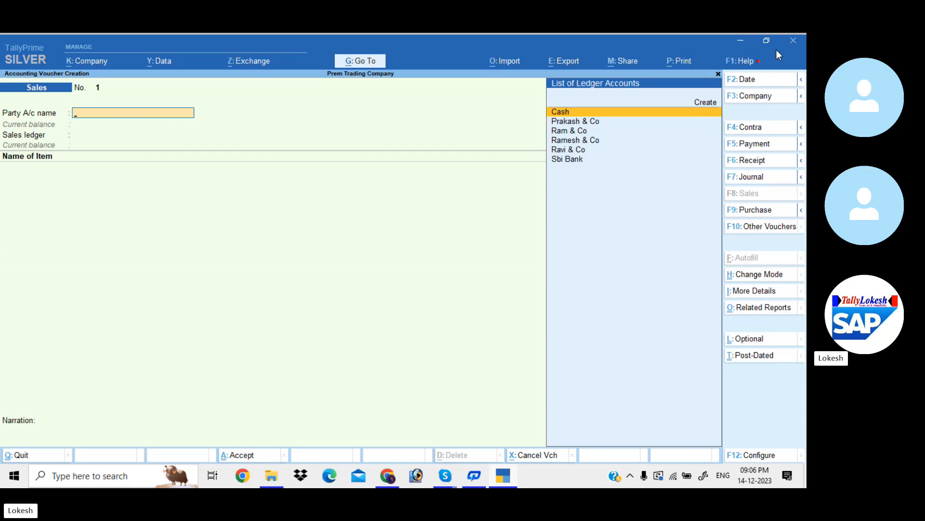
{"action": "left_click", "coordinate": [761, 81]}
{"action": "type", "text": "1-8"}
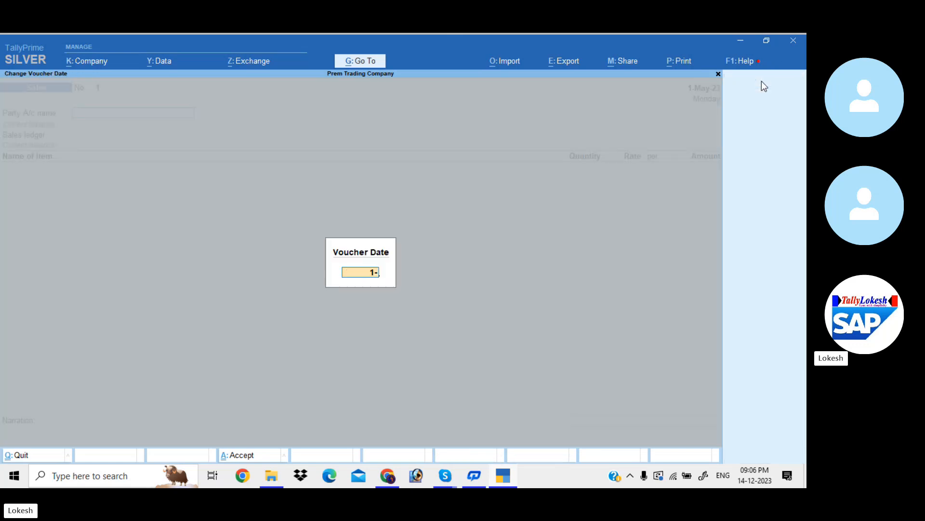
{"action": "key", "text": "Return"}
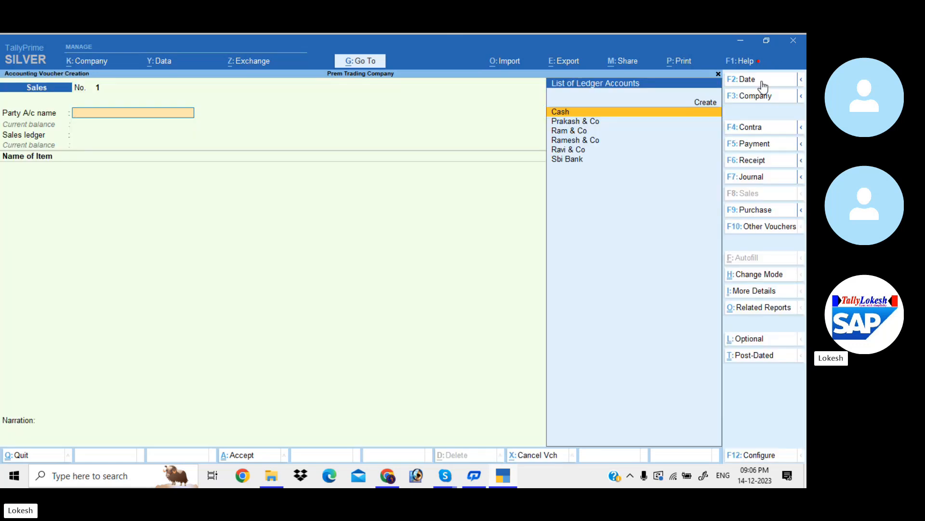
- Select Ram & Co as the party of the sales voucher and leave the dispatch and party details unchanged
{"action": "key", "text": "Down"}
{"action": "key", "text": "Down"}
{"action": "key", "text": "Return"}
{"action": "key", "text": "Return"}
{"action": "key", "text": "Return"}
{"action": "key", "text": "Return"}
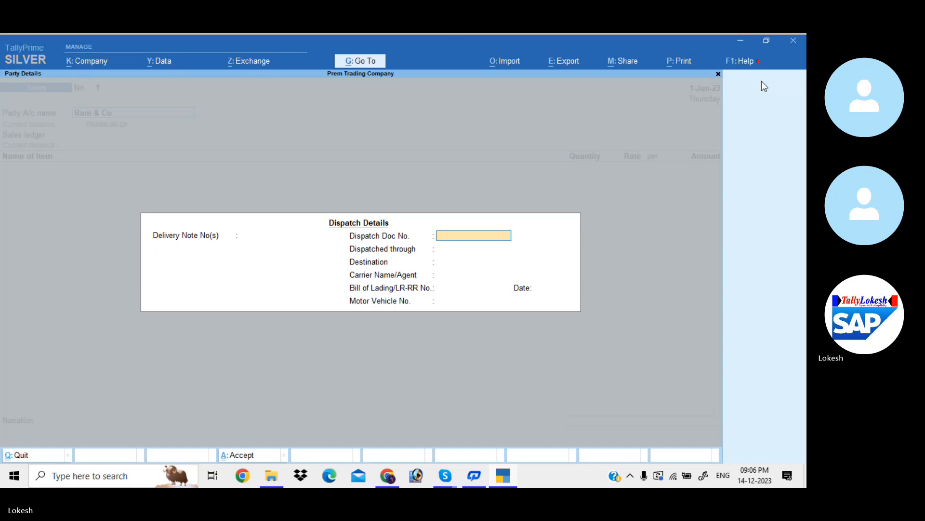
- Create a ledger named Sales under the Sales Accounts group and use it as the voucher's sales ledger
{"action": "key", "text": "Return"}
{"action": "key", "text": "Return"}
{"action": "key", "text": "Return"}
{"action": "key", "text": "Return"}
{"action": "key", "text": "Return"}
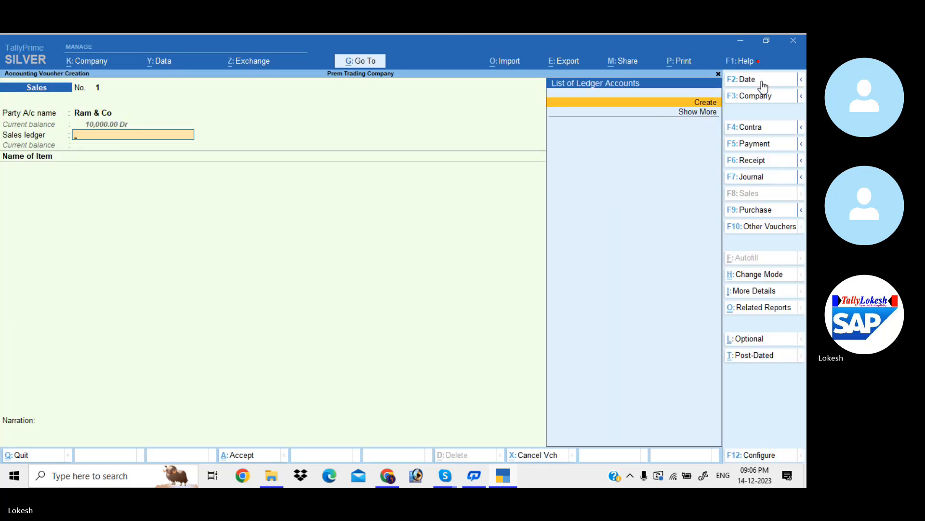
{"action": "key", "text": "Return"}
{"action": "type", "text": "Sale"}
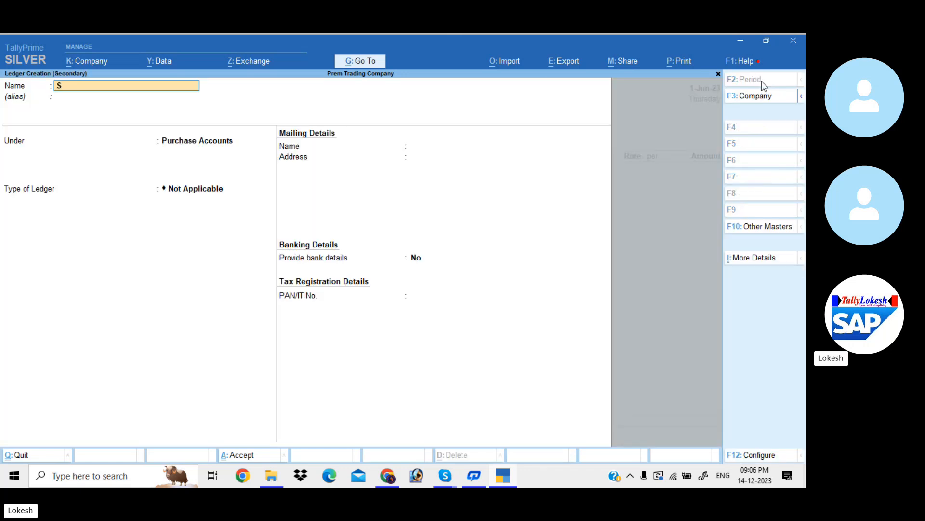
{"action": "key", "text": "Return"}
{"action": "key", "text": "Return"}
{"action": "type", "text": "s"}
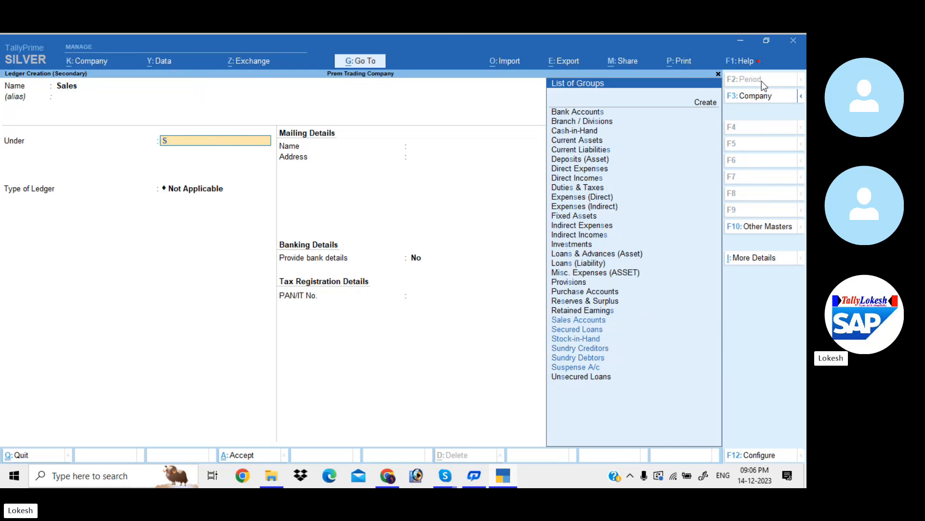
{"action": "key", "text": "Return"}
- Add the item Ceiling Fan to the Ram & Co sales voucher with a quantity of 35 nos at a rate of 1000
{"action": "key", "text": "Return"}
{"action": "key", "text": "Return"}
{"action": "key", "text": "Return"}
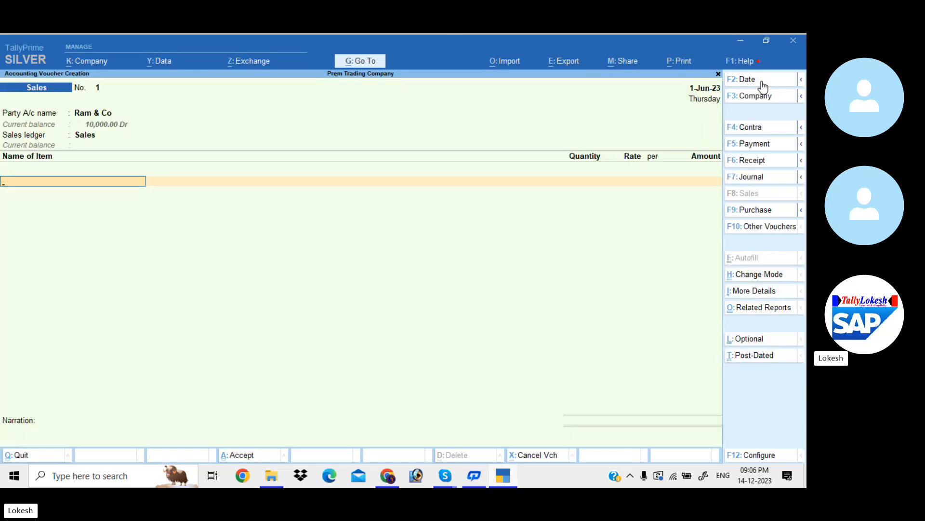
{"action": "type", "text": "C"}
{"action": "key", "text": "Return"}
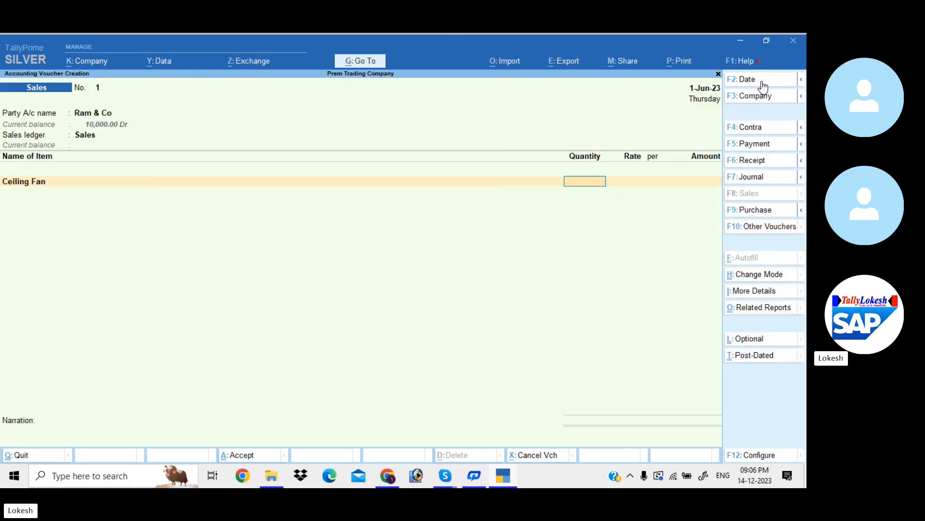
{"action": "type", "text": "35"}
{"action": "key", "text": "Return"}
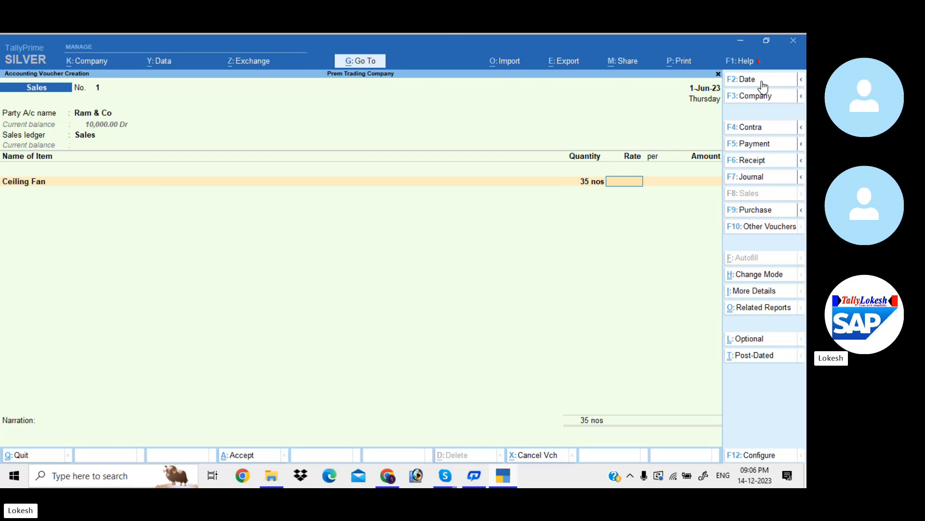
{"action": "type", "text": "1,000"}
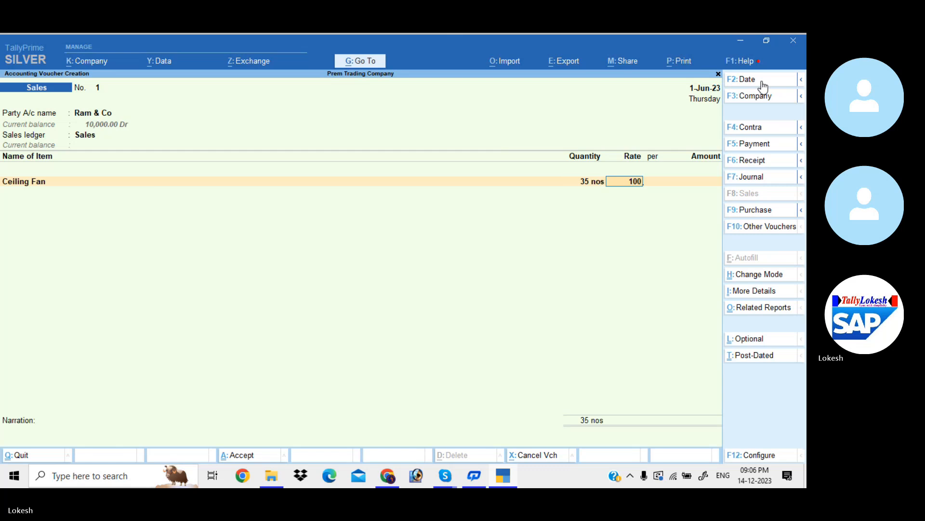
{"action": "key", "text": "Return"}
- Add the item Table Fan to the Ram & Co sales voucher with a quantity of 35 nos at a rate of 1500
{"action": "key", "text": "Return"}
{"action": "key", "text": "Return"}
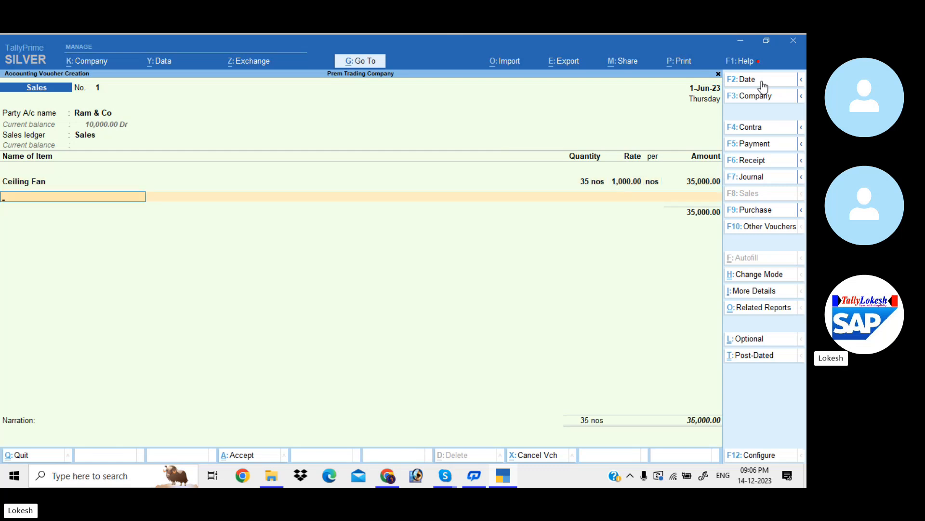
{"action": "type", "text": "Table Fan"}
{"action": "key", "text": "Return"}
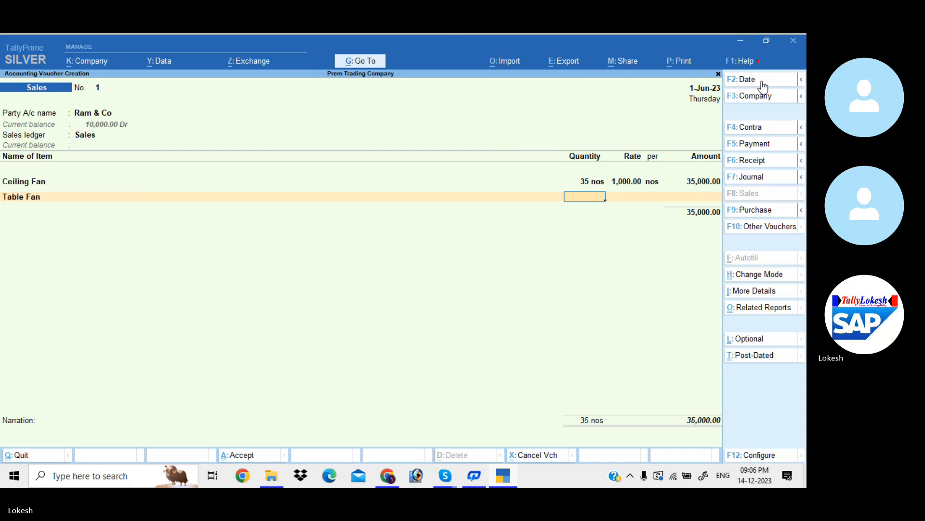
{"action": "type", "text": "35"}
{"action": "key", "text": "Return"}
{"action": "type", "text": "1"}
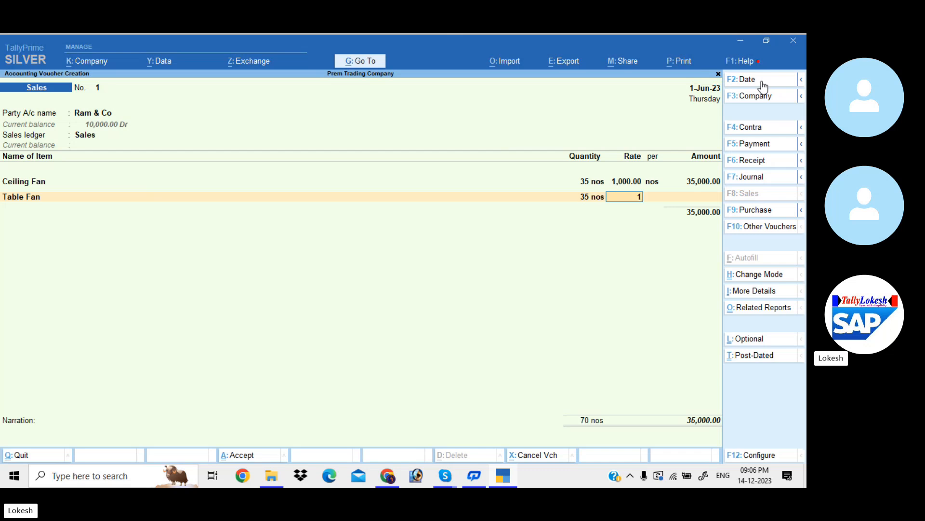
{"action": "type", "text": ",500"}
{"action": "key", "text": "Return"}
- Add the item Mixies to the Ram & Co sales voucher with a quantity of 35 nos at a rate of 2000
{"action": "key", "text": "Return"}
{"action": "key", "text": "Return"}
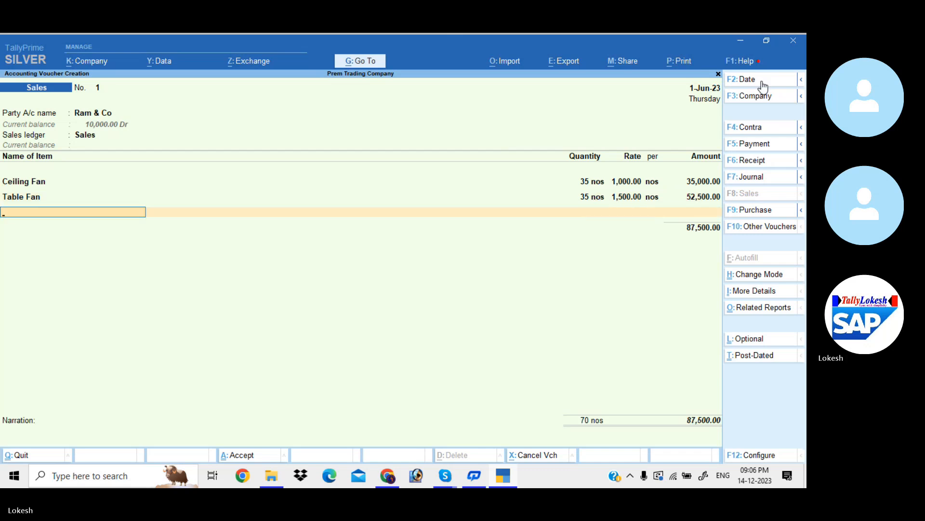
{"action": "type", "text": "m"}
{"action": "key", "text": "Return"}
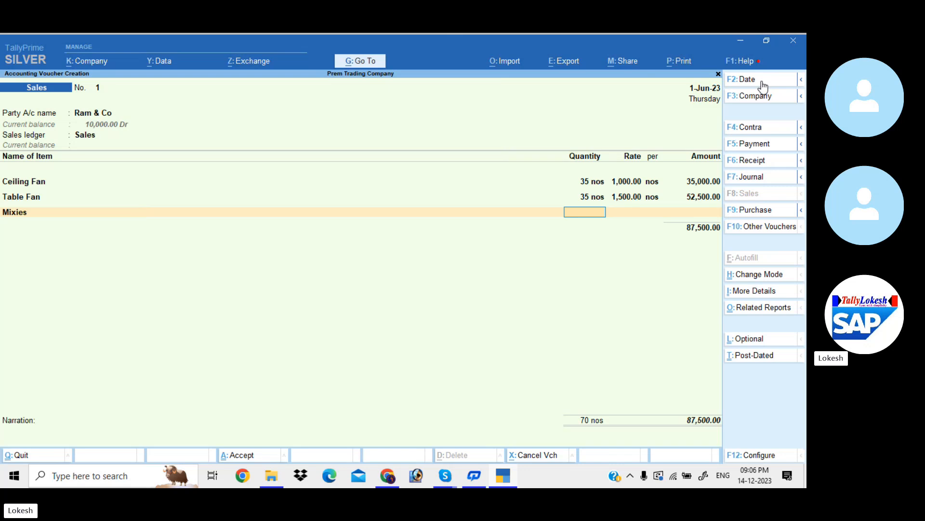
{"action": "type", "text": "35"}
{"action": "key", "text": "Return"}
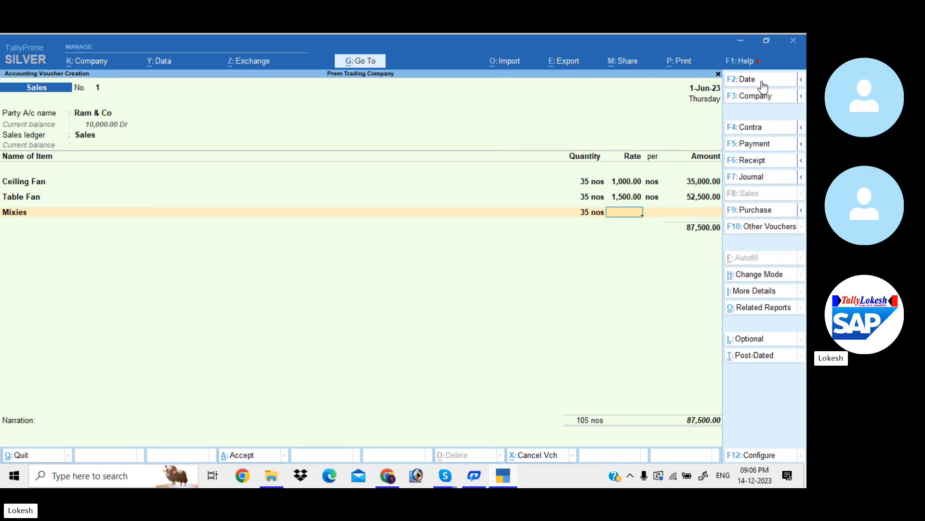
{"action": "type", "text": "2000"}
{"action": "key", "text": "Return"}
{"action": "key", "text": "Return"}
{"action": "key", "text": "Return"}
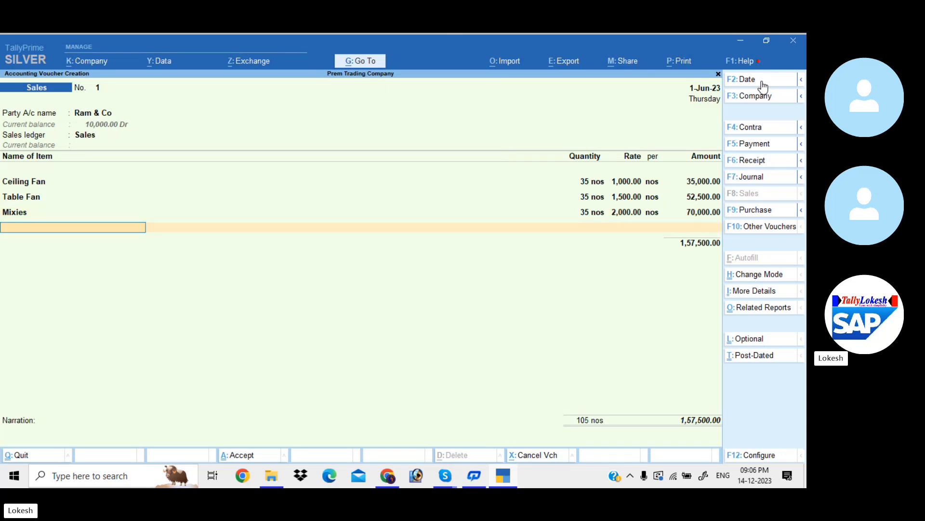
- Add the item Grinders to the Ram & Co sales voucher with a quantity of 35 nos at a rate of 2500
{"action": "type", "text": "Gr"}
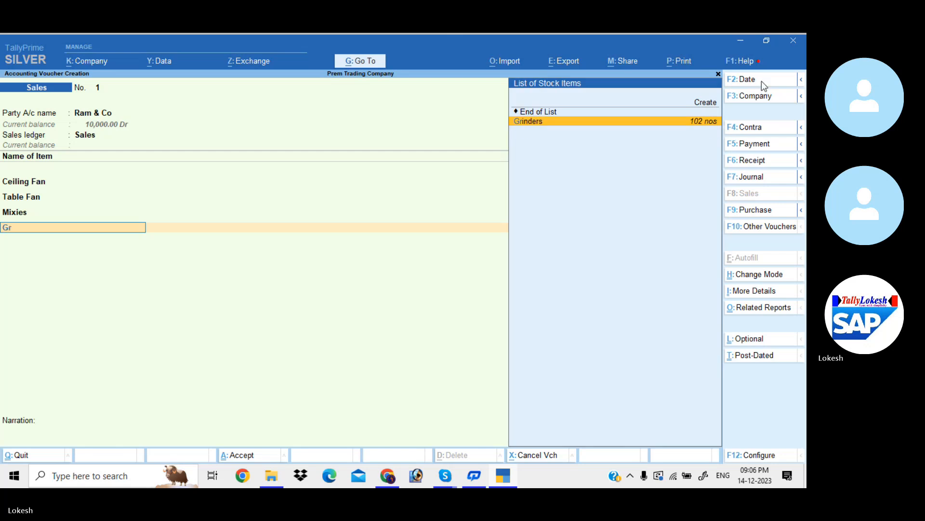
{"action": "key", "text": "Return"}
{"action": "type", "text": "35"}
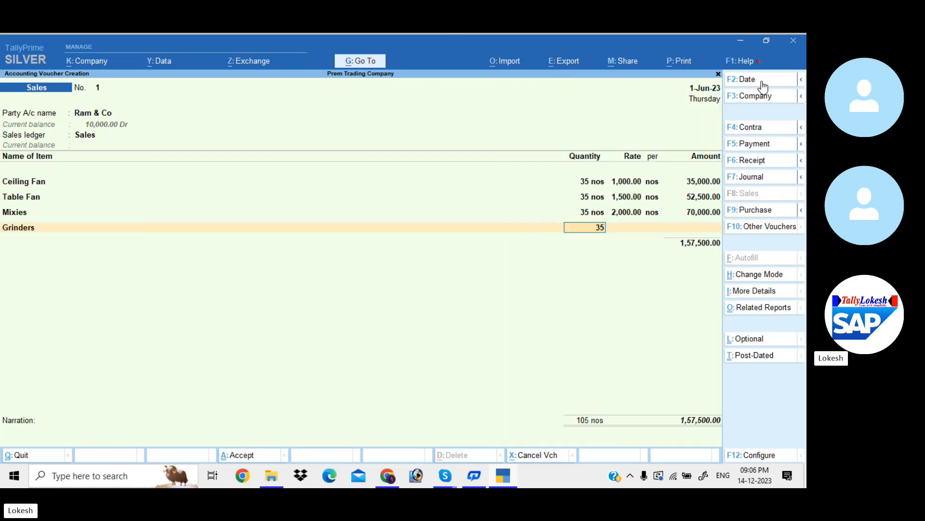
{"action": "key", "text": "Return"}
{"action": "type", "text": "2500"}
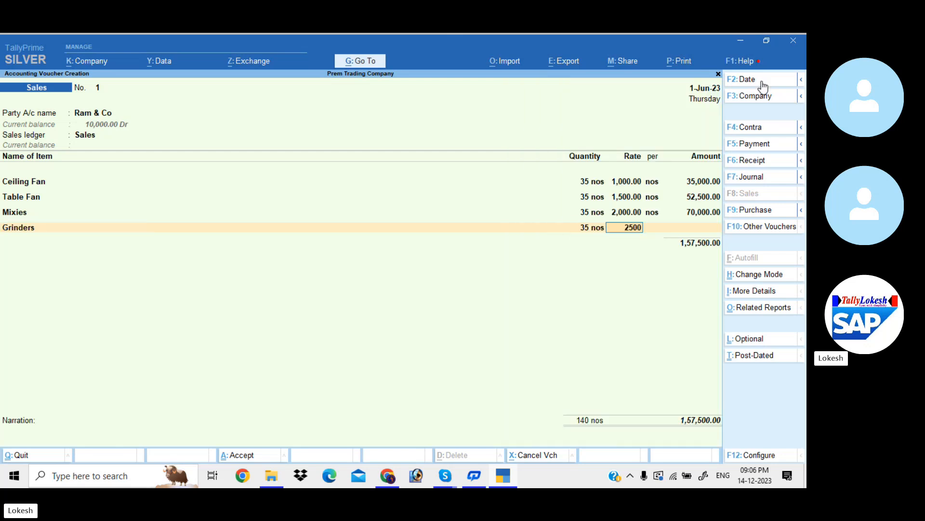
{"action": "key", "text": "Return"}
{"action": "key", "text": "Return"}
{"action": "key", "text": "Return"}
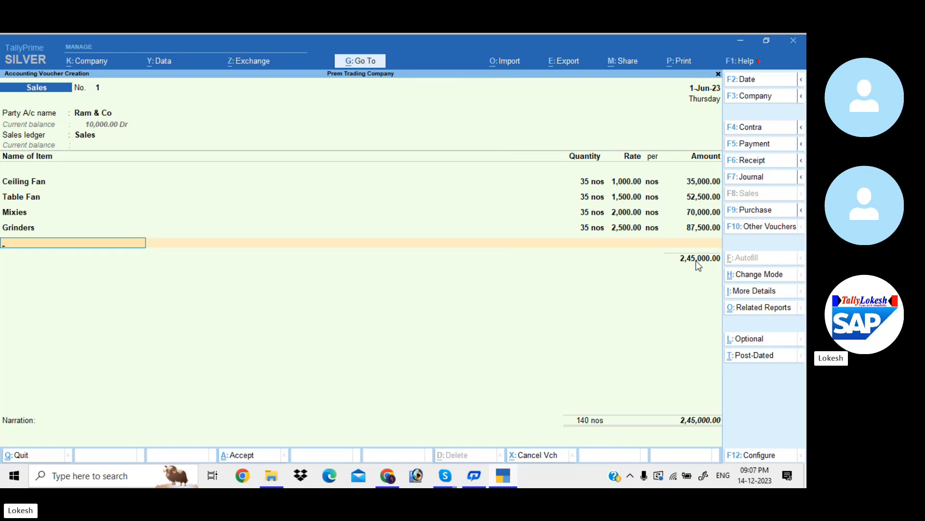
- End the item list and create a ledger named Tax 4% under the Duties & Taxes group as the voucher's tax line
{"action": "key", "text": "Return"}
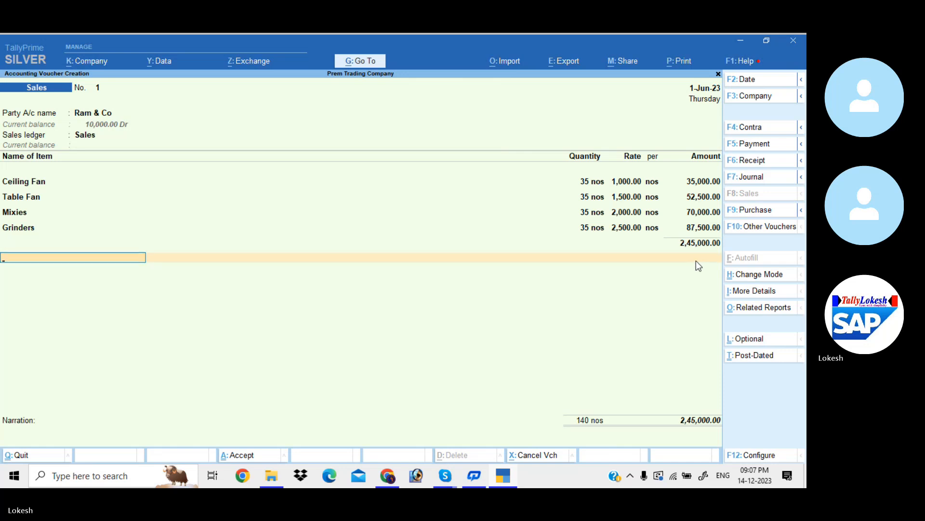
{"action": "key", "text": "space"}
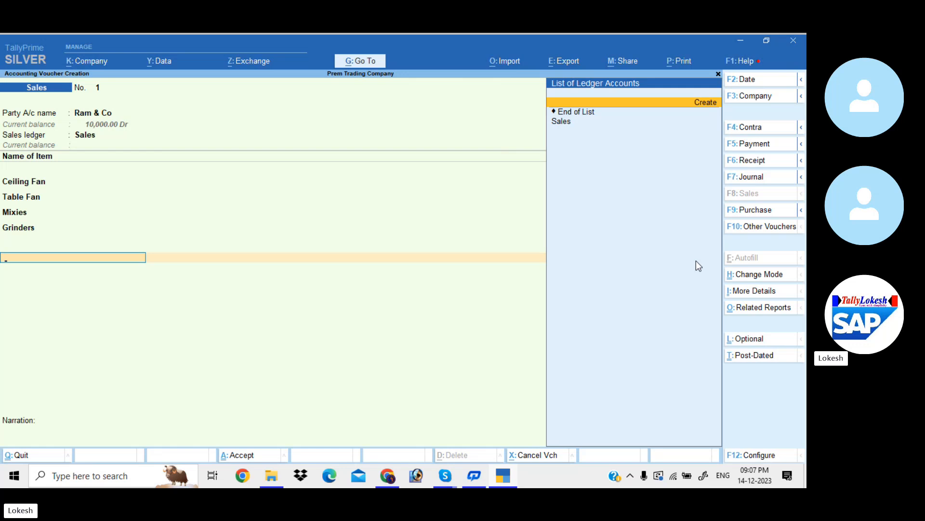
{"action": "key", "text": "alt+c"}
{"action": "type", "text": "Tax"}
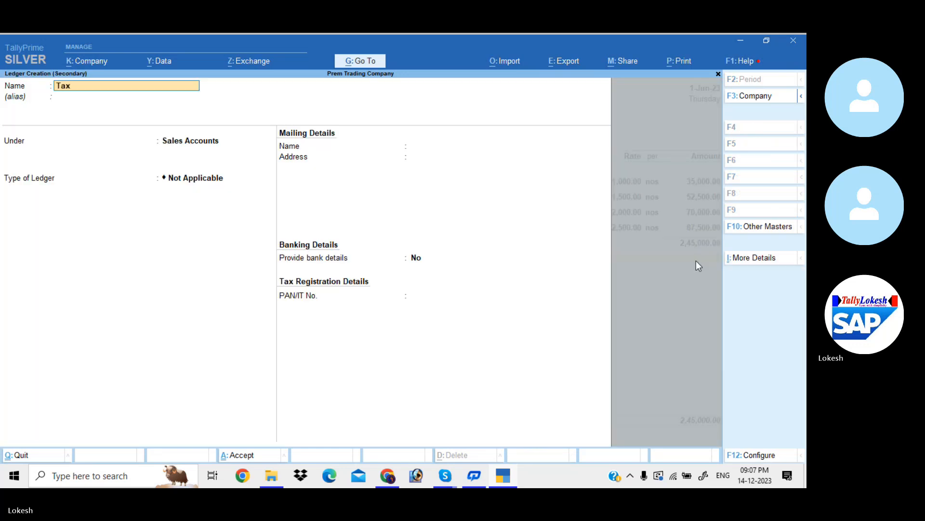
{"action": "type", "text": " 4%"}
{"action": "key", "text": "Return"}
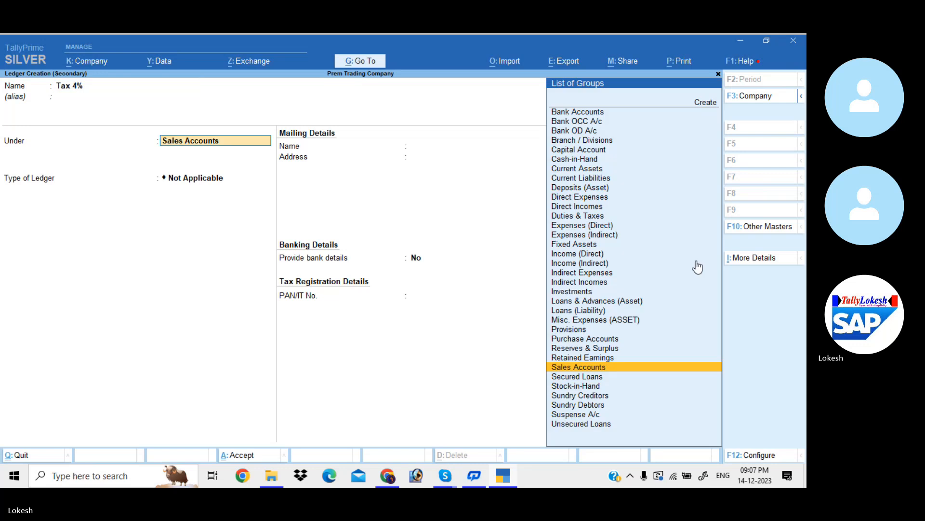
{"action": "type", "text": "D"}
{"action": "key", "text": "Down"}
{"action": "key", "text": "Down"}
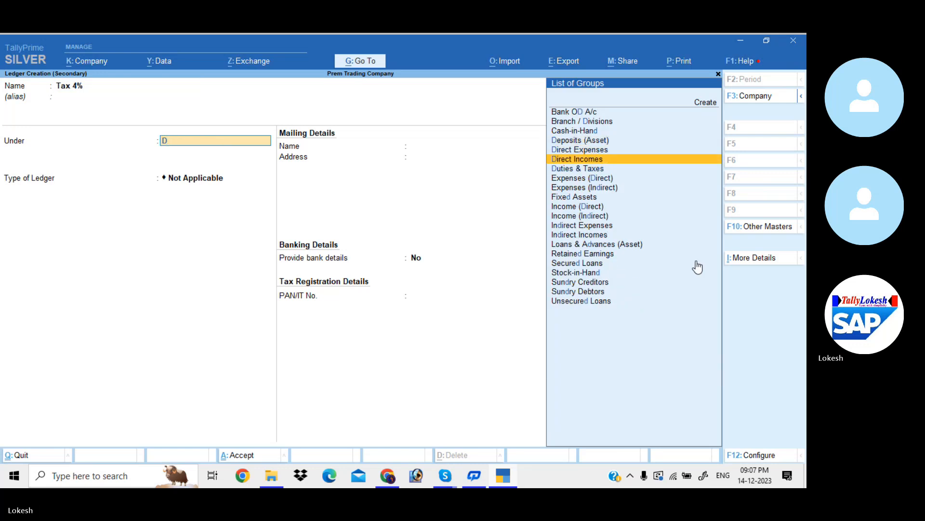
{"action": "key", "text": "Down"}
{"action": "key", "text": "Return"}
{"action": "key", "text": "Return"}
{"action": "key", "text": "Return"}
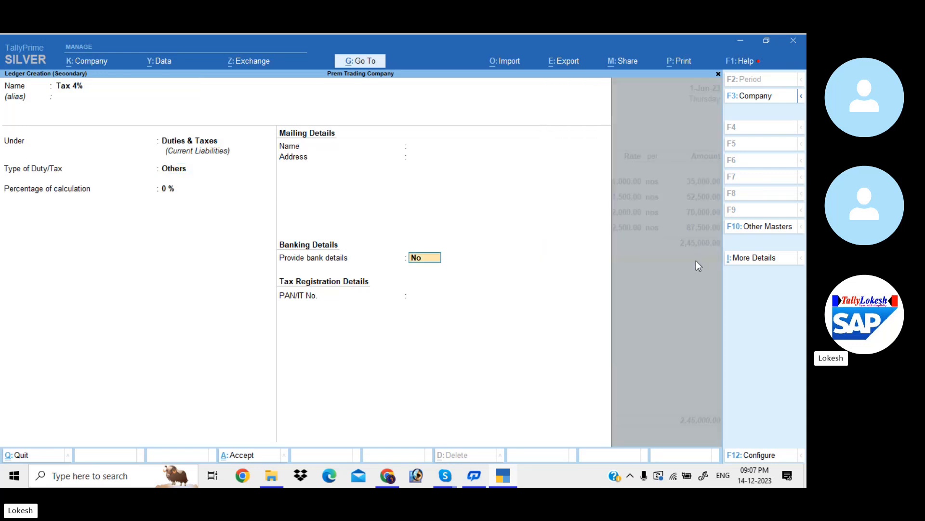
- Set the rate of the Tax 4% line to 4 % and save the Ram & Co sales voucher
{"action": "key", "text": "Return"}
{"action": "key", "text": "Return"}
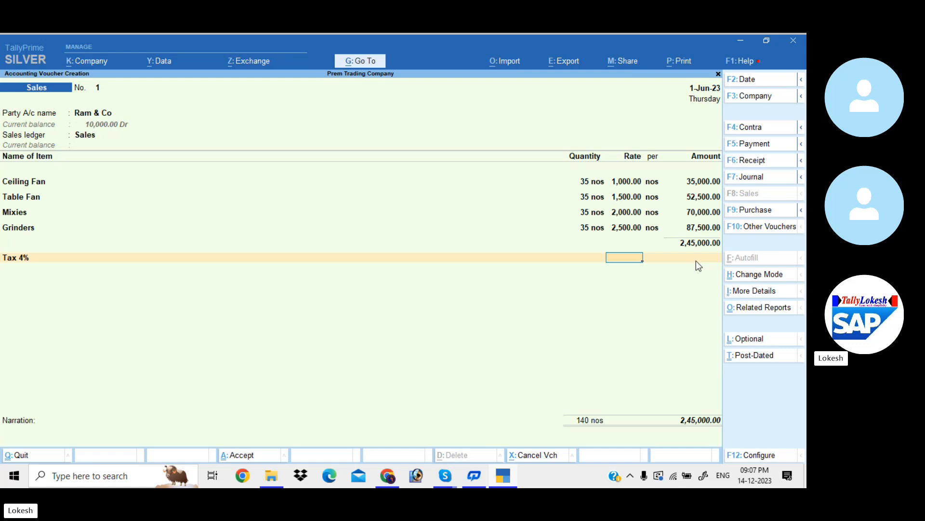
{"action": "type", "text": "4"}
{"action": "key", "text": "Return"}
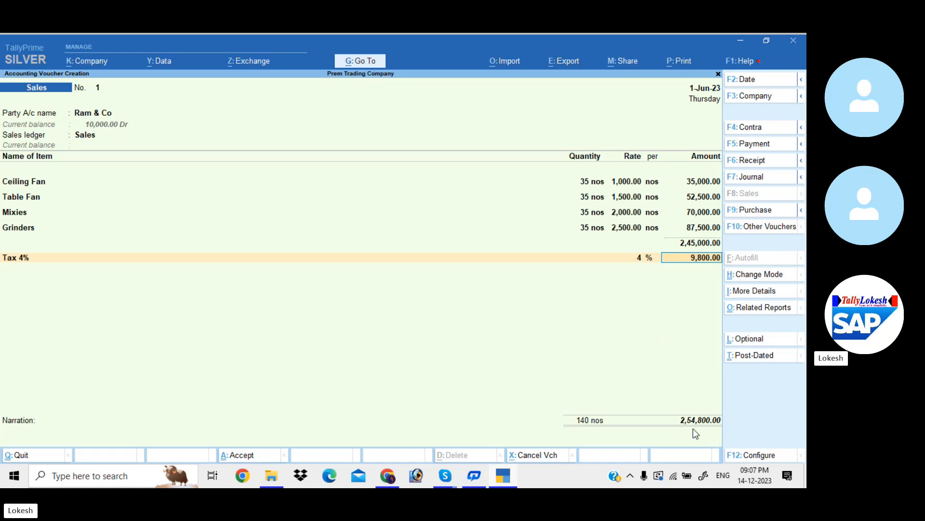
{"action": "key", "text": "Return"}
{"action": "key", "text": "Return"}
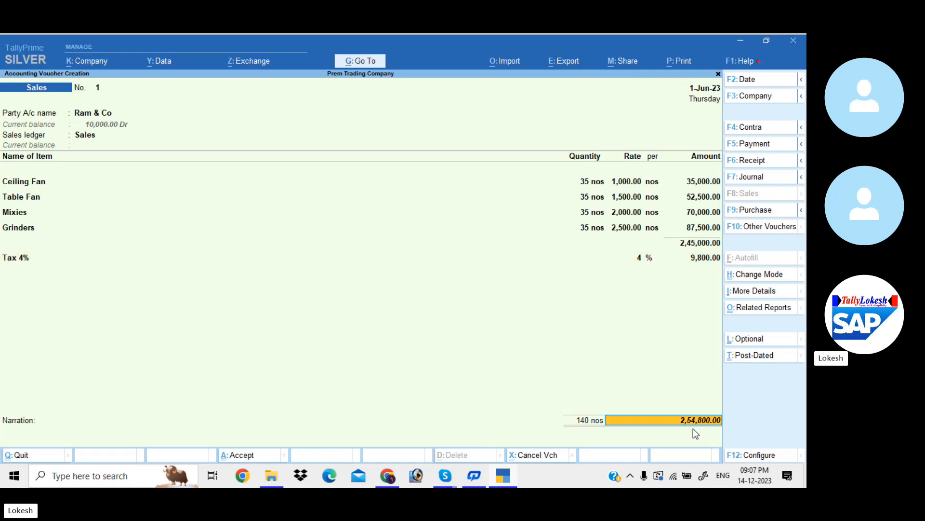
{"action": "key", "text": "Return"}
{"action": "key", "text": "Return"}
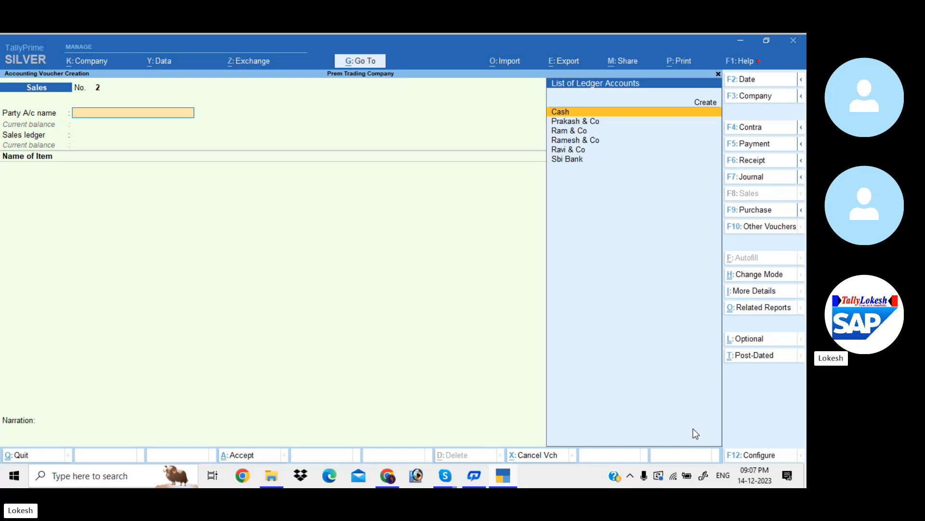
- Set the date of the second sales voucher to 2-Jun-23
{"action": "left_click", "coordinate": [752, 80]}
{"action": "type", "text": "2-4"}
{"action": "key", "text": "Return"}
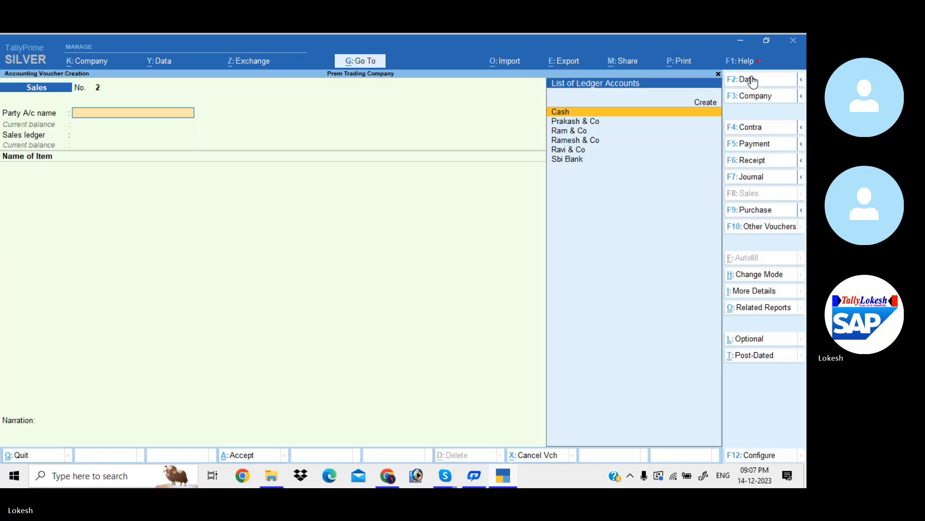
- Select Ravi & Co as the party with blank dispatch details, and use Sales as the sales ledger
{"action": "type", "text": "R"}
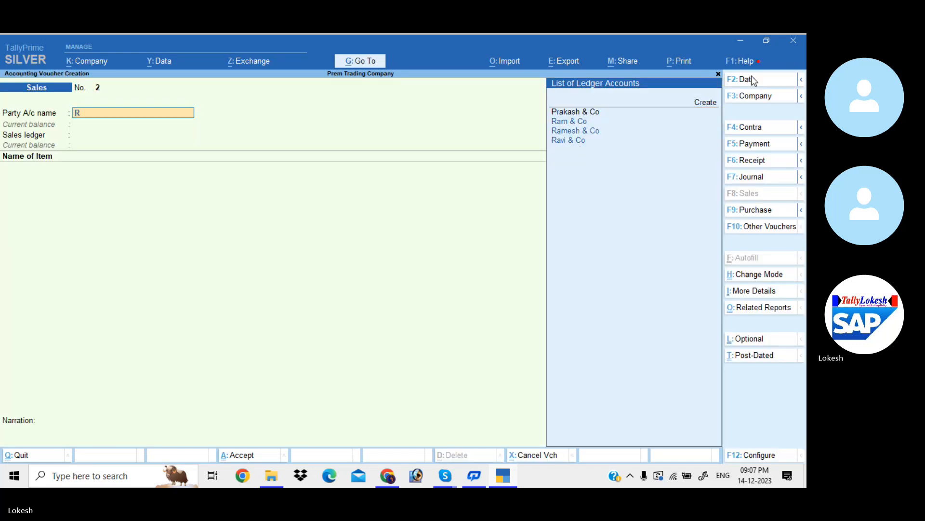
{"action": "type", "text": "av"}
{"action": "key", "text": "Return"}
{"action": "key", "text": "Return"}
{"action": "key", "text": "Return"}
{"action": "key", "text": "Return"}
{"action": "key", "text": "Return"}
{"action": "key", "text": "Return"}
{"action": "key", "text": "Return"}
{"action": "key", "text": "Return"}
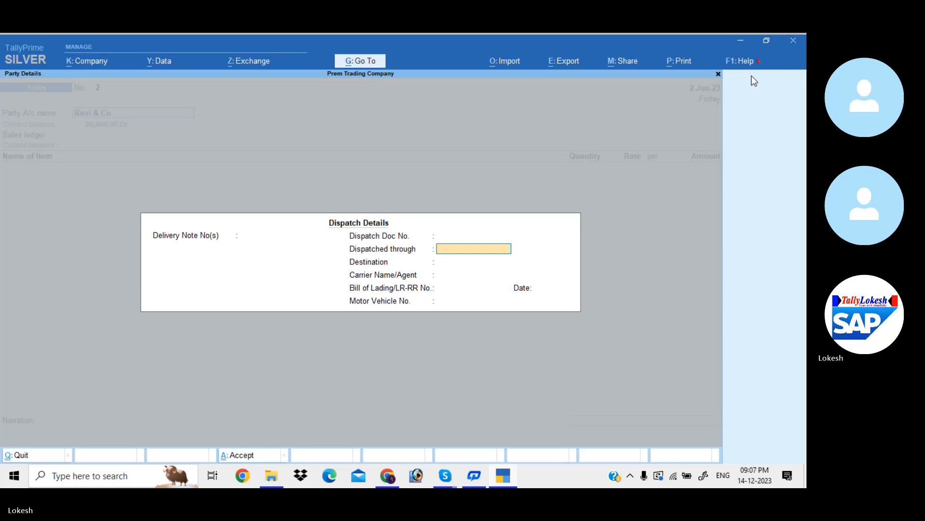
{"action": "key", "text": "Return"}
{"action": "key", "text": "Return"}
{"action": "key", "text": "Return"}
{"action": "key", "text": "Return"}
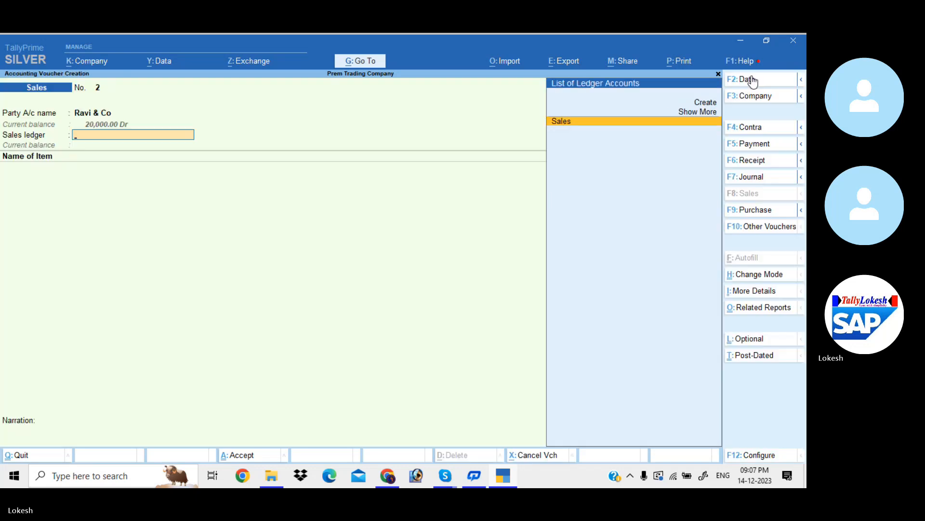
{"action": "key", "text": "Return"}
- Add the item Ceiling Fan to the Ravi & Co sales voucher with a quantity of 35 nos at a rate of 1000
{"action": "key", "text": "Return"}
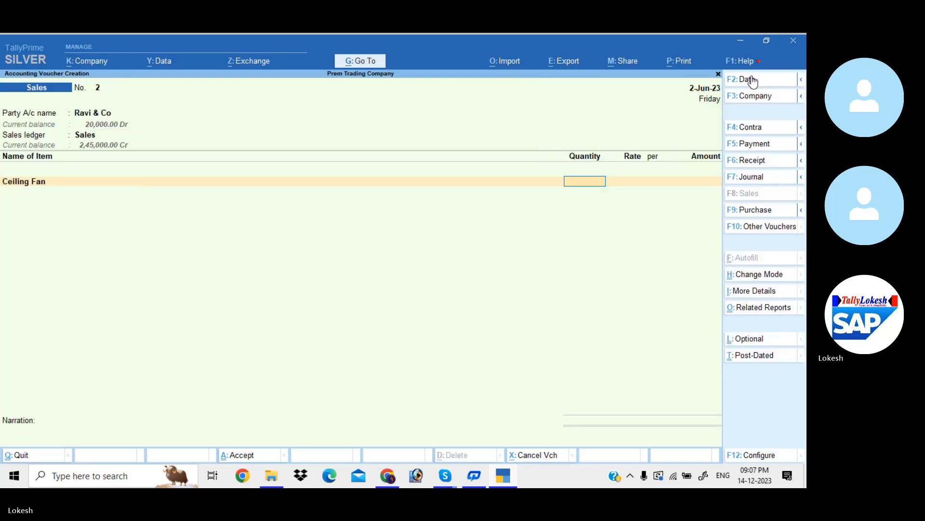
{"action": "type", "text": "35"}
{"action": "key", "text": "Return"}
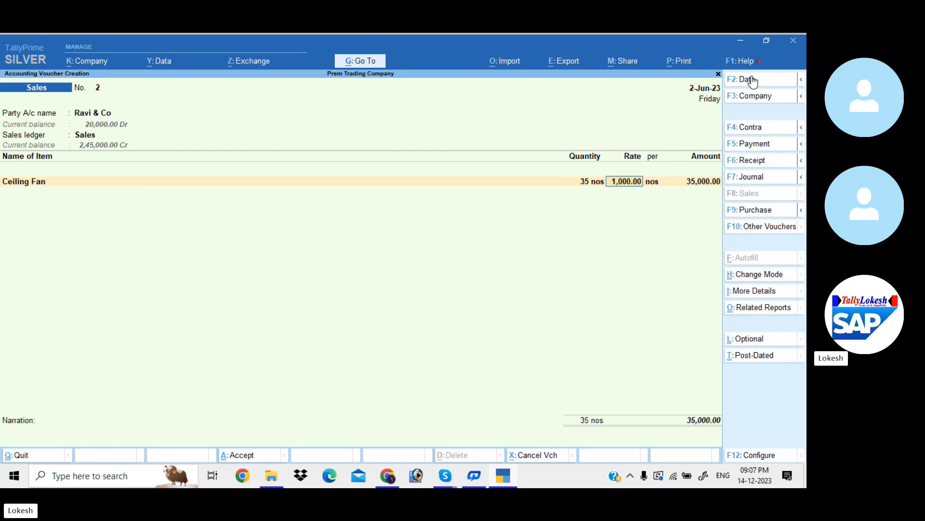
- Add the item Table Fan to the Ravi & Co sales voucher with a quantity of 35 nos at a rate of 1500
{"action": "key", "text": "Return"}
{"action": "key", "text": "Return"}
{"action": "key", "text": "Return"}
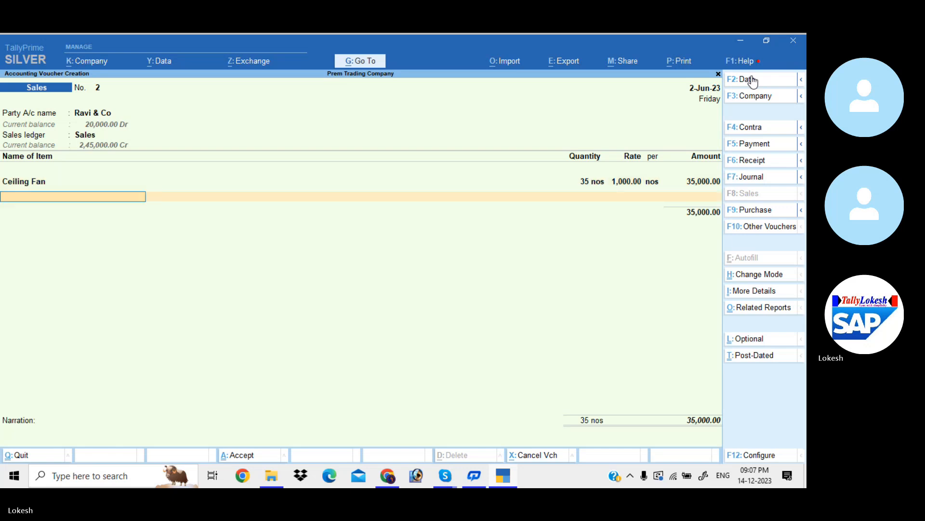
{"action": "type", "text": "t"}
{"action": "key", "text": "Return"}
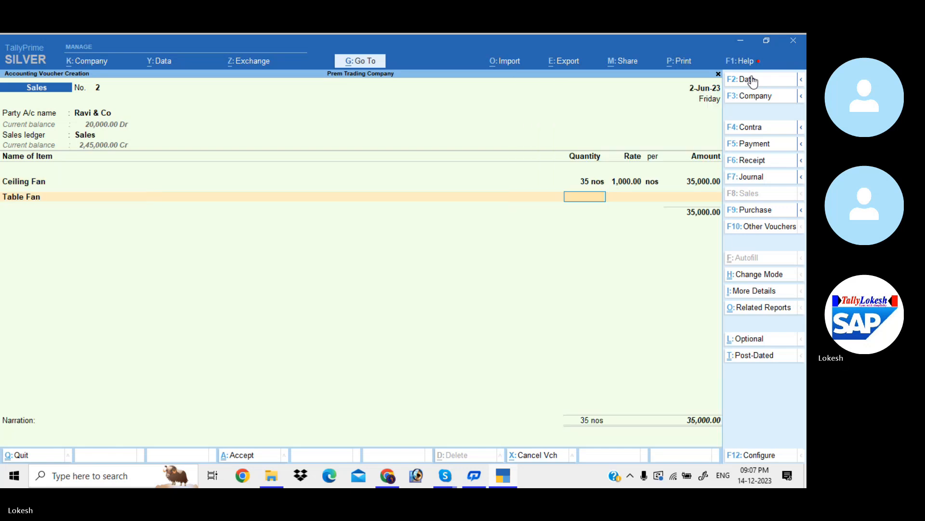
{"action": "type", "text": "35"}
{"action": "key", "text": "Return"}
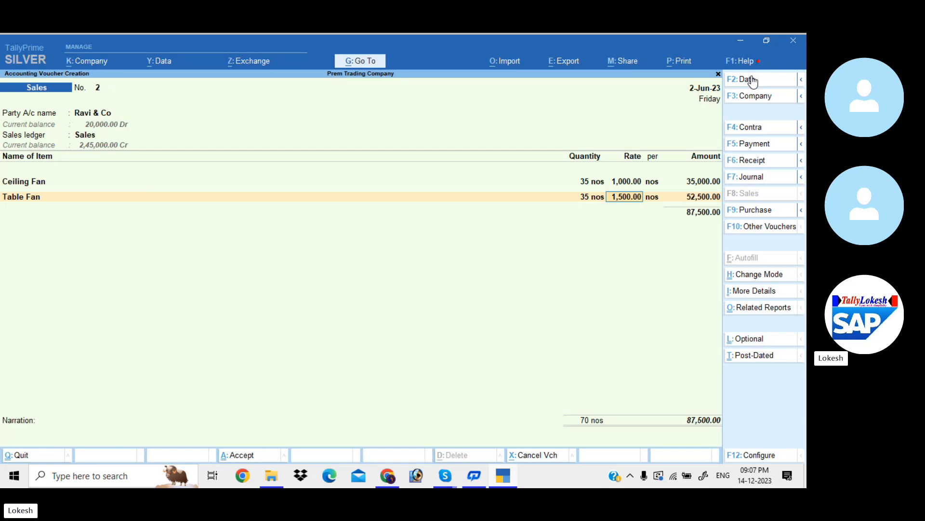
{"action": "type", "text": "1500"}
{"action": "key", "text": "Return"}
- Add the item Mixies to the Ravi & Co sales voucher with a quantity of 35 nos at a rate of 2000
{"action": "key", "text": "Return"}
{"action": "key", "text": "Return"}
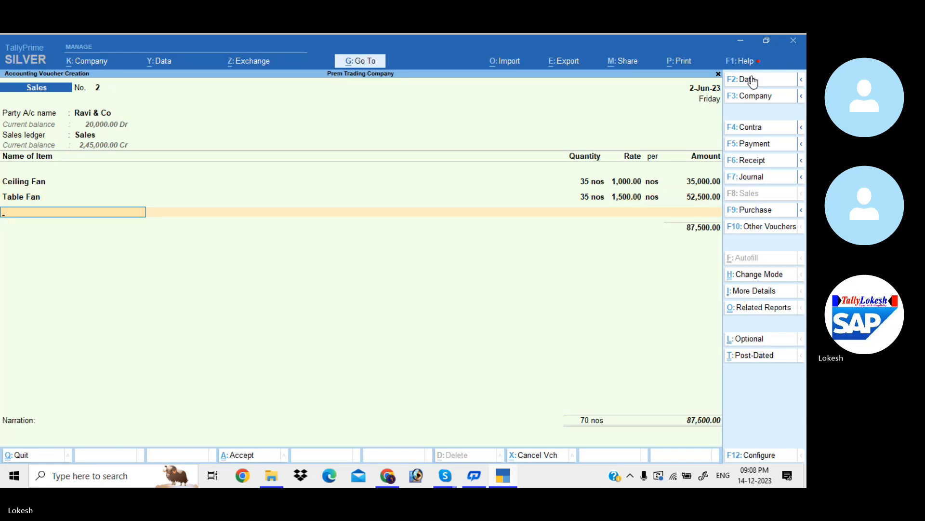
{"action": "type", "text": "M"}
{"action": "key", "text": "Return"}
{"action": "type", "text": "35"}
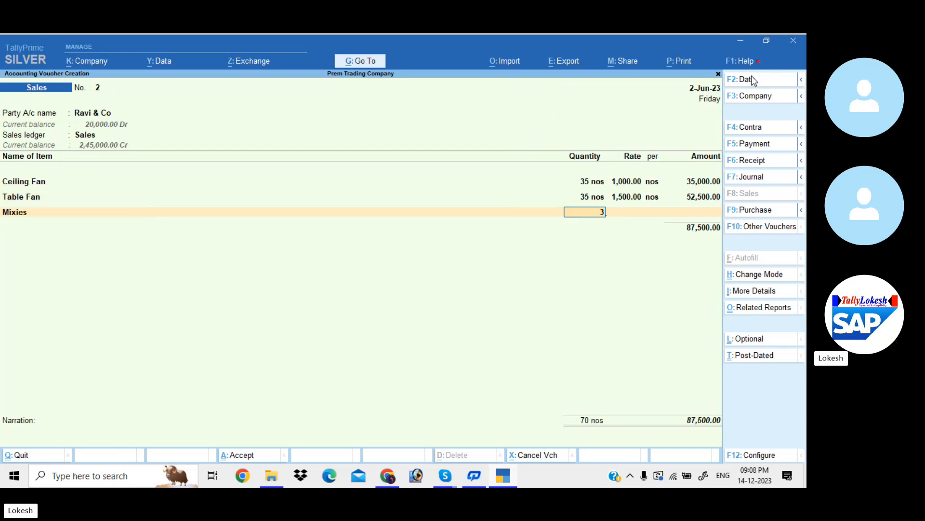
{"action": "key", "text": "Return"}
- Add the item Grinders to the Ravi & Co sales voucher with a quantity of 35 nos at a rate of 2500
{"action": "key", "text": "Return"}
{"action": "key", "text": "Return"}
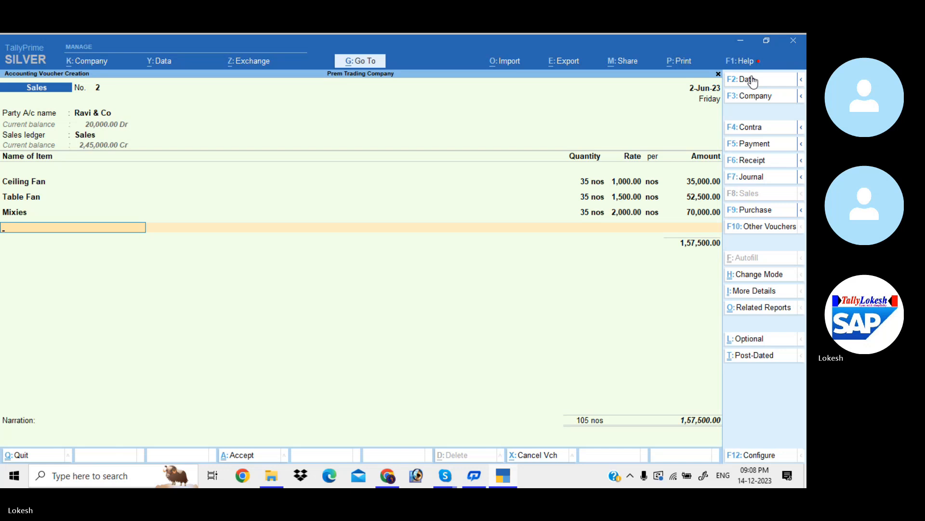
{"action": "type", "text": "G"}
{"action": "key", "text": "Return"}
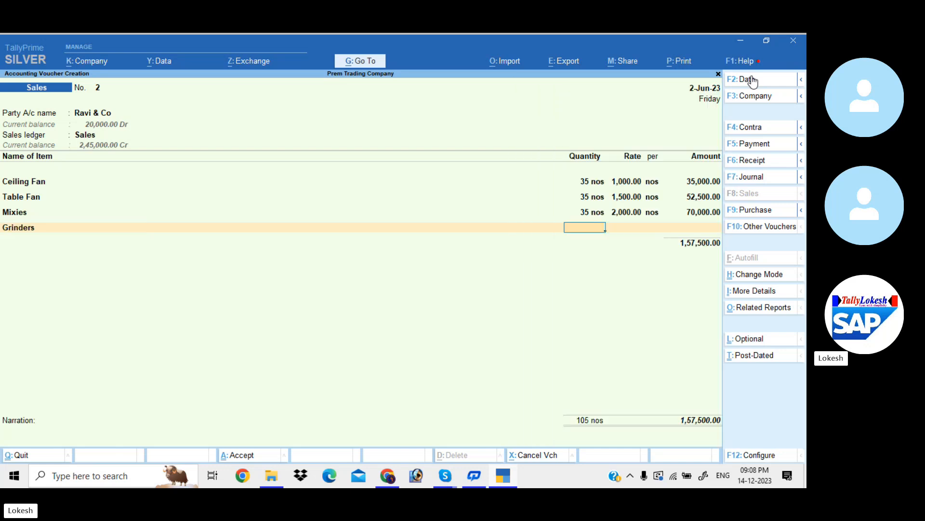
{"action": "type", "text": "35"}
{"action": "key", "text": "Return"}
{"action": "key", "text": "Return"}
{"action": "key", "text": "Return"}
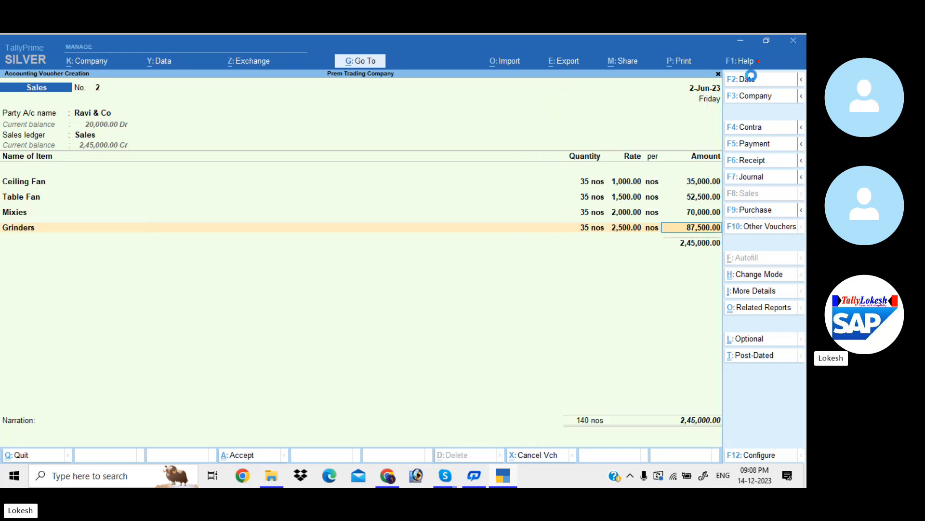
{"action": "key", "text": "Return"}
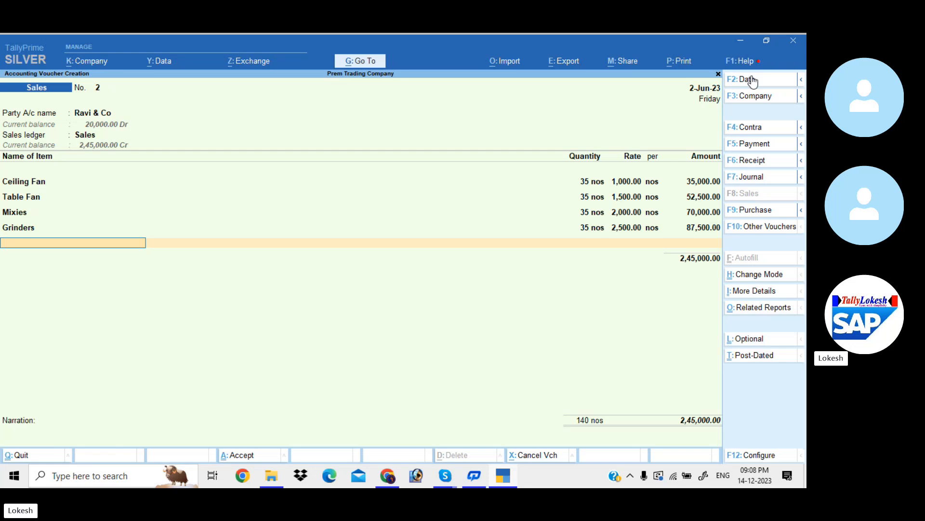
- Apply the Tax 4% ledger at a rate of 4 % to the Ravi & Co sales voucher and save the voucher
{"action": "key", "text": "Return"}
{"action": "type", "text": "t"}
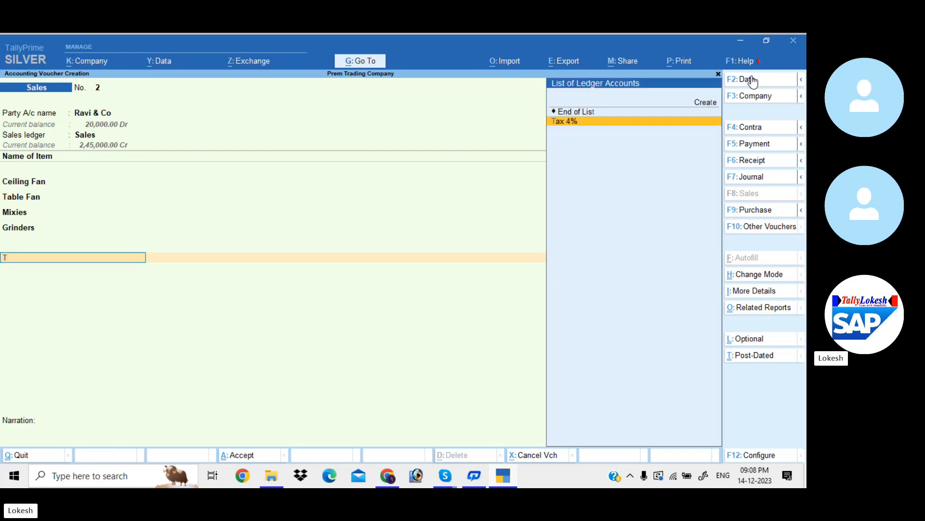
{"action": "key", "text": "Return"}
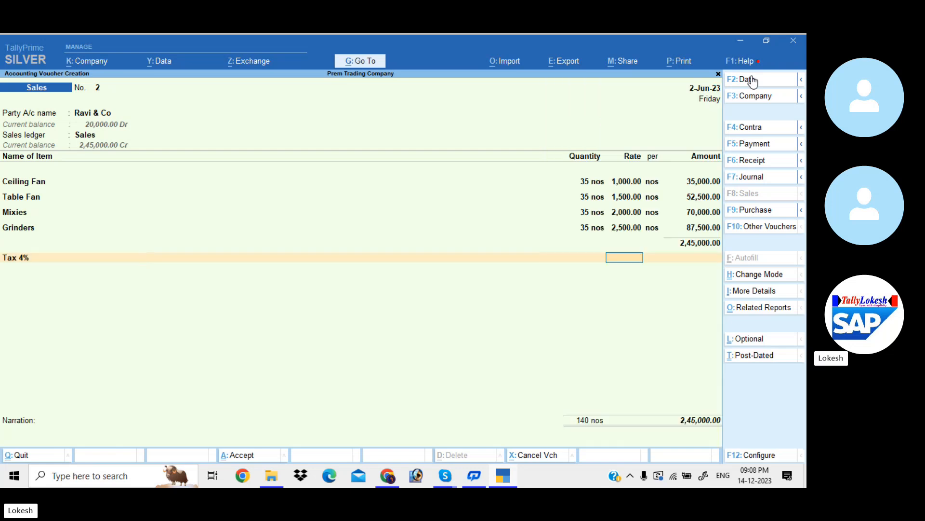
{"action": "type", "text": "4"}
{"action": "key", "text": "Return"}
{"action": "key", "text": "Return"}
{"action": "key", "text": "Return"}
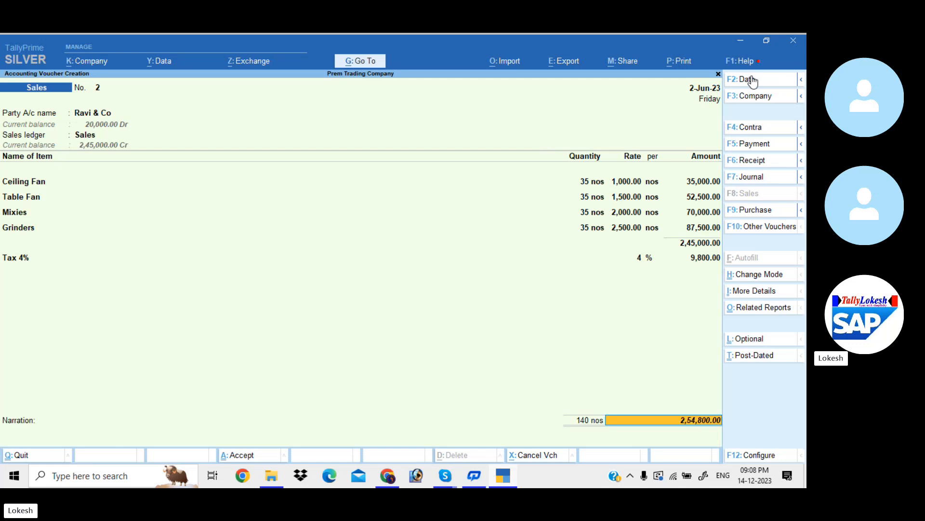
{"action": "key", "text": "Return"}
{"action": "key", "text": "Return"}
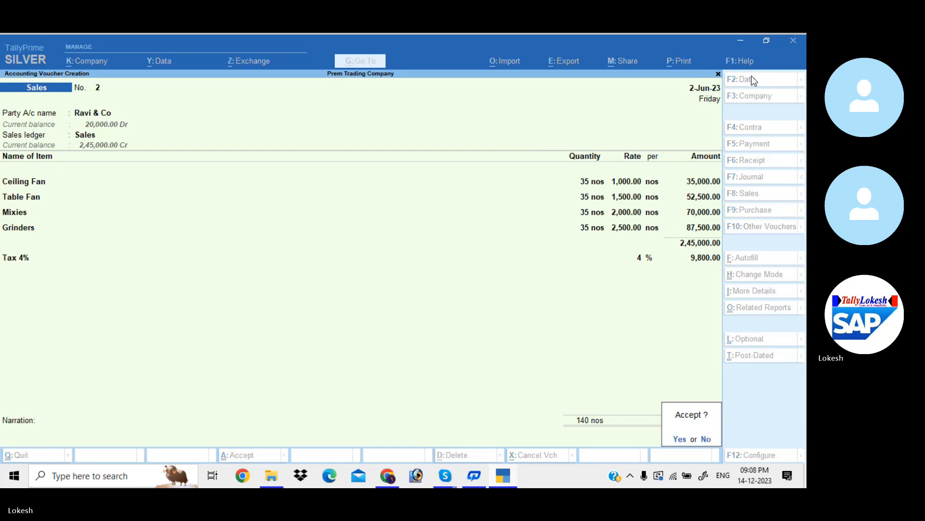
{"action": "key", "text": "Return"}
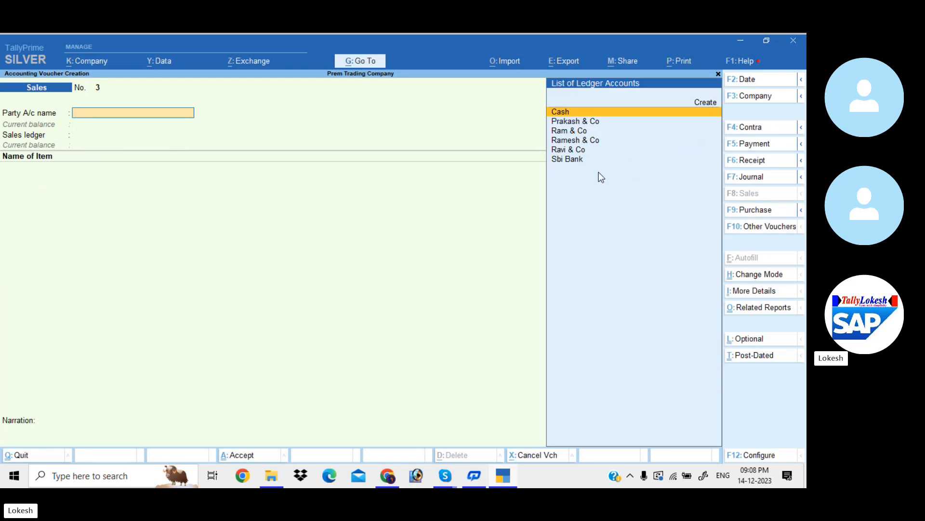
- Date the new sales voucher 31-7-2023 and set Cash as the party account with Sales as the sales ledger
{"action": "left_click", "coordinate": [757, 80]}
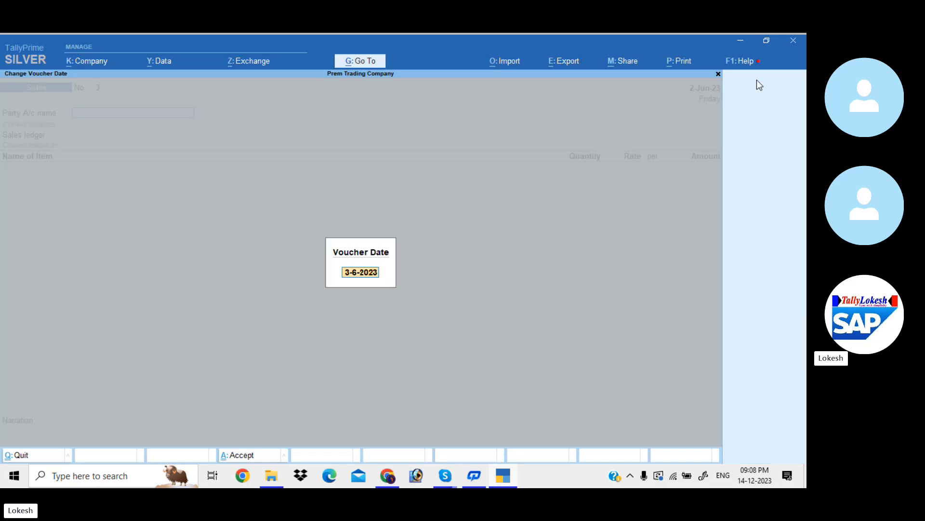
{"action": "type", "text": "31-7"}
{"action": "key", "text": "Return"}
{"action": "key", "text": "Return"}
{"action": "key", "text": "Return"}
{"action": "key", "text": "Return"}
{"action": "key", "text": "Return"}
{"action": "key", "text": "Return"}
{"action": "key", "text": "Return"}
{"action": "key", "text": "Return"}
{"action": "key", "text": "Return"}
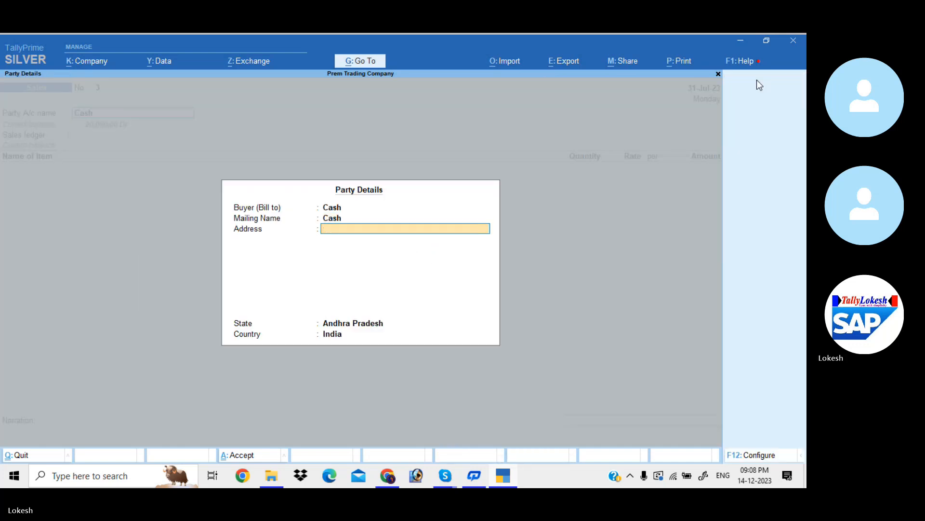
{"action": "key", "text": "Return"}
{"action": "key", "text": "Return"}
{"action": "key", "text": "Return"}
{"action": "key", "text": "Return"}
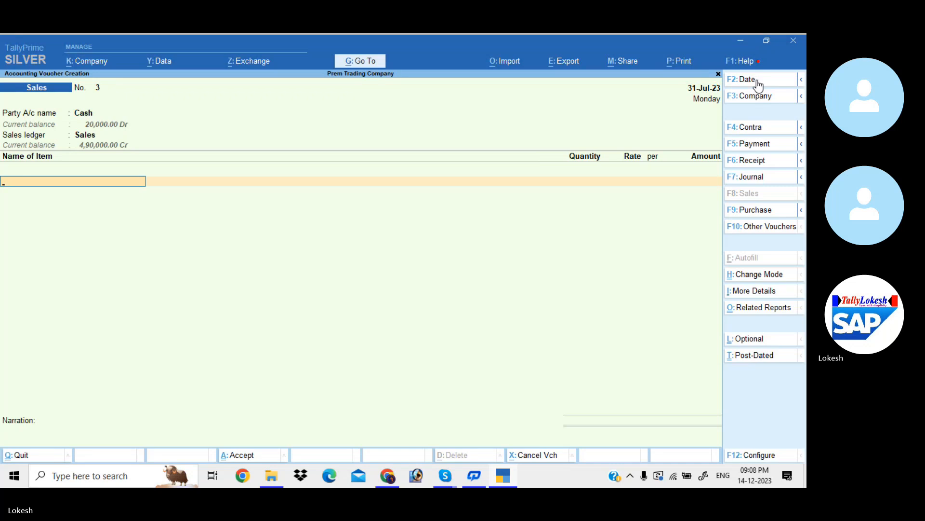
- Add the item Ceiling Fan to the cash sales voucher with a quantity of 25 nos at a rate of 1000
{"action": "key", "text": "Return"}
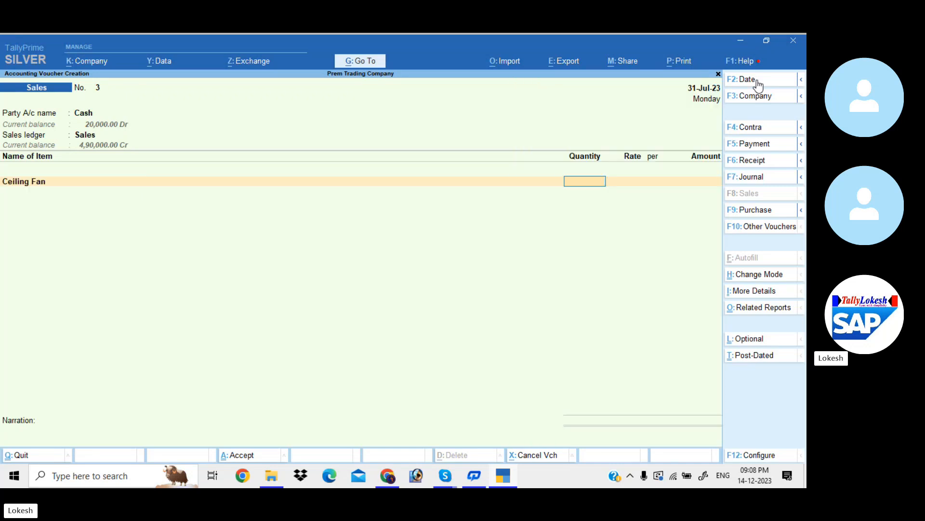
{"action": "type", "text": "25"}
{"action": "key", "text": "Return"}
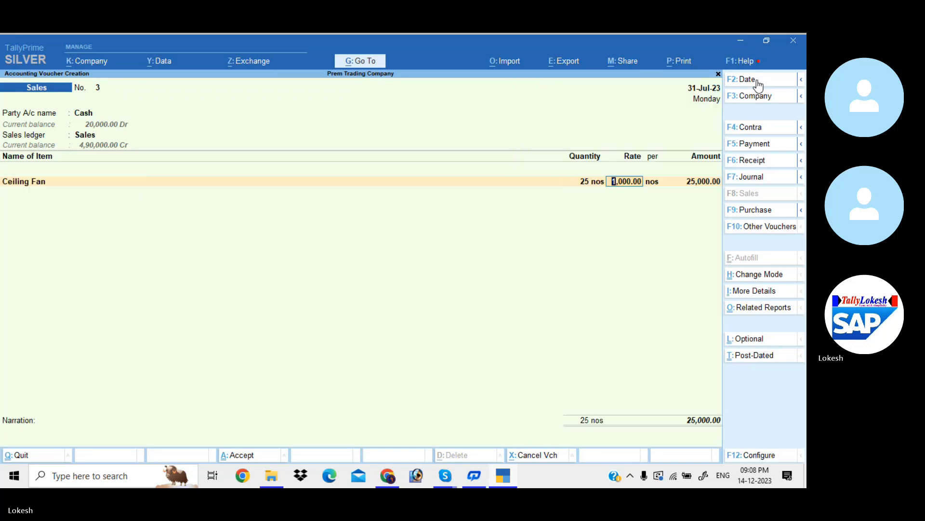
{"action": "key", "text": "Return"}
{"action": "key", "text": "Return"}
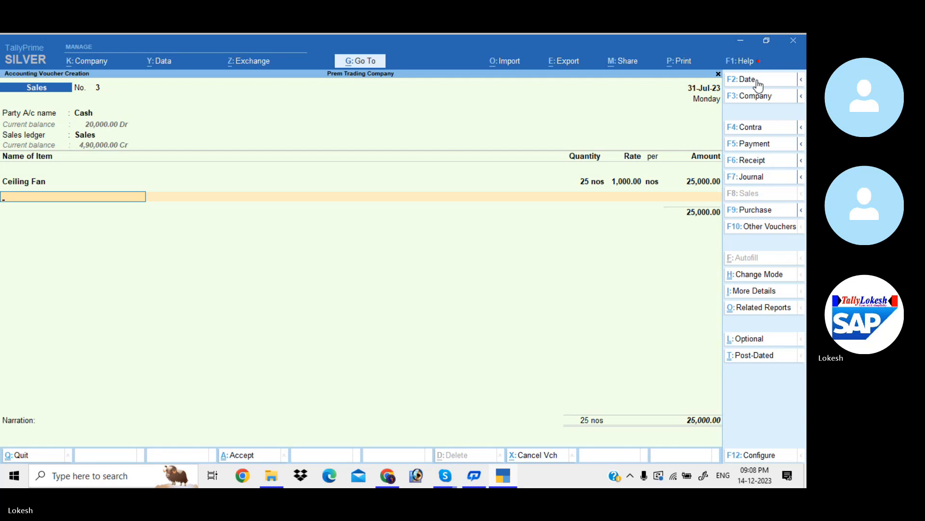
- Add the item Table Fan to the cash sales voucher with a quantity of 25 nos at a rate of 1500
{"action": "key", "text": "Return"}
{"action": "type", "text": "25"}
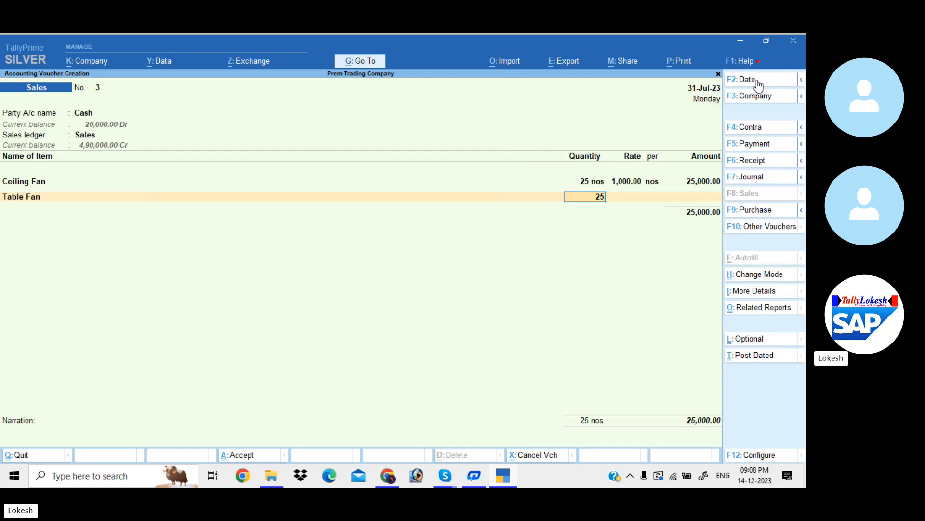
{"action": "key", "text": "Return"}
{"action": "key", "text": "Return"}
- Add the item Mixies to the cash sales voucher with a quantity of 25 nos at a rate of 2000
{"action": "key", "text": "Return"}
{"action": "key", "text": "Return"}
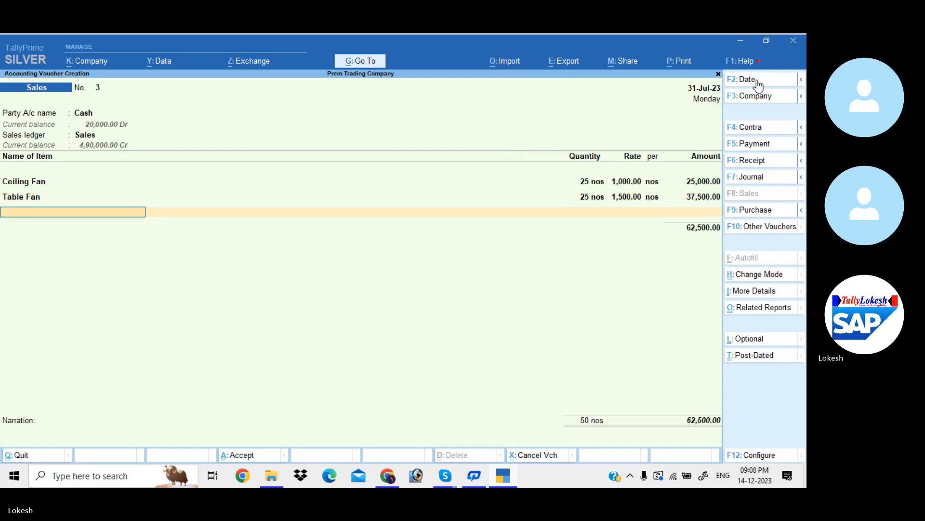
{"action": "type", "text": "m"}
{"action": "key", "text": "Return"}
{"action": "type", "text": "25"}
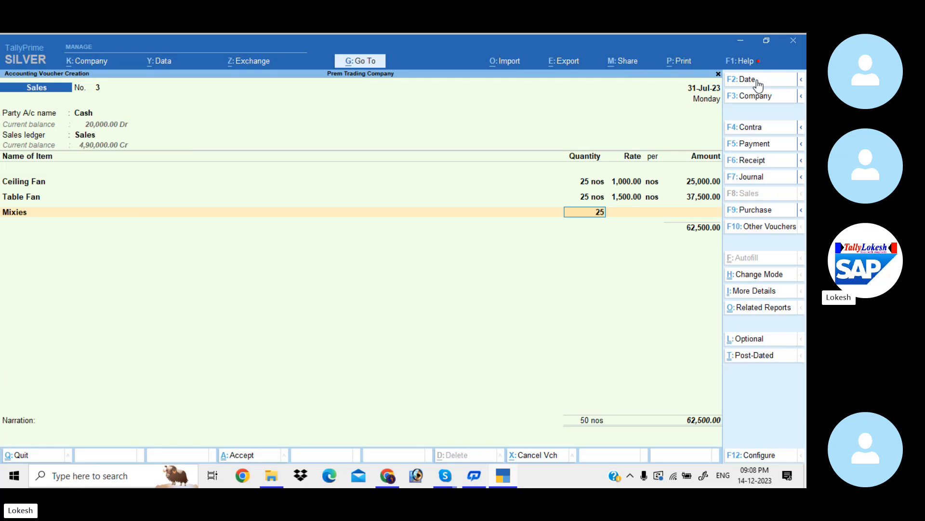
{"action": "key", "text": "Return"}
{"action": "key", "text": "Return"}
- Add the item Grinders with a quantity of 25 nos at a rate of 2500 and end the cash voucher's item list
{"action": "key", "text": "Return"}
{"action": "key", "text": "Return"}
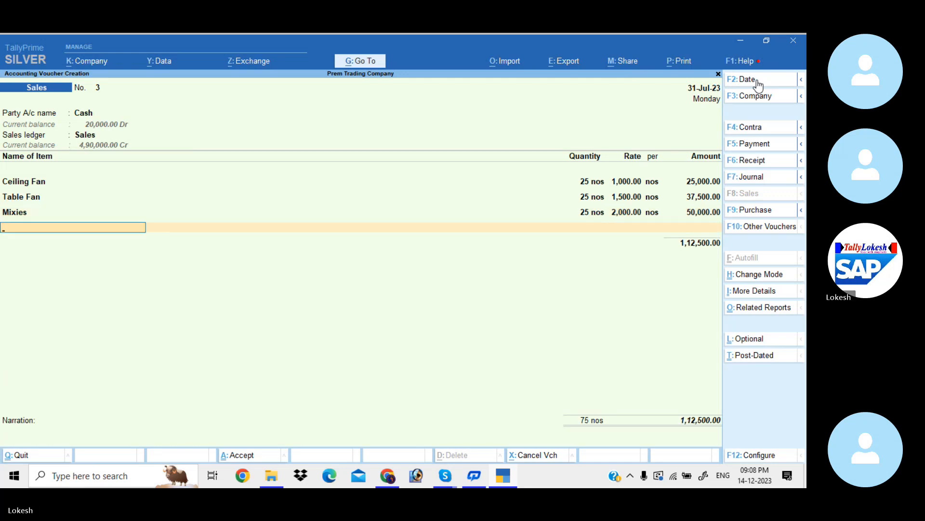
{"action": "type", "text": "g"}
{"action": "key", "text": "Return"}
{"action": "type", "text": "25"}
{"action": "key", "text": "Return"}
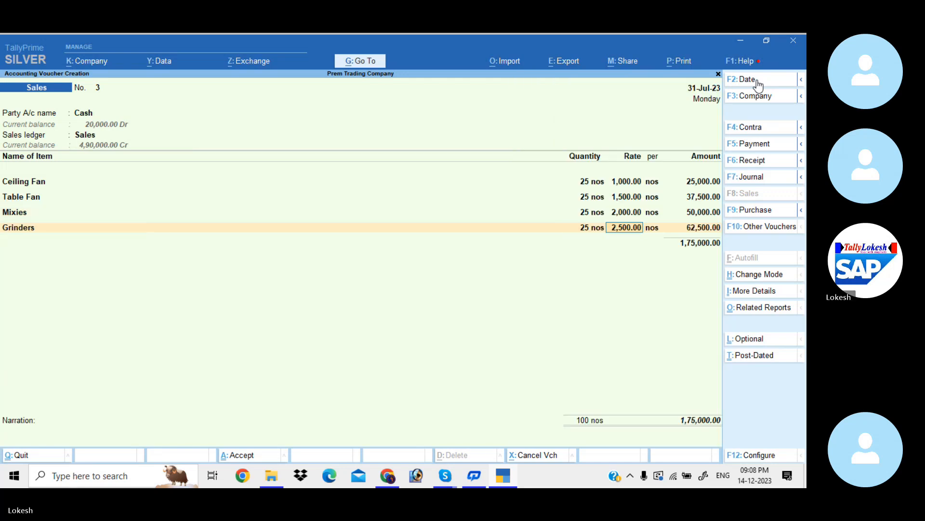
{"action": "key", "text": "Return"}
{"action": "key", "text": "Return"}
{"action": "key", "text": "Return"}
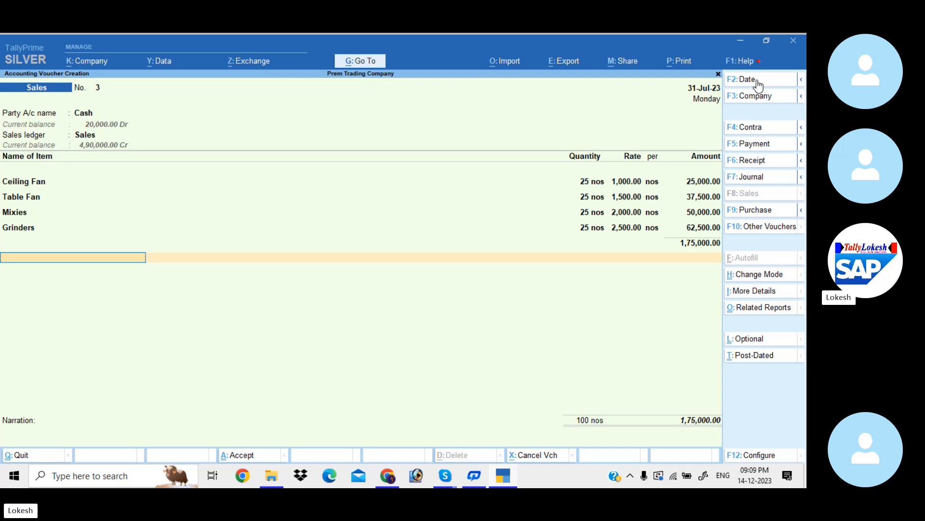
- Start a new ledger from within the cash sales voucher and name it Discount Allowed
{"action": "key", "text": "space"}
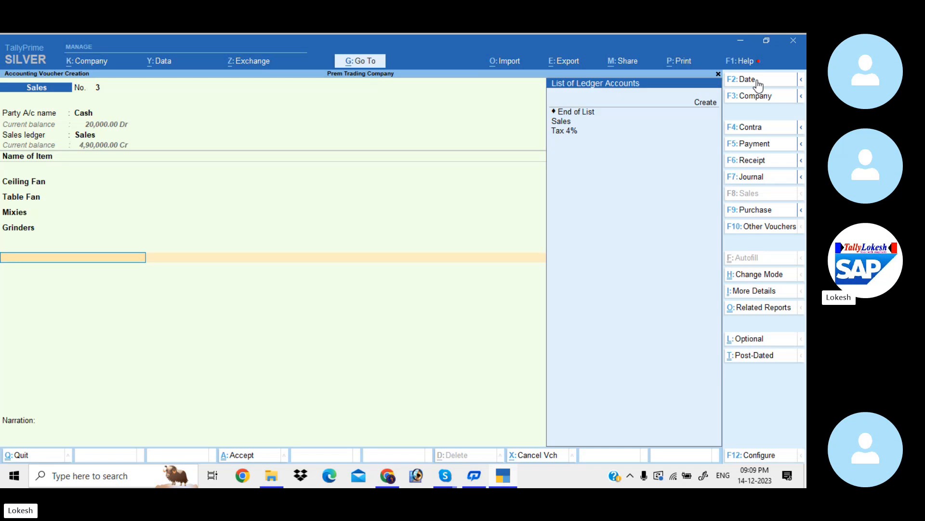
{"action": "key", "text": "Up"}
{"action": "key", "text": "Up"}
{"action": "key", "text": "Up"}
{"action": "key", "text": "Up"}
{"action": "key", "text": "Return"}
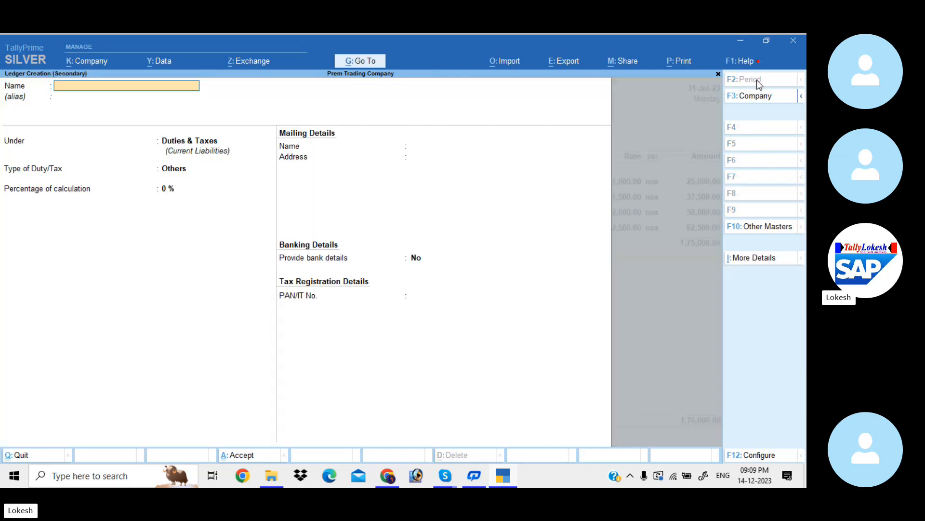
{"action": "type", "text": "Discount Allo"}
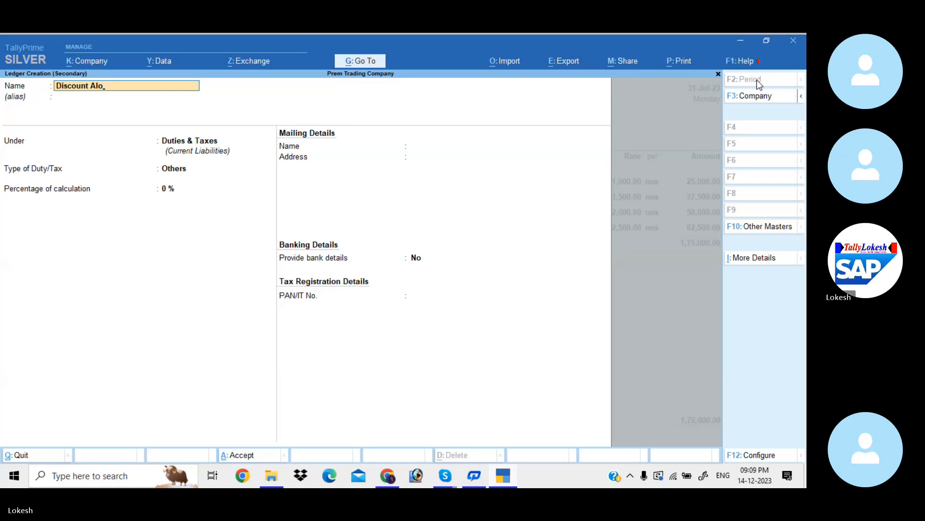
{"action": "key", "text": "BackSpace"}
{"action": "key", "text": "BackSpace"}
{"action": "type", "text": "lowed"}
{"action": "key", "text": "Return"}
- Place the Discount Allowed ledger under Indirect Expenses and save it
{"action": "key", "text": "Return"}
{"action": "type", "text": "Ind"}
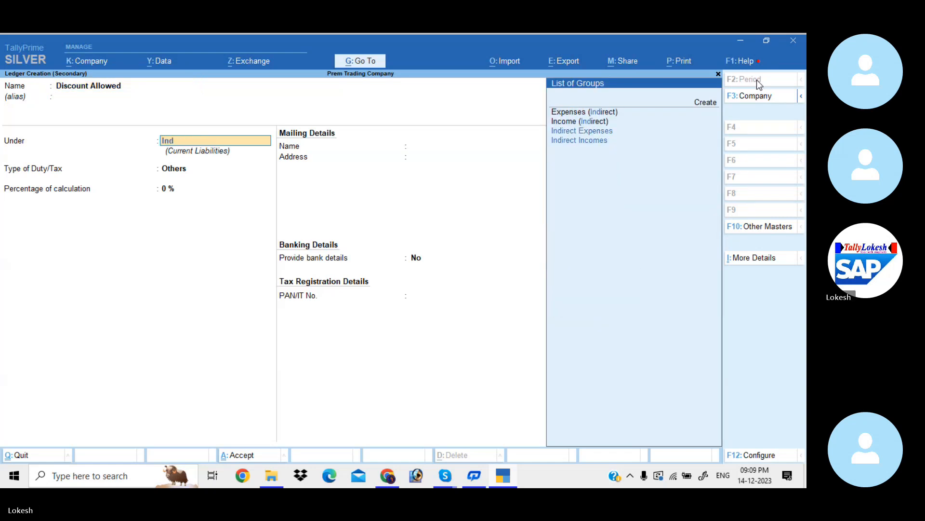
{"action": "key", "text": "Return"}
{"action": "key", "text": "Return"}
{"action": "key", "text": "Return"}
{"action": "key", "text": "Return"}
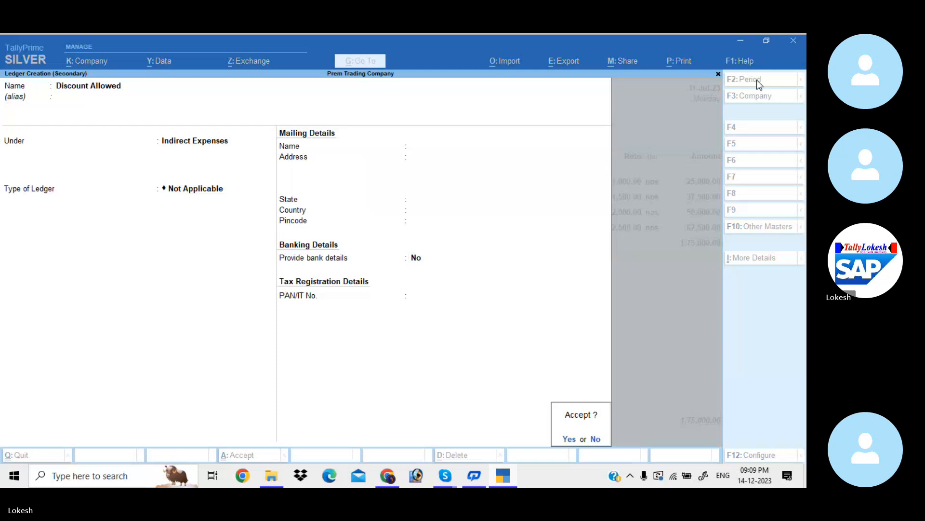
{"action": "key", "text": "Return"}
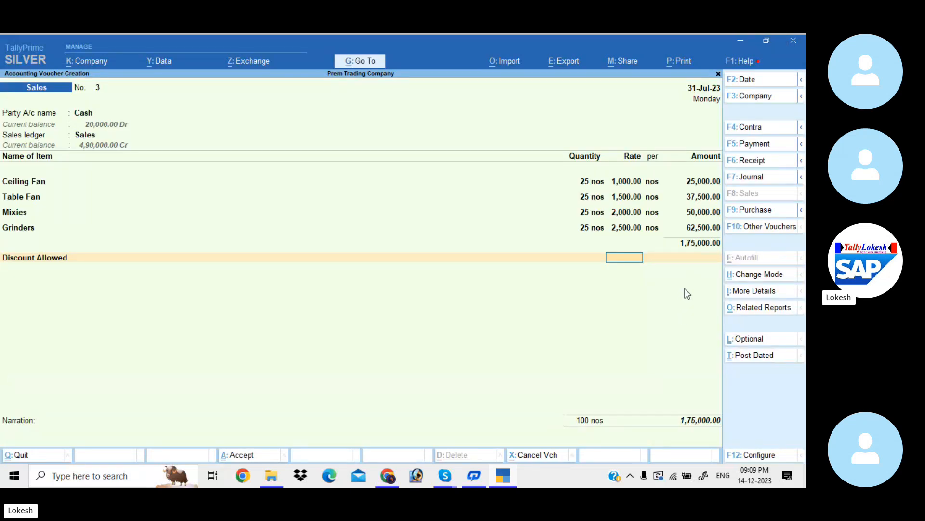
- Set the Discount Allowed rate to -5% on the cash sales voucher
{"action": "type", "text": "-5%"}
{"action": "key", "text": "Return"}
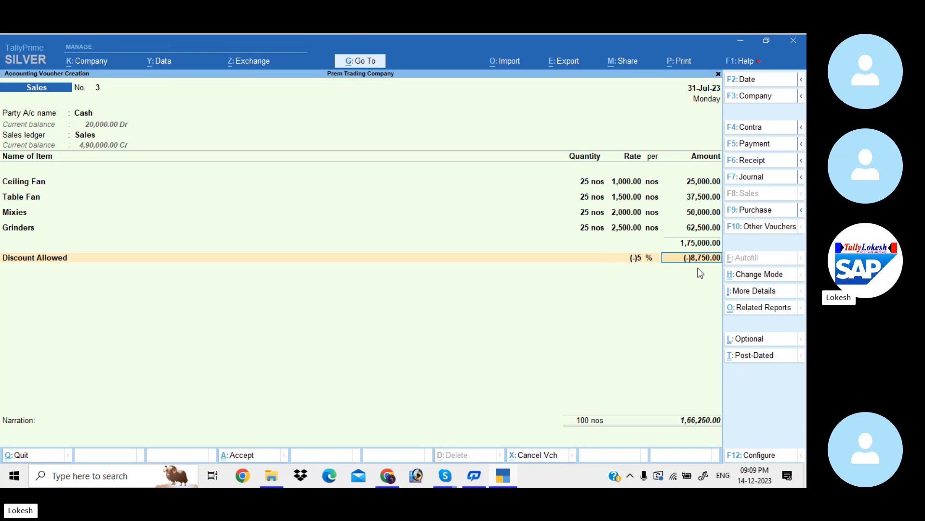
{"action": "key", "text": "Return"}
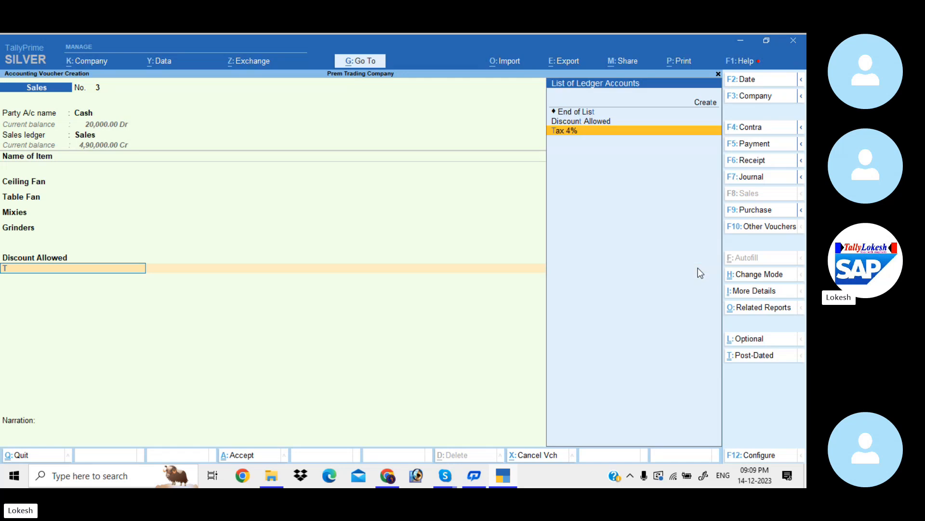
- Apply the Tax 4% ledger at a rate of 4 % to the cash sales voucher and save the voucher
{"action": "key", "text": "Return"}
{"action": "type", "text": "4"}
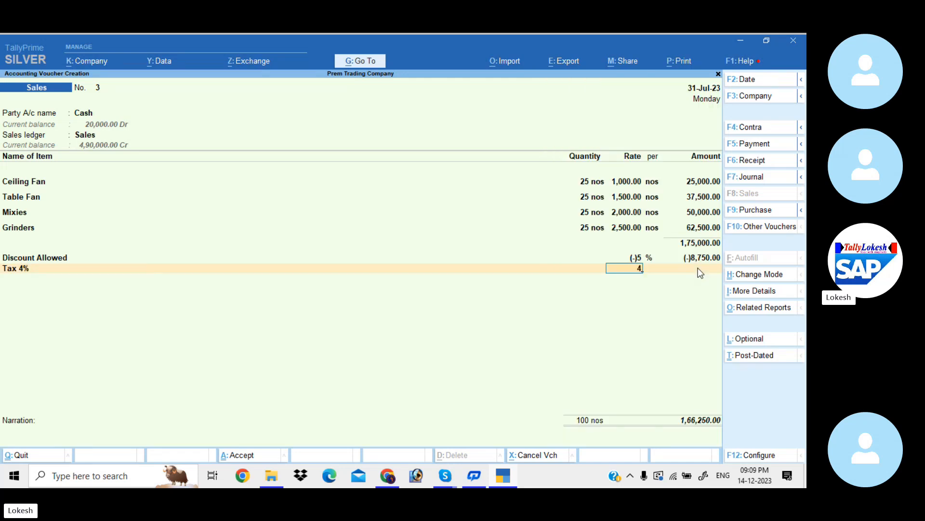
{"action": "key", "text": "Return"}
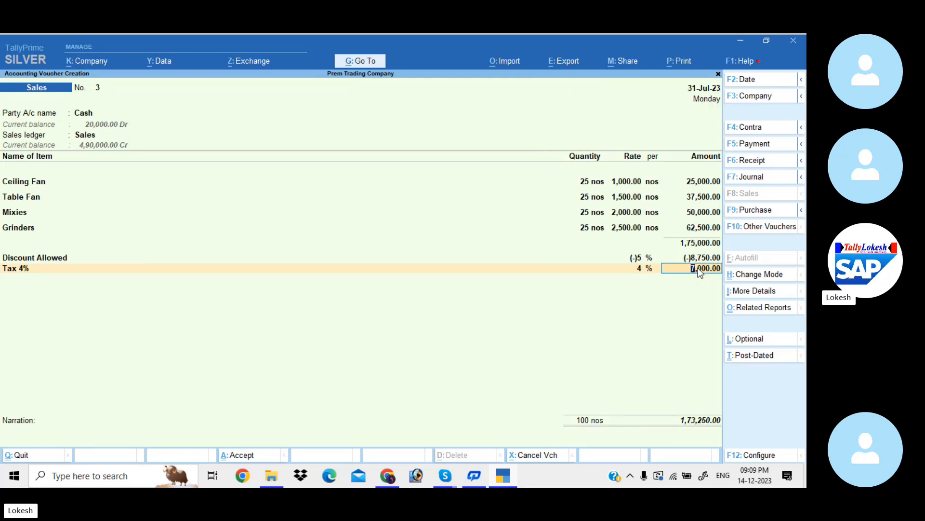
{"action": "key", "text": "Return"}
{"action": "key", "text": "Return"}
{"action": "key", "text": "Return"}
{"action": "key", "text": "Return"}
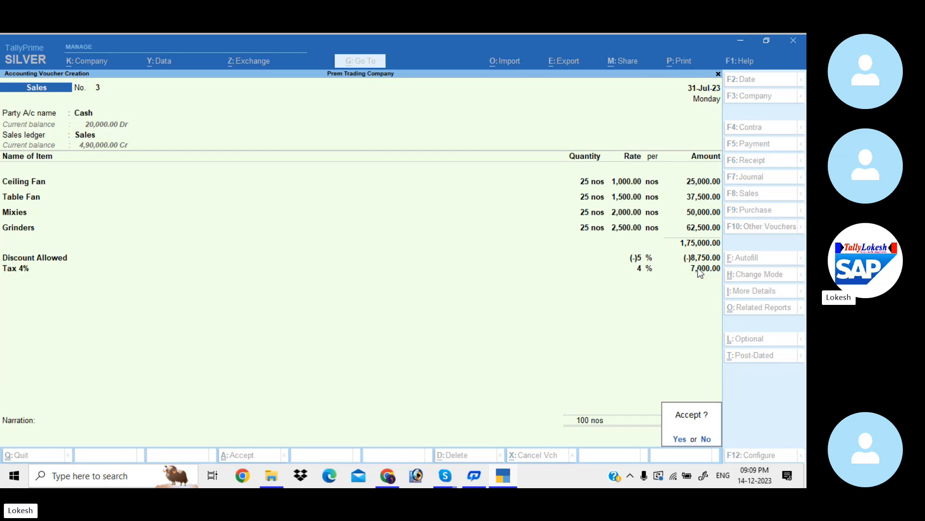
{"action": "key", "text": "Return"}
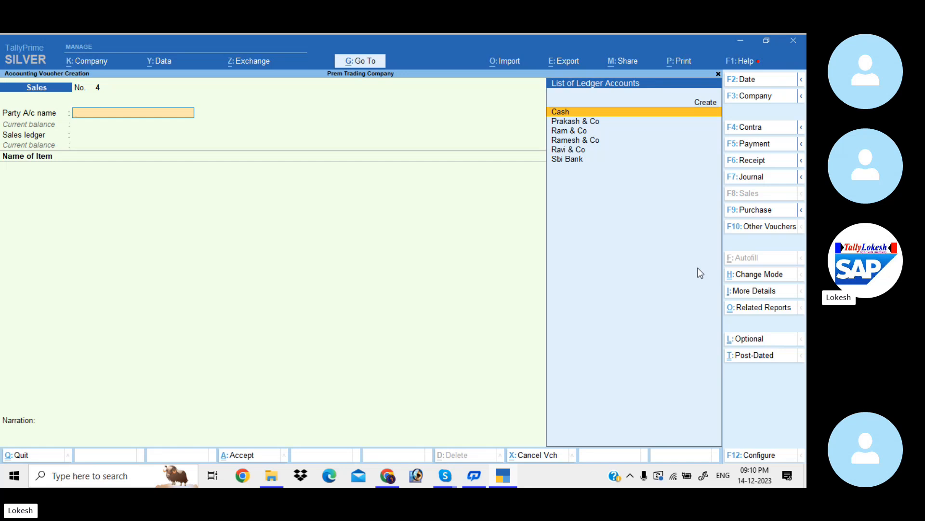
- Leave the sales voucher and show the Day Book for the period 1-Apr-23 to 31-Jul-23
{"action": "key", "text": "Escape"}
{"action": "key", "text": "y"}
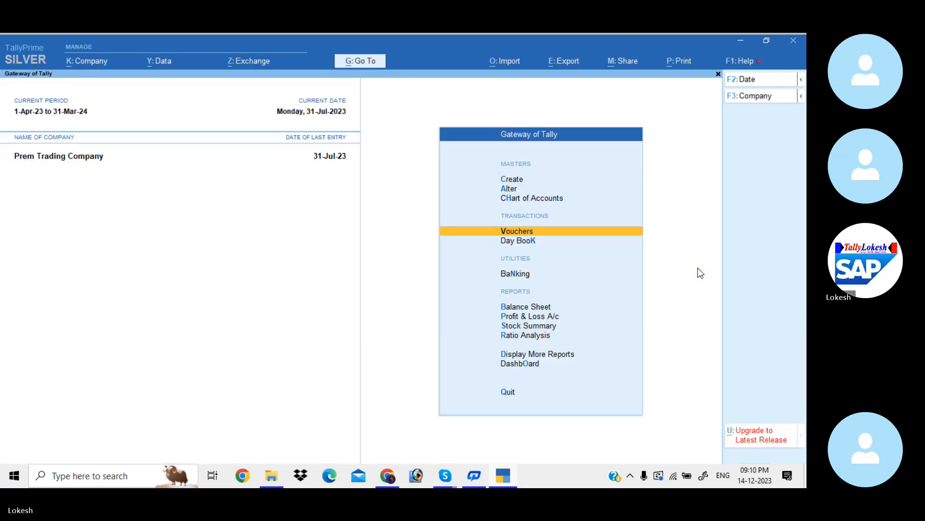
{"action": "key", "text": "Down"}
{"action": "key", "text": "Return"}
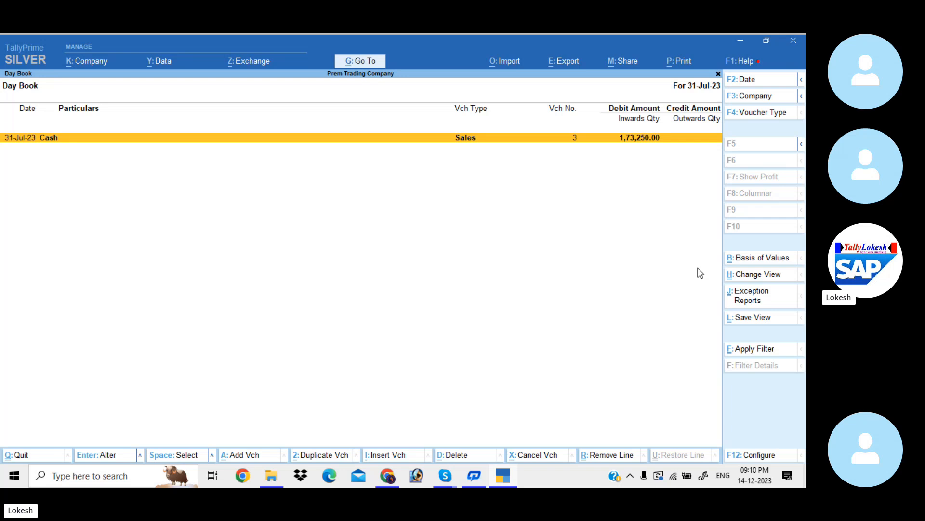
{"action": "key", "text": "alt+F2"}
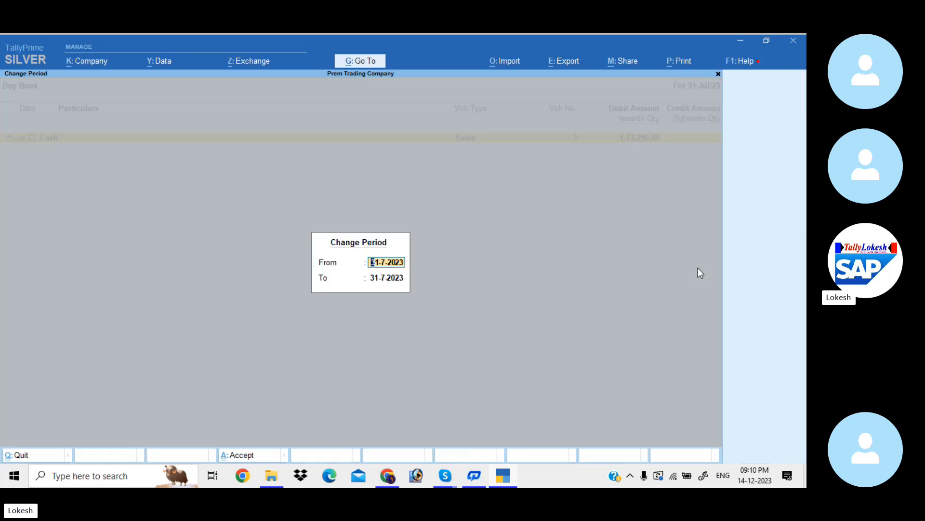
{"action": "key", "text": "BackSpace"}
{"action": "key", "text": "Return"}
{"action": "key", "text": "Return"}
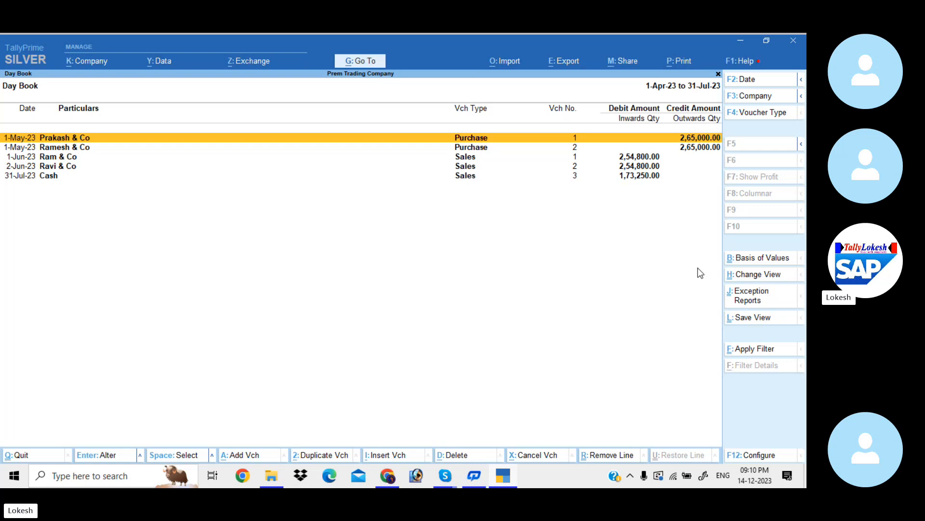
- Calculate 80% of the 2,54,800 credit sales amount in the built-in calculator as 254800*80/100
{"action": "key", "text": "ctrl+n"}
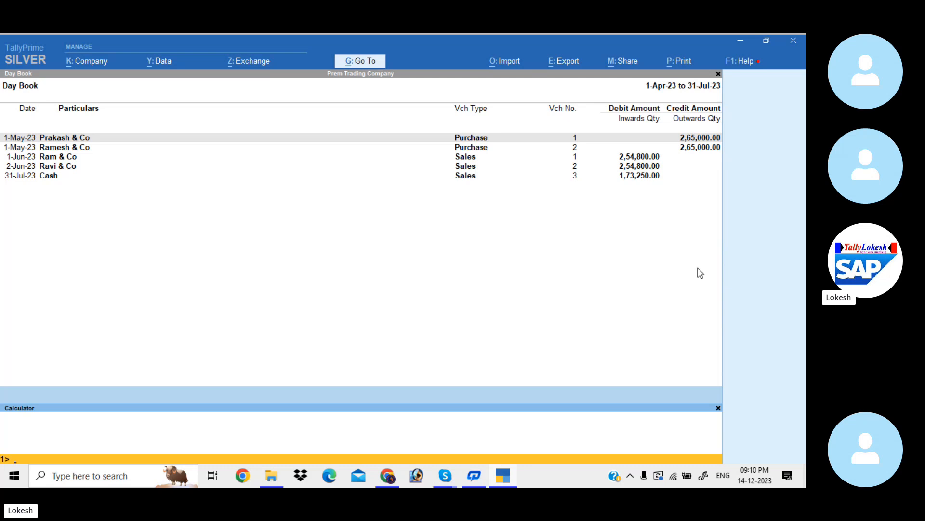
{"action": "left_click", "coordinate": [635, 158]}
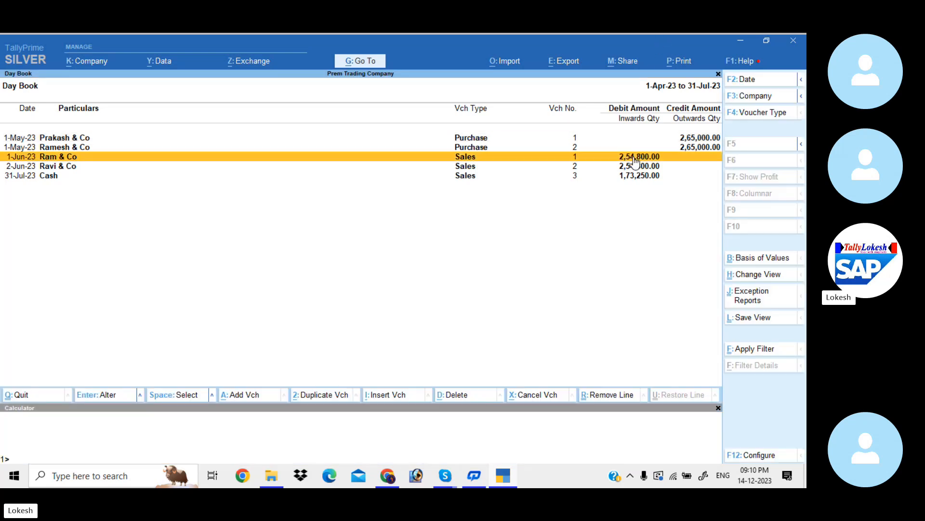
{"action": "key", "text": "Down"}
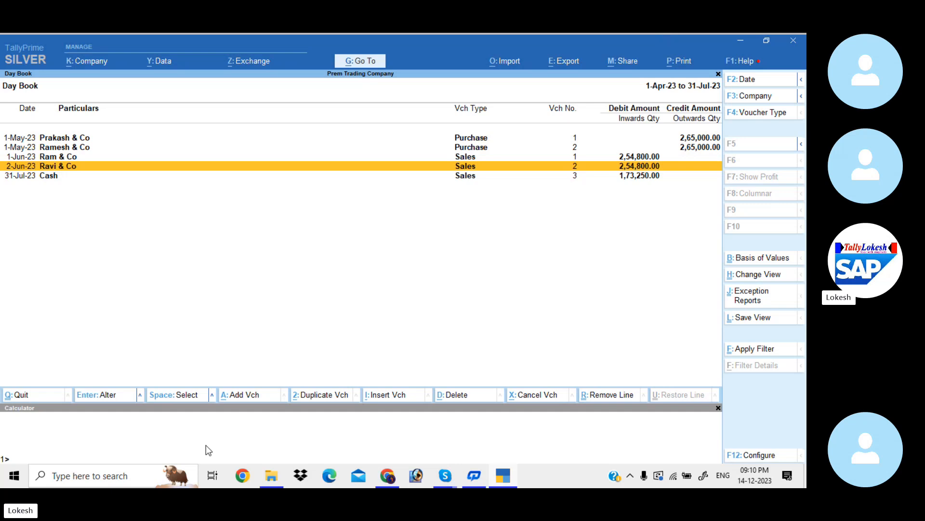
{"action": "left_click", "coordinate": [39, 455]}
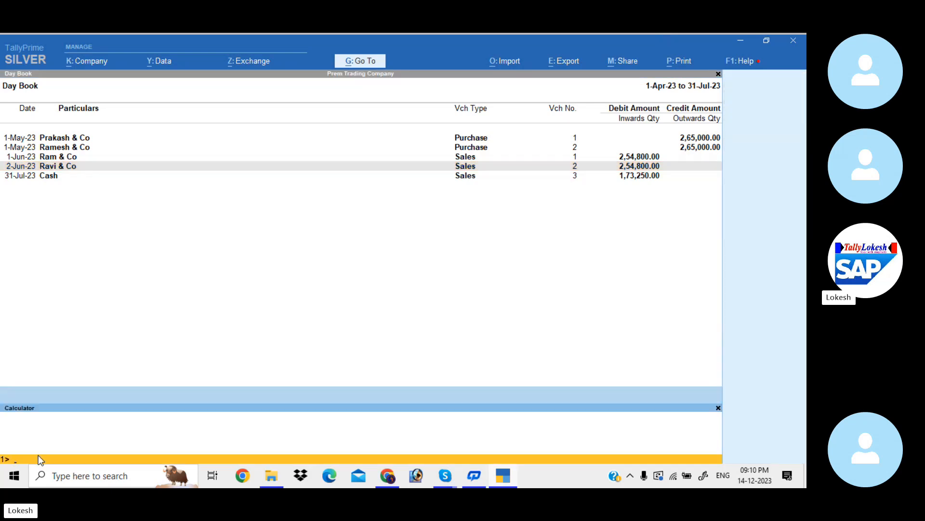
{"action": "type", "text": "2548"}
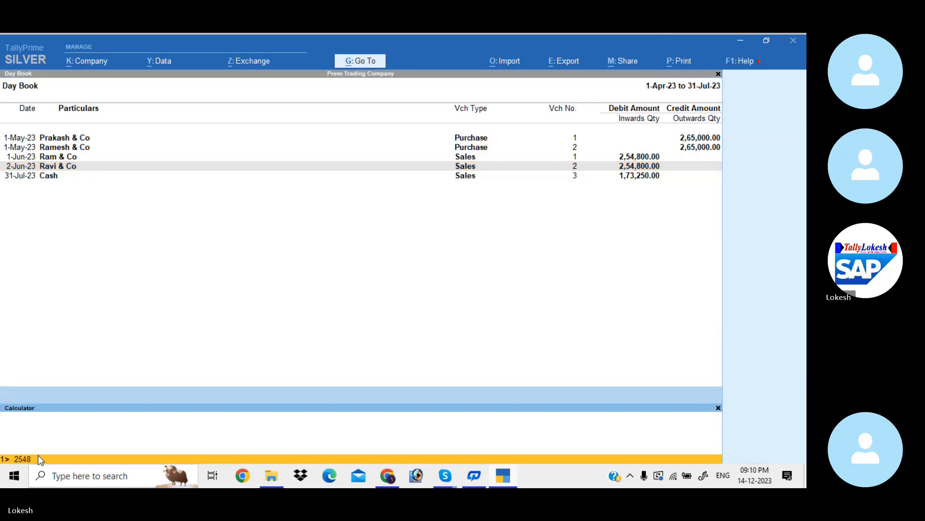
{"action": "type", "text": "00*80"}
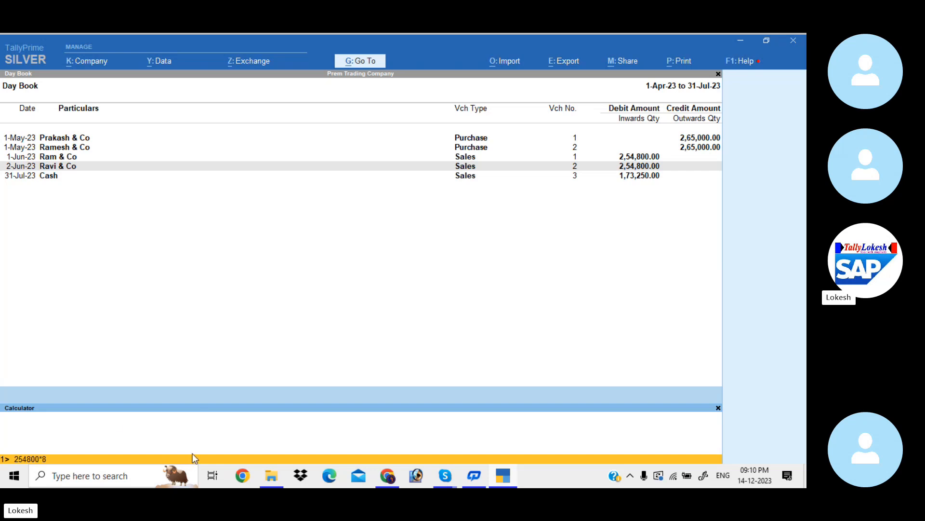
{"action": "type", "text": "/100"}
{"action": "key", "text": "Return"}
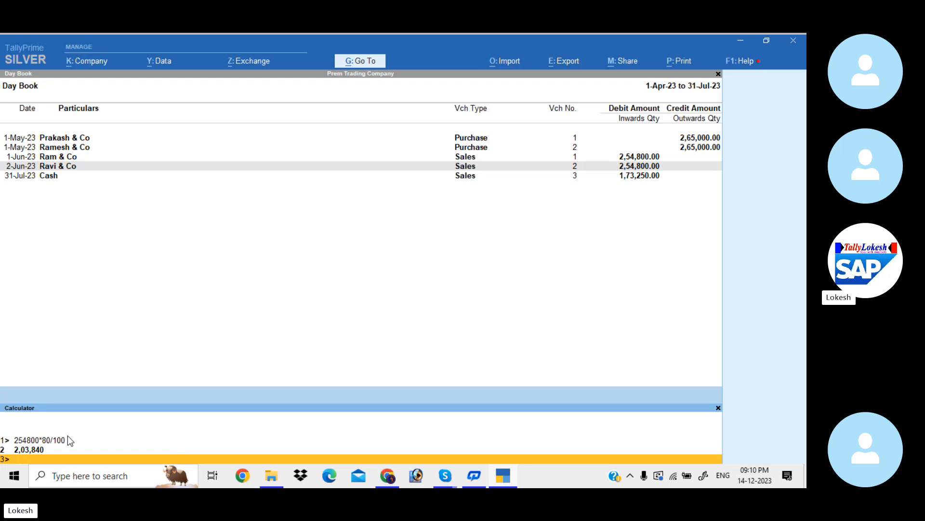
- Calculate 70% of the 2,65,000 purchase amount as 265000*70/100 and return to the Day Book
{"action": "type", "text": "265000*70/100"}
{"action": "key", "text": "Return"}
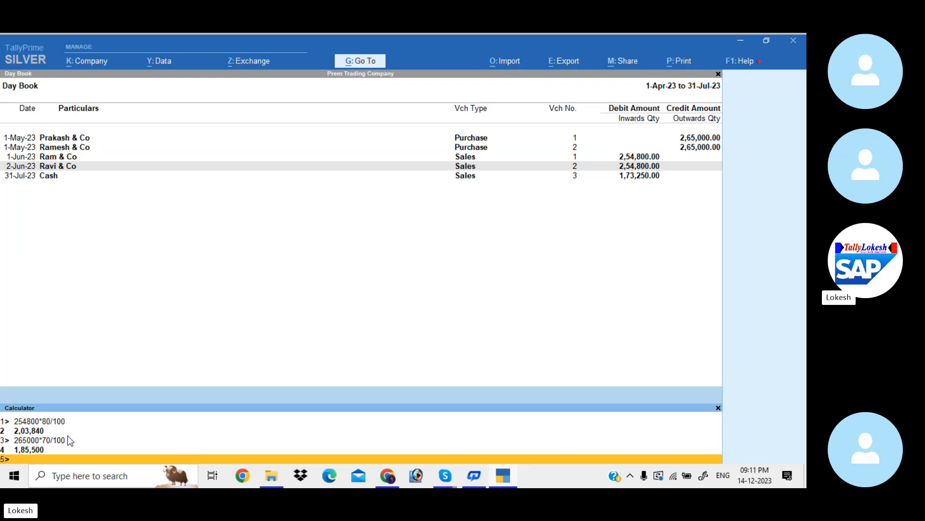
{"action": "left_click", "coordinate": [535, 336]}
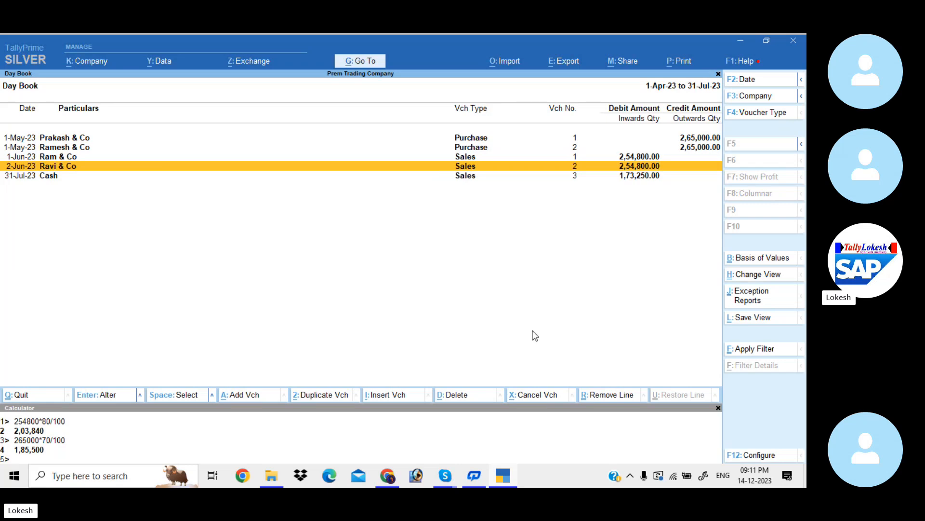
- Start a receipt voucher and credit Ram & Co with 2,03,840
{"action": "key", "text": "Escape"}
{"action": "key", "text": "Up"}
{"action": "key", "text": "Return"}
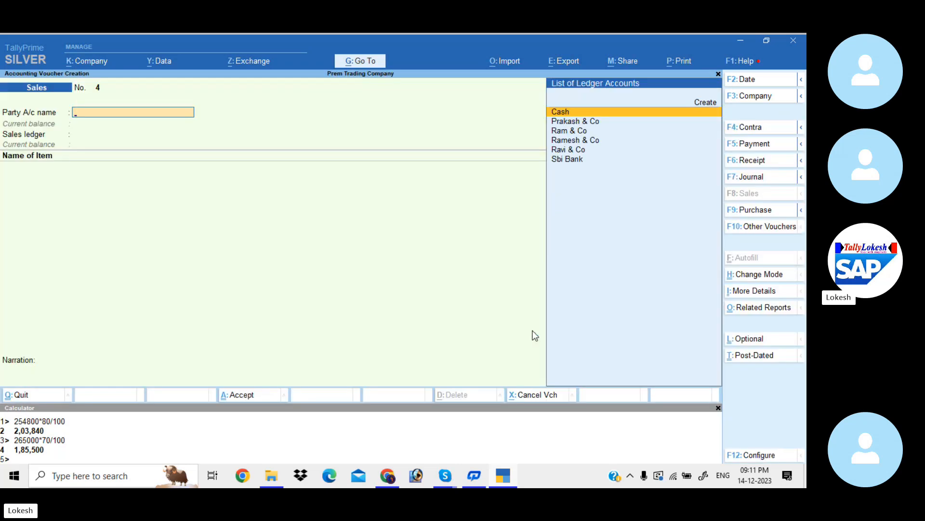
{"action": "left_click", "coordinate": [758, 163]}
{"action": "type", "text": "Ra"}
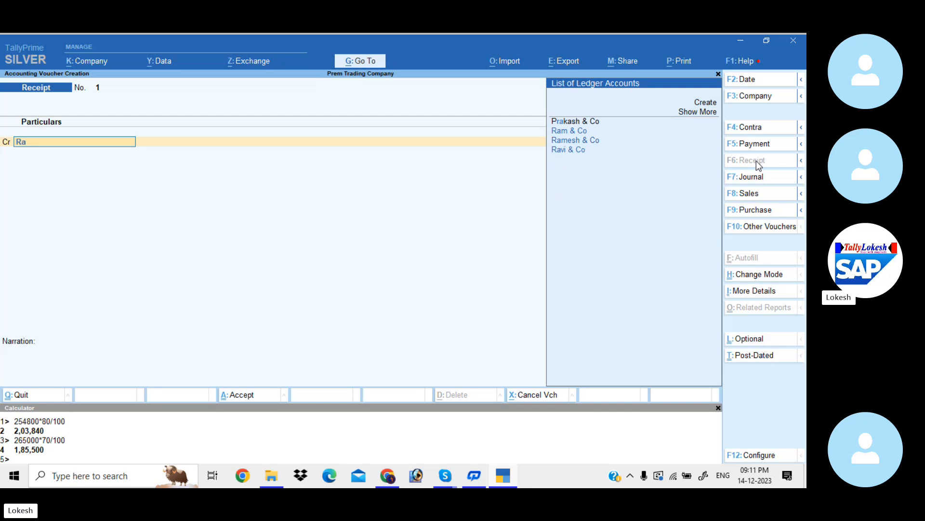
{"action": "key", "text": "Down"}
{"action": "key", "text": "Down"}
{"action": "key", "text": "Up"}
{"action": "key", "text": "Return"}
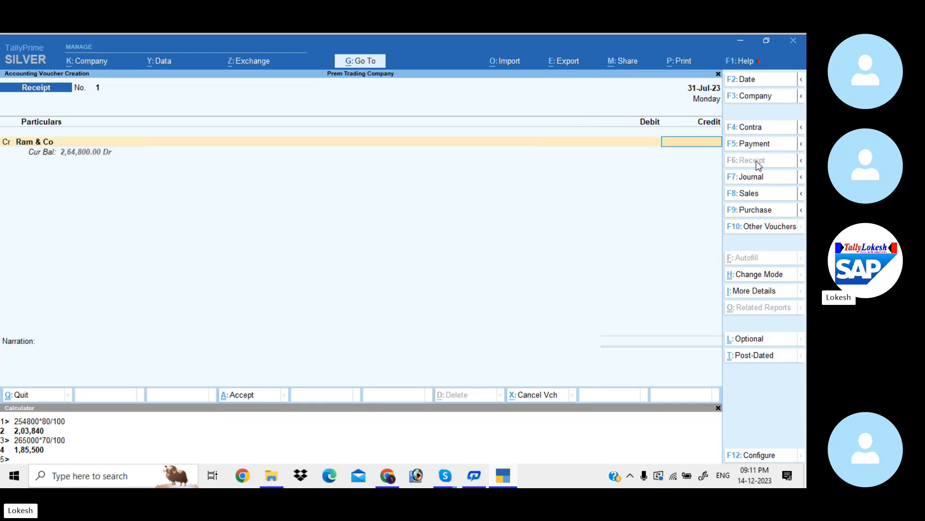
{"action": "type", "text": "2,03,"}
{"action": "type", "text": "840"}
{"action": "key", "text": "Return"}
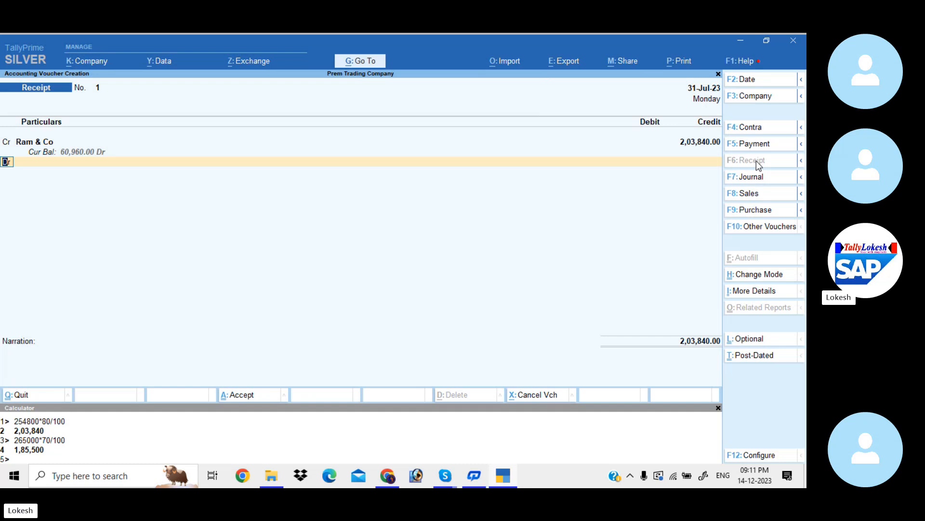
- Add a second credit line to the receipt voucher for Ravi & Co with 2,03,840
{"action": "key", "text": "c"}
{"action": "key", "text": "Return"}
{"action": "type", "text": "R"}
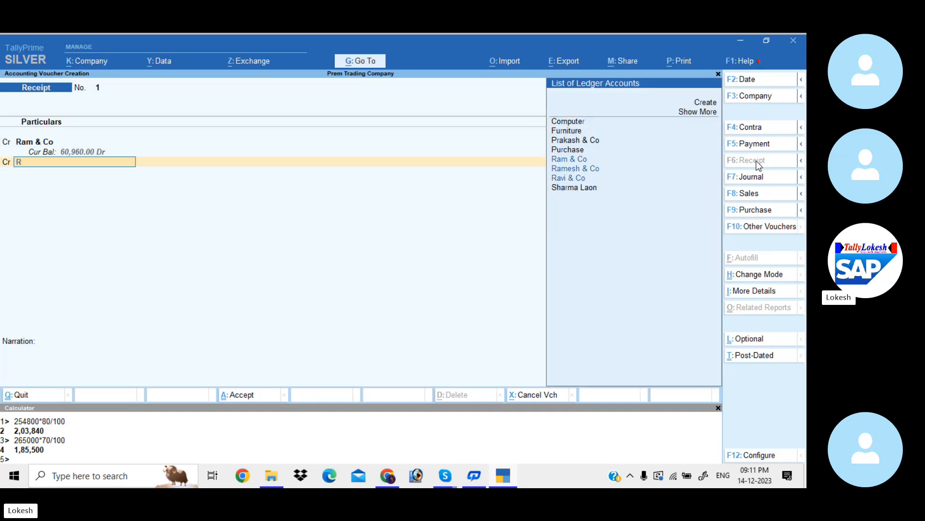
{"action": "type", "text": "av"}
{"action": "key", "text": "Return"}
{"action": "type", "text": "2"}
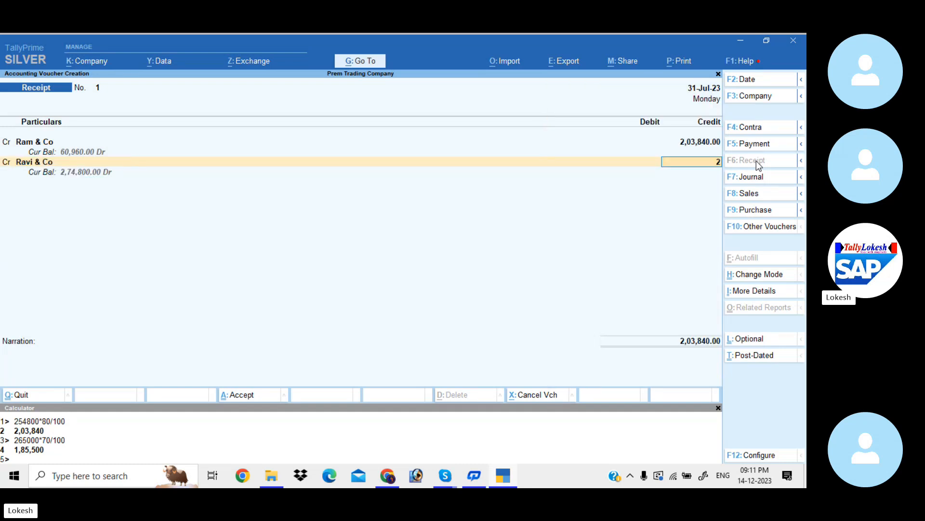
{"action": "type", "text": ",03,840"}
{"action": "key", "text": "Return"}
{"action": "key", "text": "Return"}
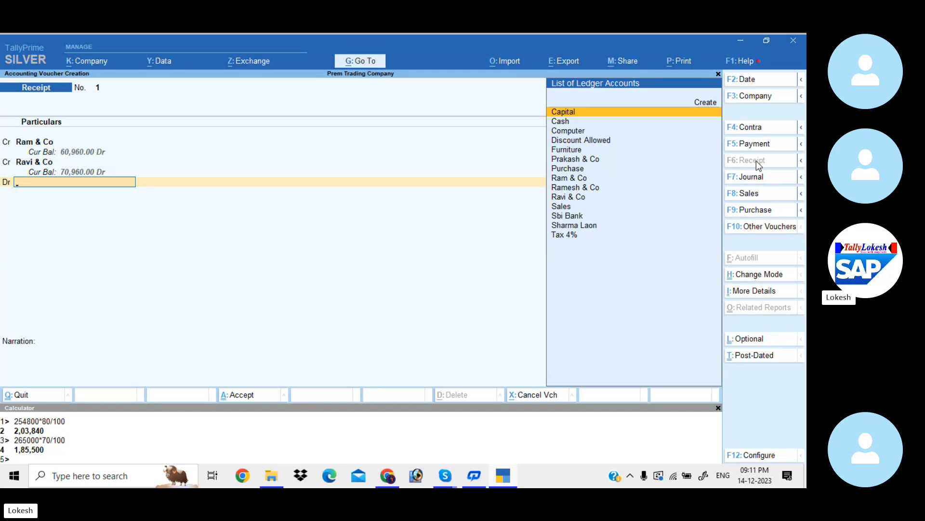
- Debit Sbi Bank with 4,07,680 as Cheque/DD, keep the default bank allocation and save the receipt voucher
{"action": "type", "text": "S"}
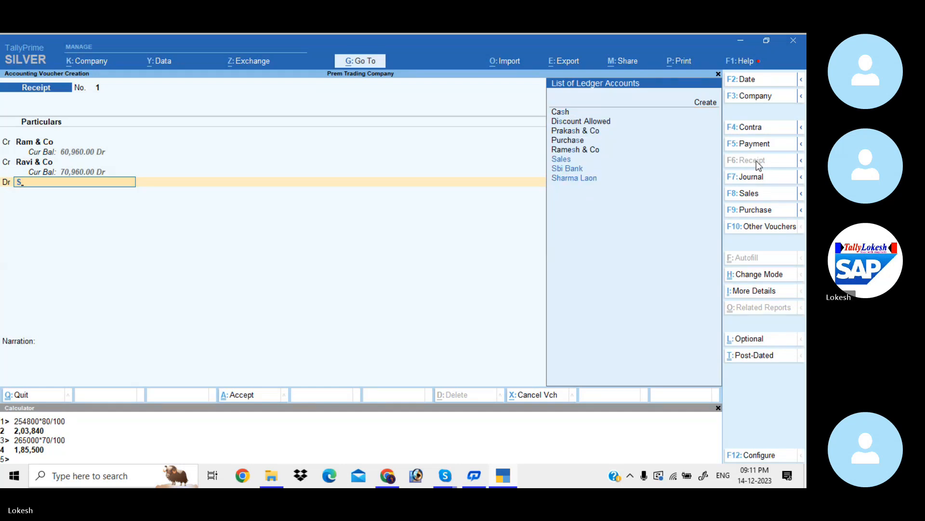
{"action": "key", "text": "Down"}
{"action": "key", "text": "Return"}
{"action": "key", "text": "Return"}
{"action": "key", "text": "Return"}
{"action": "key", "text": "Return"}
{"action": "key", "text": "Return"}
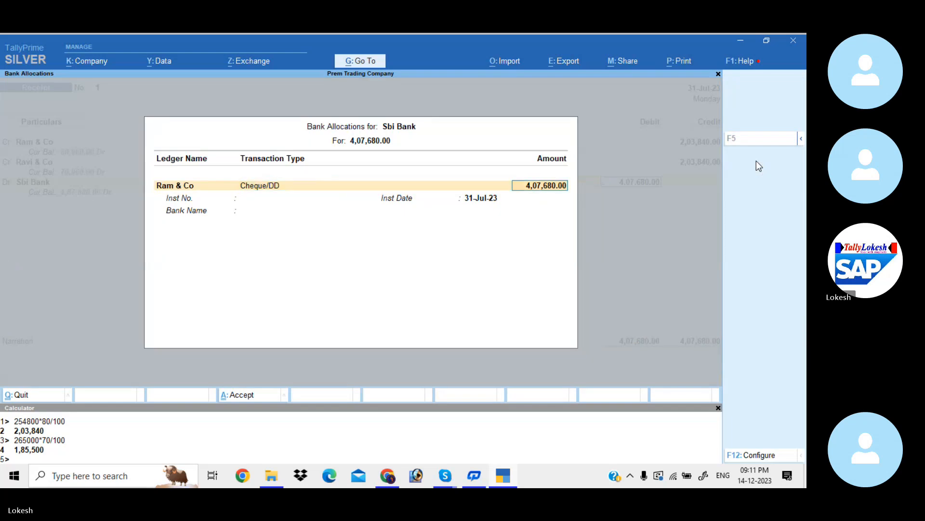
{"action": "key", "text": "Return"}
{"action": "key", "text": "Return"}
{"action": "key", "text": "Return"}
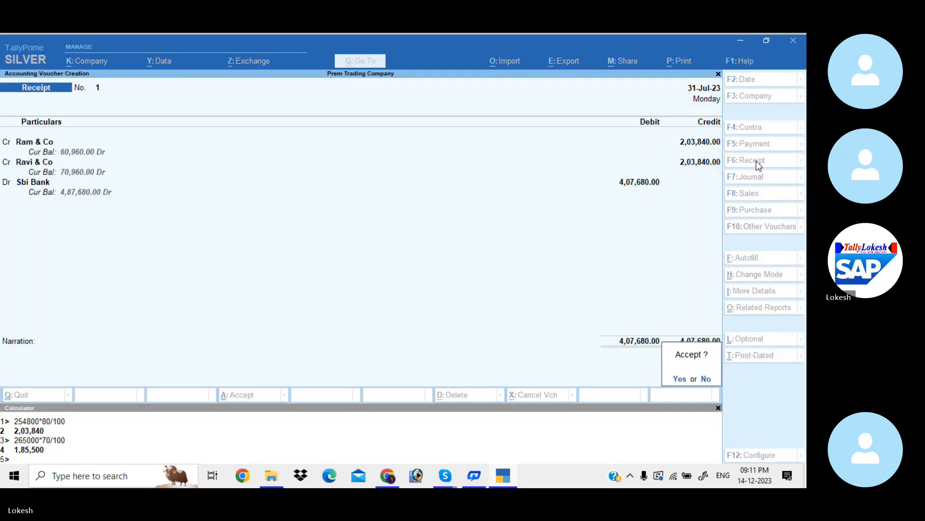
{"action": "key", "text": "Return"}
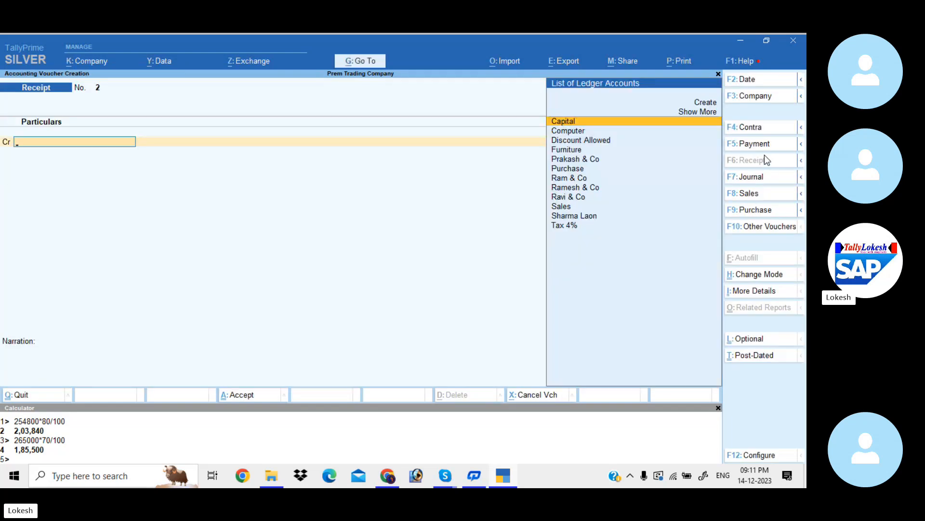
- Start a payment voucher and debit Prakash & Co with 1,85,500
{"action": "left_click", "coordinate": [764, 146]}
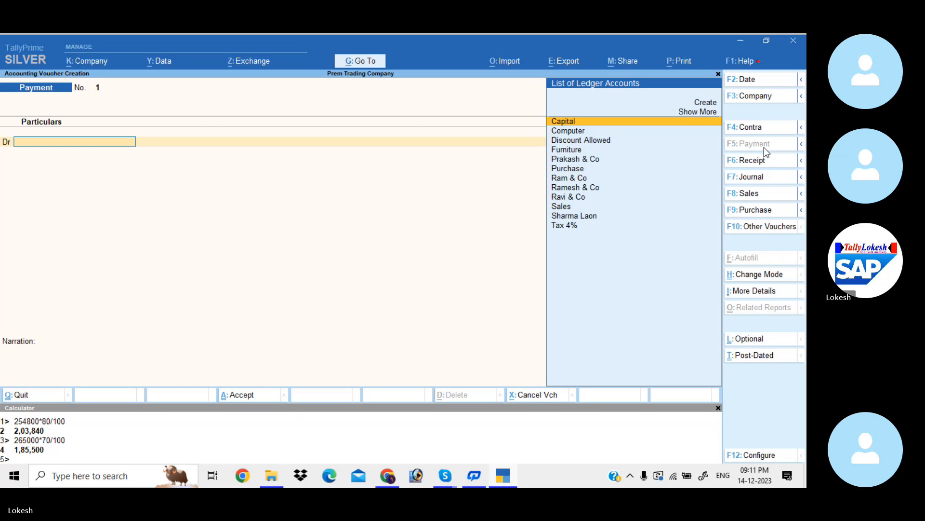
{"action": "type", "text": "Pr"}
{"action": "key", "text": "Return"}
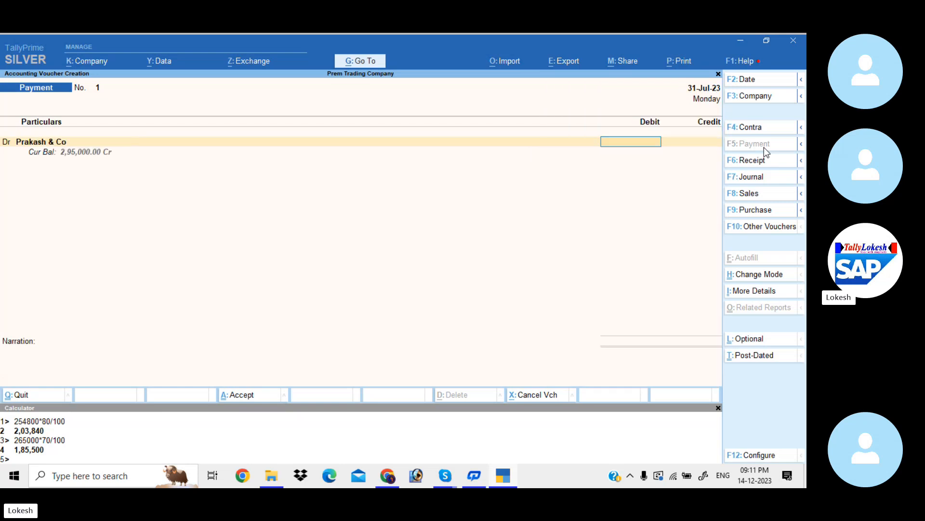
{"action": "type", "text": "185500"}
{"action": "key", "text": "Return"}
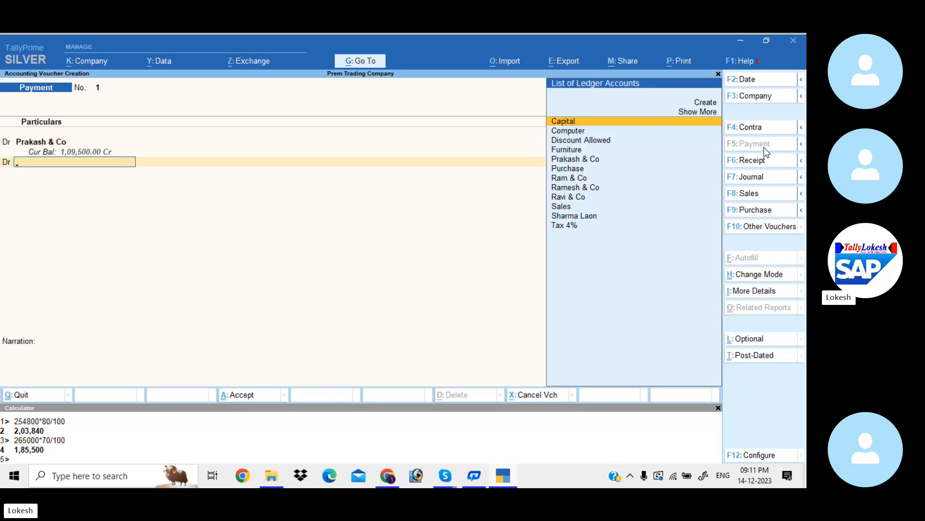
- Add a second debit line to the payment voucher for Ramesh & Co with 1,85,500
{"action": "type", "text": "Ra"}
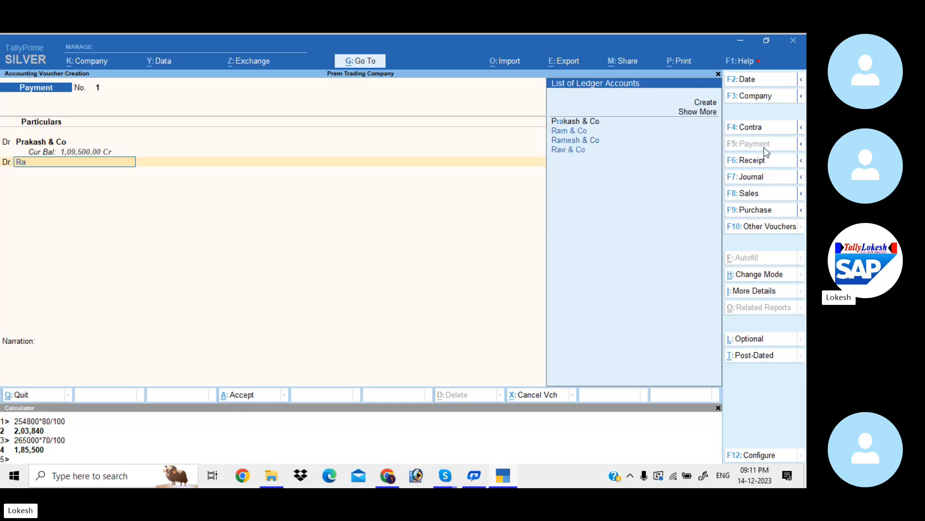
{"action": "key", "text": "Down"}
{"action": "key", "text": "Down"}
{"action": "key", "text": "Return"}
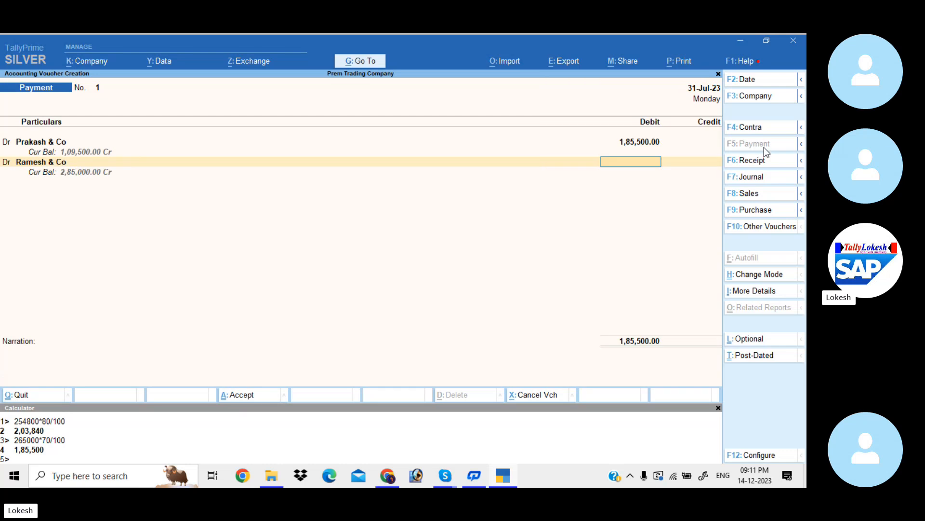
{"action": "type", "text": "185500"}
{"action": "key", "text": "Return"}
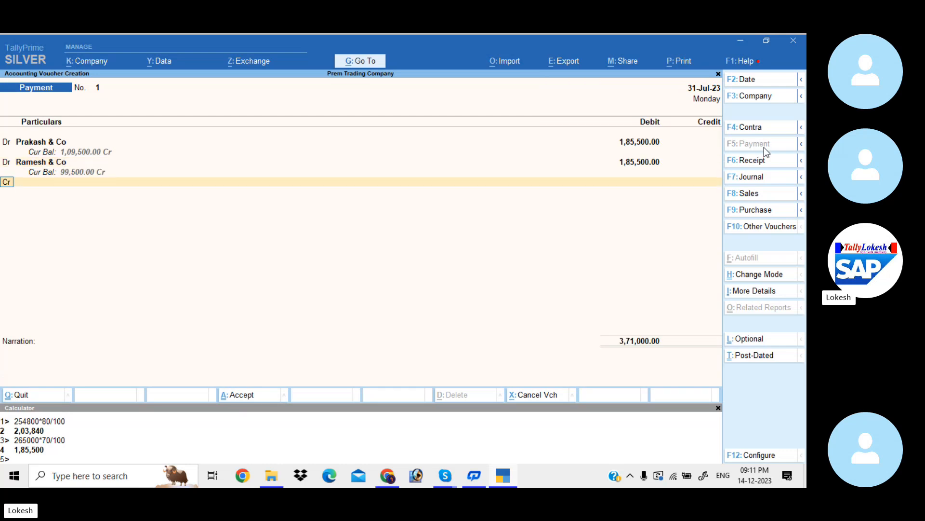
- Credit Sbi Bank with 3,71,000 by Cheque, keep the default bank allocation and save the payment voucher
{"action": "key", "text": "Return"}
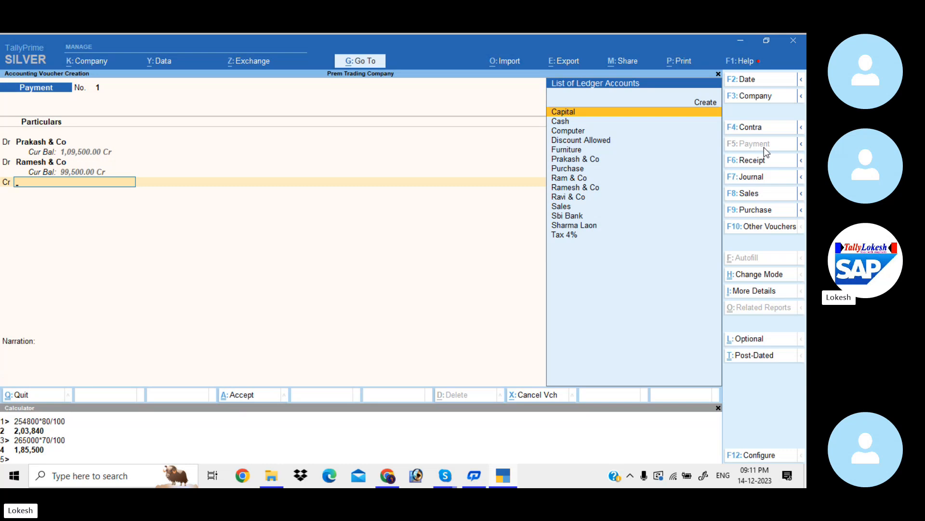
{"action": "type", "text": "sb"}
{"action": "key", "text": "Return"}
{"action": "key", "text": "Return"}
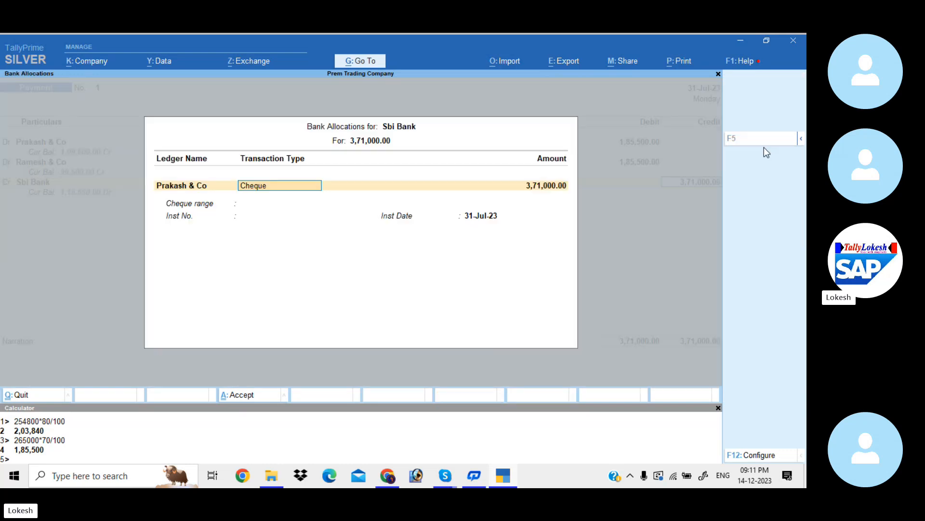
{"action": "key", "text": "Return"}
{"action": "key", "text": "Return"}
{"action": "key", "text": "Return"}
{"action": "key", "text": "Return"}
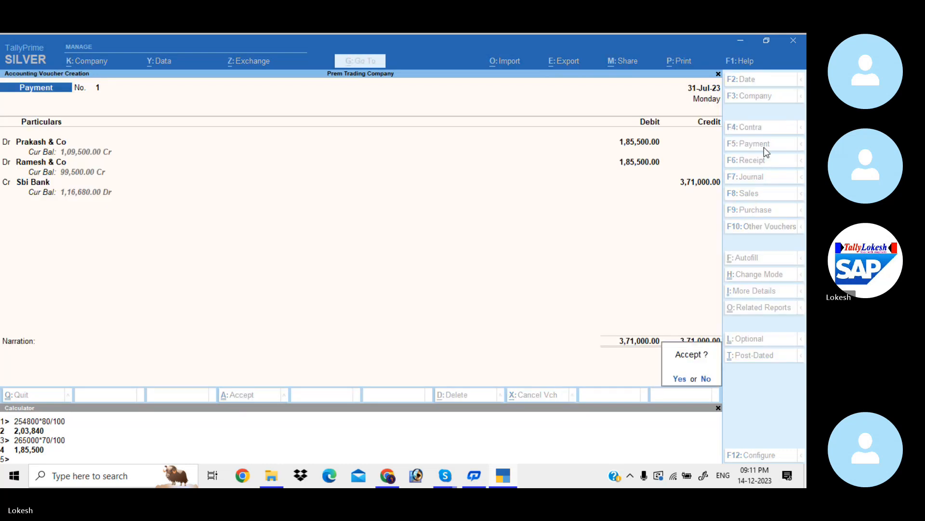
{"action": "key", "text": "Return"}
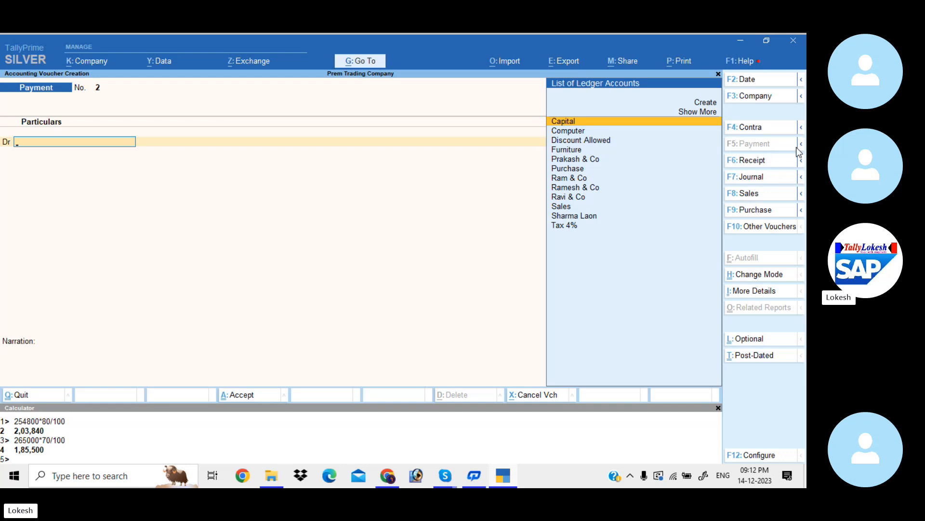
- Start a contra voucher and credit Cash with 2,500
{"action": "left_click", "coordinate": [770, 129]}
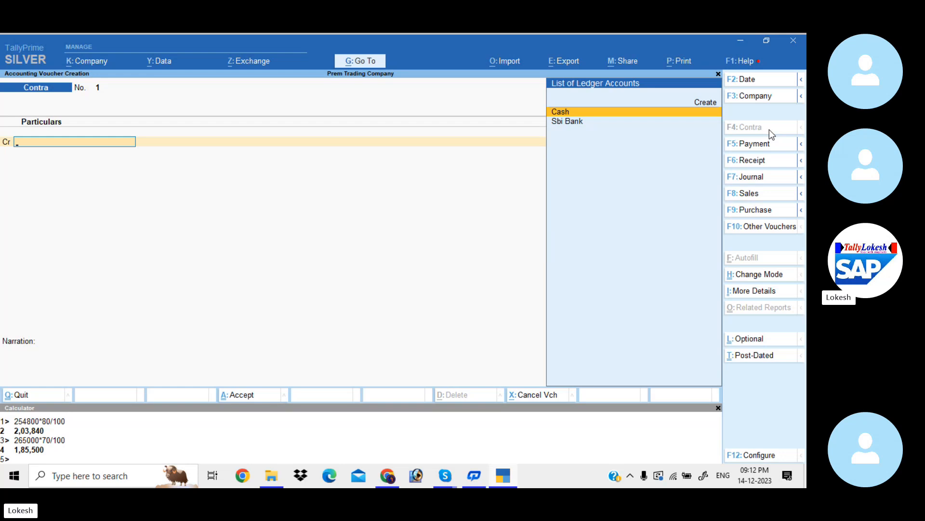
{"action": "key", "text": "Return"}
{"action": "type", "text": "2"}
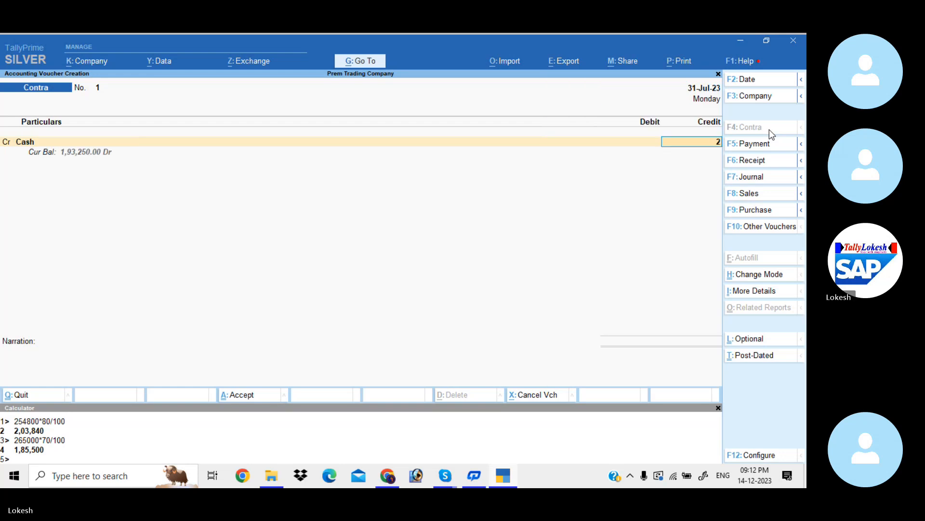
{"action": "type", "text": "6500"}
{"action": "key", "text": "Return"}
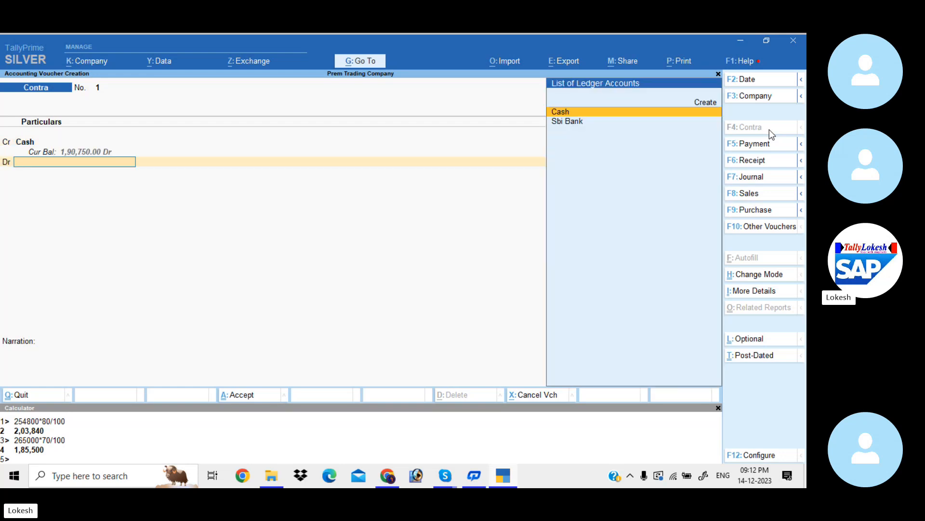
- Create a Petty Cash ledger under Cash-in-Hand for the debit line of the contra voucher
{"action": "key", "text": "alt+c"}
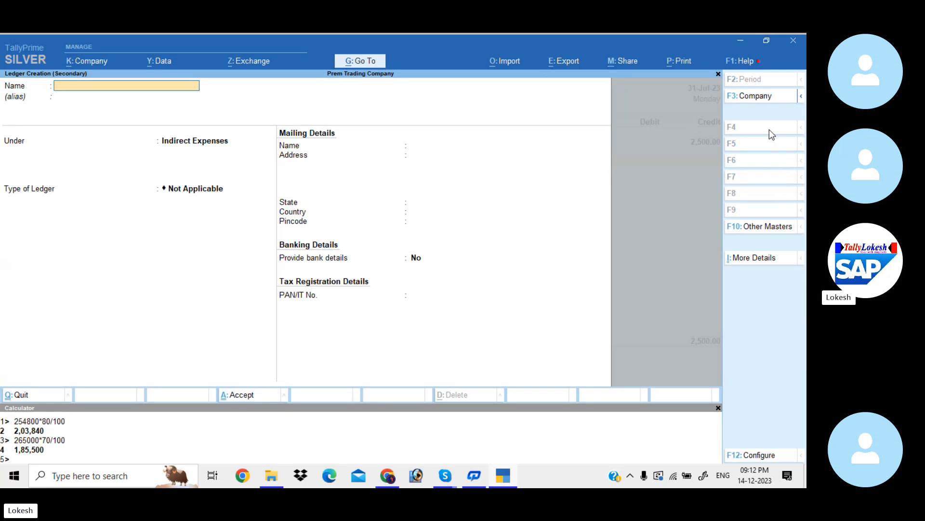
{"action": "type", "text": "Petty Cash"}
{"action": "key", "text": "Return"}
{"action": "type", "text": "cash"}
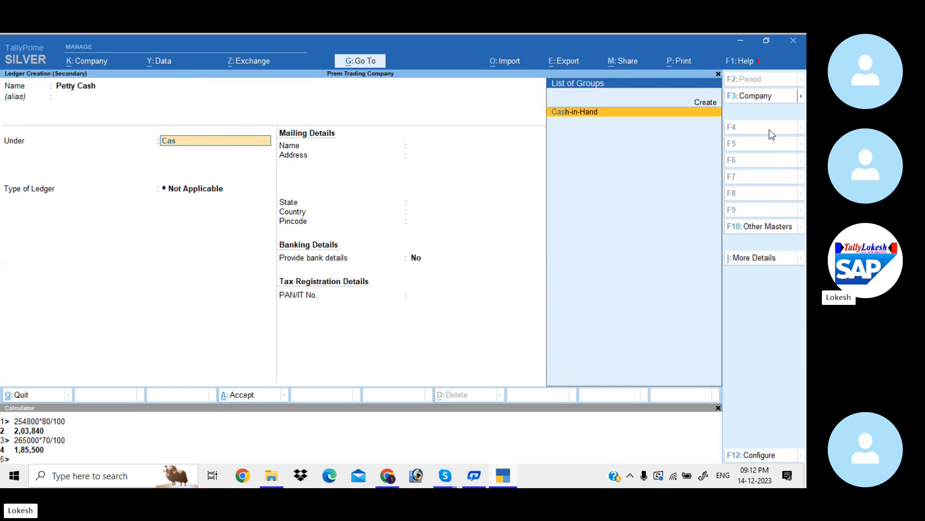
{"action": "key", "text": "Return"}
- Debit Petty Cash with 2,500 to save the contra voucher, and close the calculator
{"action": "key", "text": "Return"}
{"action": "key", "text": "Return"}
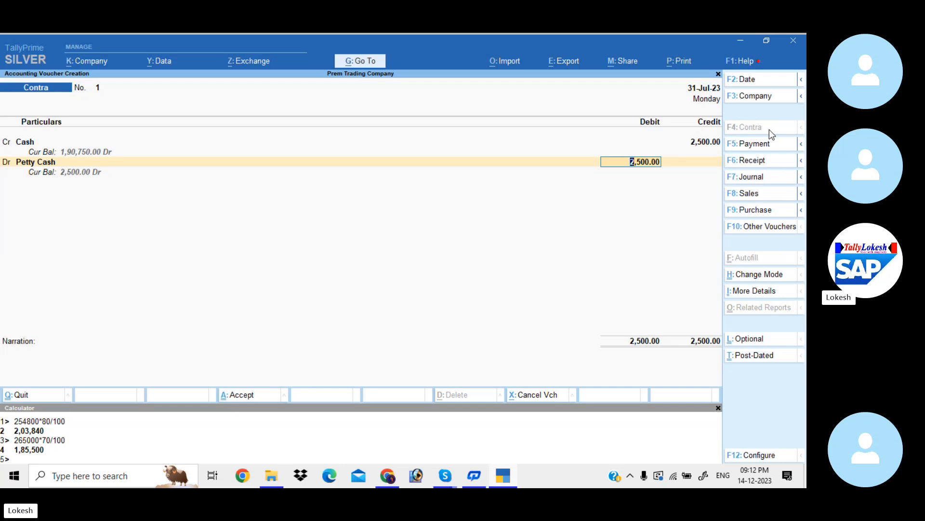
{"action": "key", "text": "Return"}
{"action": "key", "text": "Return"}
{"action": "key", "text": "Return"}
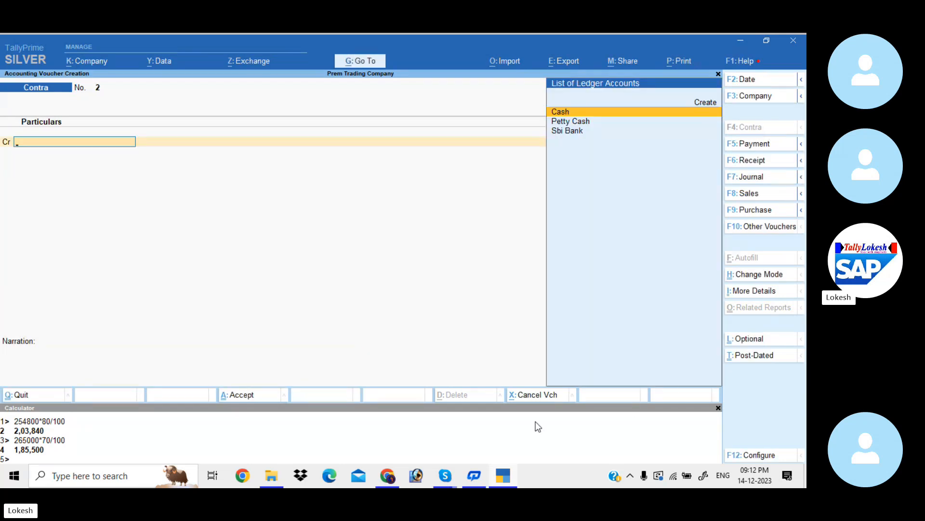
{"action": "left_click", "coordinate": [719, 408]}
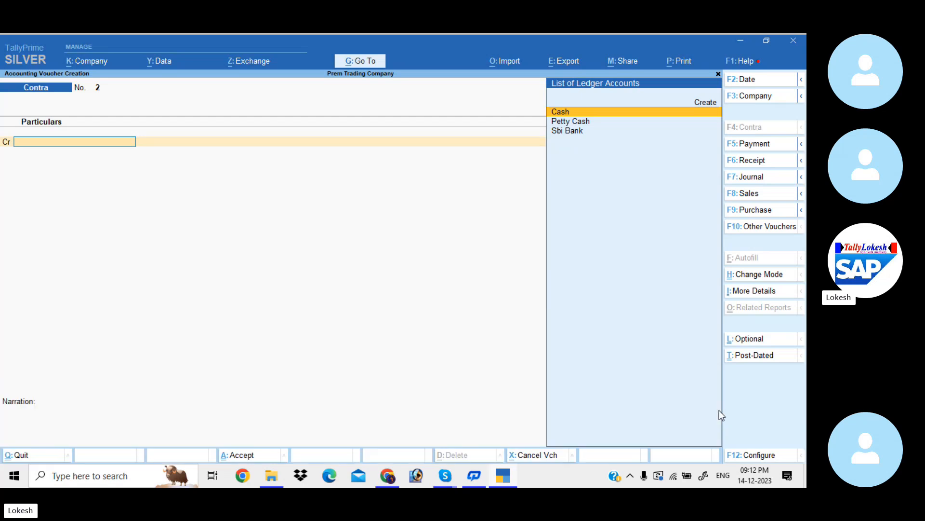
- Start a payment voucher and set its date to 1-8
{"action": "left_click", "coordinate": [757, 145]}
{"action": "left_click", "coordinate": [756, 79]}
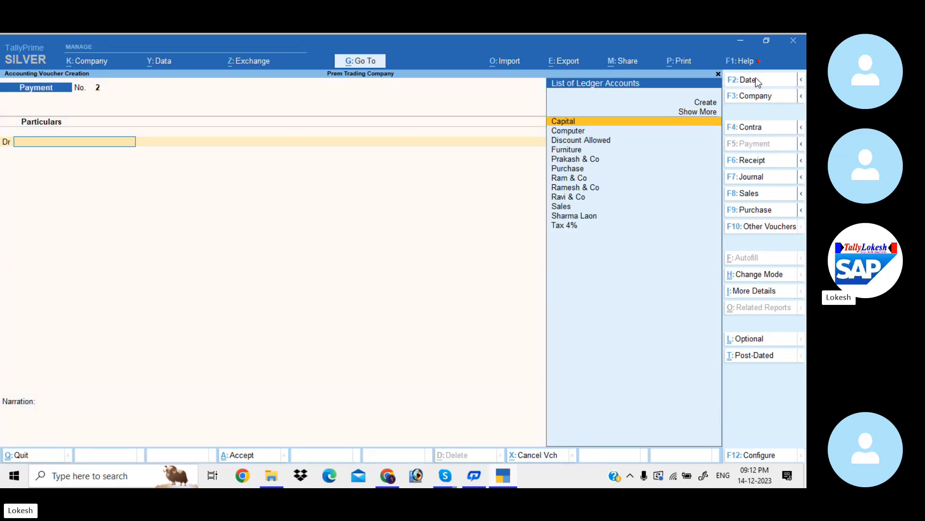
{"action": "type", "text": "1-8"}
{"action": "key", "text": "Return"}
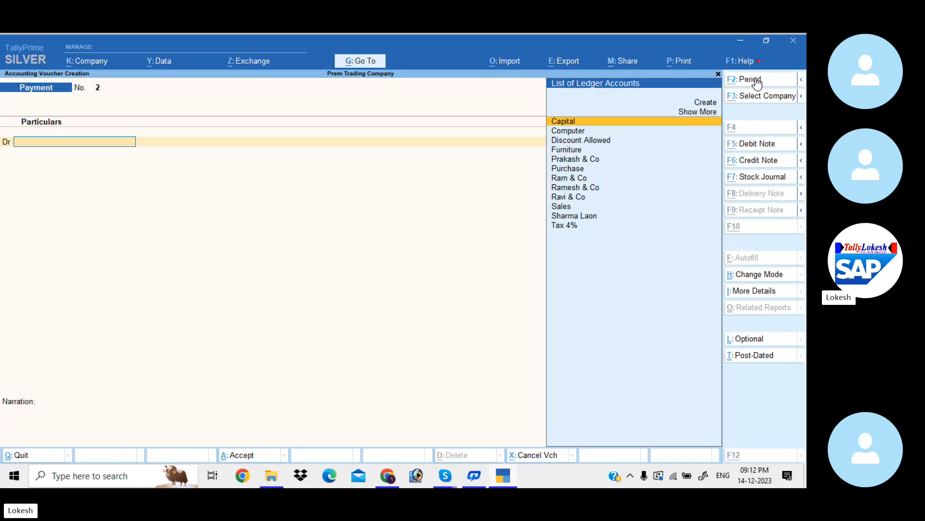
- Create a Salaries ledger under Indirect Expenses and debit it with 15,000 in the payment voucher
{"action": "key", "text": "alt+c"}
{"action": "type", "text": "Salaries"}
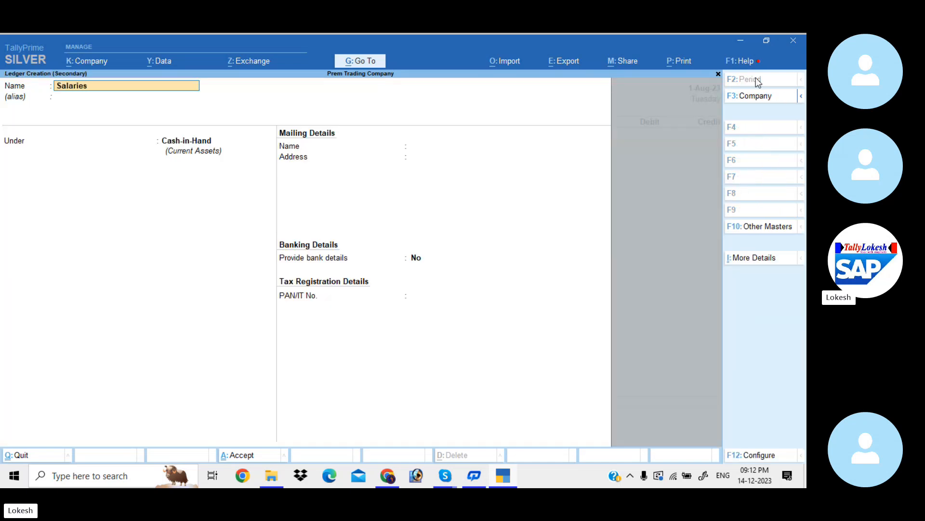
{"action": "key", "text": "Return"}
{"action": "key", "text": "Return"}
{"action": "type", "text": "ind"}
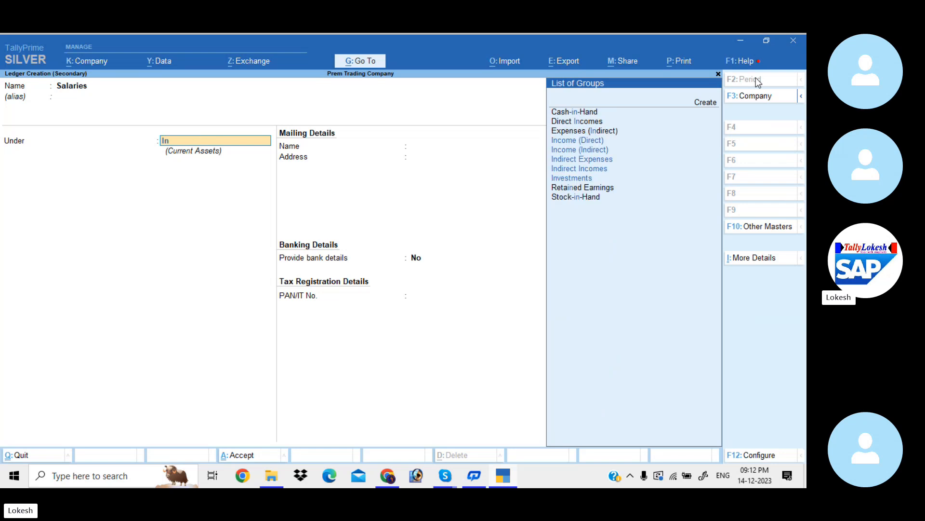
{"action": "key", "text": "Down"}
{"action": "key", "text": "Down"}
{"action": "key", "text": "Return"}
{"action": "key", "text": "Return"}
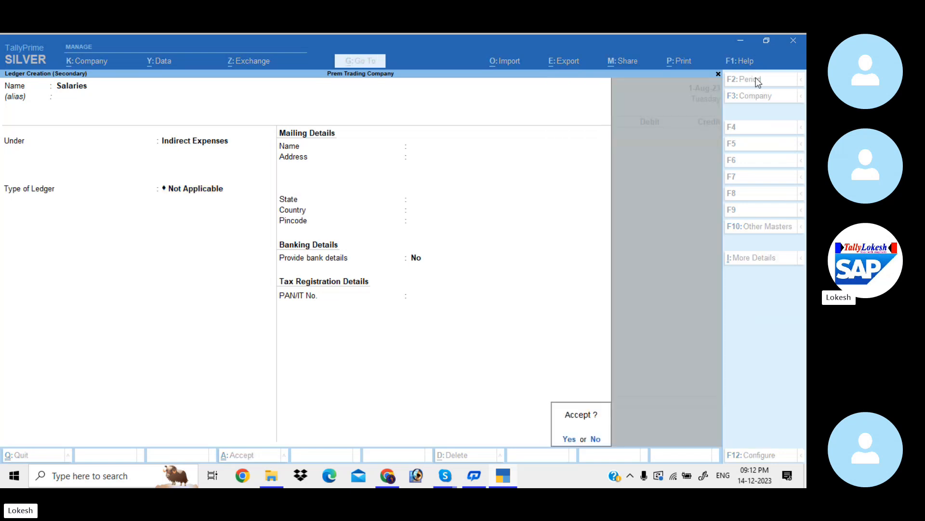
{"action": "key", "text": "Return"}
{"action": "type", "text": "15,000"}
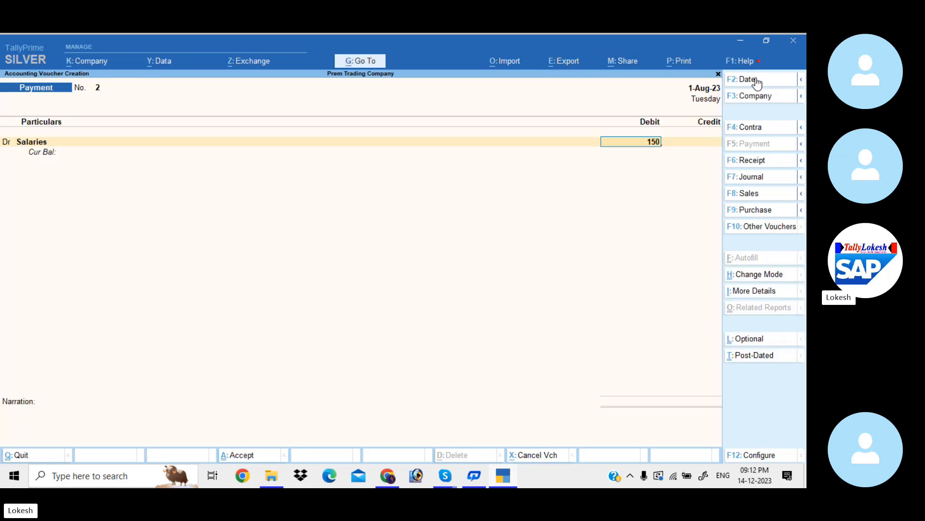
- Add a second debit line with a new Wages ledger under Direct Expenses and an amount of 10,000
{"action": "key", "text": "Return"}
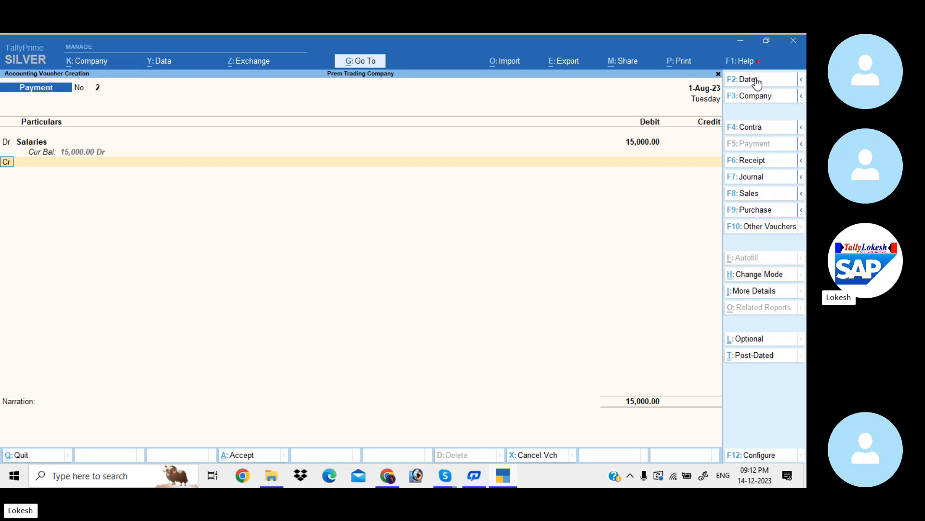
{"action": "type", "text": "d"}
{"action": "key", "text": "Return"}
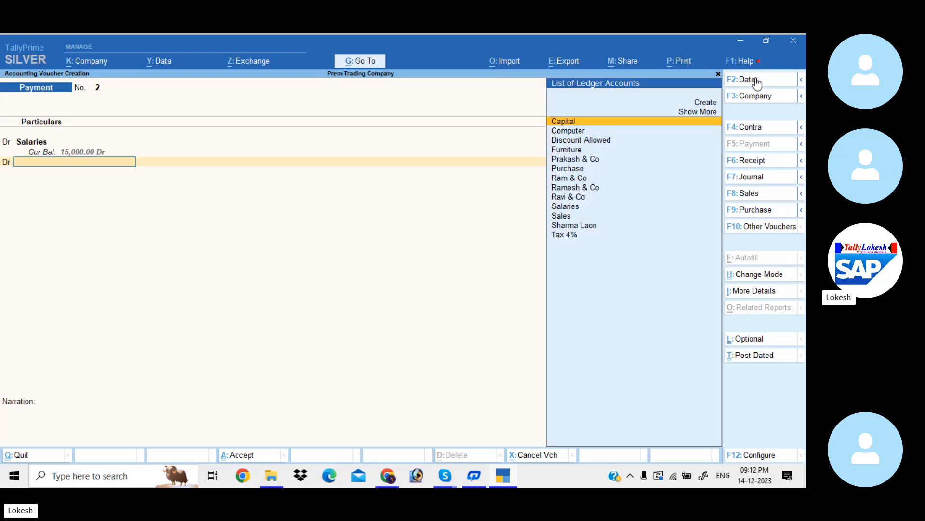
{"action": "key", "text": "alt+c"}
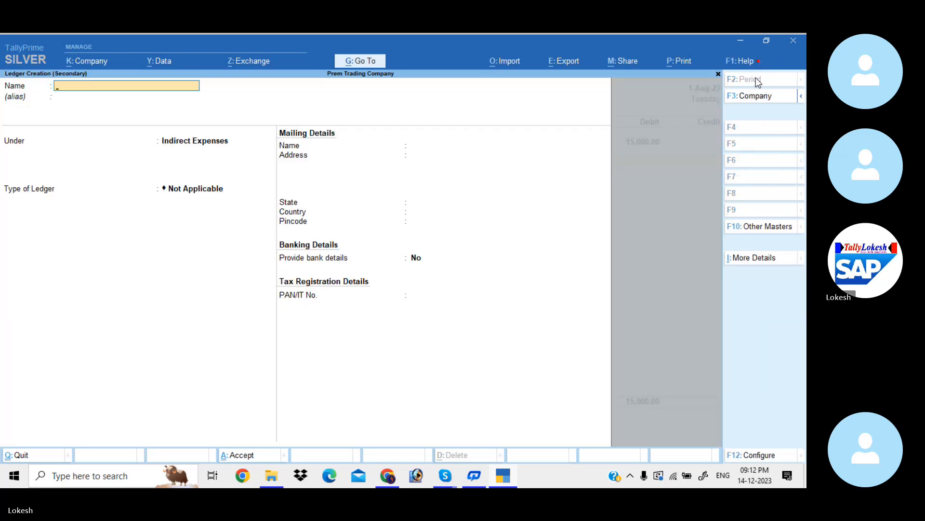
{"action": "type", "text": "Wages"}
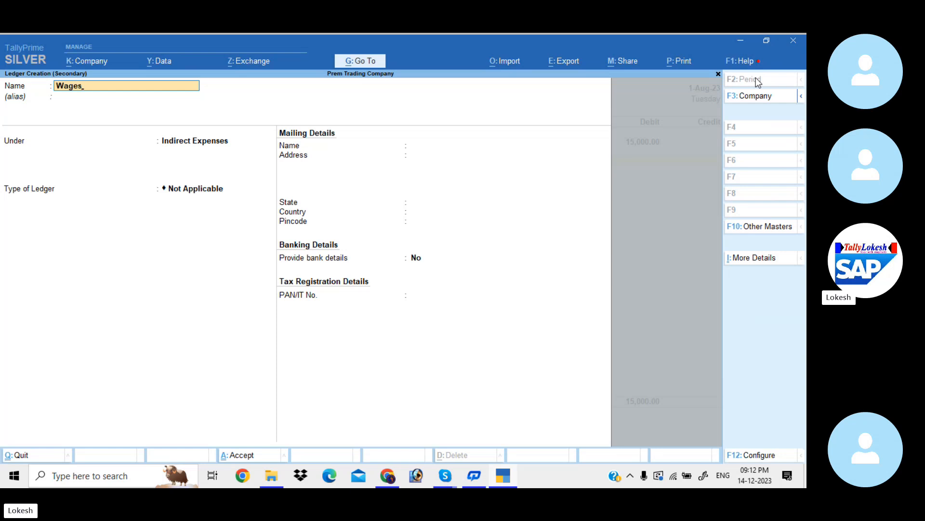
{"action": "key", "text": "Return"}
{"action": "type", "text": "Dir"}
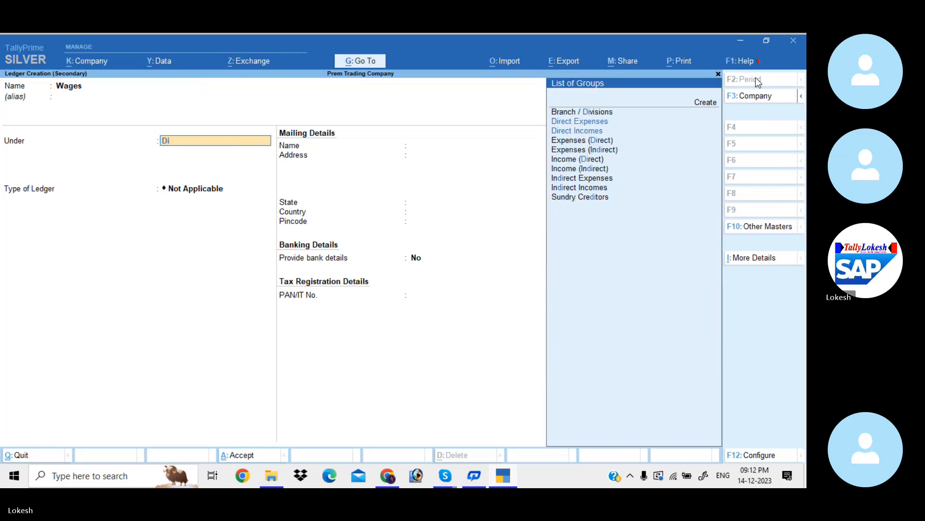
{"action": "key", "text": "Return"}
{"action": "key", "text": "Return"}
{"action": "key", "text": "Return"}
{"action": "key", "text": "Return"}
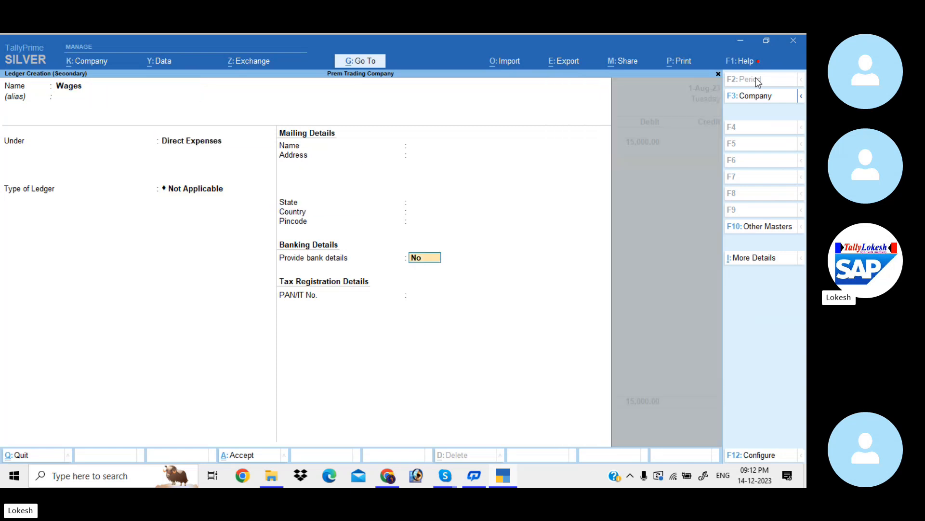
{"action": "key", "text": "Return"}
{"action": "type", "text": "10000"}
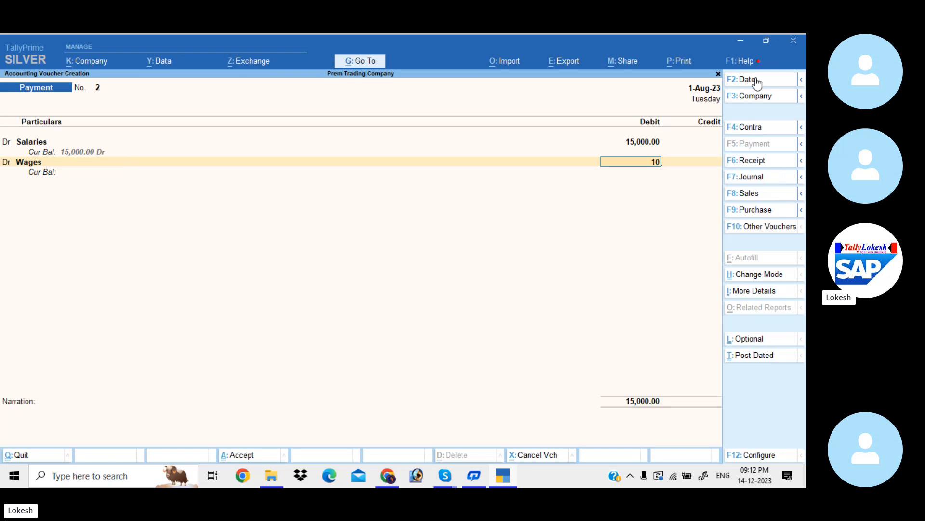
{"action": "key", "text": "Return"}
{"action": "key", "text": "Return"}
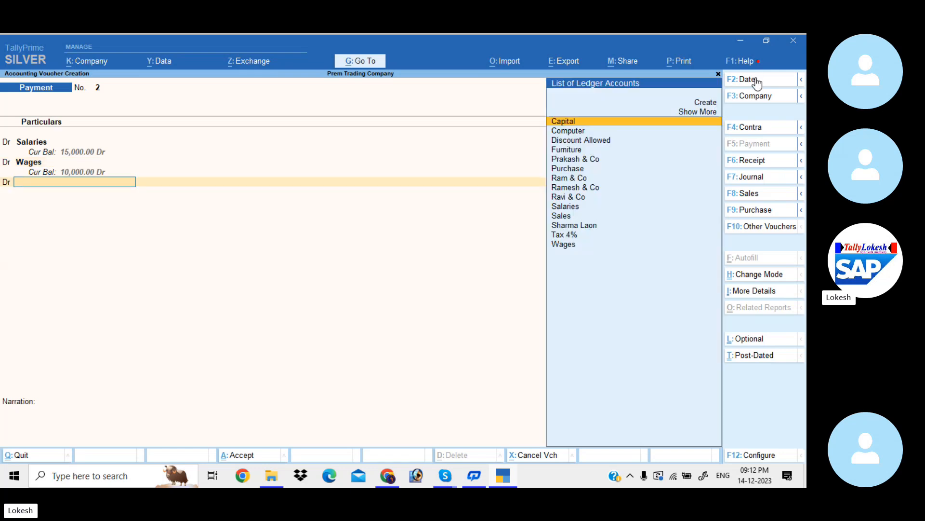
- Add a third debit line and start a new ledger for it named Electricity Bill
{"action": "key", "text": "alt+c"}
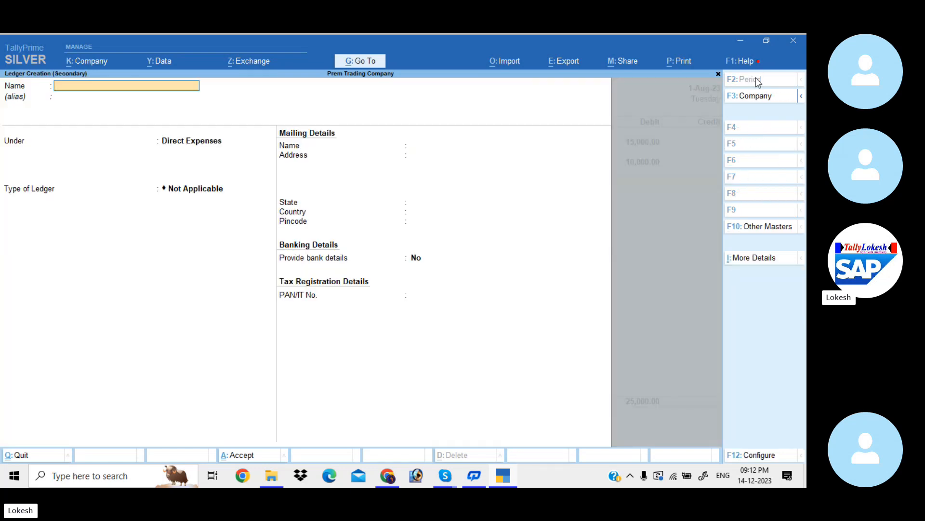
{"action": "type", "text": "Electricity Bill"}
{"action": "key", "text": "Return"}
{"action": "key", "text": "Return"}
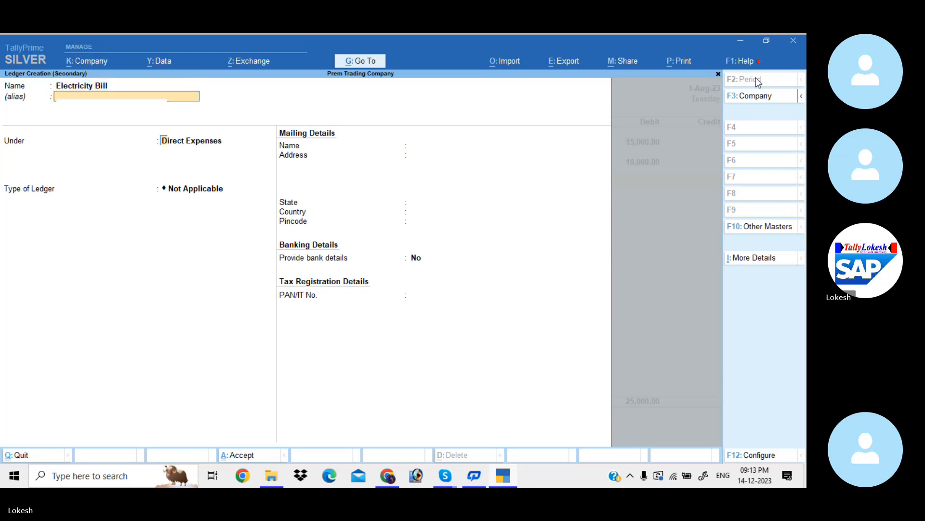
- Place the Electricity Bill ledger under Indirect Expenses, save it and debit it with 7,000
{"action": "type", "text": "In"}
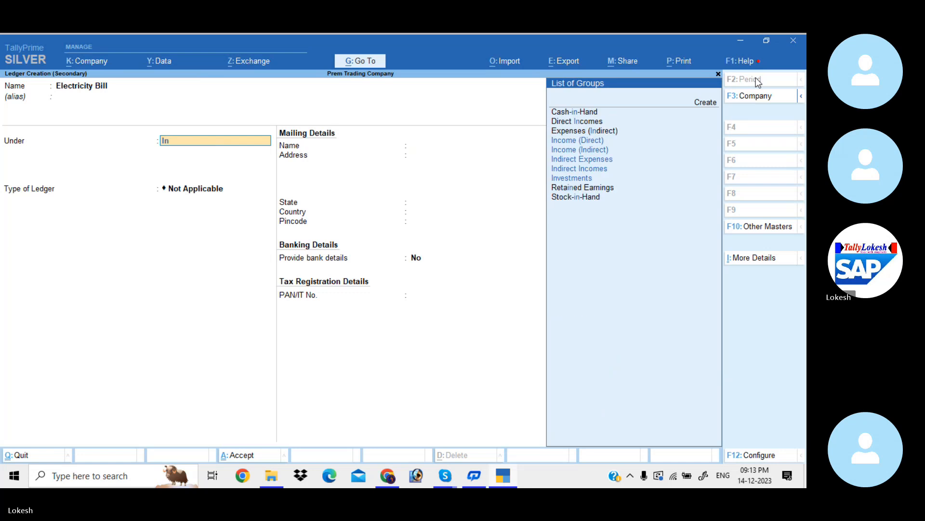
{"action": "key", "text": "Down"}
{"action": "key", "text": "Down"}
{"action": "key", "text": "Return"}
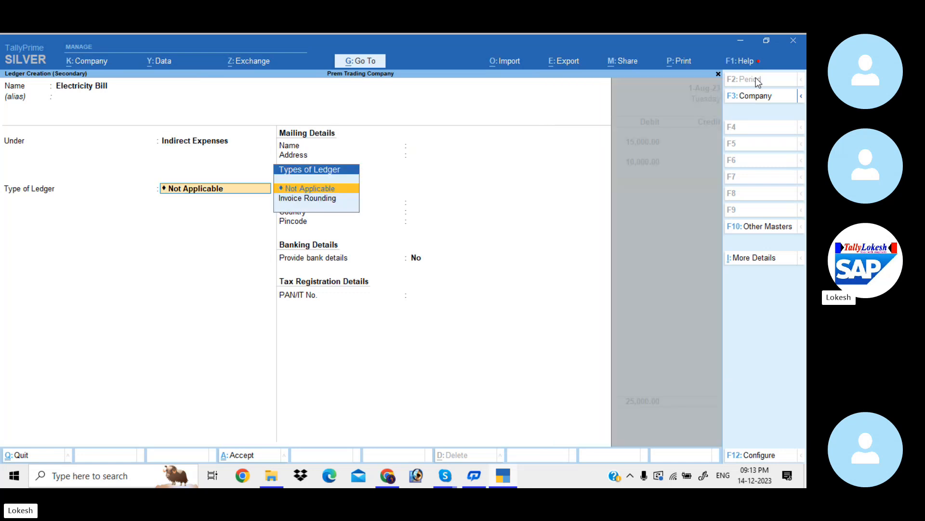
{"action": "key", "text": "Return"}
{"action": "key", "text": "Return"}
{"action": "key", "text": "Return"}
{"action": "key", "text": "Return"}
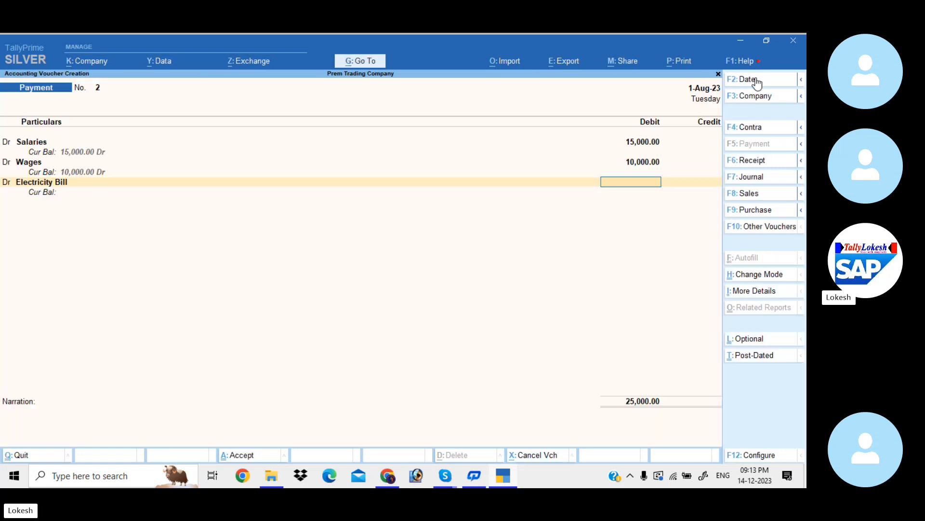
{"action": "type", "text": "7000"}
- Add a fourth debit line and create a Tele Bill ledger for it, keeping the Indirect Expenses group
{"action": "key", "text": "Return"}
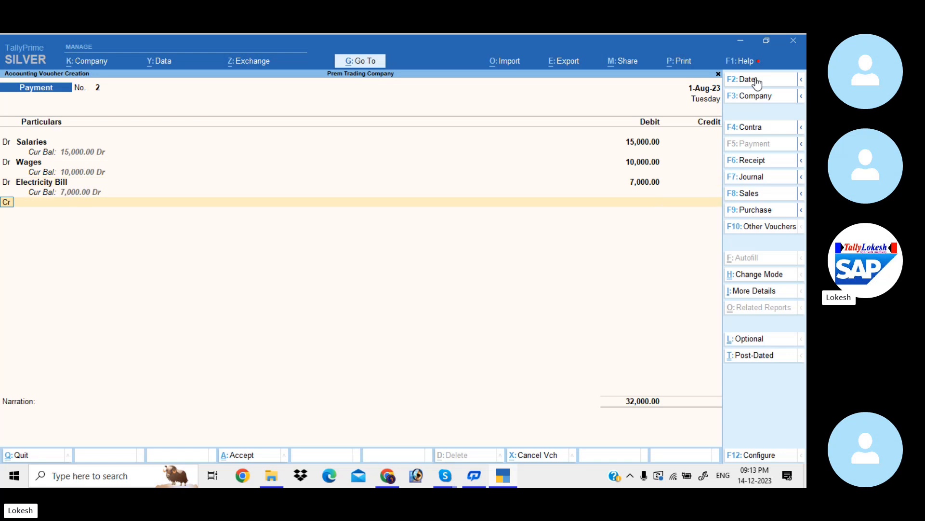
{"action": "type", "text": "d"}
{"action": "key", "text": "Return"}
{"action": "key", "text": "alt+c"}
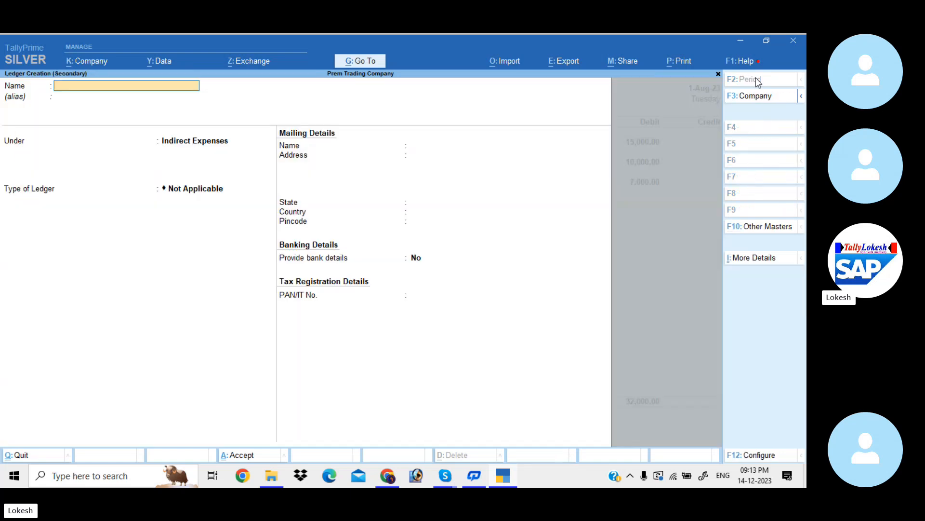
{"action": "type", "text": "Tele Bi"}
{"action": "key", "text": "Return"}
{"action": "key", "text": "Return"}
{"action": "key", "text": "Return"}
{"action": "key", "text": "Return"}
{"action": "key", "text": "Return"}
{"action": "key", "text": "Return"}
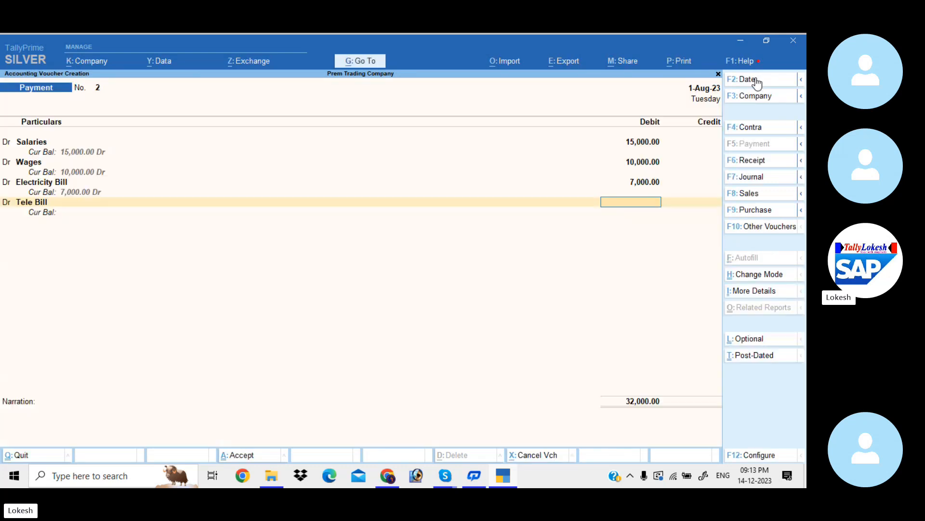
- Debit Tele Bill with 3,000 in the payment voucher
{"action": "type", "text": "700"}
{"action": "key", "text": "BackSpace"}
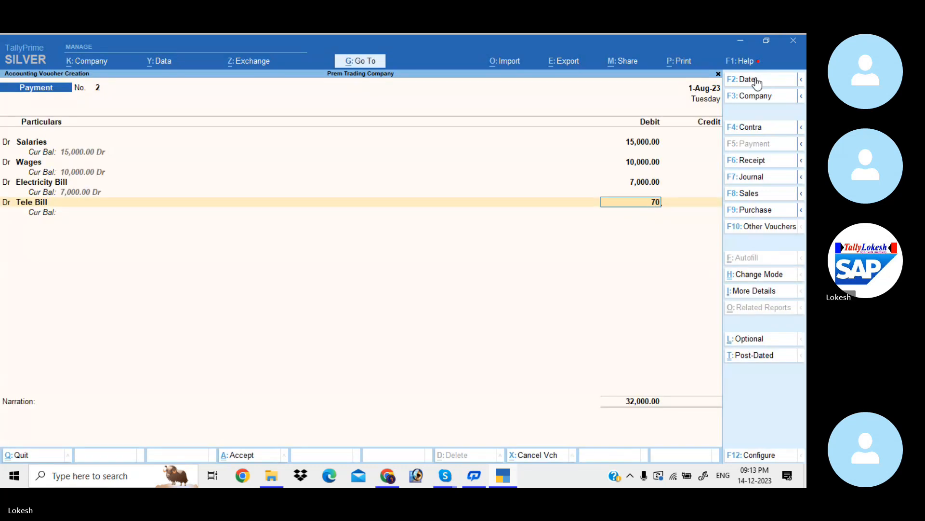
{"action": "key", "text": "BackSpace"}
{"action": "type", "text": "3000"}
{"action": "key", "text": "Return"}
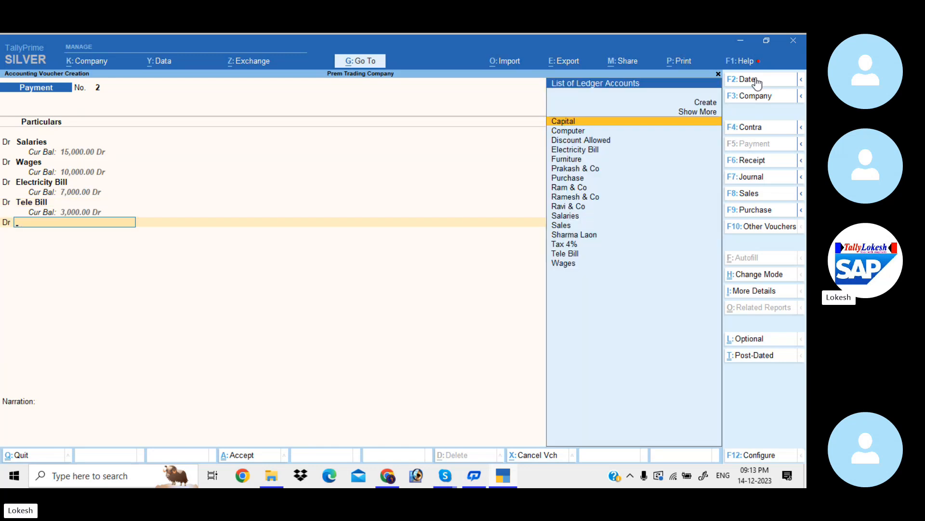
- Start a new ledger named Carriage Inwards for the fifth debit line of the payment voucher
{"action": "key", "text": "alt+c"}
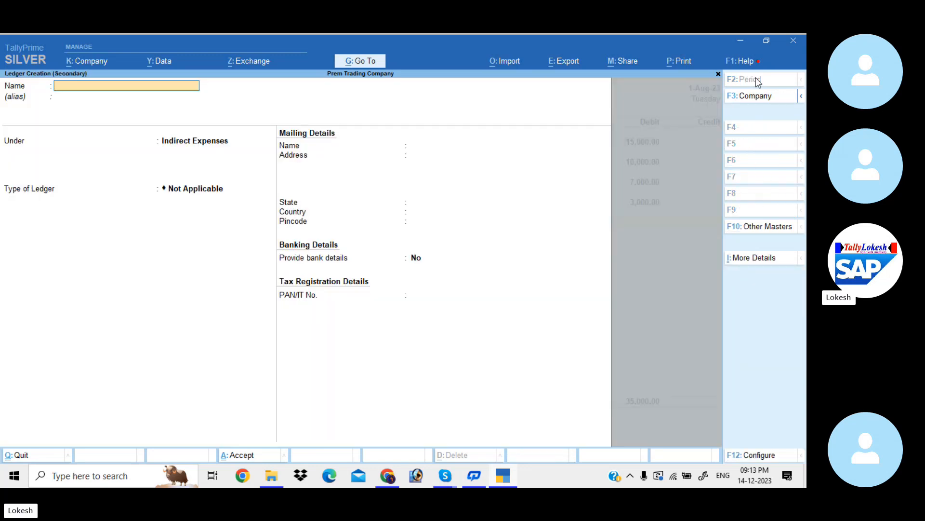
{"action": "type", "text": "Carriage inwards"}
{"action": "key", "text": "Return"}
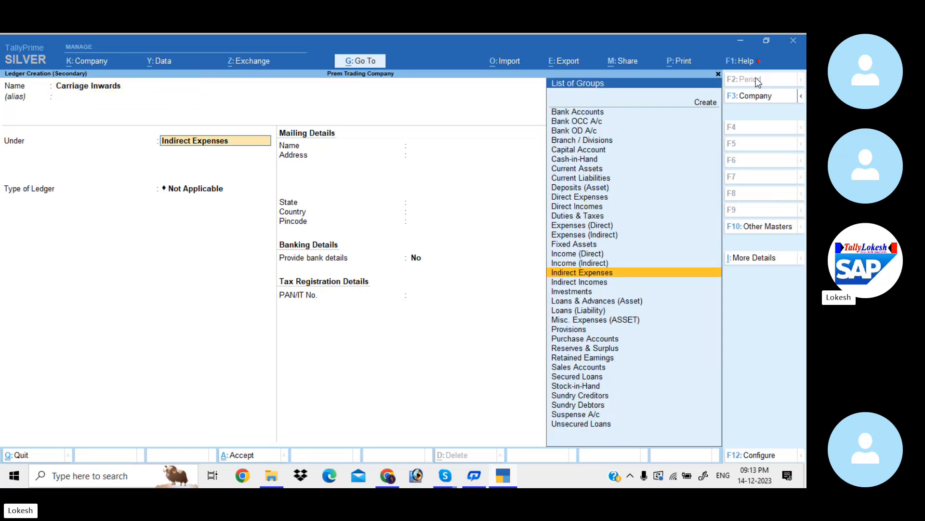
- Place the Carriage Inwards ledger under Direct Expenses, save it and debit it with 5,000
{"action": "type", "text": "Dir"}
{"action": "key", "text": "Return"}
{"action": "key", "text": "Return"}
{"action": "key", "text": "Return"}
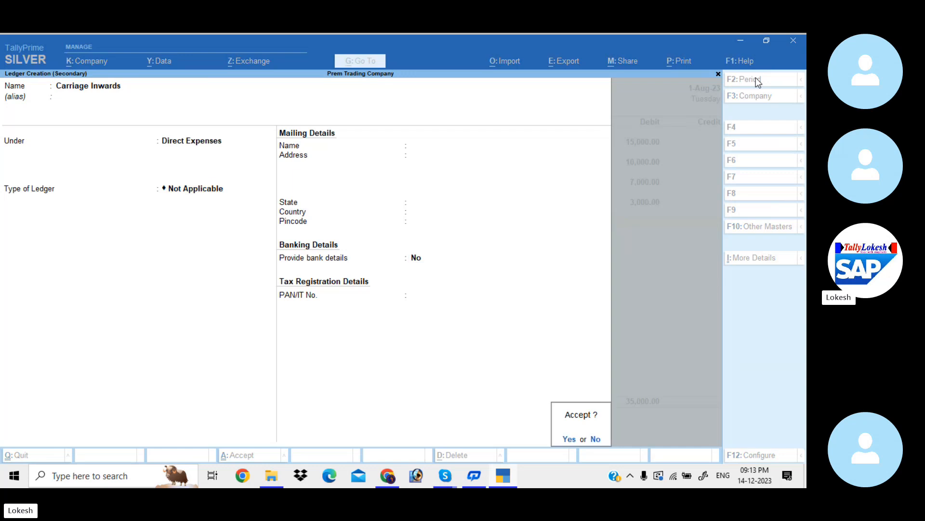
{"action": "key", "text": "Return"}
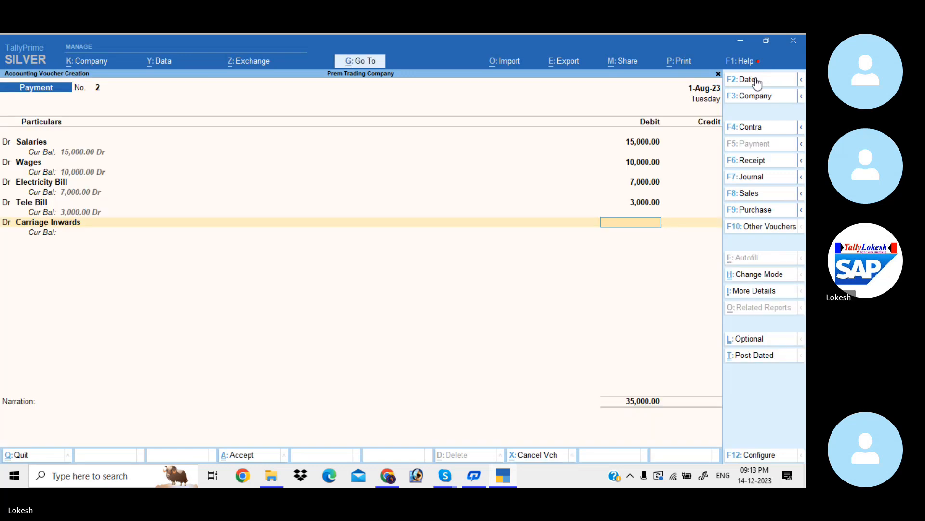
{"action": "type", "text": "5000"}
{"action": "key", "text": "Return"}
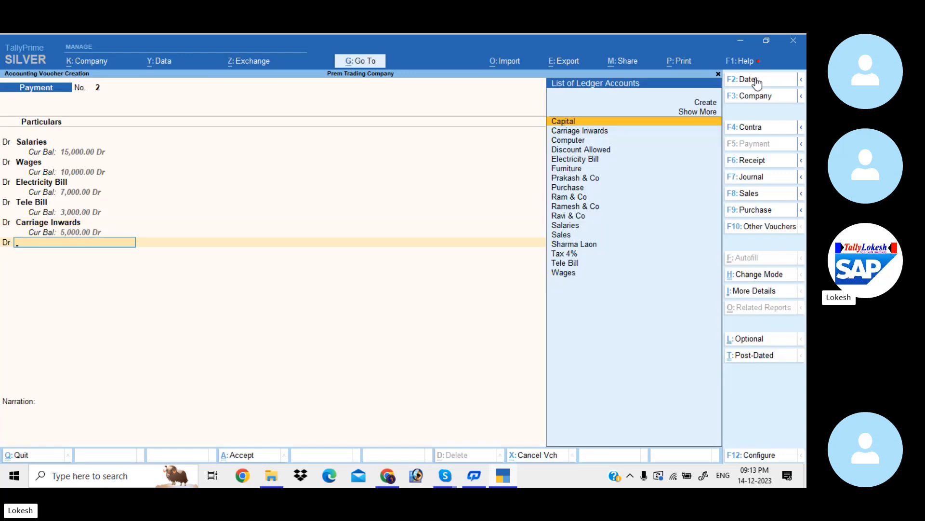
- Start a new ledger named Carriage Outwards for the sixth debit line
{"action": "key", "text": "alt+c"}
{"action": "type", "text": "Car"}
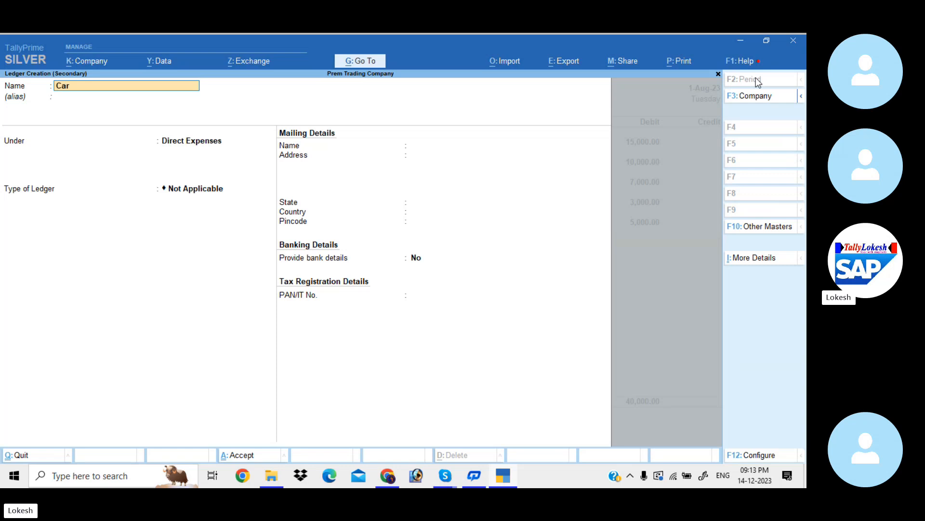
{"action": "type", "text": "riage Outwards"}
{"action": "key", "text": "Return"}
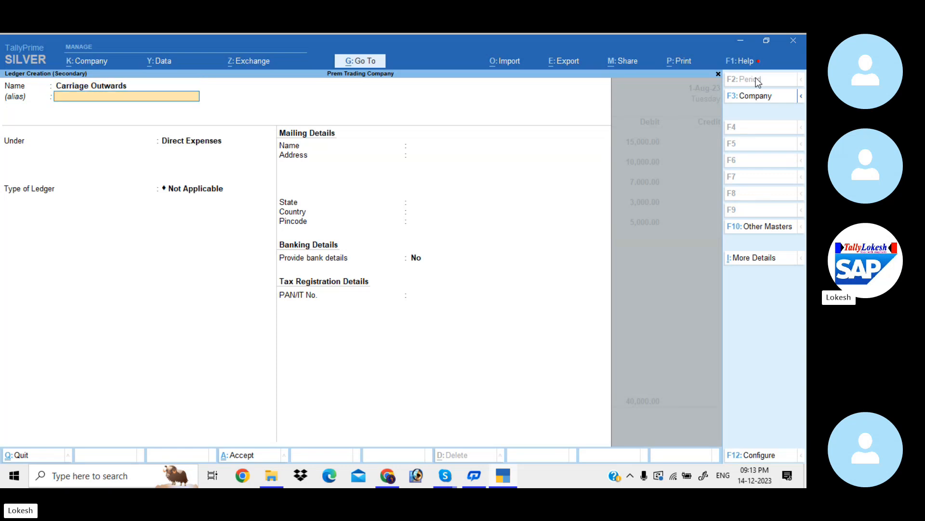
- Place the Carriage Outwards ledger under Indirect Expenses, save it and debit it with 4,000
{"action": "type", "text": "Ind"}
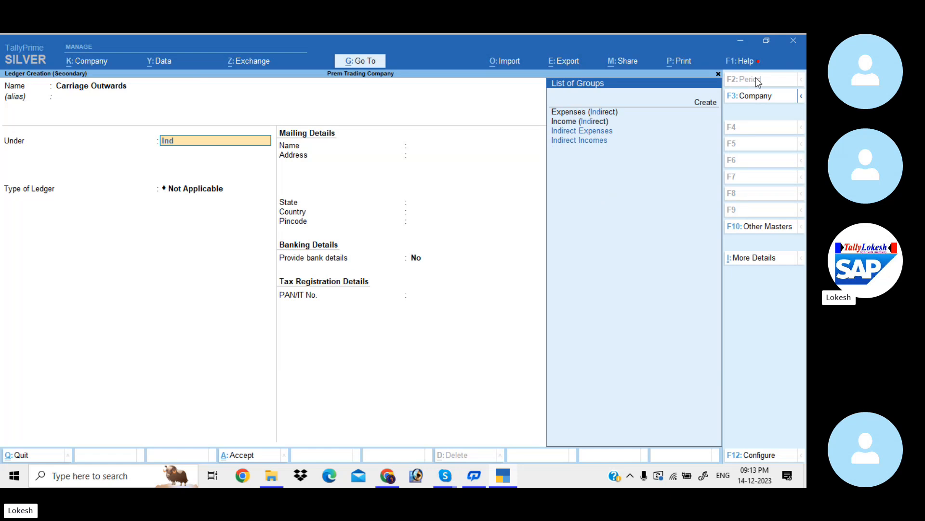
{"action": "key", "text": "Return"}
{"action": "key", "text": "Return"}
{"action": "key", "text": "Return"}
{"action": "key", "text": "Return"}
{"action": "key", "text": "Return"}
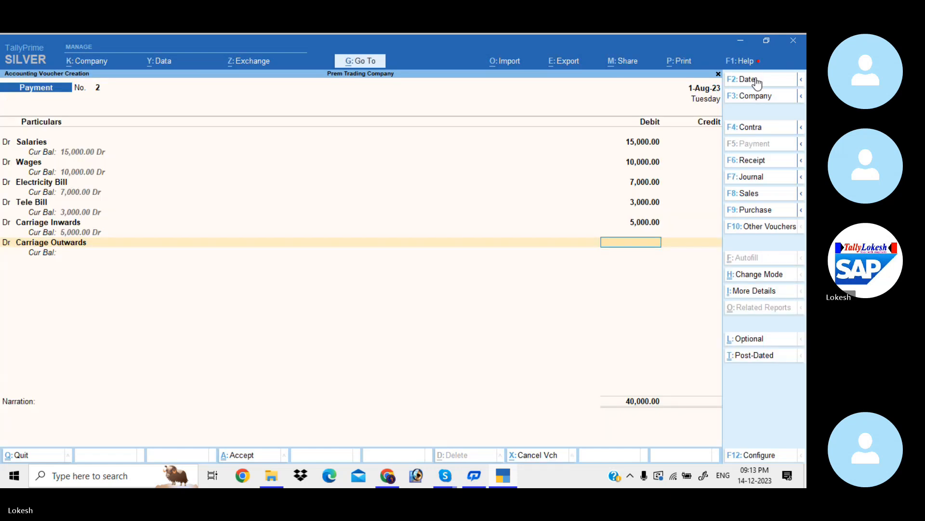
{"action": "type", "text": "4000"}
{"action": "key", "text": "Return"}
{"action": "key", "text": "Return"}
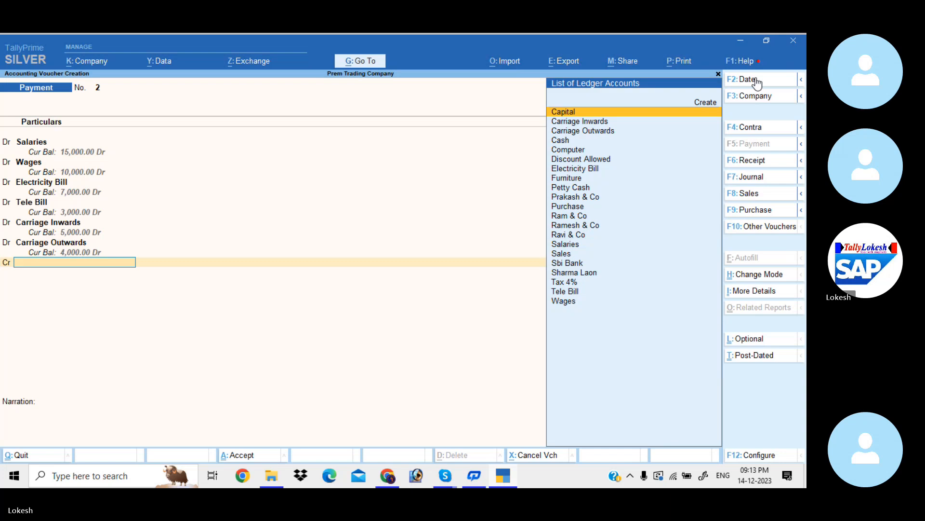
- Credit Cash with the full 44,000 and save the payment voucher without a narration
{"action": "key", "text": "Down"}
{"action": "key", "text": "Down"}
{"action": "key", "text": "Down"}
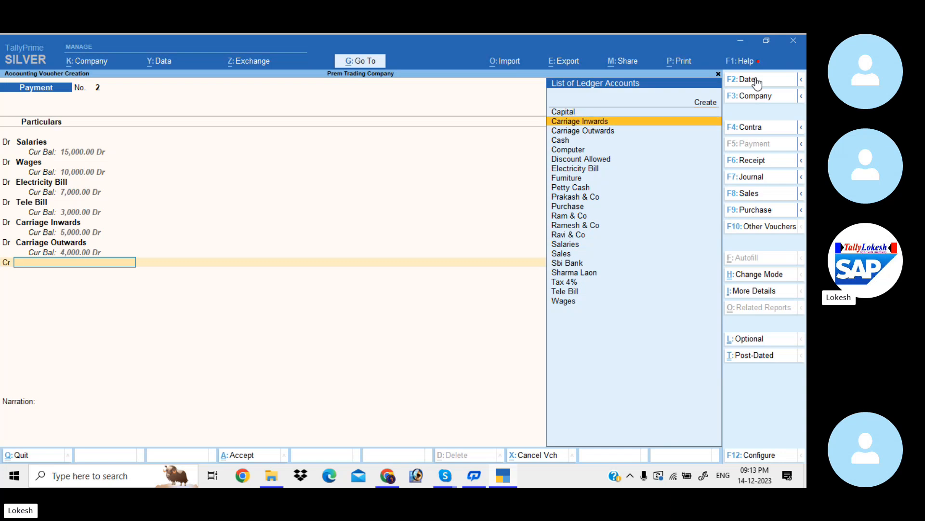
{"action": "key", "text": "Return"}
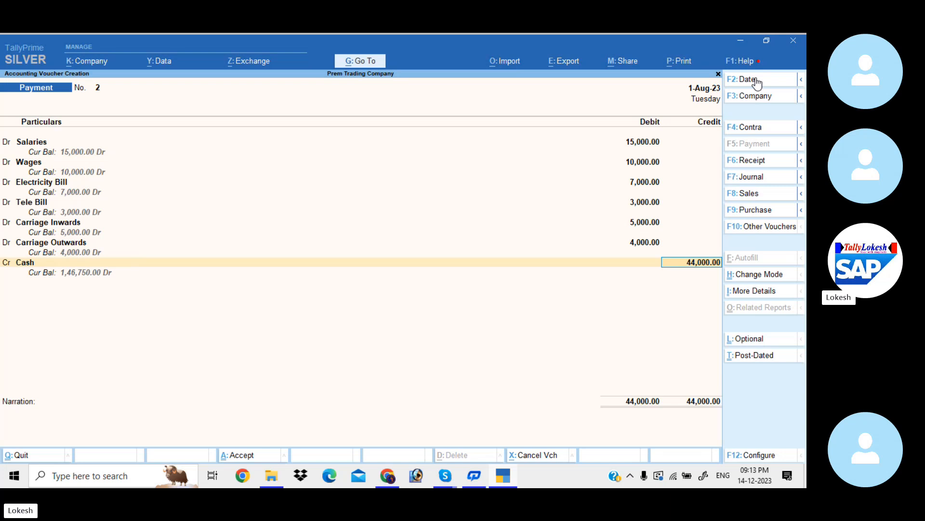
{"action": "key", "text": "Return"}
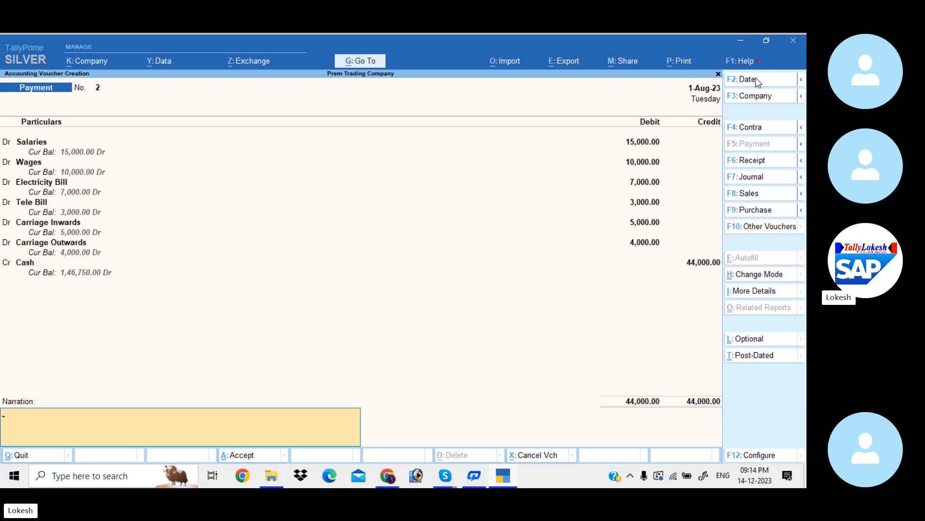
{"action": "key", "text": "Return"}
{"action": "key", "text": "Return"}
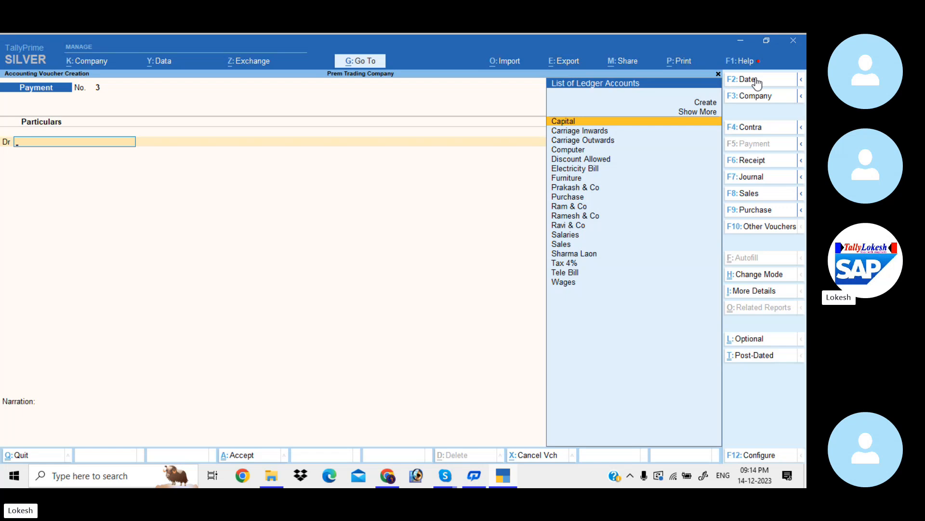
- In the new payment voucher, create a Conveyance ledger under Indirect Expenses and debit it with 500
{"action": "type", "text": "C"}
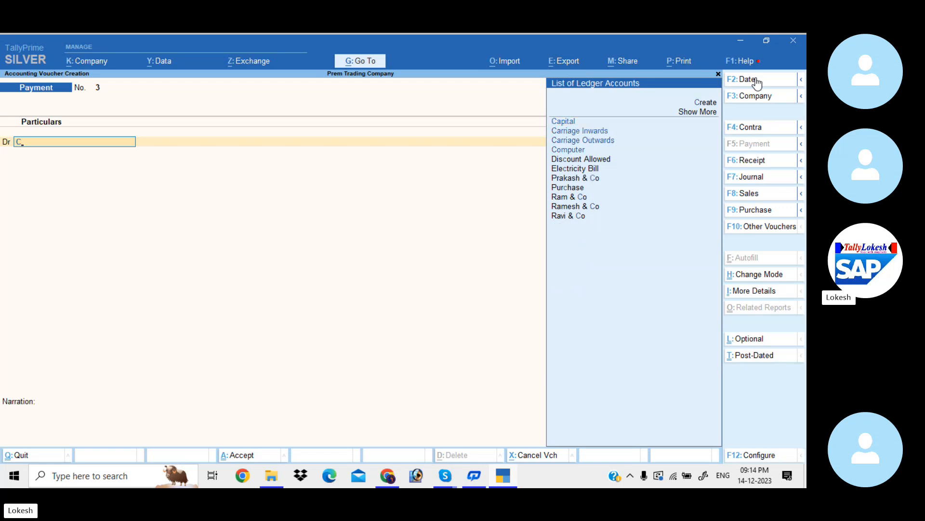
{"action": "key", "text": "alt+c"}
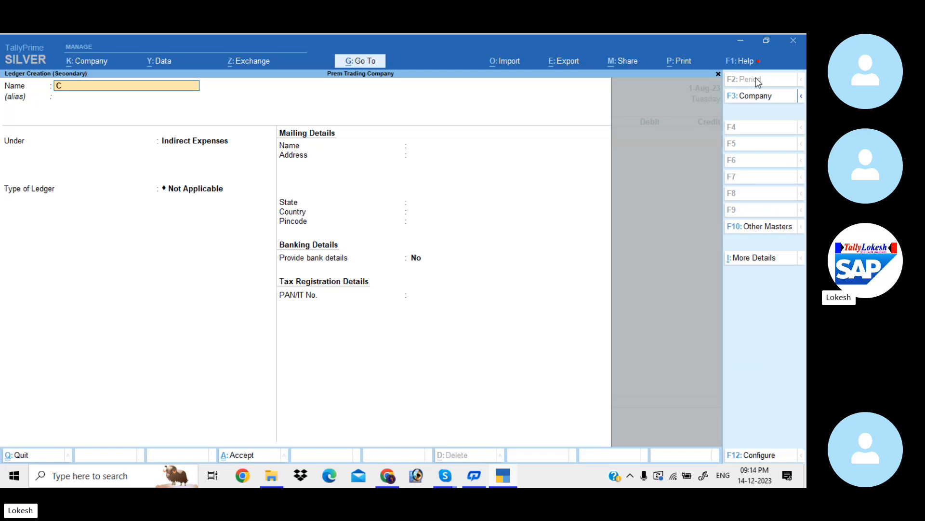
{"action": "type", "text": "onveyance"}
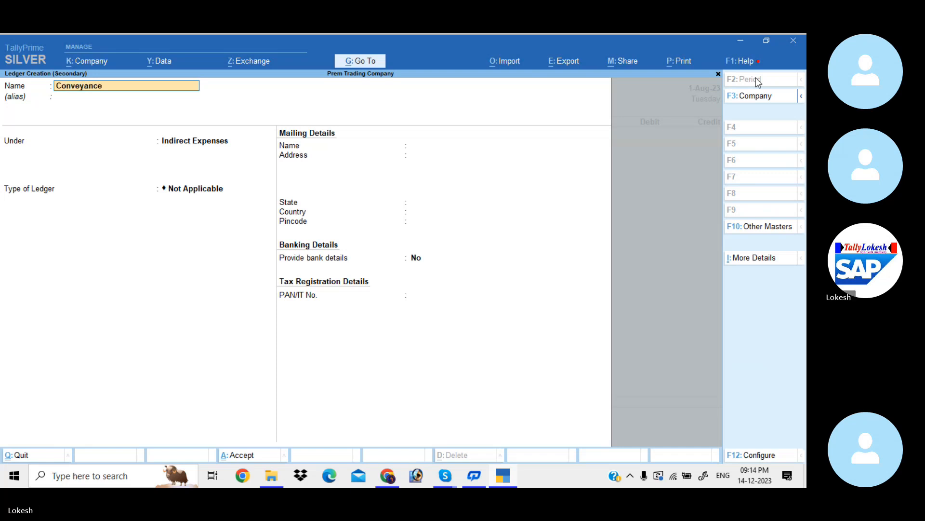
{"action": "key", "text": "Return"}
{"action": "key", "text": "Return"}
{"action": "key", "text": "Return"}
{"action": "key", "text": "Return"}
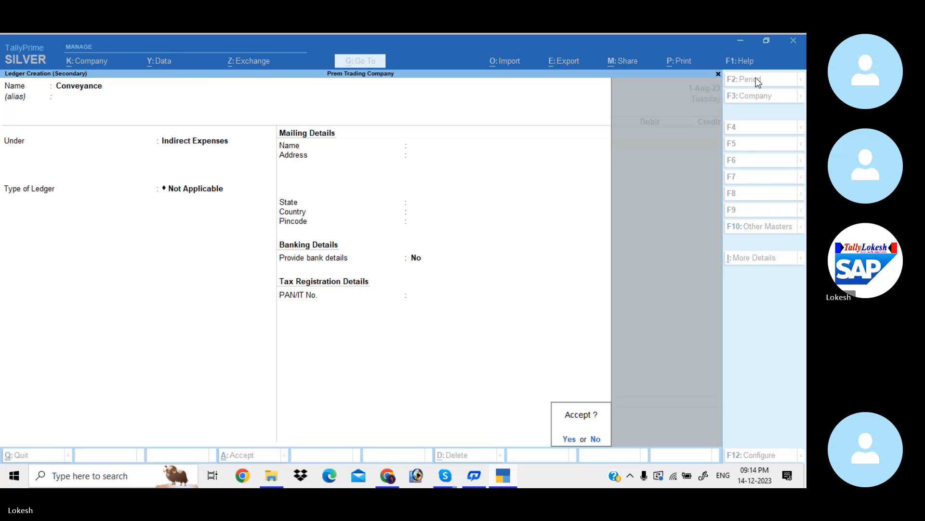
{"action": "key", "text": "Return"}
{"action": "type", "text": "500"}
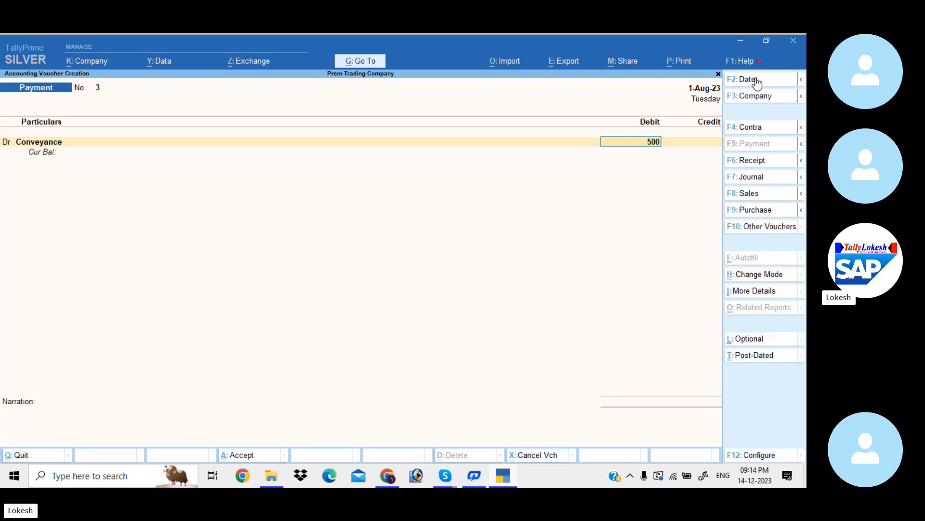
{"action": "key", "text": "Return"}
- Start a new ledger named Staff Welfare for the second debit line
{"action": "key", "text": "alt+c"}
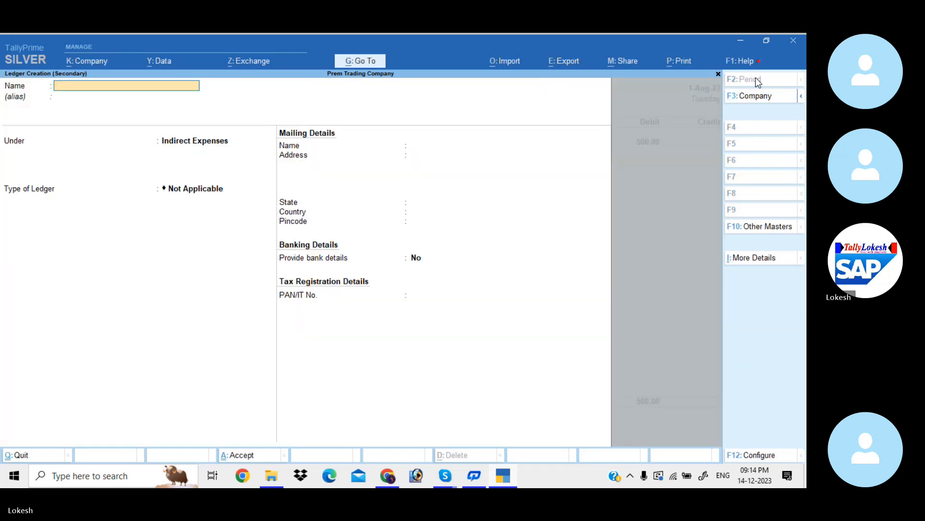
{"action": "type", "text": "Staff Weldfa"}
{"action": "key", "text": "BackSpace"}
{"action": "key", "text": "BackSpace"}
{"action": "type", "text": "fare"}
- Save the Staff Welfare ledger under Indirect Expenses and debit it with 300
{"action": "key", "text": "Return"}
{"action": "key", "text": "Return"}
{"action": "key", "text": "Return"}
{"action": "key", "text": "Return"}
{"action": "key", "text": "Return"}
{"action": "key", "text": "Return"}
{"action": "key", "text": "Return"}
{"action": "key", "text": "Return"}
{"action": "key", "text": "Return"}
{"action": "key", "text": "Return"}
{"action": "key", "text": "Return"}
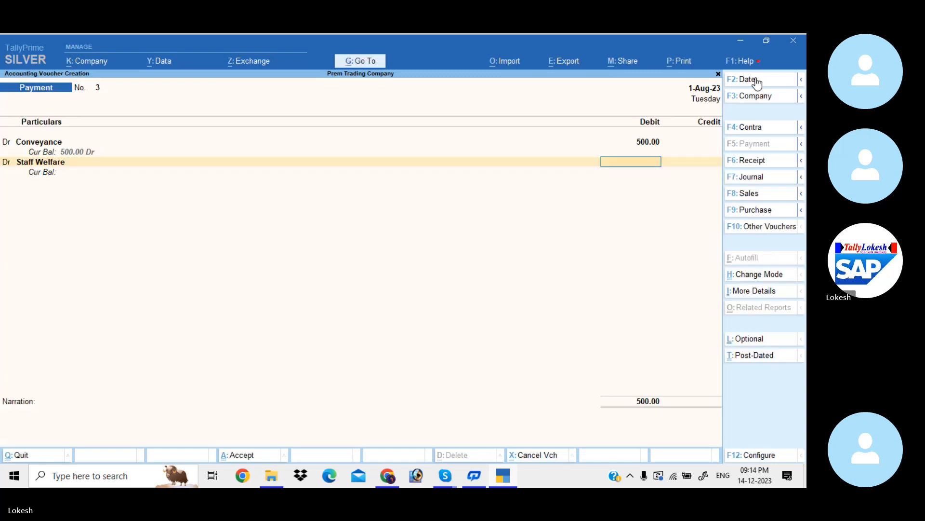
{"action": "type", "text": "300"}
{"action": "key", "text": "Return"}
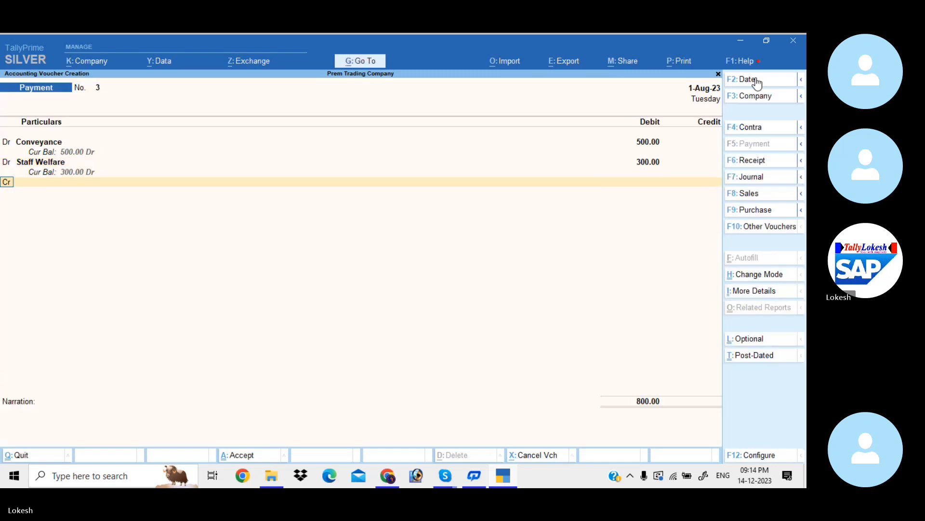
- Create a Postage ledger under Indirect Expenses as a third debit line and debit it with 200
{"action": "key", "text": "alt+c"}
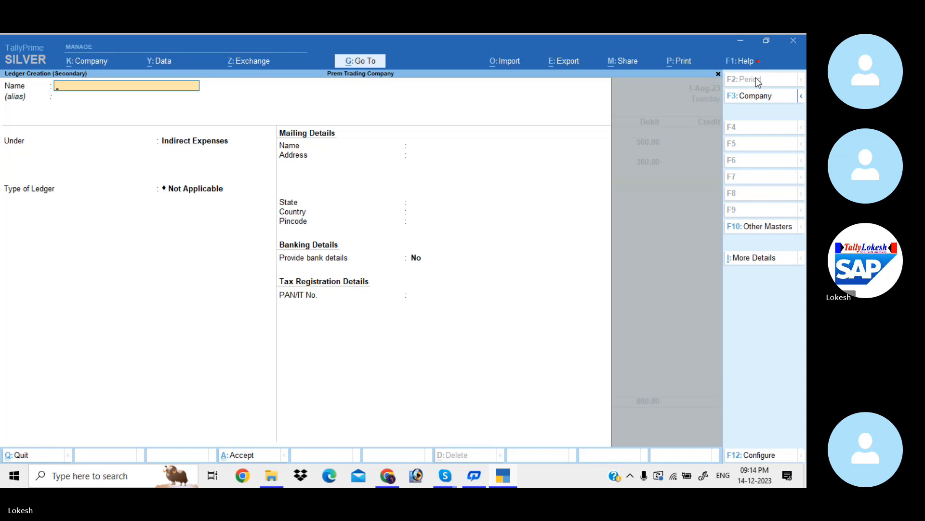
{"action": "type", "text": "Postage"}
{"action": "key", "text": "Return"}
{"action": "key", "text": "Return"}
{"action": "key", "text": "Return"}
{"action": "key", "text": "Return"}
{"action": "key", "text": "Return"}
{"action": "key", "text": "Return"}
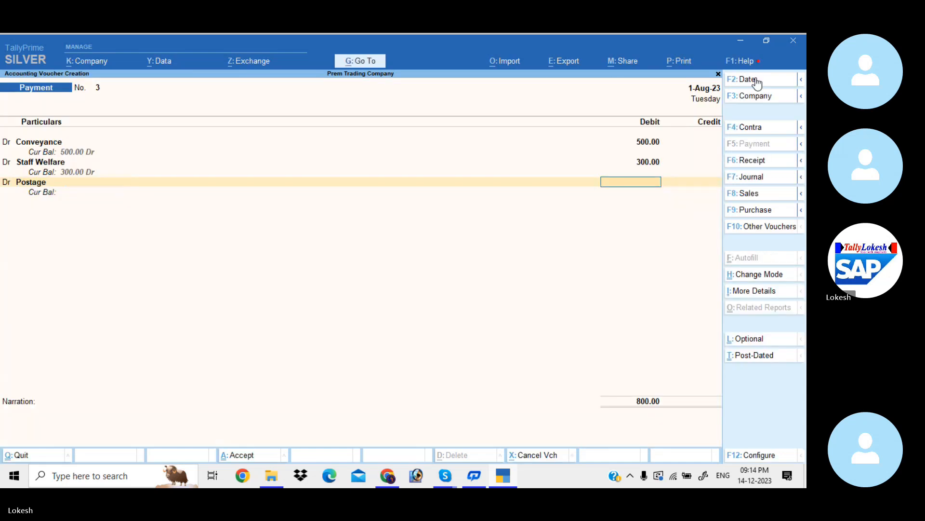
{"action": "type", "text": "200"}
{"action": "key", "text": "Return"}
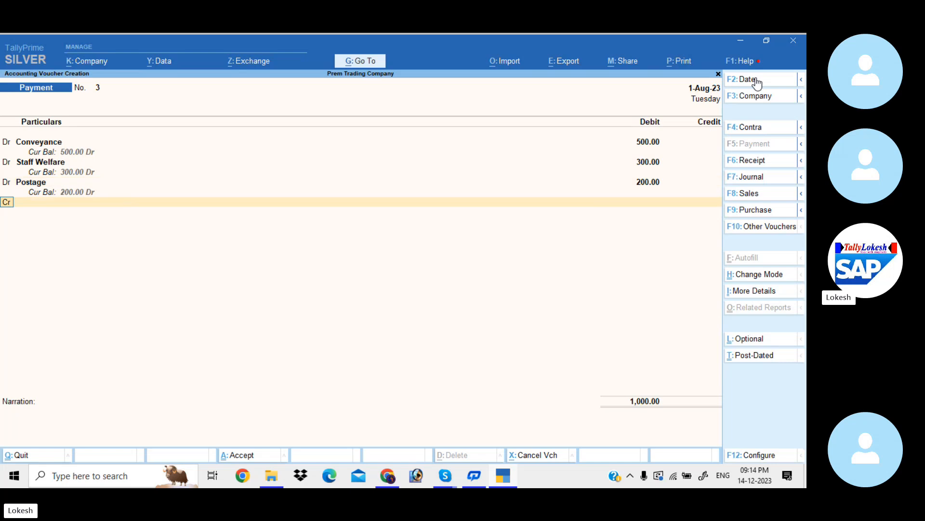
- Create a Stationery ledger under Indirect Expenses as a fourth debit line and debit it with 800
{"action": "key", "text": "alt+c"}
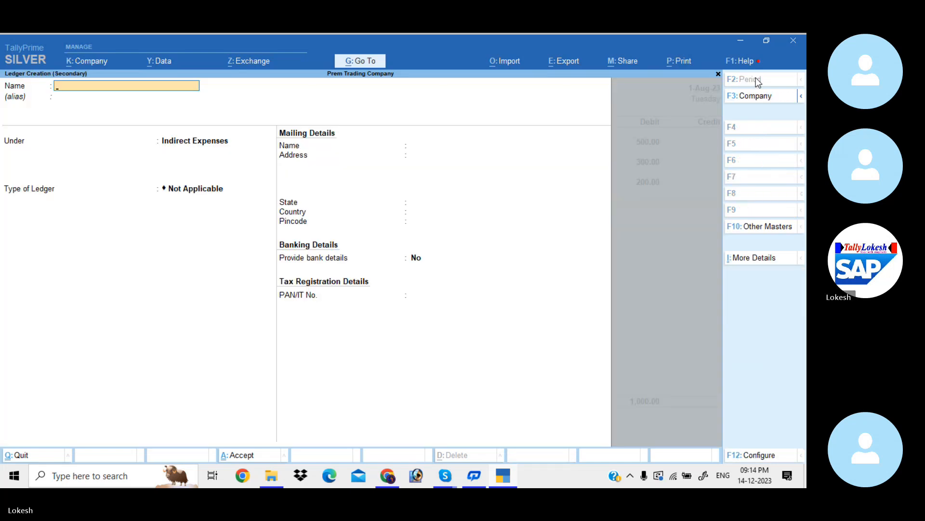
{"action": "type", "text": "Stationery"}
{"action": "key", "text": "Return"}
{"action": "key", "text": "ctrl+a"}
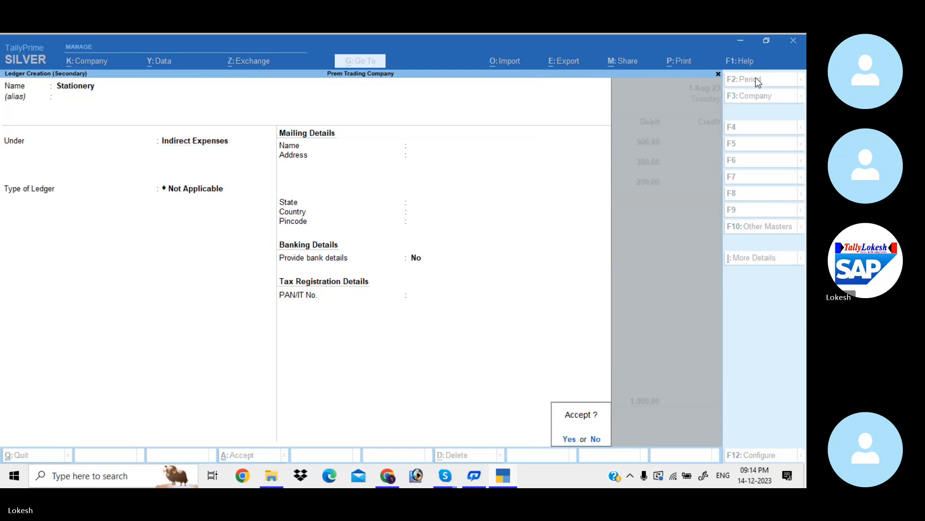
{"action": "key", "text": "Return"}
{"action": "type", "text": "800"}
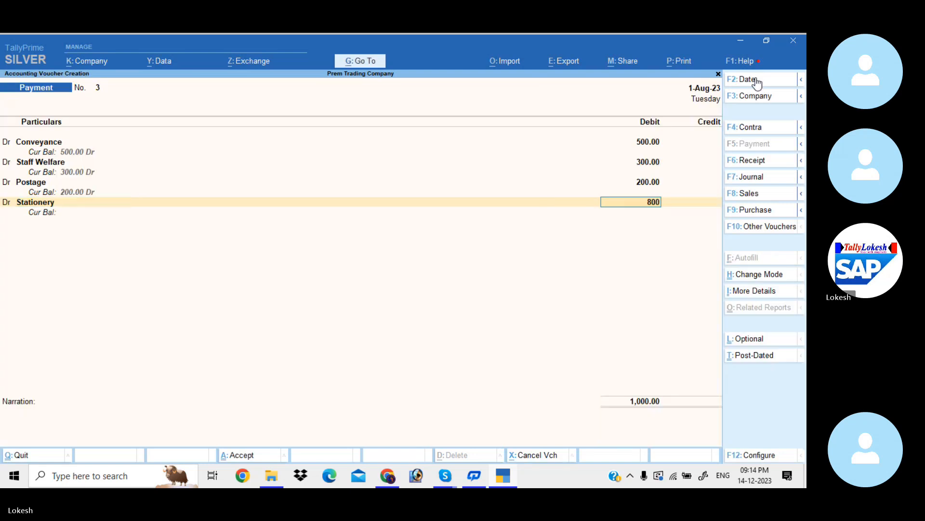
{"action": "key", "text": "Return"}
- Credit Petty Cash with the full 1,800 and save the payment voucher without a narration
{"action": "type", "text": "pet"}
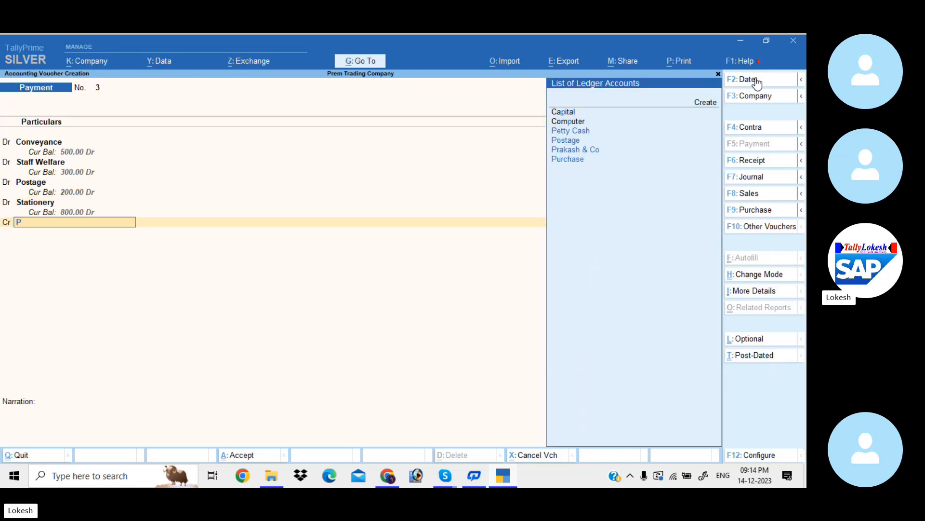
{"action": "key", "text": "Return"}
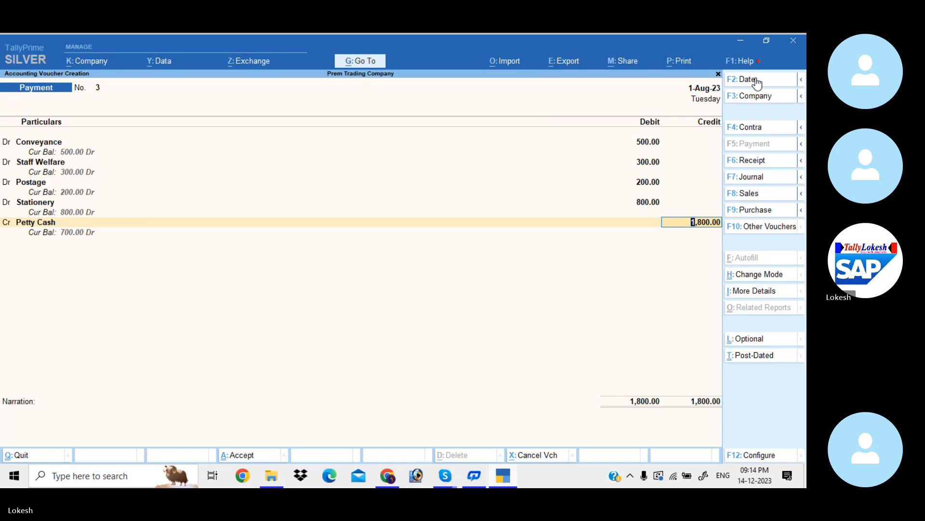
{"action": "key", "text": "Return"}
{"action": "key", "text": "Return"}
{"action": "key", "text": "Return"}
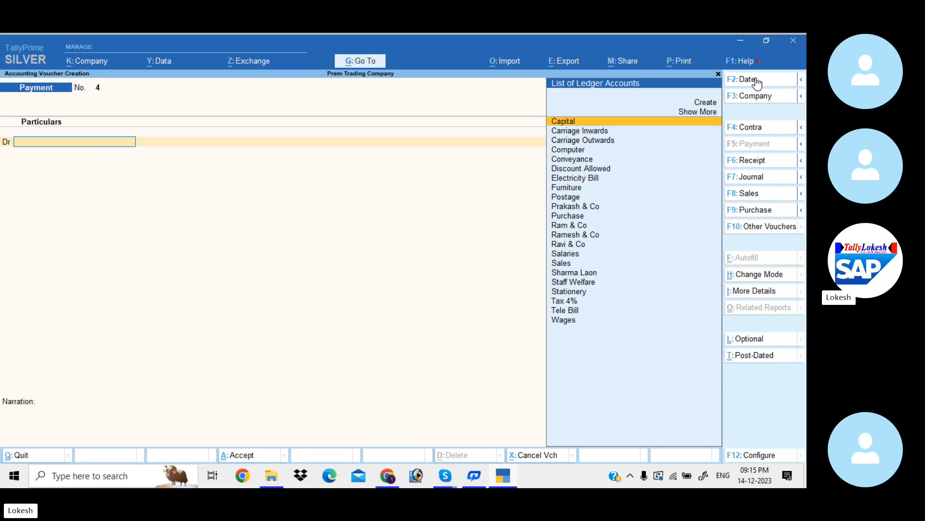
- Start a contra voucher and set its date to 1-Sep-23
{"action": "left_click", "coordinate": [761, 129]}
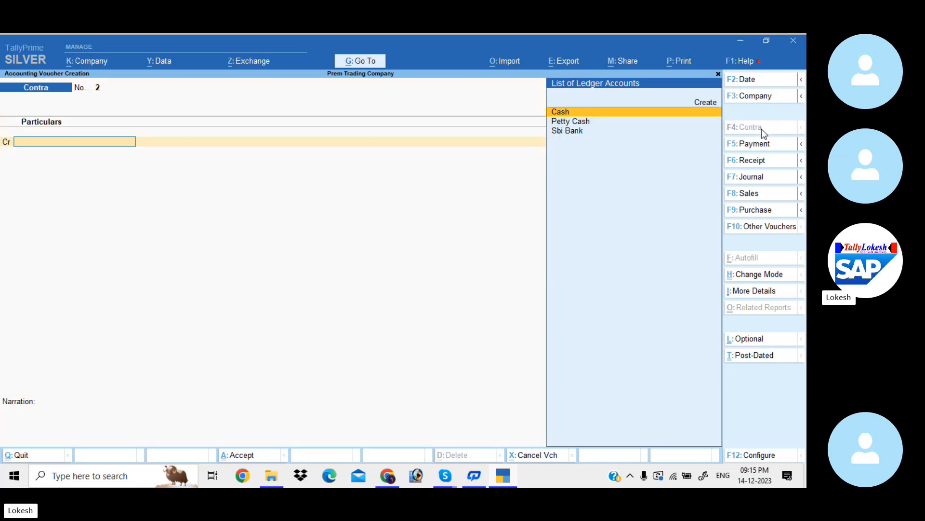
{"action": "left_click", "coordinate": [756, 81]}
{"action": "type", "text": "1-9"}
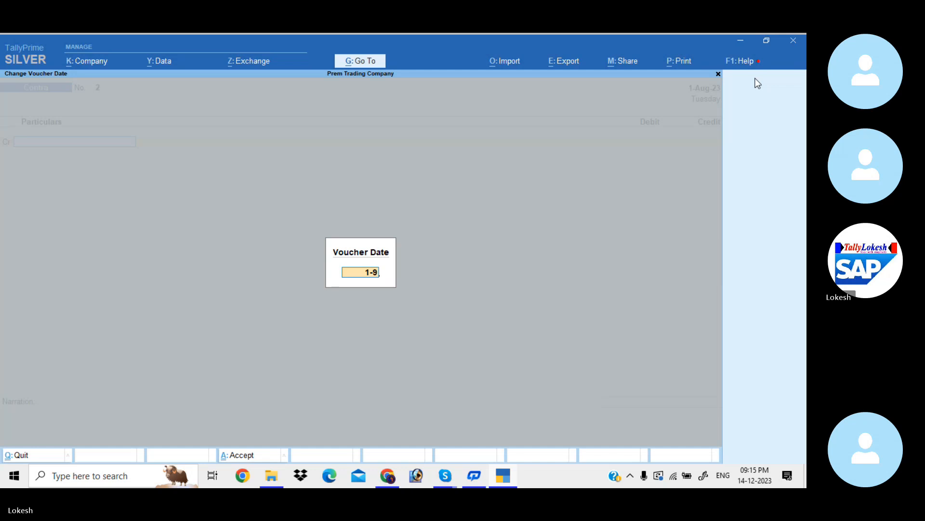
{"action": "key", "text": "Return"}
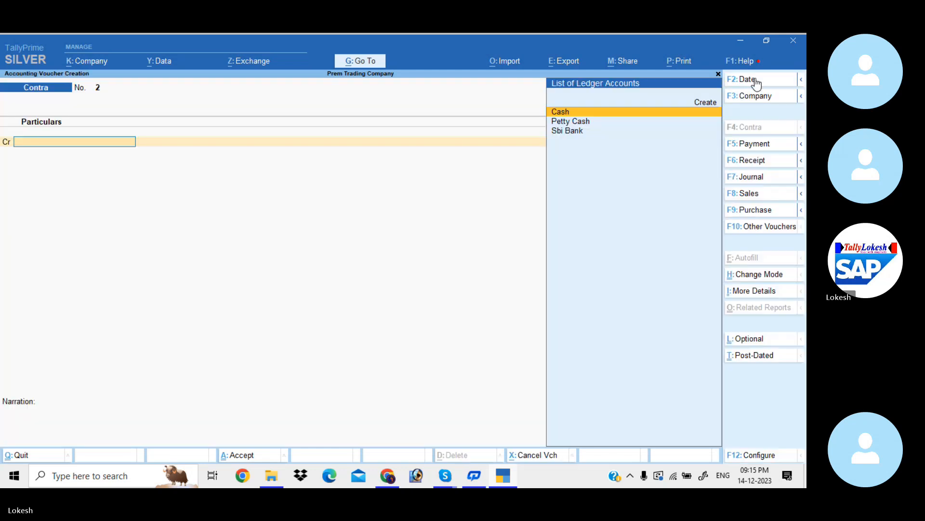
- Credit Sbi Bank with 1,00,000 in the contra voucher and accept the cheque bank allocation without an instrument number
{"action": "key", "text": "Down"}
{"action": "key", "text": "Down"}
{"action": "key", "text": "Return"}
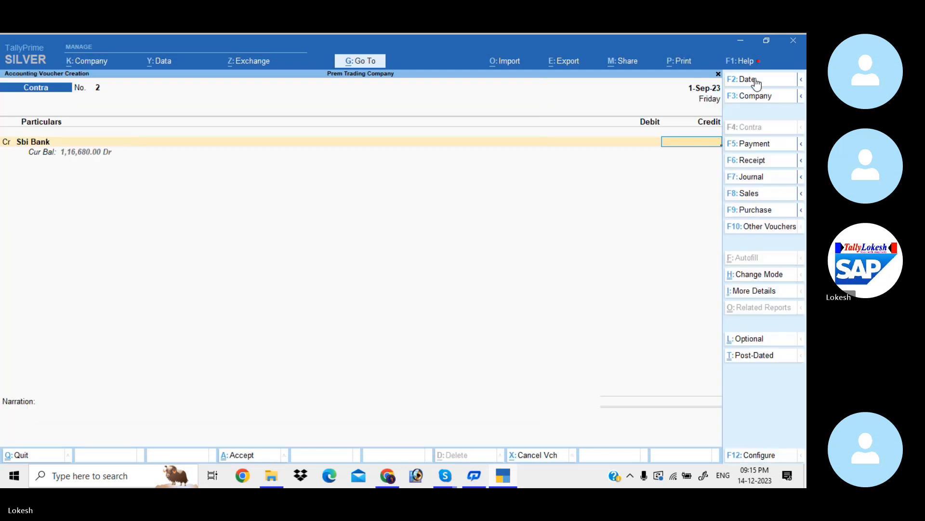
{"action": "type", "text": "100000"}
{"action": "key", "text": "Return"}
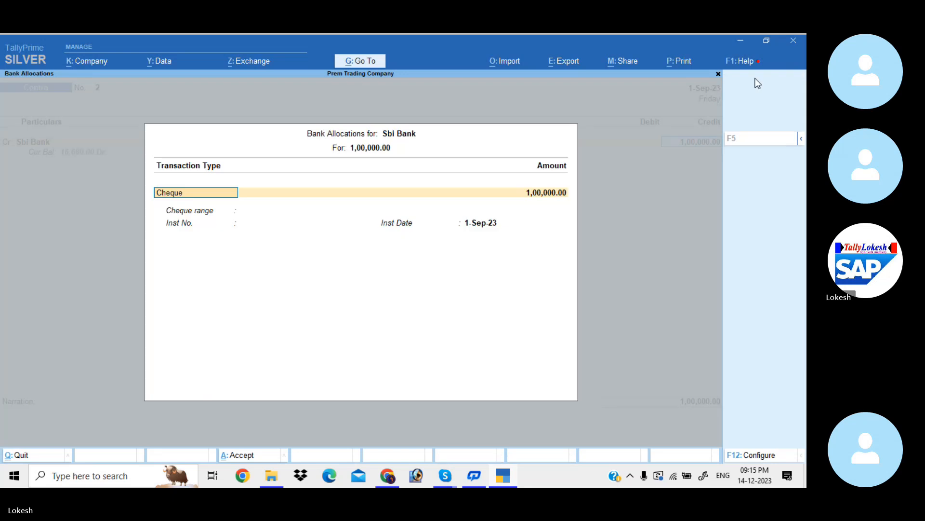
{"action": "key", "text": "Return"}
- Debit Cash with the full 1,00,000 and save the contra voucher without a narration
{"action": "key", "text": "Return"}
{"action": "key", "text": "Return"}
{"action": "key", "text": "Return"}
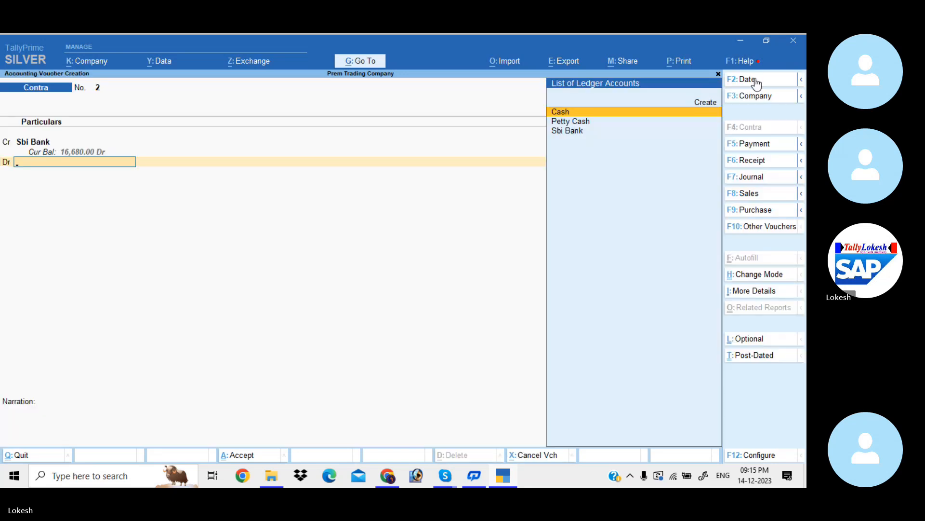
{"action": "key", "text": "Return"}
{"action": "key", "text": "Return"}
{"action": "key", "text": "Return"}
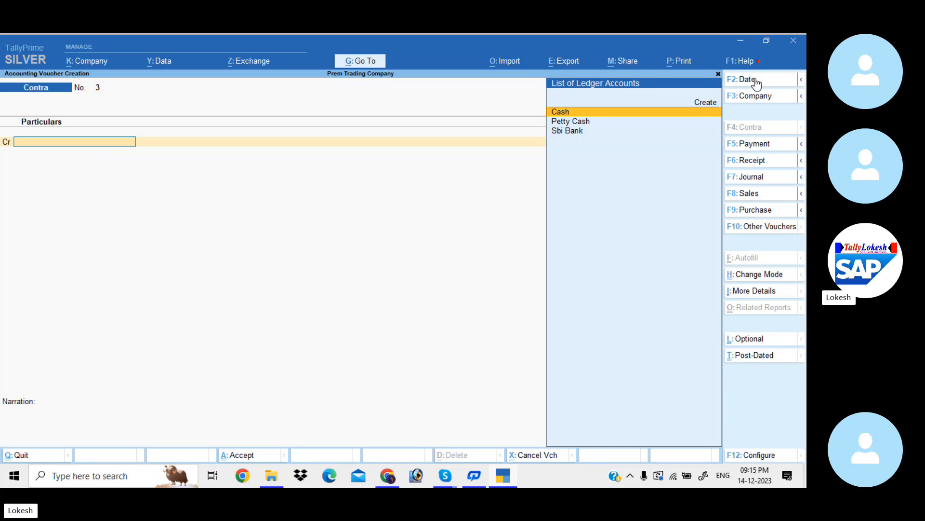
- Date the next contra voucher 2-Sep-23 and credit Cash with 80,000
{"action": "left_click", "coordinate": [756, 82]}
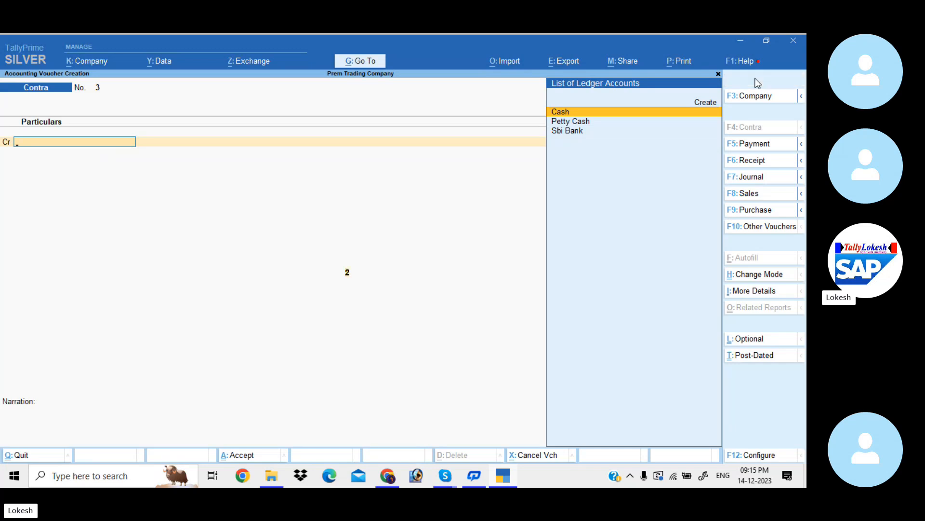
{"action": "type", "text": "2-9"}
{"action": "key", "text": "Return"}
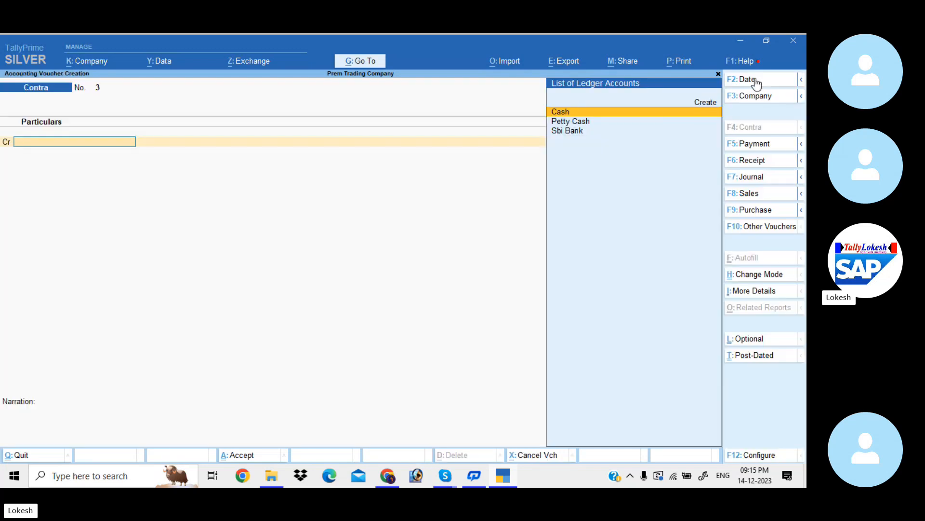
{"action": "key", "text": "Return"}
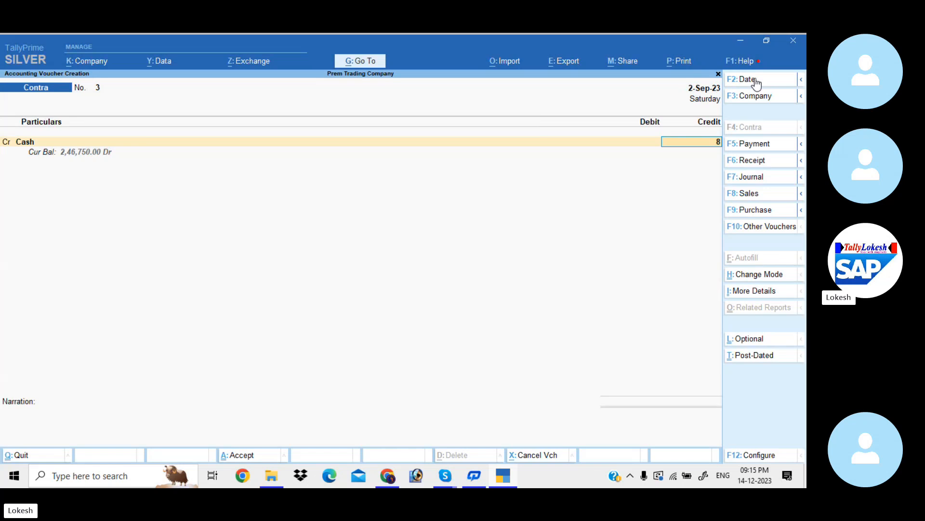
{"action": "type", "text": "80000"}
{"action": "key", "text": "Return"}
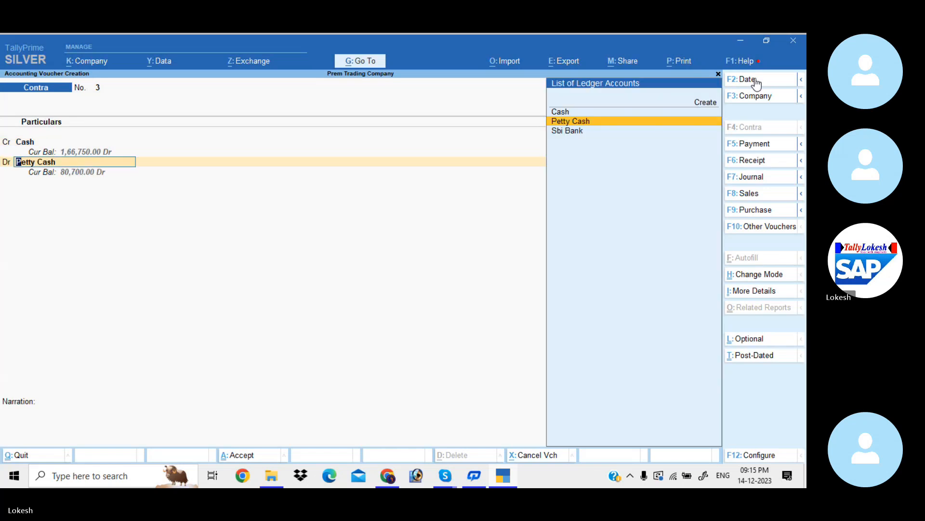
- Debit Sbi Bank with the full 80,000, leave the cash denominations blank, and save the contra voucher without a narration
{"action": "key", "text": "Down"}
{"action": "key", "text": "Return"}
{"action": "key", "text": "Return"}
{"action": "key", "text": "Return"}
{"action": "key", "text": "Return"}
{"action": "key", "text": "Return"}
{"action": "key", "text": "Return"}
{"action": "key", "text": "Return"}
{"action": "key", "text": "Return"}
{"action": "key", "text": "Return"}
{"action": "key", "text": "Return"}
{"action": "key", "text": "Return"}
{"action": "key", "text": "Return"}
{"action": "key", "text": "Return"}
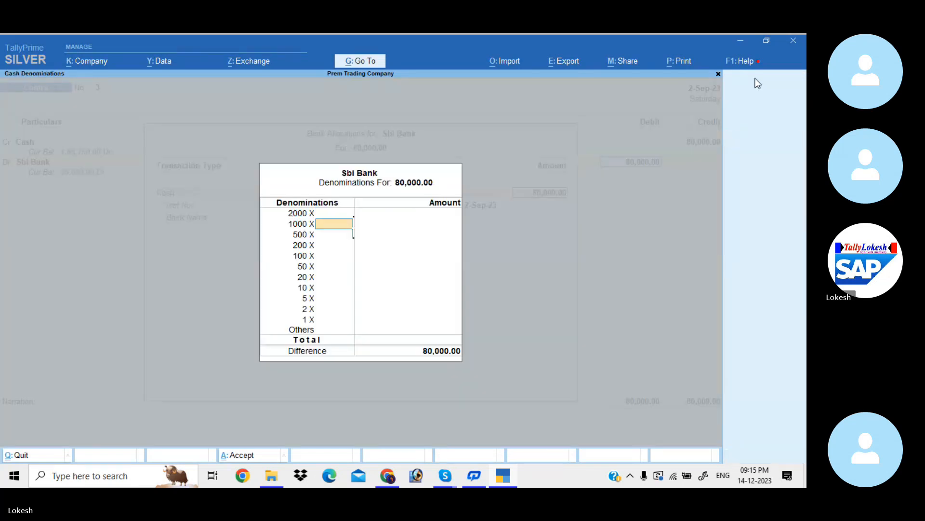
{"action": "key", "text": "Return"}
{"action": "key", "text": "Return"}
{"action": "key", "text": "Return"}
{"action": "key", "text": "Return"}
{"action": "key", "text": "Return"}
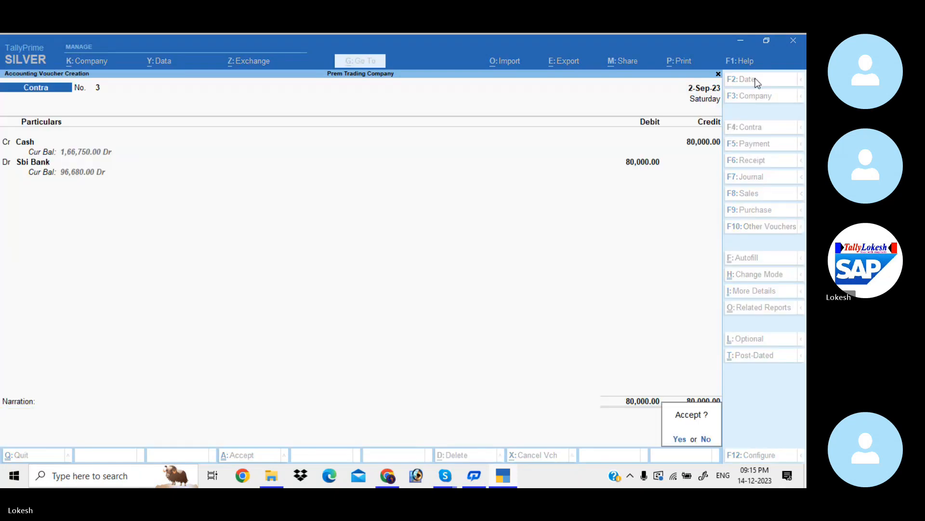
{"action": "key", "text": "Return"}
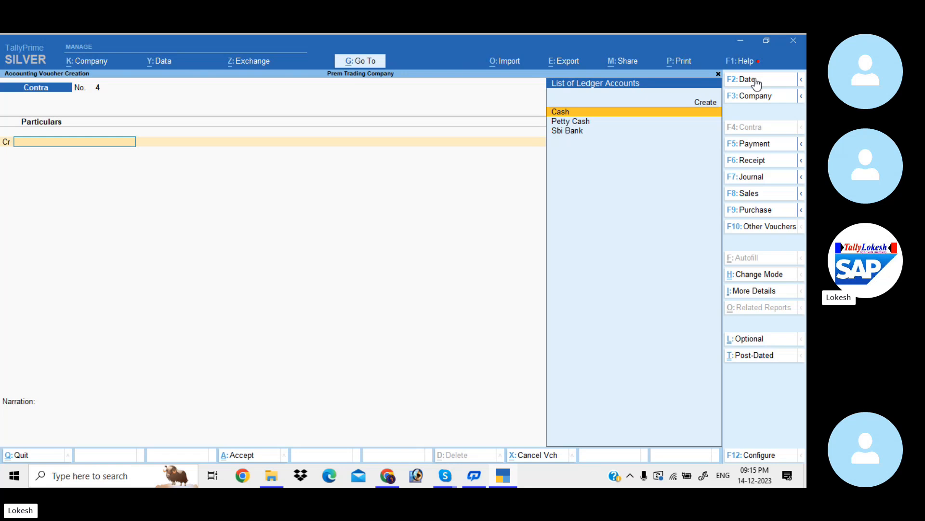
- Start a journal voucher and debit the Stationery ledger with 1,500
{"action": "left_click", "coordinate": [765, 175]}
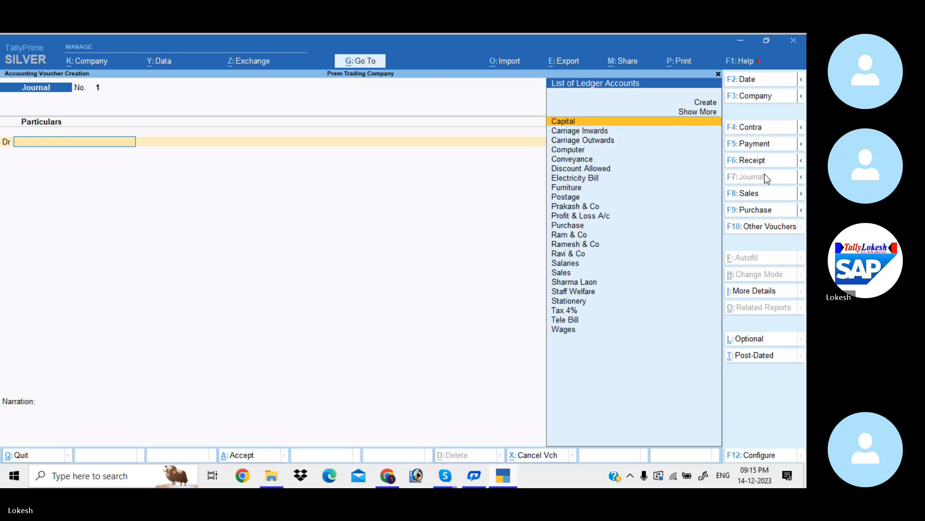
{"action": "type", "text": "St"}
{"action": "key", "text": "Down"}
{"action": "key", "text": "Down"}
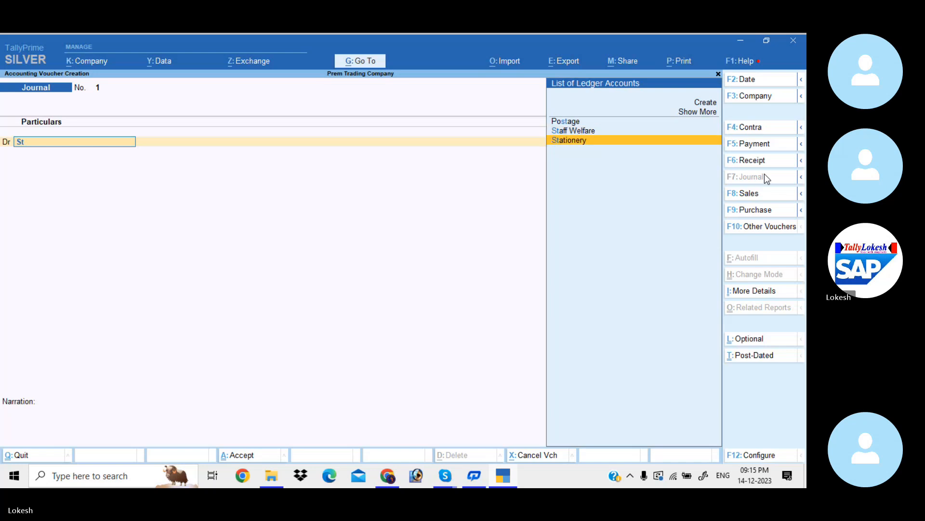
{"action": "key", "text": "Return"}
{"action": "type", "text": "1500"}
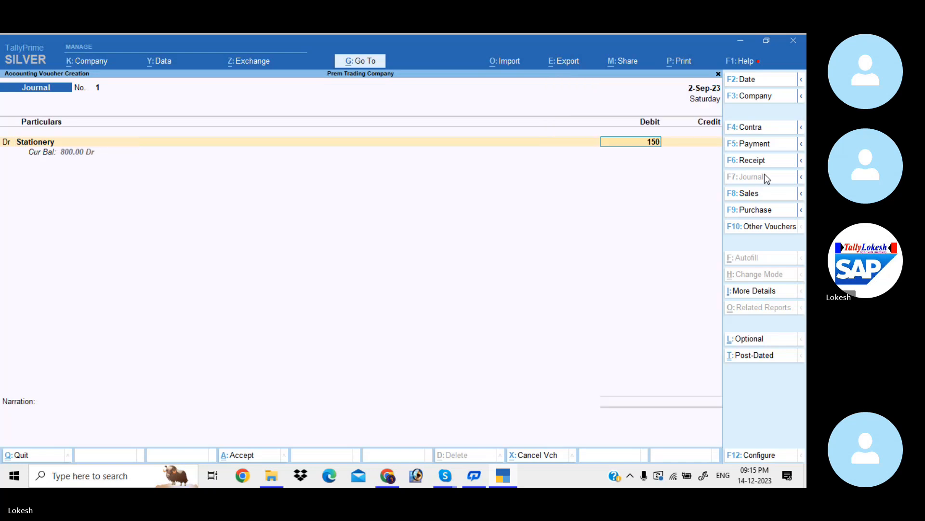
{"action": "key", "text": "Return"}
- Create a Priya Stores ledger under Sundry Creditors for the credit line, keeping Andhra Pradesh as its state
{"action": "key", "text": "alt+c"}
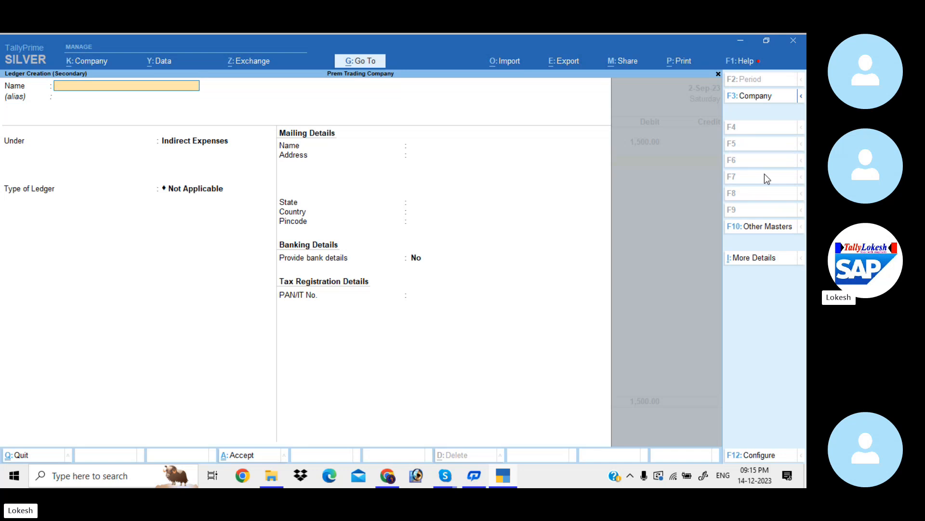
{"action": "type", "text": "Priya Stores"}
{"action": "key", "text": "Return"}
{"action": "key", "text": "Return"}
{"action": "type", "text": "Sun"}
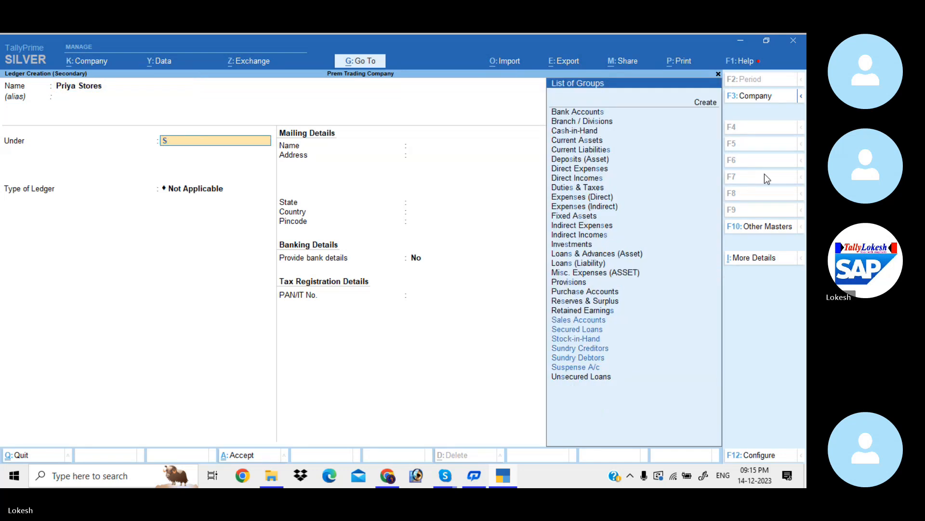
{"action": "key", "text": "Return"}
{"action": "key", "text": "Return"}
{"action": "key", "text": "Return"}
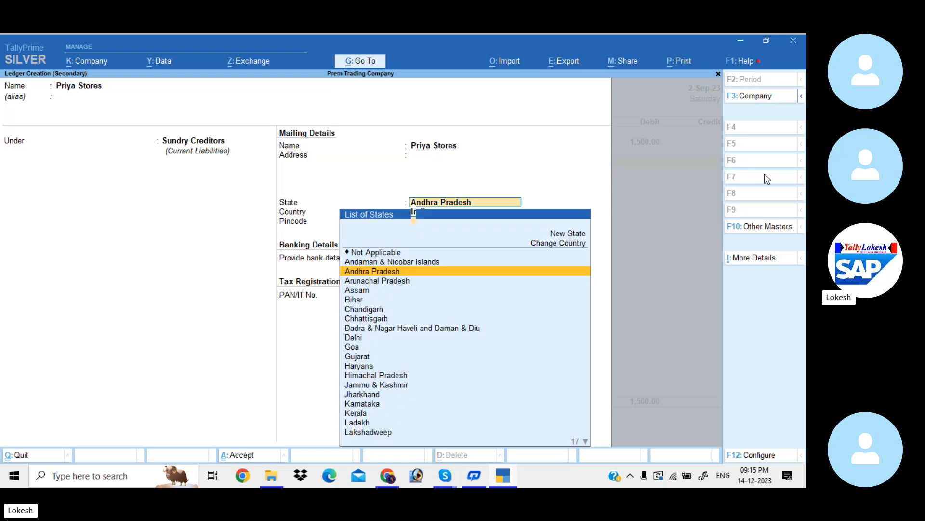
{"action": "key", "text": "Return"}
{"action": "key", "text": "Return"}
{"action": "key", "text": "Return"}
{"action": "key", "text": "Return"}
- Credit Priya Stores with the full 1,500 and save the journal voucher without a narration
{"action": "key", "text": "Return"}
{"action": "key", "text": "Return"}
{"action": "key", "text": "Return"}
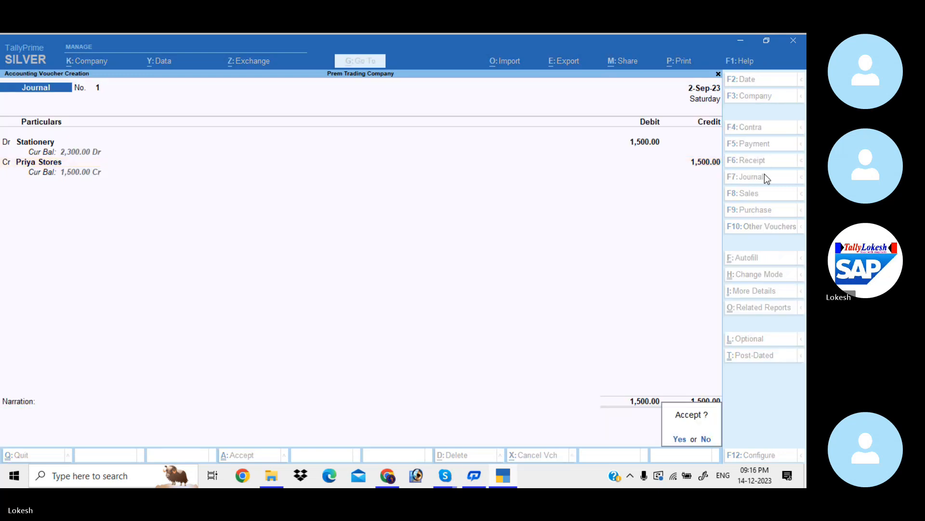
{"action": "key", "text": "Return"}
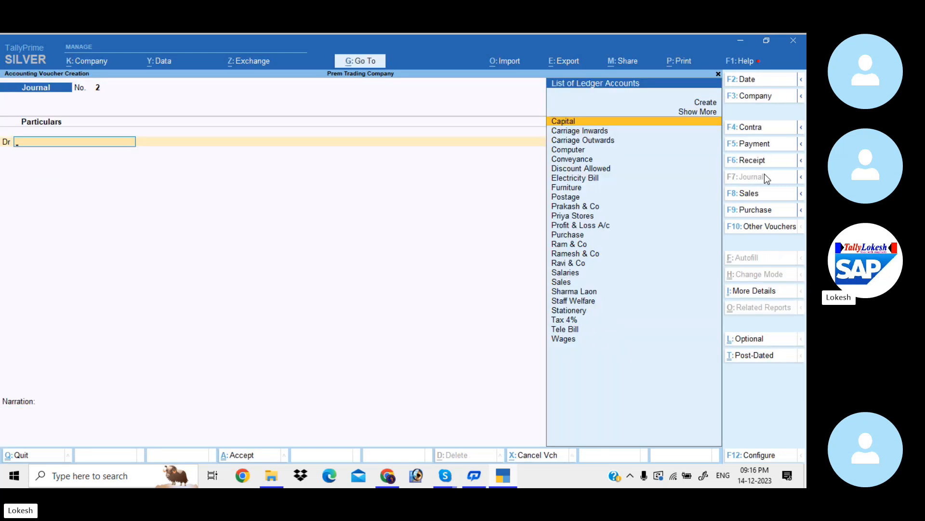
- Create a Depreciation ledger under Indirect Expenses as the debit line of the new journal voucher
{"action": "key", "text": "ctrl"}
{"action": "key", "text": "alt+c"}
{"action": "type", "text": "D"}
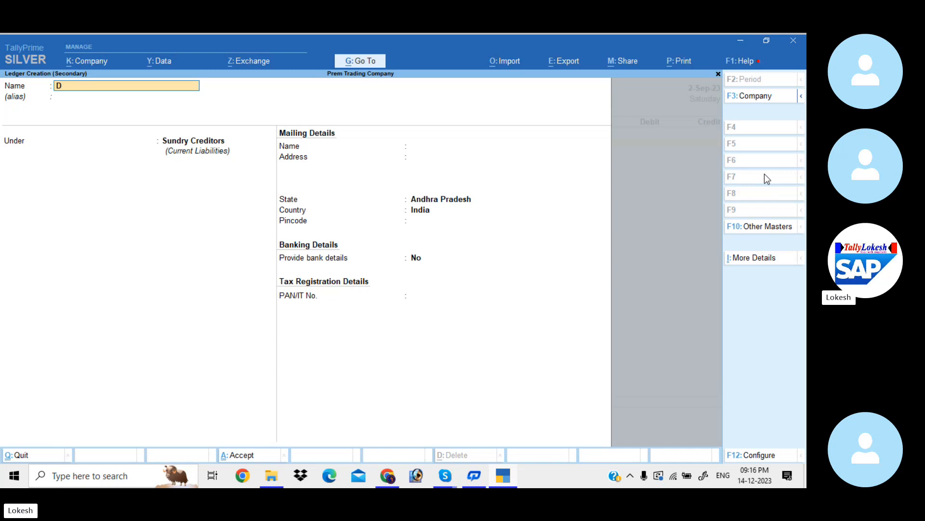
{"action": "type", "text": "epreciation"}
{"action": "key", "text": "Return"}
{"action": "key", "text": "Return"}
{"action": "type", "text": "ind"}
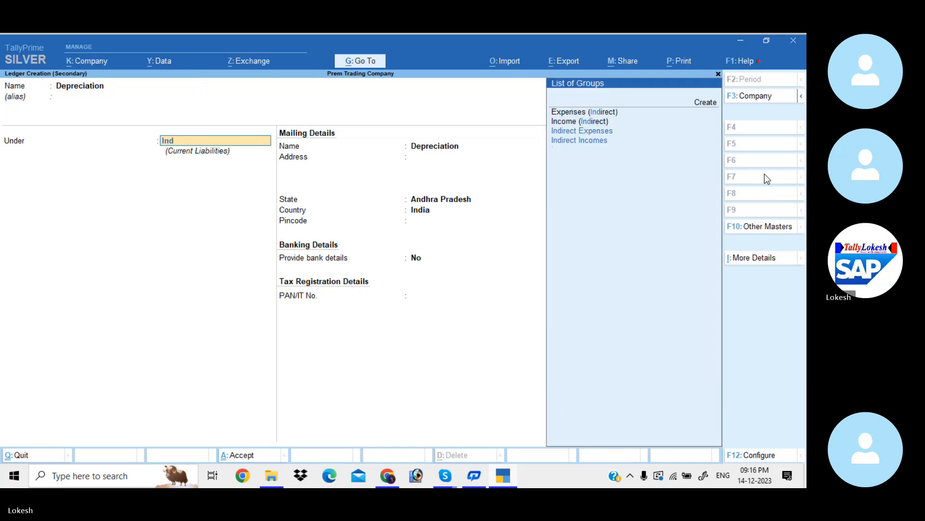
{"action": "key", "text": "Return"}
{"action": "key", "text": "Return"}
{"action": "key", "text": "ctrl+a"}
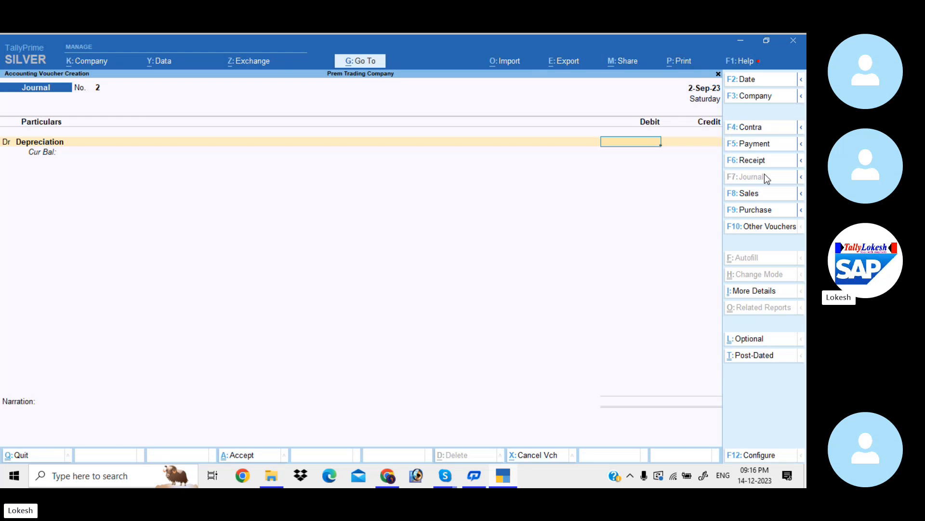
- Calculate the depreciation amounts with the built-in calculator as 18000*10/100 and 30000*20/100
{"action": "key", "text": "ctrl+n"}
{"action": "type", "text": "18"}
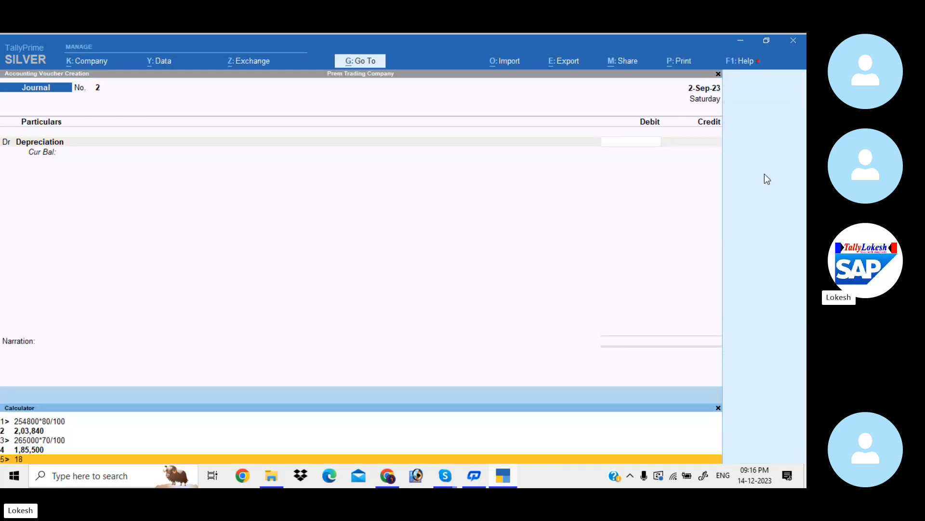
{"action": "type", "text": "000"}
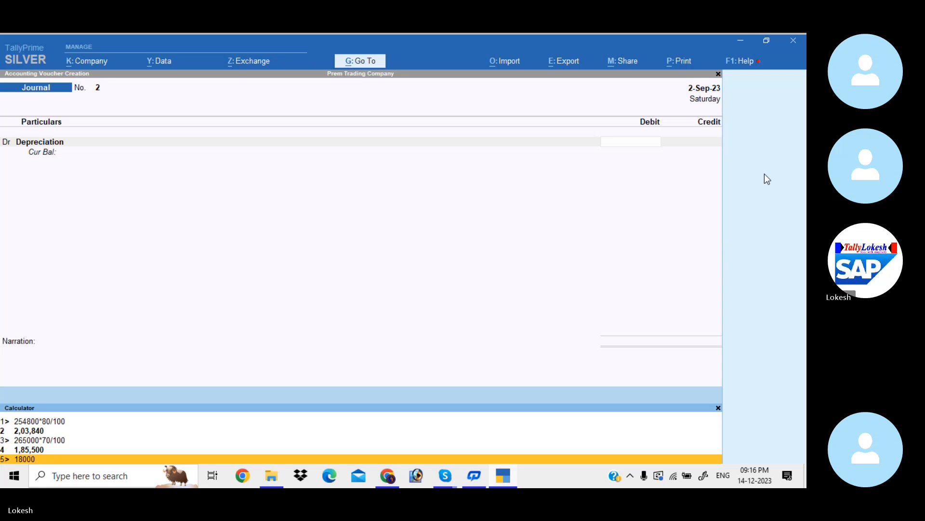
{"action": "type", "text": "*10/100"}
{"action": "key", "text": "Return"}
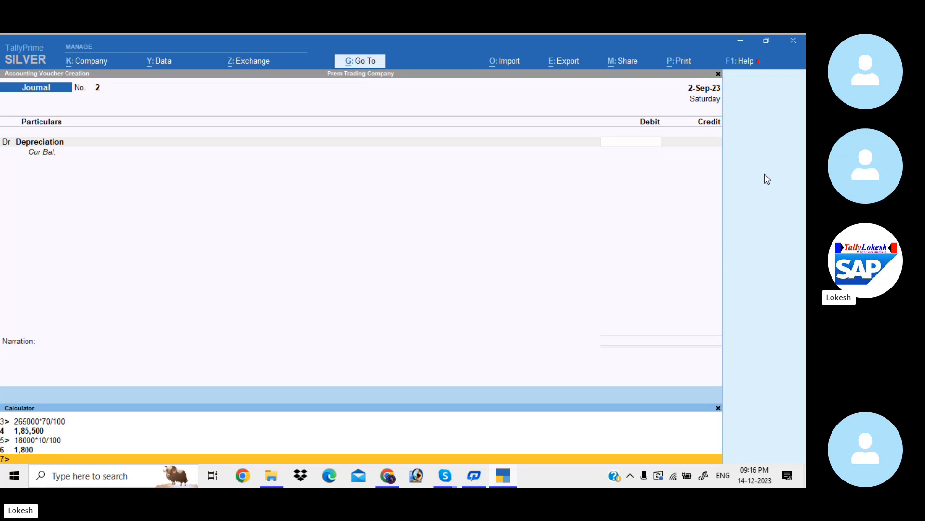
{"action": "type", "text": "30000*20/100"}
{"action": "key", "text": "Return"}
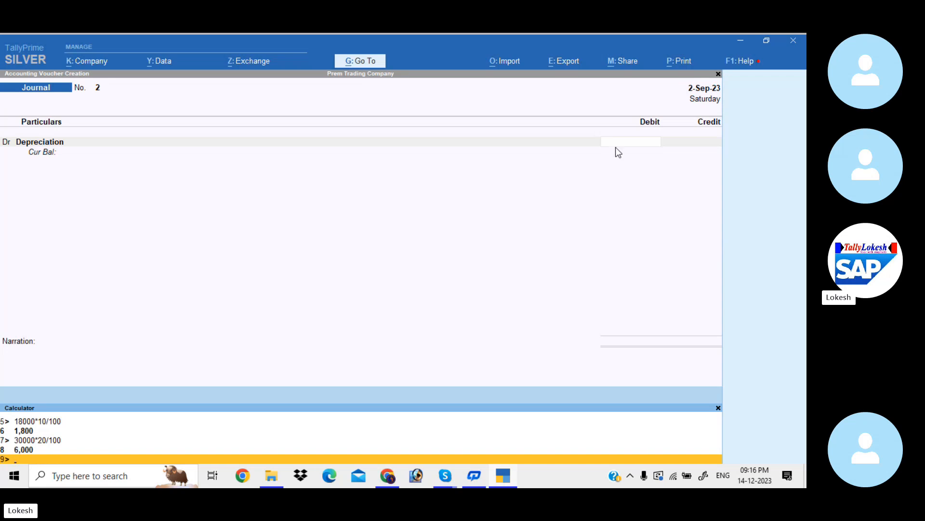
- Debit Depreciation with 7,800 and credit Furniture with 1,800 in the journal voucher
{"action": "left_click", "coordinate": [628, 144]}
{"action": "type", "text": "7800"}
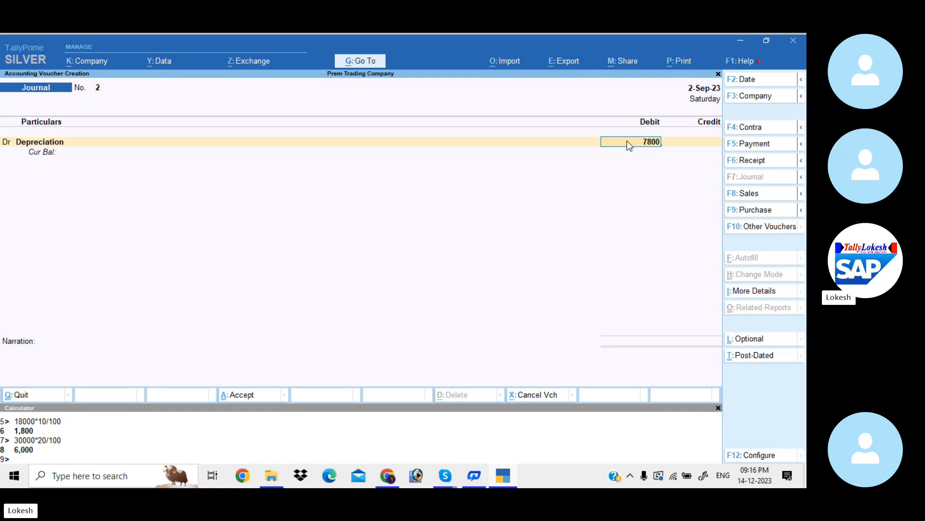
{"action": "key", "text": "Return"}
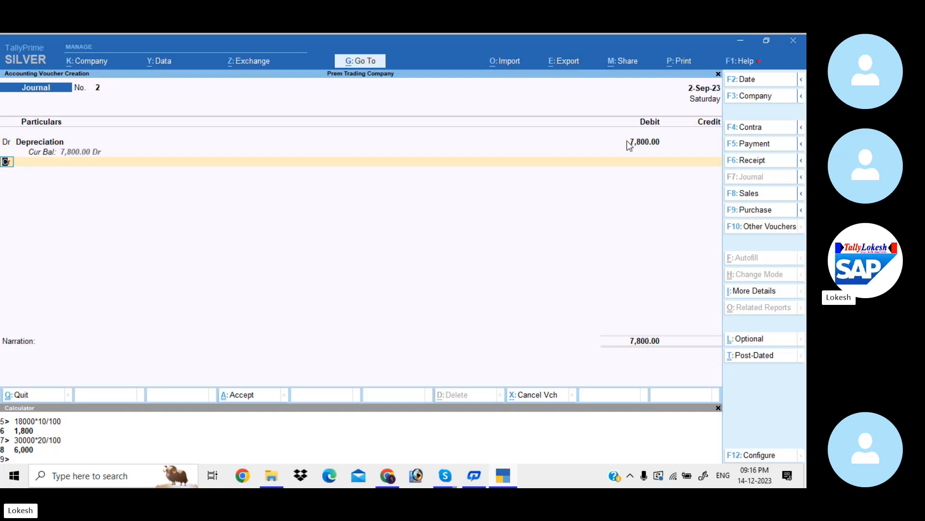
{"action": "type", "text": "f"}
{"action": "key", "text": "Return"}
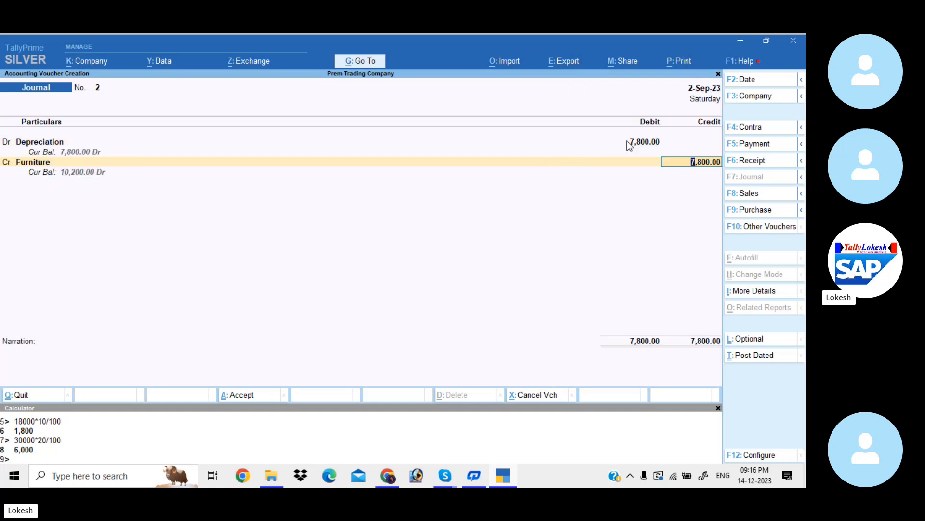
{"action": "type", "text": "1800"}
{"action": "key", "text": "Return"}
{"action": "key", "text": "Return"}
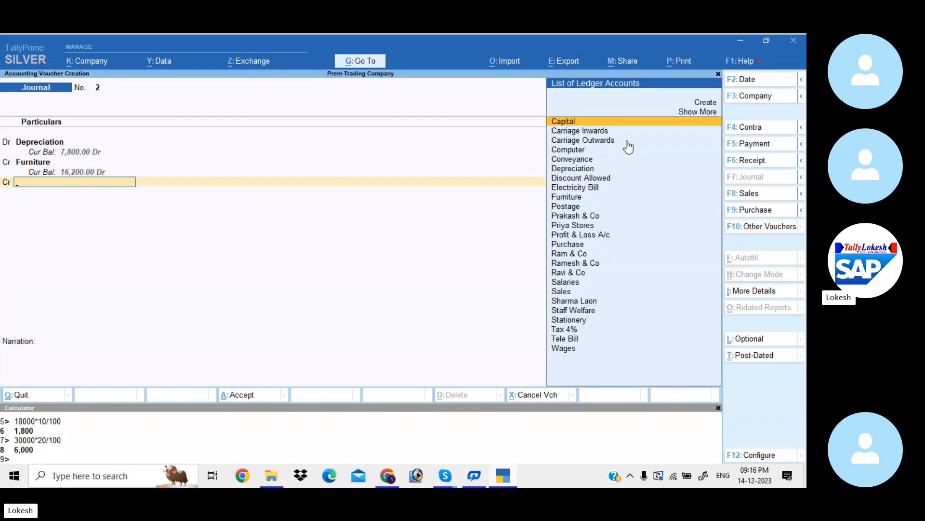
- Credit Computer with the remaining 6,000 and save the journal voucher without a narration
{"action": "type", "text": "Co"}
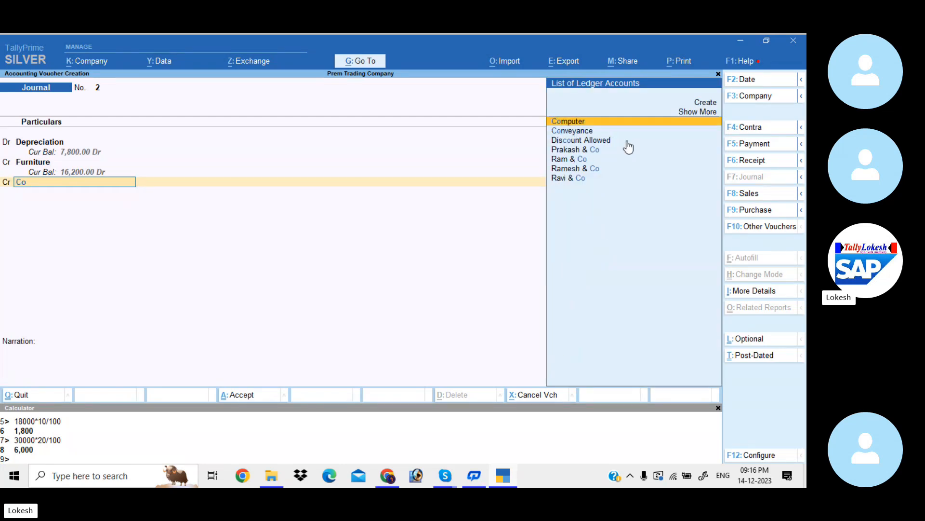
{"action": "key", "text": "Return"}
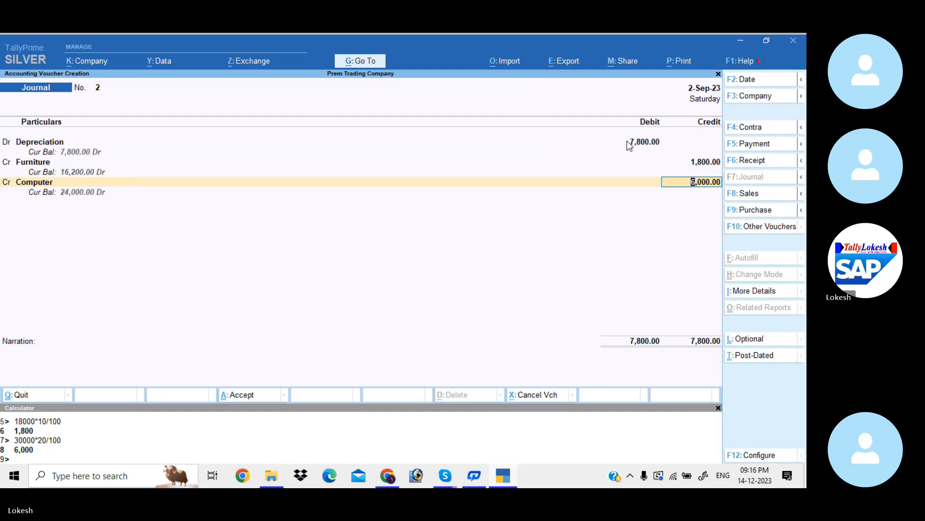
{"action": "key", "text": "Return"}
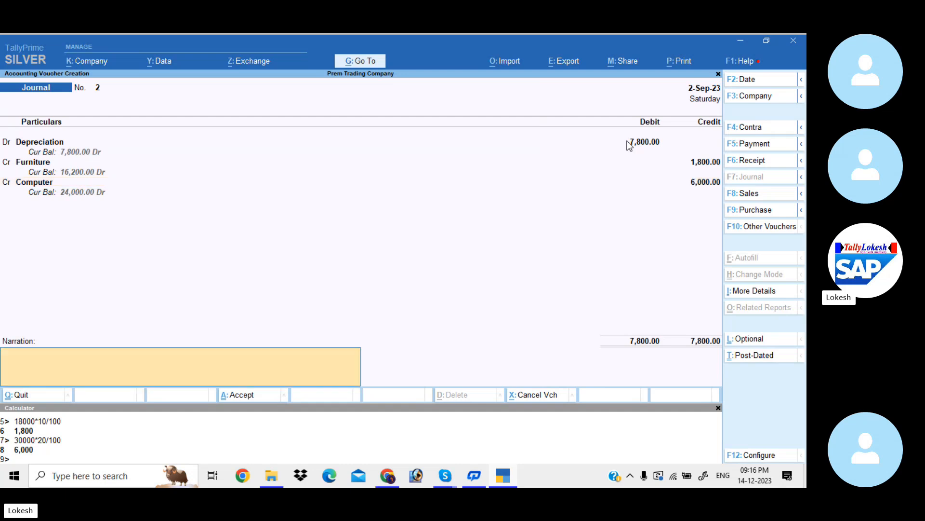
{"action": "key", "text": "Return"}
{"action": "key", "text": "Return"}
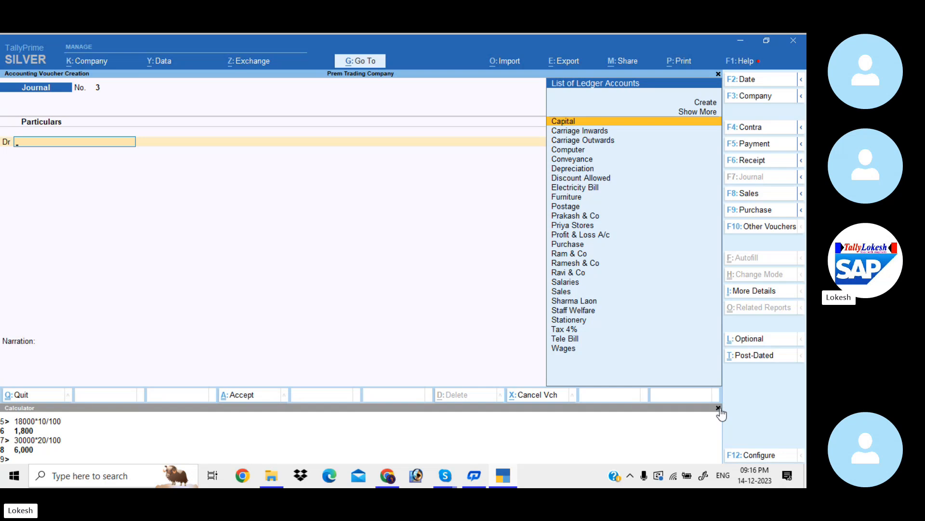
- Close the calculator, mute the participant with the open microphone in the Skype call, and return to TallyPrime
{"action": "left_click", "coordinate": [718, 408]}
{"action": "left_click", "coordinate": [450, 471]}
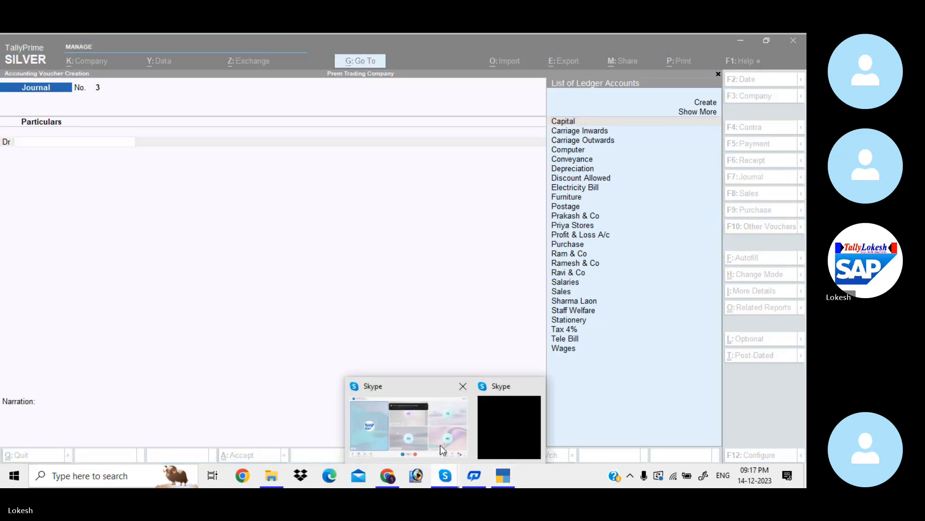
{"action": "left_click", "coordinate": [438, 430]}
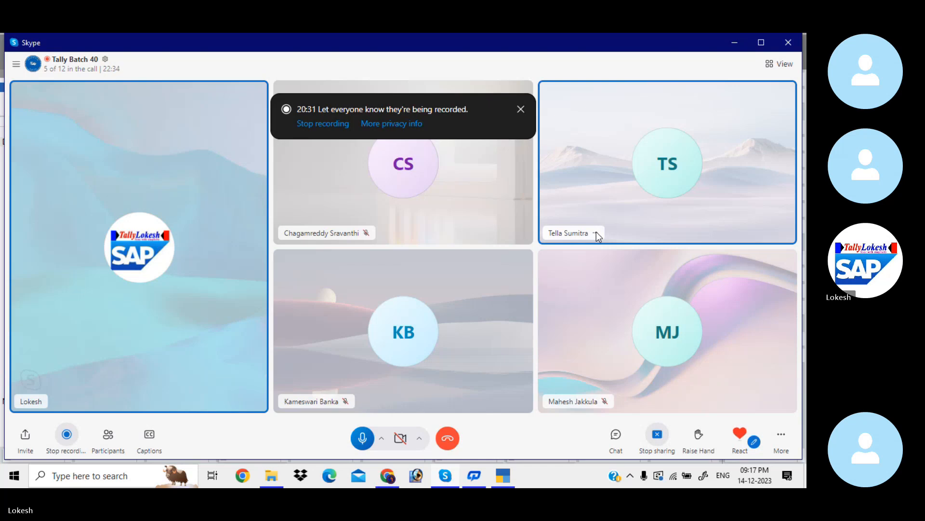
{"action": "left_click", "coordinate": [597, 233]}
{"action": "left_click", "coordinate": [619, 241]}
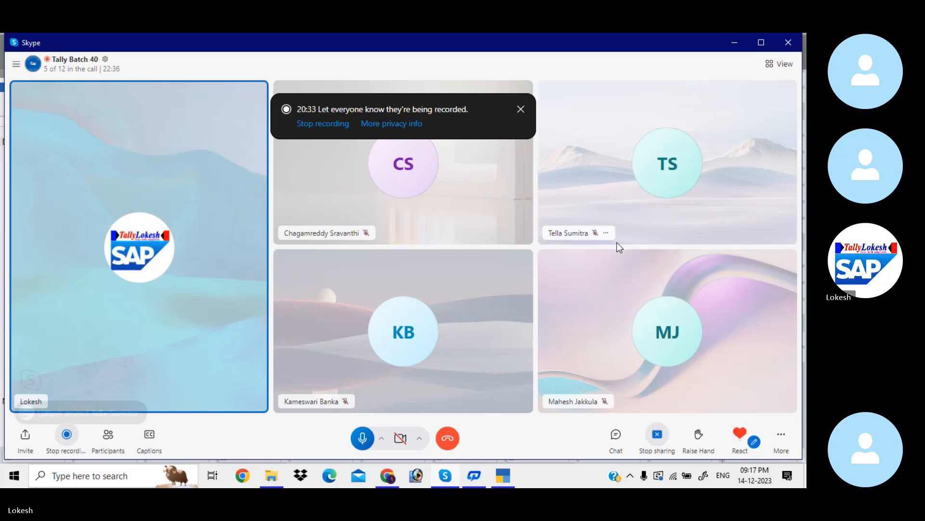
{"action": "left_click", "coordinate": [736, 42]}
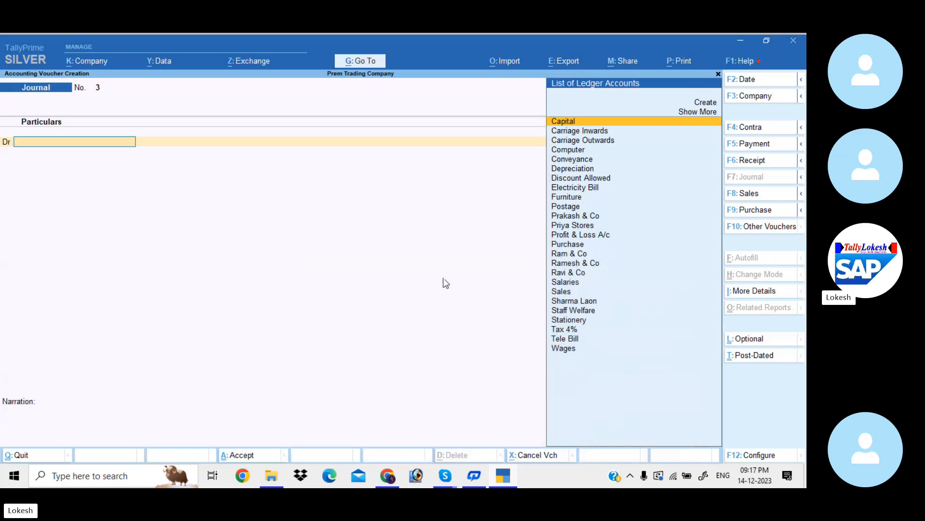
- Quit journal voucher entry and open the Profit & Loss A/c report
{"action": "key", "text": "Escape"}
{"action": "key", "text": "y"}
{"action": "key", "text": "Down"}
{"action": "key", "text": "Down"}
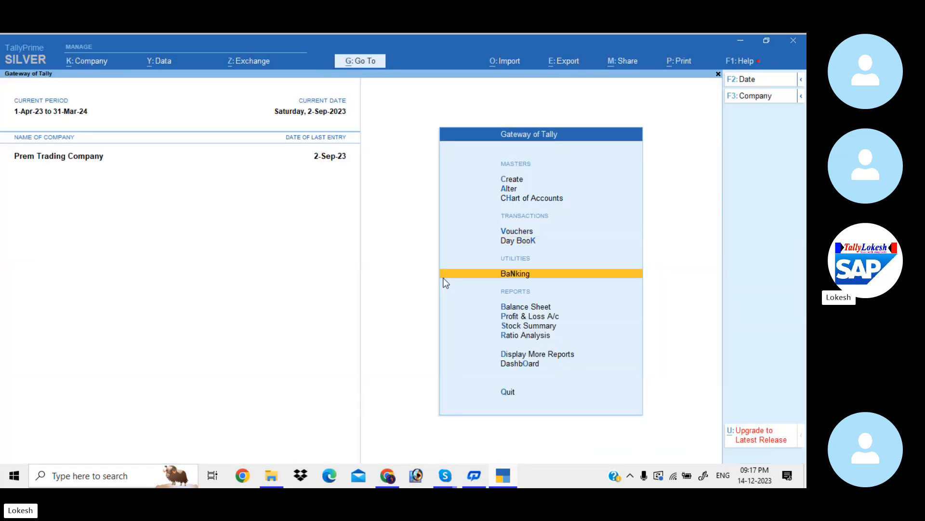
{"action": "key", "text": "Down"}
{"action": "key", "text": "Down"}
{"action": "key", "text": "Return"}
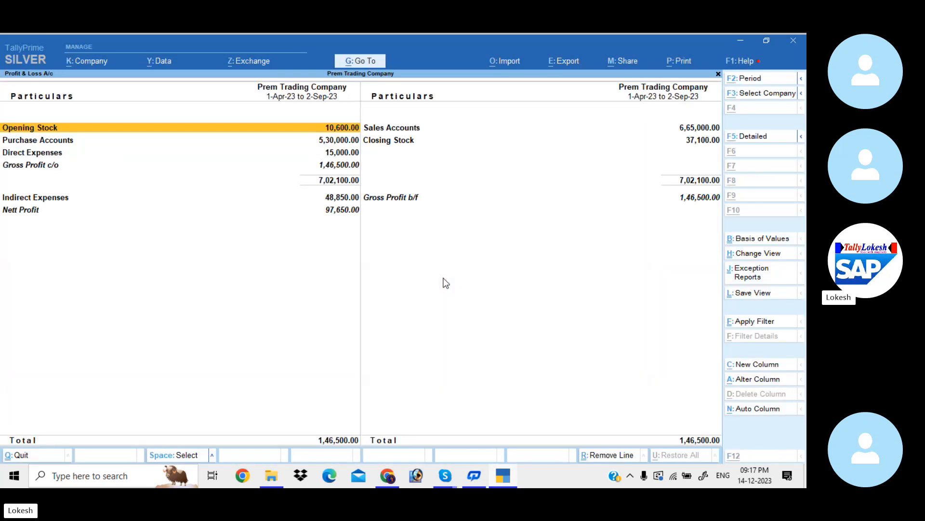
- Expand the Profit & Loss A/c to its detailed view and go through the lines down to Nett Profit
{"action": "key", "text": "alt+F5"}
{"action": "key", "text": "Down"}
{"action": "key", "text": "Down"}
{"action": "key", "text": "Down"}
{"action": "key", "text": "Down"}
{"action": "key", "text": "Down"}
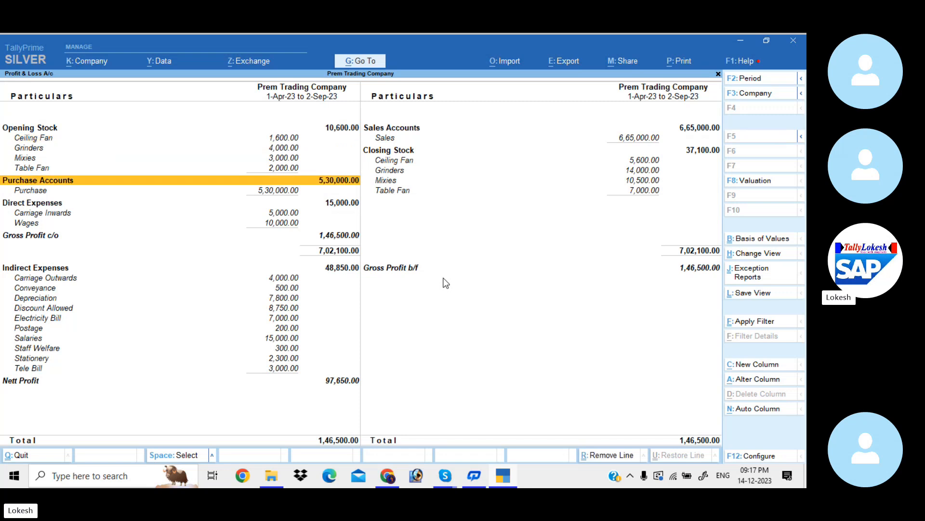
{"action": "key", "text": "Down"}
{"action": "key", "text": "Down"}
{"action": "key", "text": "Down"}
{"action": "key", "text": "Down"}
{"action": "key", "text": "Down"}
{"action": "key", "text": "Down"}
{"action": "key", "text": "Down"}
{"action": "key", "text": "Down"}
{"action": "key", "text": "Down"}
{"action": "key", "text": "Down"}
{"action": "key", "text": "Down"}
{"action": "key", "text": "Down"}
{"action": "key", "text": "Down"}
{"action": "key", "text": "Down"}
{"action": "key", "text": "Down"}
{"action": "key", "text": "Down"}
{"action": "key", "text": "Down"}
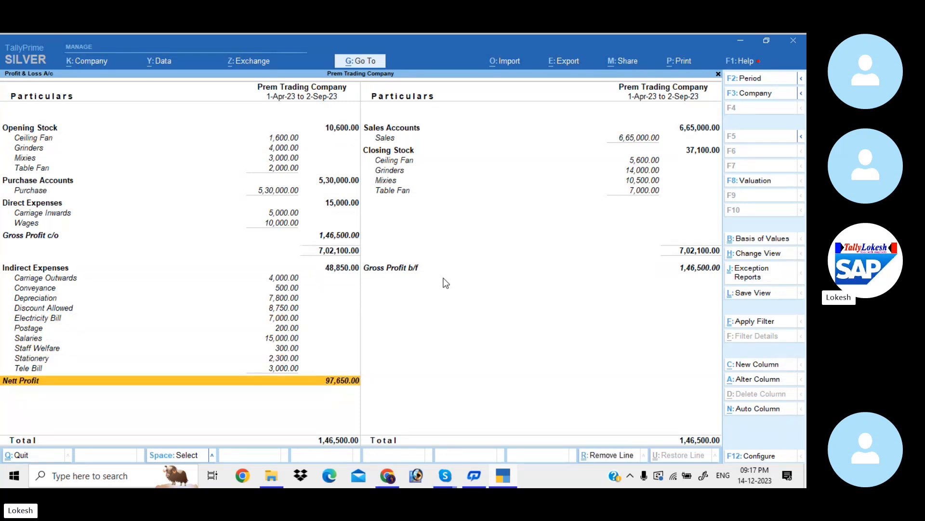
- Leave the Profit & Loss A/c and open the Stock Summary
{"action": "key", "text": "Escape"}
{"action": "key", "text": "Down"}
{"action": "key", "text": "Return"}
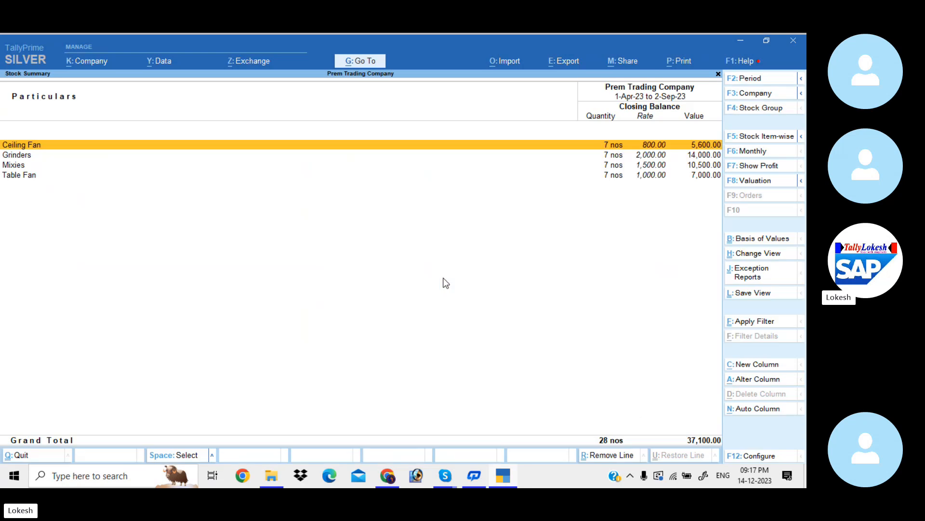
- Configure the Stock Summary to show goods inwards and goods outwards alongside the closing balance
{"action": "left_click", "coordinate": [756, 456]}
{"action": "key", "text": "Down"}
{"action": "key", "text": "Down"}
{"action": "key", "text": "Down"}
{"action": "key", "text": "Down"}
{"action": "key", "text": "Down"}
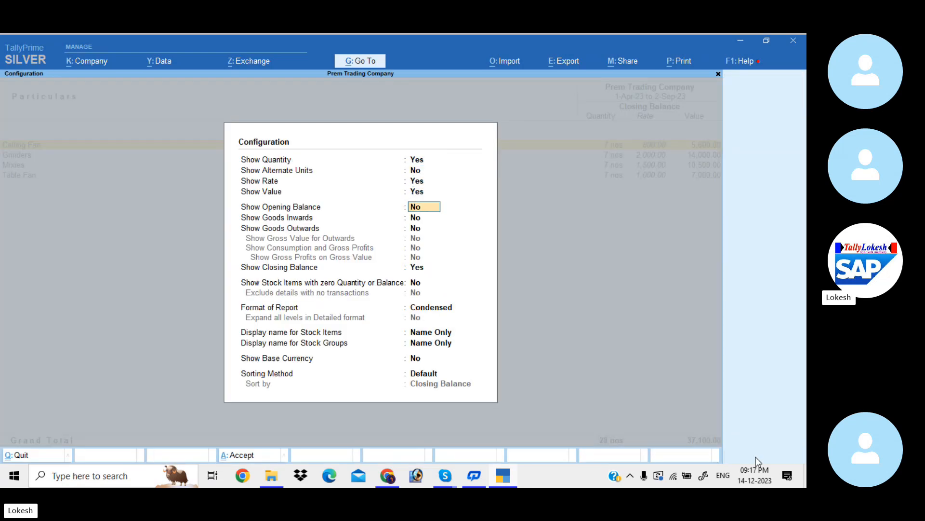
{"action": "key", "text": "y"}
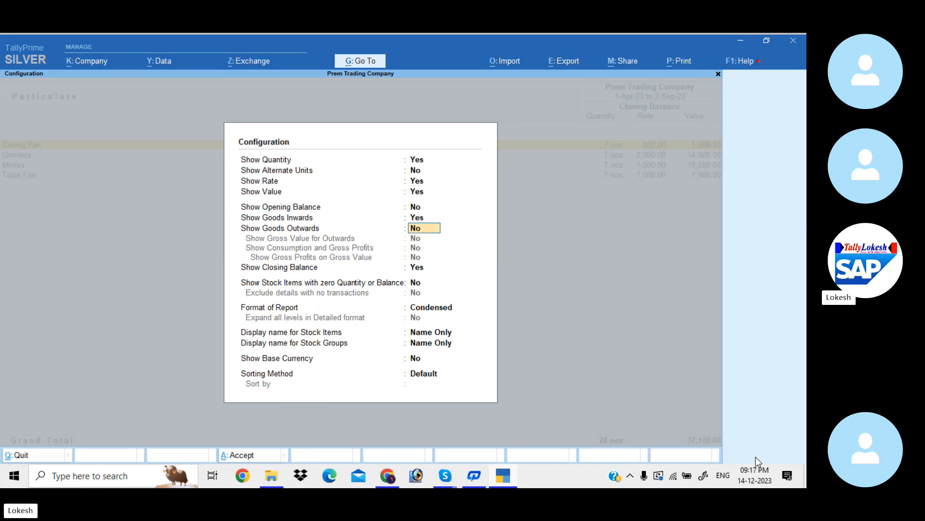
{"action": "key", "text": "y"}
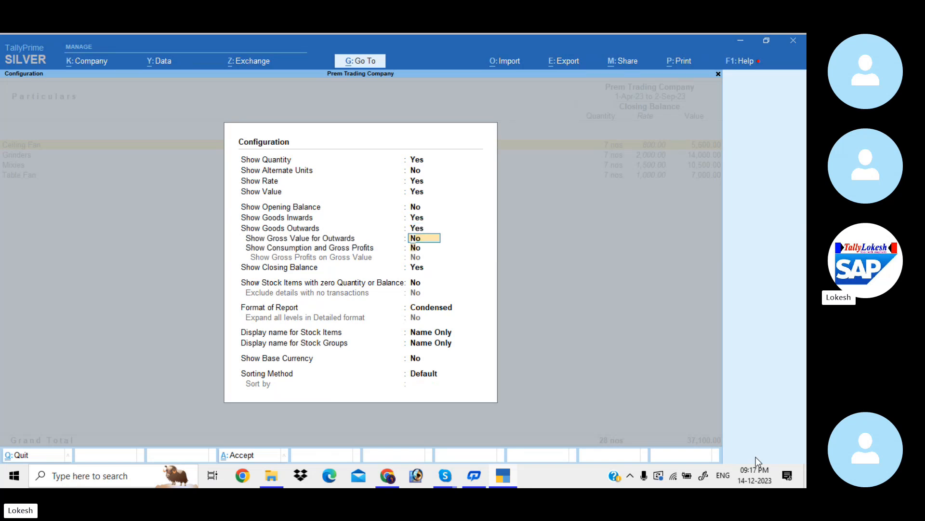
{"action": "key", "text": "Down"}
{"action": "key", "text": "Down"}
{"action": "key", "text": "Down"}
{"action": "key", "text": "Down"}
{"action": "key", "text": "Down"}
{"action": "key", "text": "Return"}
{"action": "key", "text": "Return"}
{"action": "key", "text": "Return"}
{"action": "key", "text": "Return"}
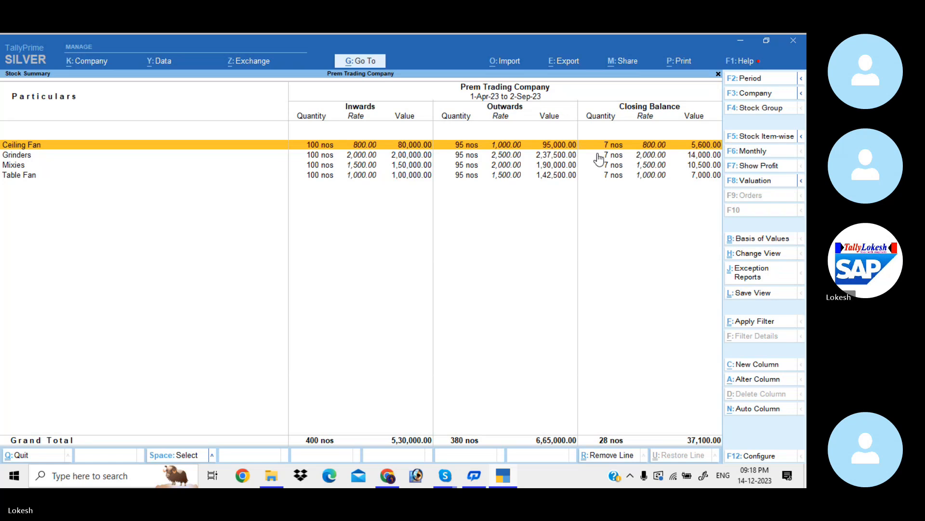
- Configure the Stock Summary to show the opening balance as well
{"action": "left_click", "coordinate": [766, 456]}
{"action": "key", "text": "Down"}
{"action": "key", "text": "Down"}
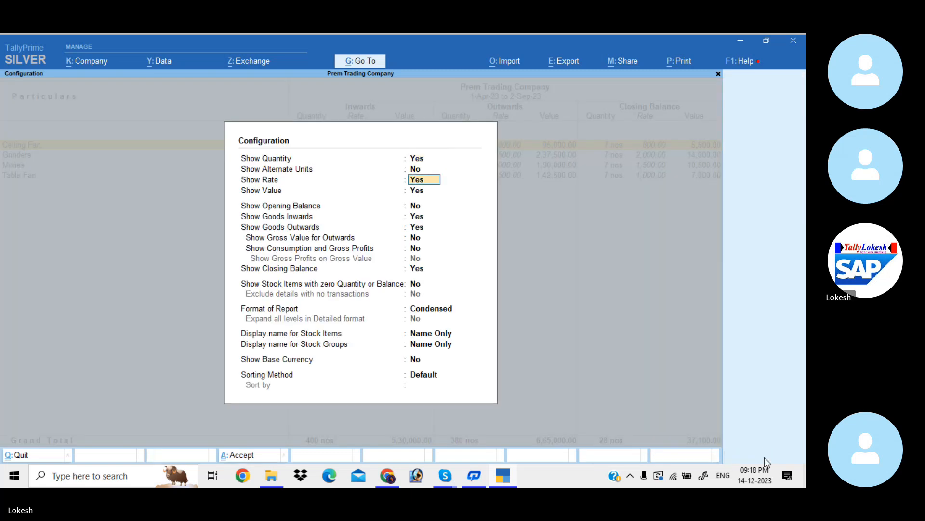
{"action": "key", "text": "Down"}
{"action": "key", "text": "Down"}
{"action": "type", "text": "y"}
{"action": "key", "text": "Return"}
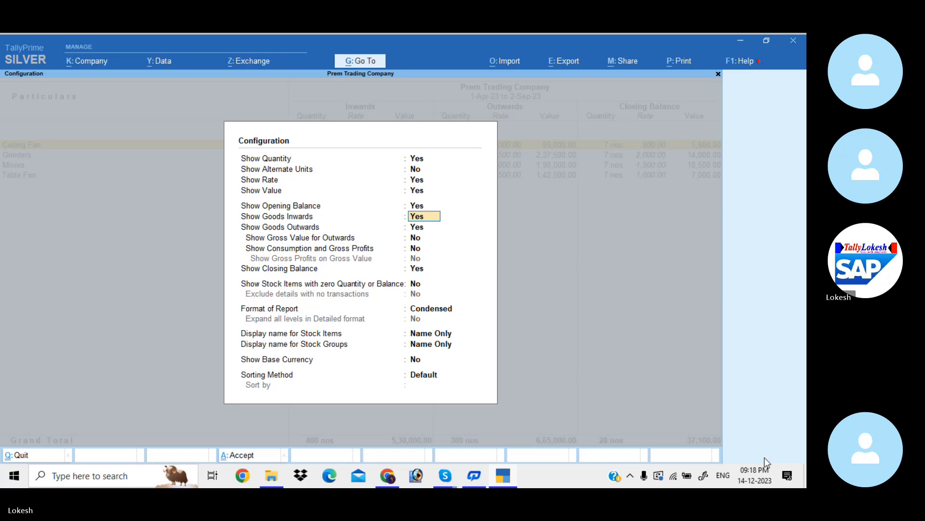
{"action": "key", "text": "Down"}
{"action": "key", "text": "Down"}
{"action": "key", "text": "Down"}
{"action": "key", "text": "Down"}
{"action": "key", "text": "Down"}
{"action": "key", "text": "Down"}
{"action": "key", "text": "Down"}
{"action": "key", "text": "Down"}
{"action": "key", "text": "Down"}
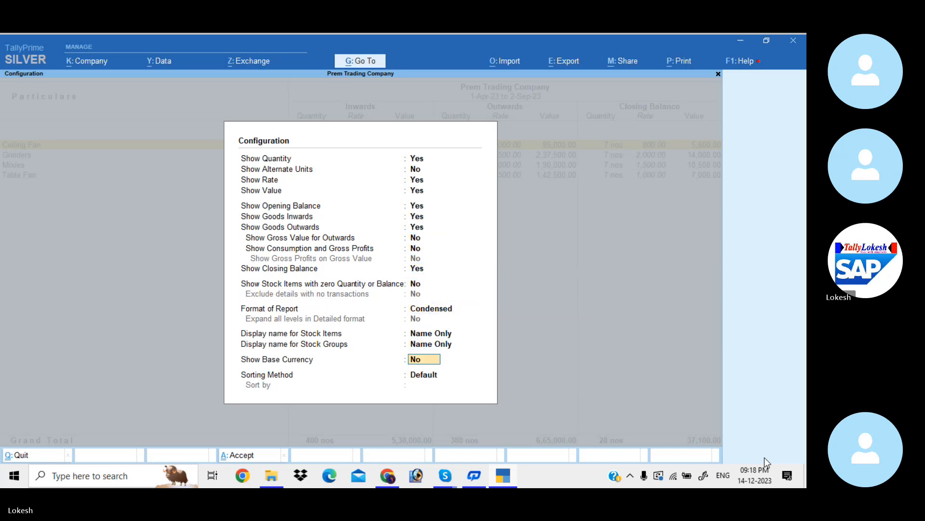
{"action": "key", "text": "Return"}
{"action": "key", "text": "Return"}
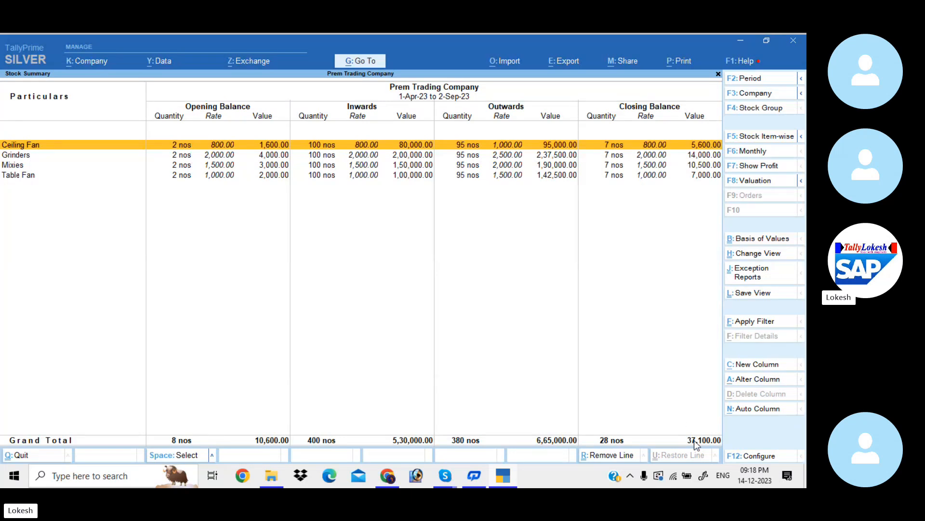
- Leave the Stock Summary, view the company Dashboard, and close it again
{"action": "key", "text": "Escape"}
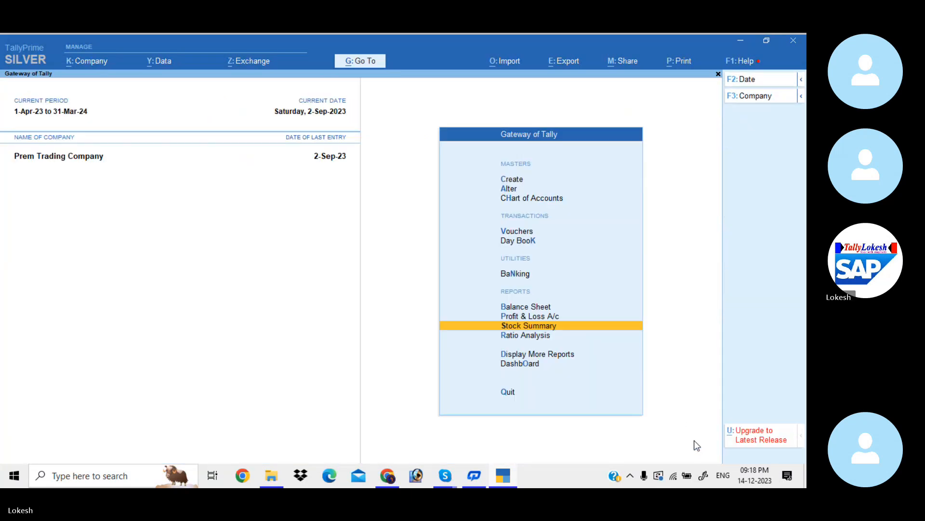
{"action": "key", "text": "Down"}
{"action": "key", "text": "Down"}
{"action": "key", "text": "Down"}
{"action": "key", "text": "Return"}
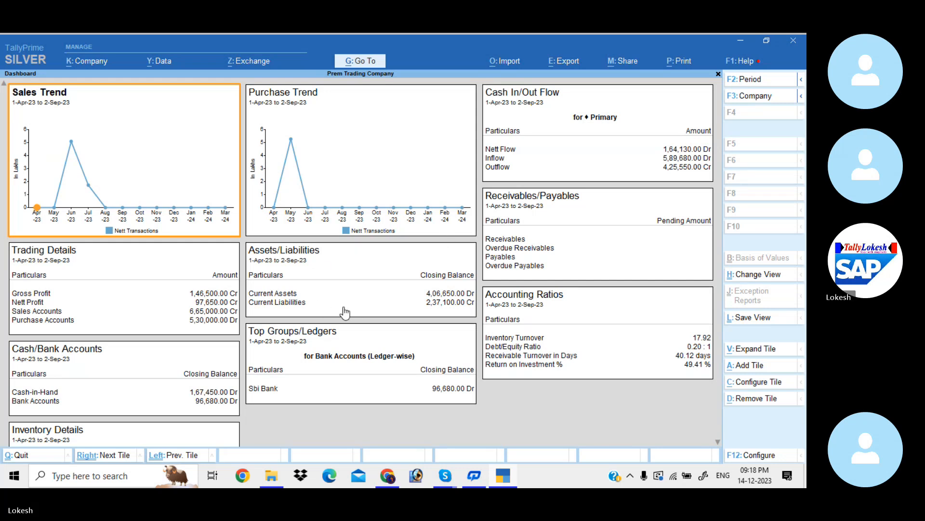
{"action": "key", "text": "Escape"}
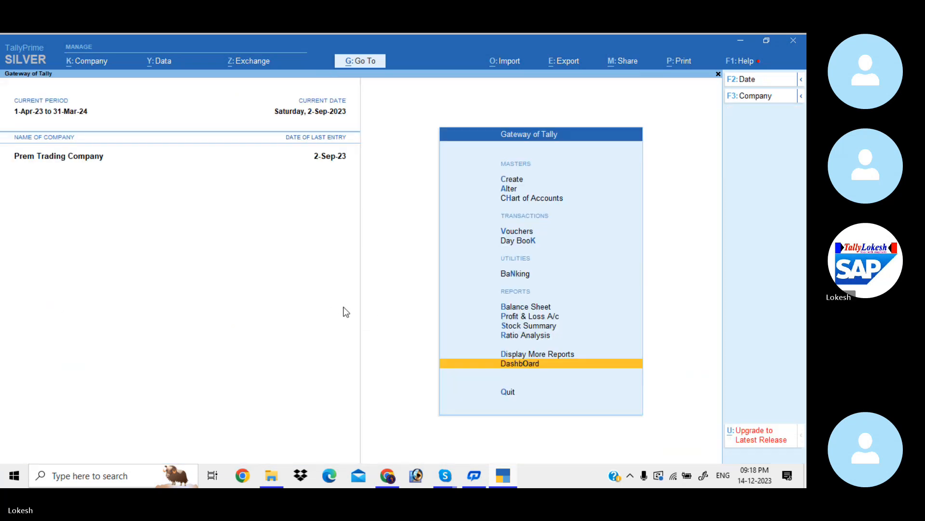
- Open the Day Book from the Gateway of Tally
{"action": "key", "text": "Up"}
{"action": "key", "text": "Up"}
{"action": "key", "text": "Up"}
{"action": "key", "text": "Up"}
{"action": "key", "text": "Up"}
{"action": "key", "text": "Up"}
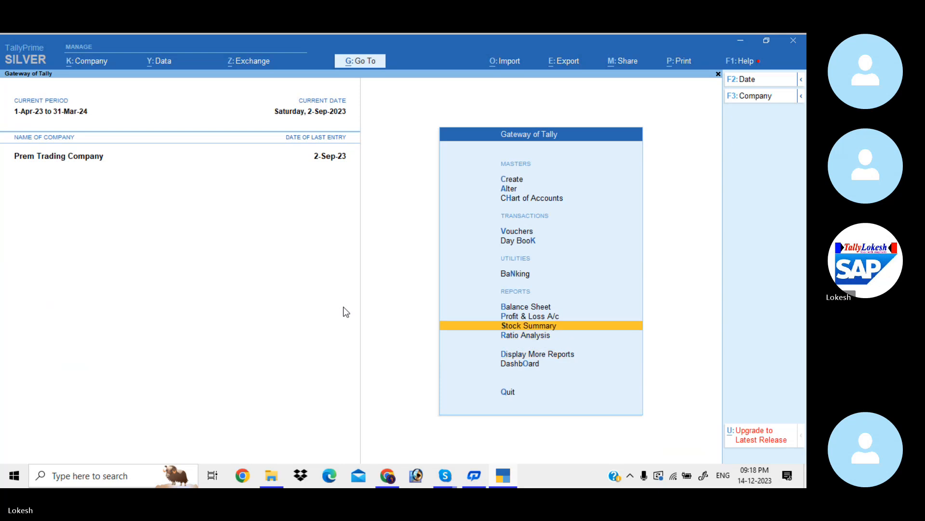
{"action": "key", "text": "Up"}
{"action": "key", "text": "Up"}
{"action": "key", "text": "Down"}
{"action": "key", "text": "Return"}
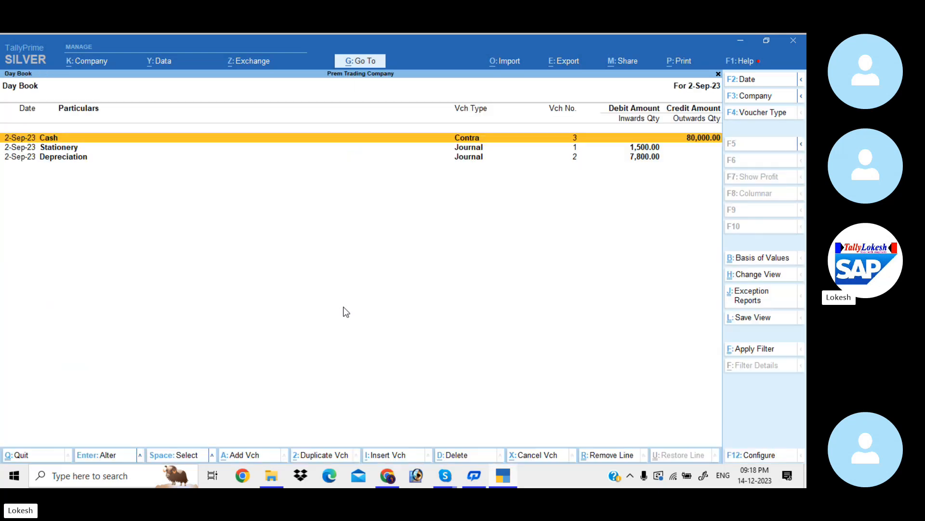
- Extend the Day Book period to 1-Apr-23 to 2-Sep-23 and go through the listed vouchers
{"action": "key", "text": "alt+F2"}
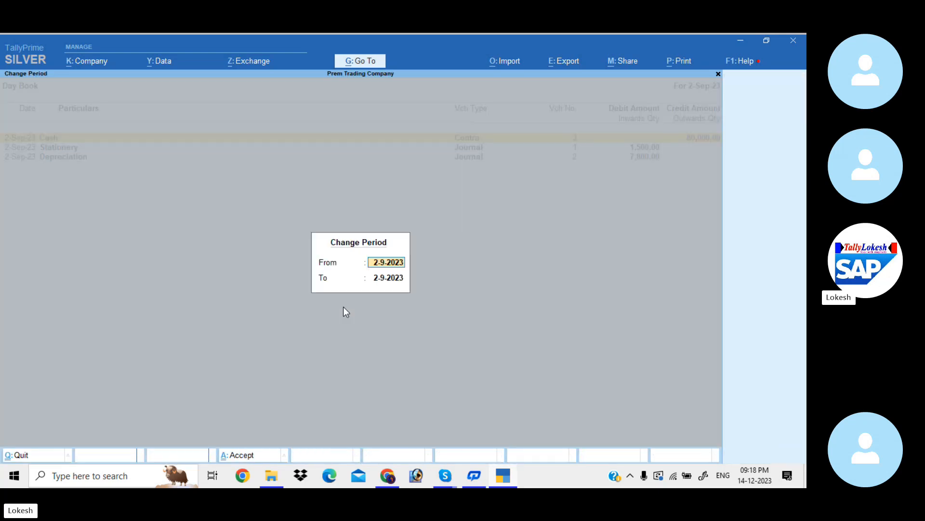
{"action": "key", "text": "BackSpace"}
{"action": "key", "text": "Return"}
{"action": "key", "text": "BackSpace"}
{"action": "key", "text": "Return"}
{"action": "key", "text": "Down"}
{"action": "key", "text": "Down"}
{"action": "key", "text": "Down"}
{"action": "key", "text": "Down"}
{"action": "key", "text": "Down"}
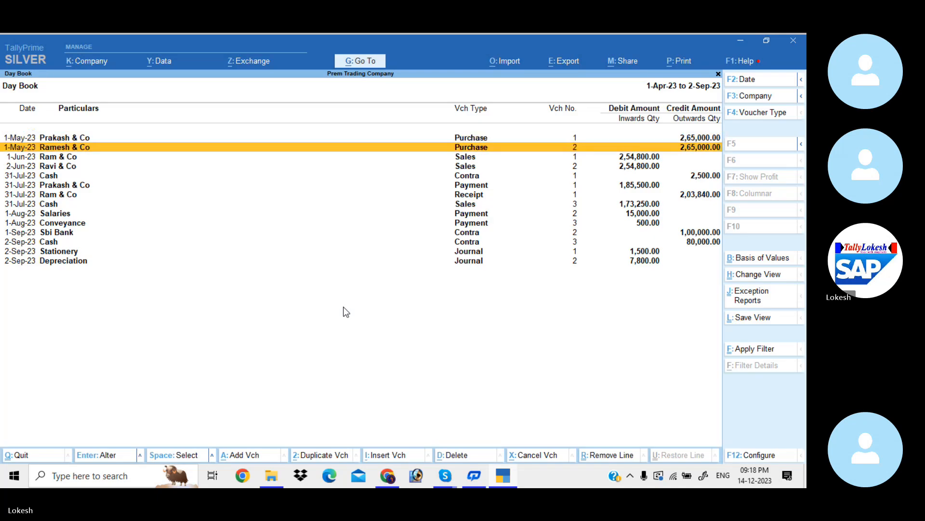
{"action": "key", "text": "Down"}
{"action": "key", "text": "Down"}
{"action": "key", "text": "Down"}
{"action": "key", "text": "Down"}
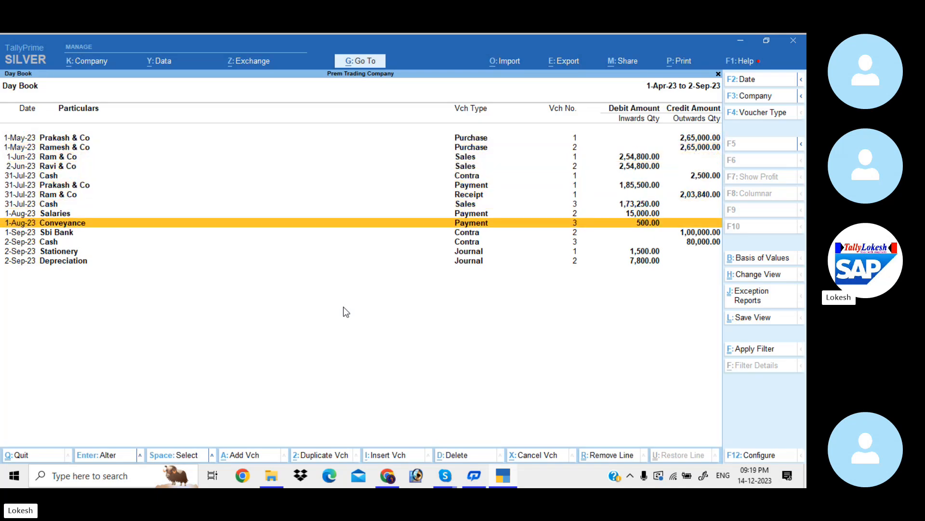
- Leave the Day Book and open the Contra Register among the account books
{"action": "key", "text": "Escape"}
{"action": "key", "text": "Down"}
{"action": "key", "text": "Down"}
{"action": "key", "text": "Down"}
{"action": "key", "text": "Down"}
{"action": "key", "text": "Down"}
{"action": "key", "text": "Down"}
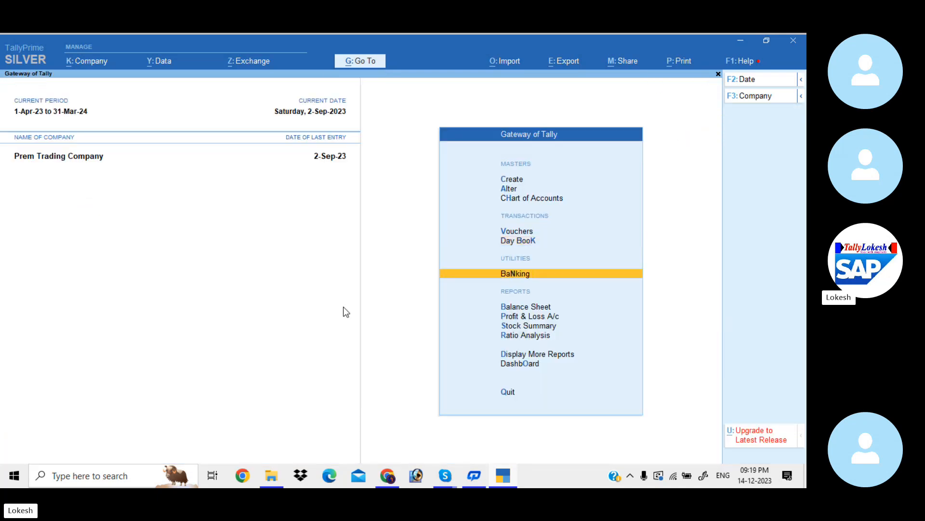
{"action": "key", "text": "Return"}
{"action": "key", "text": "Down"}
{"action": "key", "text": "Down"}
{"action": "key", "text": "Down"}
{"action": "key", "text": "Down"}
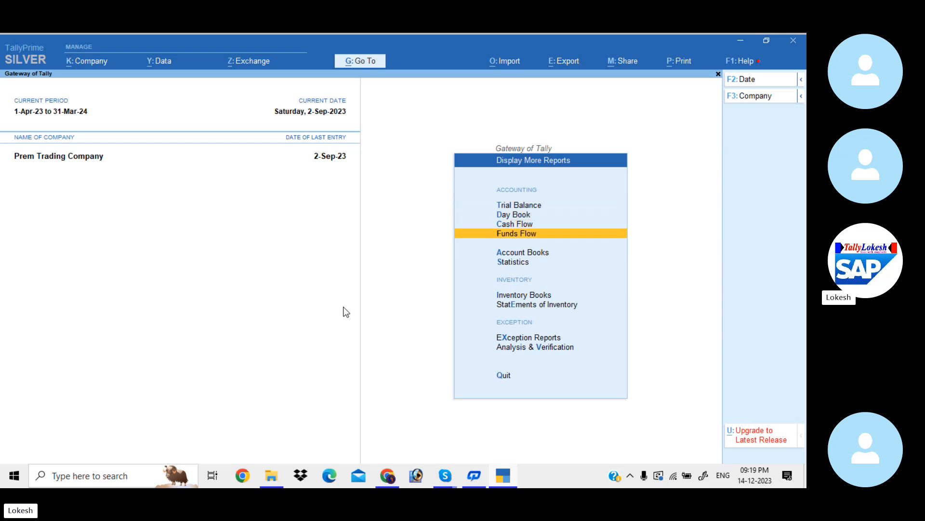
{"action": "key", "text": "Return"}
{"action": "key", "text": "Down"}
{"action": "key", "text": "Down"}
{"action": "key", "text": "Down"}
{"action": "key", "text": "Down"}
{"action": "key", "text": "Down"}
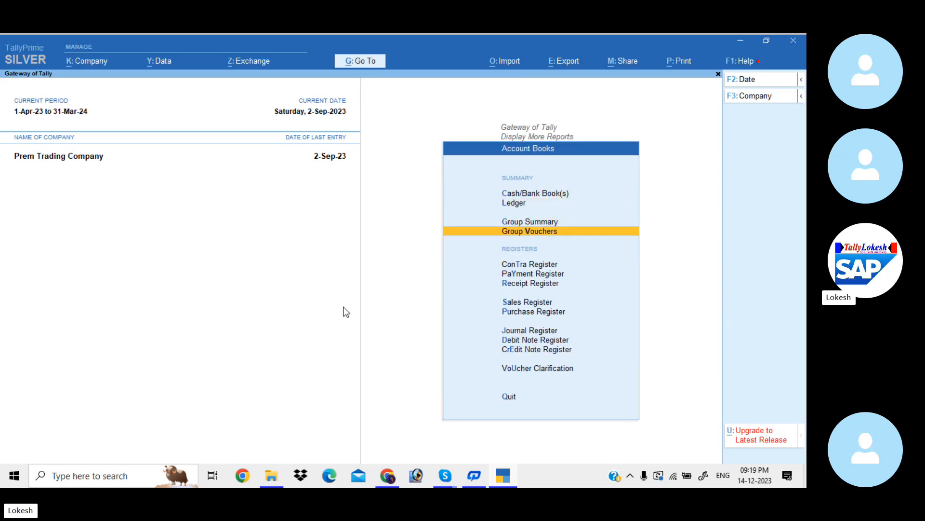
{"action": "key", "text": "Up"}
{"action": "key", "text": "Return"}
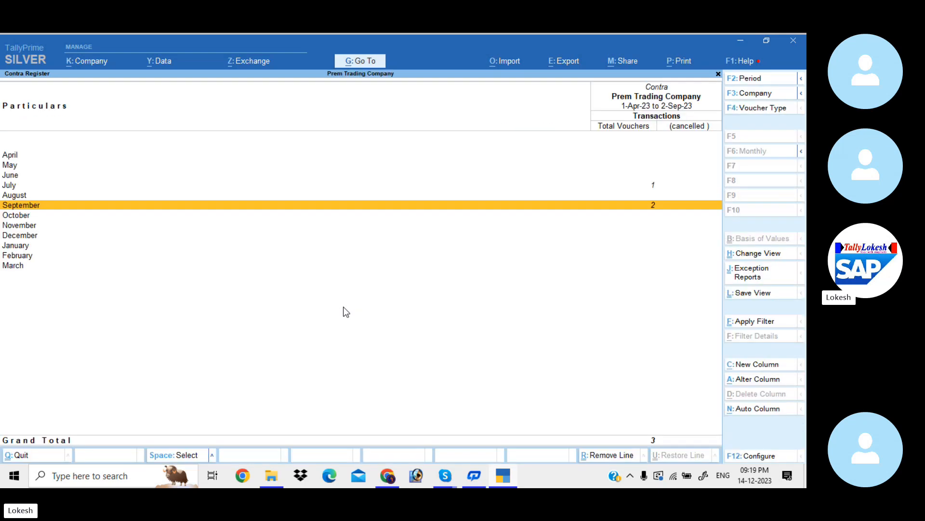
- View the July contra vouchers and the September contra vouchers in the Contra Register
{"action": "key", "text": "Up"}
{"action": "key", "text": "Up"}
{"action": "key", "text": "Up"}
{"action": "key", "text": "Down"}
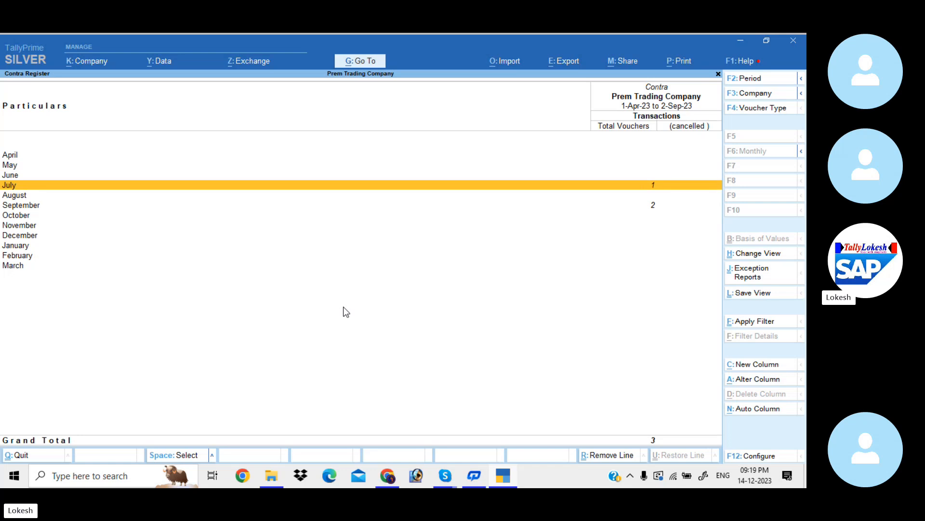
{"action": "key", "text": "Return"}
{"action": "key", "text": "Escape"}
{"action": "key", "text": "Down"}
{"action": "key", "text": "Down"}
{"action": "key", "text": "Return"}
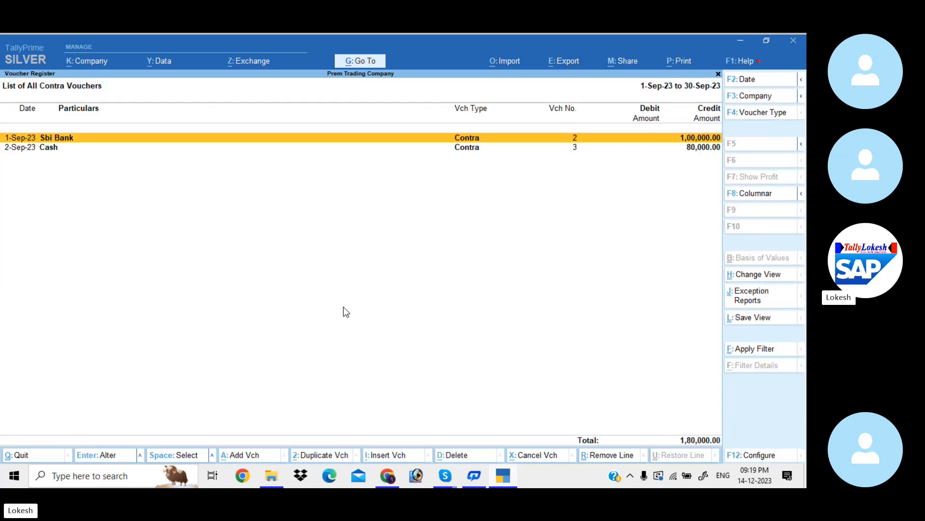
- Open the Payment Register and view its July and August payment vouchers
{"action": "key", "text": "Escape"}
{"action": "key", "text": "Escape"}
{"action": "key", "text": "Down"}
{"action": "key", "text": "Return"}
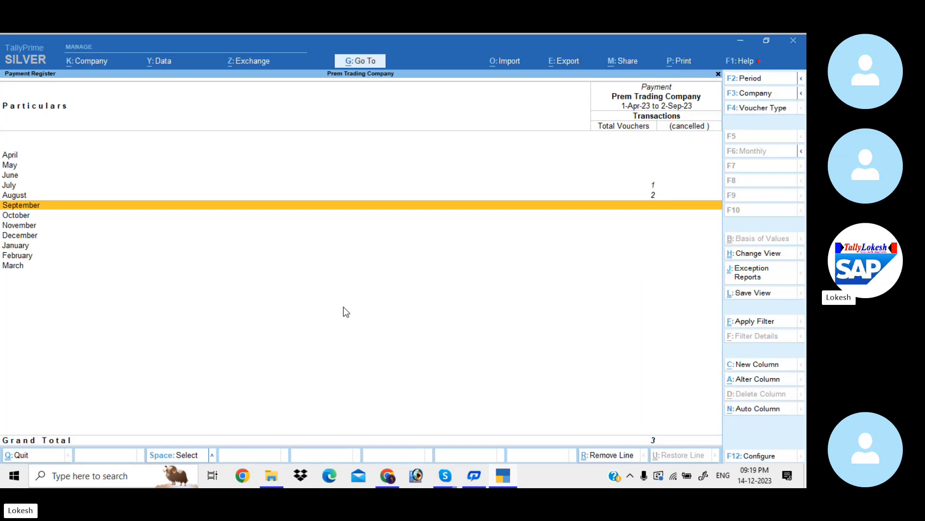
{"action": "key", "text": "Up"}
{"action": "key", "text": "Up"}
{"action": "key", "text": "Return"}
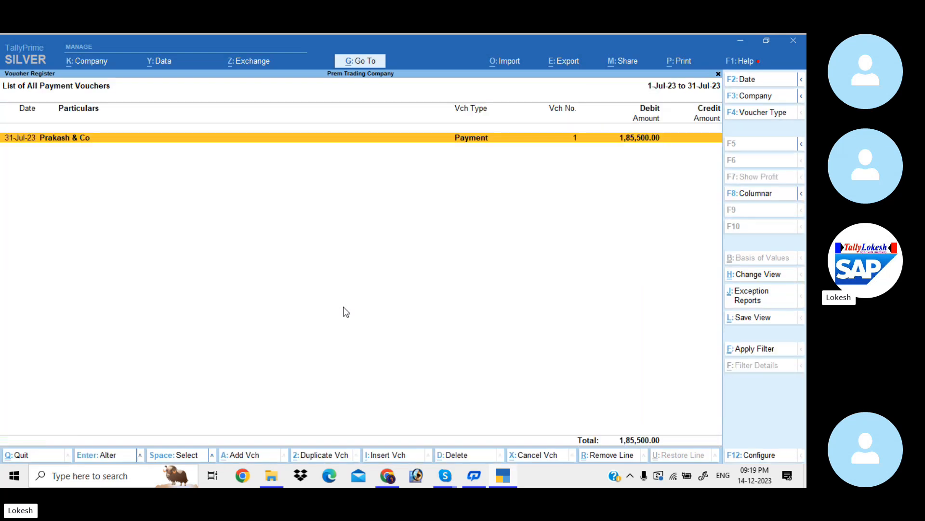
{"action": "key", "text": "Escape"}
{"action": "key", "text": "Down"}
{"action": "key", "text": "Return"}
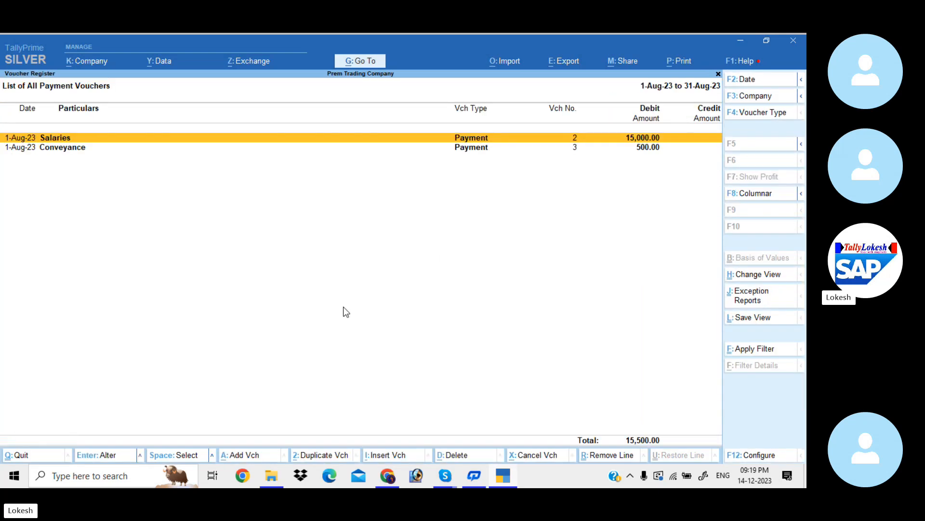
- Leave the Payment Register and open the Receipt Register
{"action": "key", "text": "Escape"}
{"action": "key", "text": "Escape"}
{"action": "key", "text": "Down"}
{"action": "key", "text": "Return"}
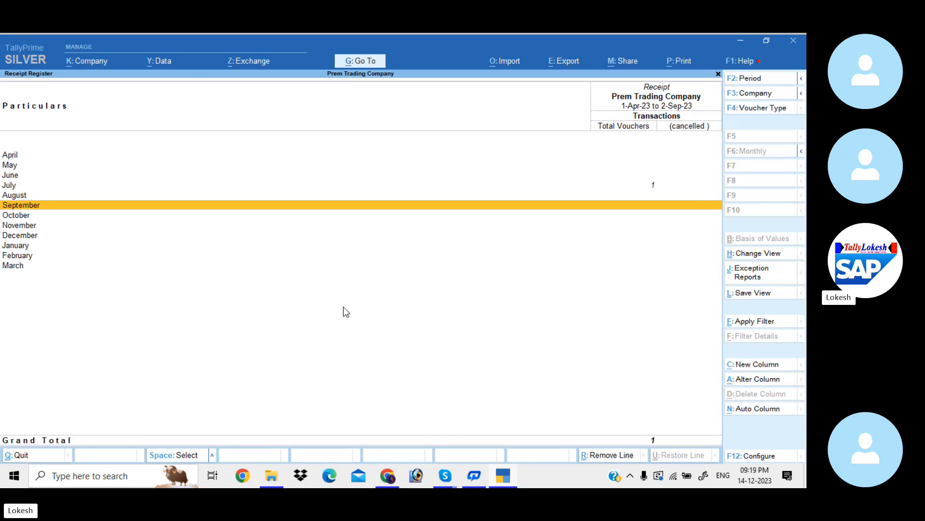
- View the July receipt vouchers in the Receipt Register
{"action": "key", "text": "Up"}
{"action": "key", "text": "Up"}
{"action": "key", "text": "Return"}
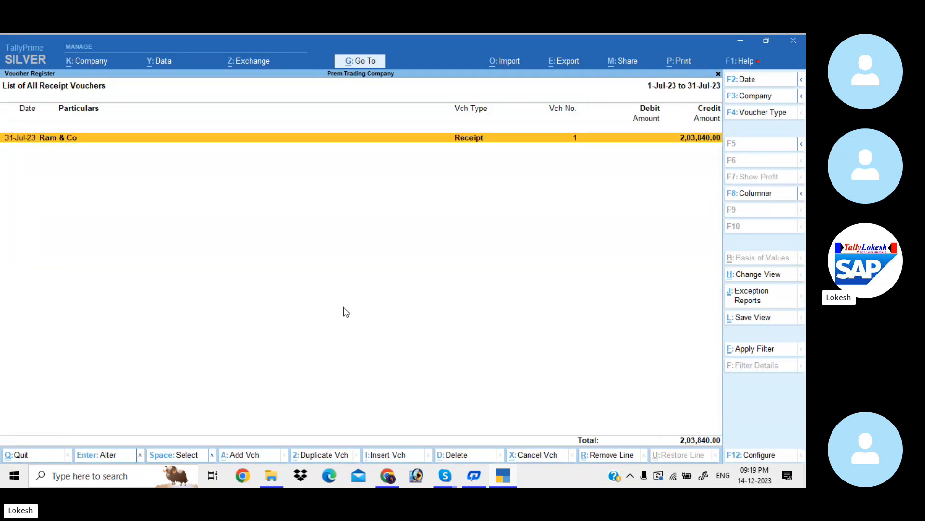
- Leave the Receipt Register, open the Sales Register and examine its June and July monthly figures
{"action": "key", "text": "Escape"}
{"action": "key", "text": "Escape"}
{"action": "key", "text": "Down"}
{"action": "key", "text": "Return"}
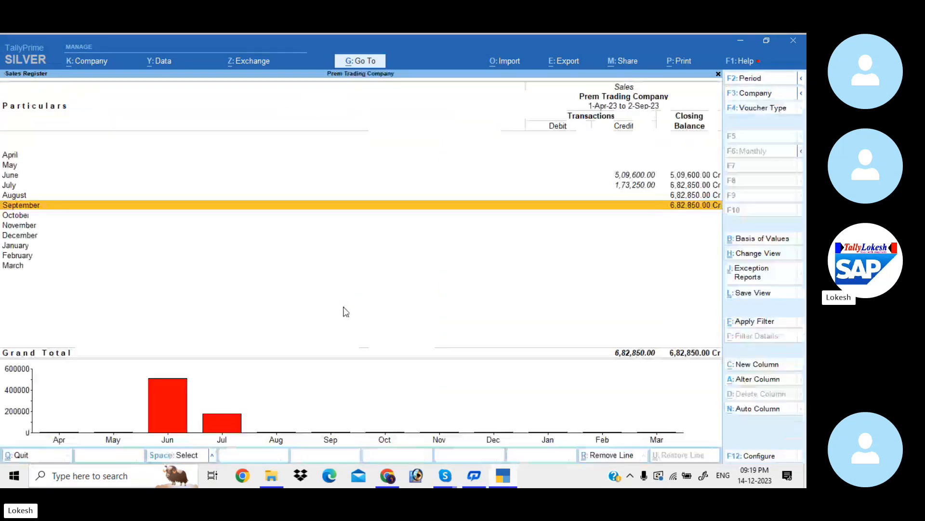
{"action": "key", "text": "Up"}
{"action": "key", "text": "Up"}
{"action": "key", "text": "Up"}
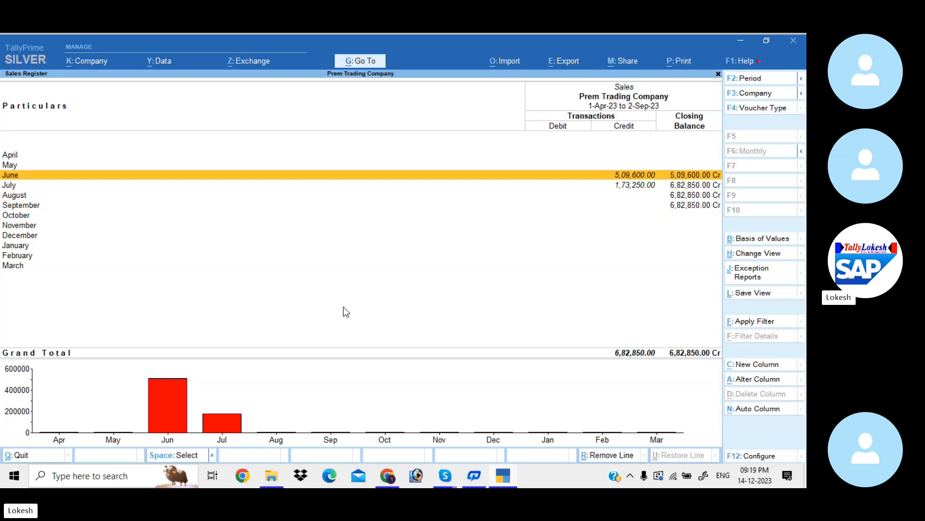
{"action": "key", "text": "Down"}
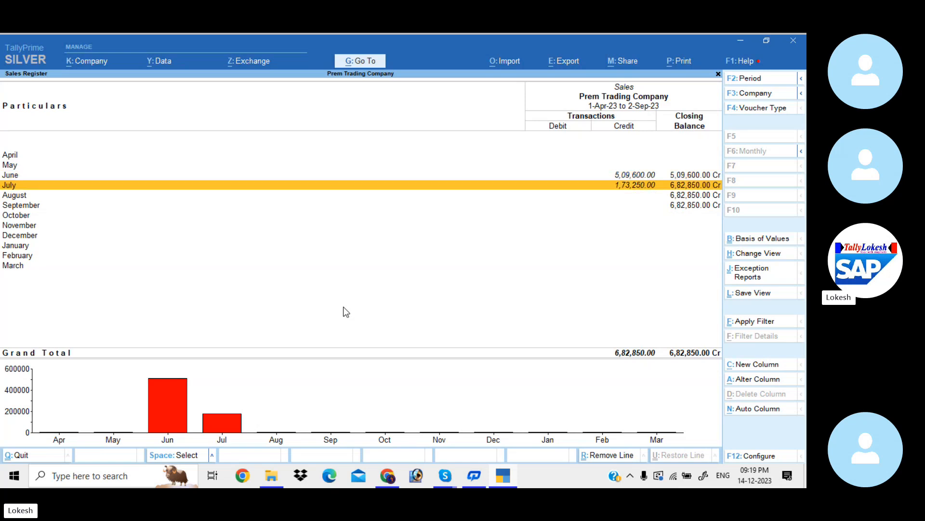
- Leave the Sales Register and open the May vouchers in the Purchase Register
{"action": "key", "text": "Escape"}
{"action": "key", "text": "Down"}
{"action": "key", "text": "Return"}
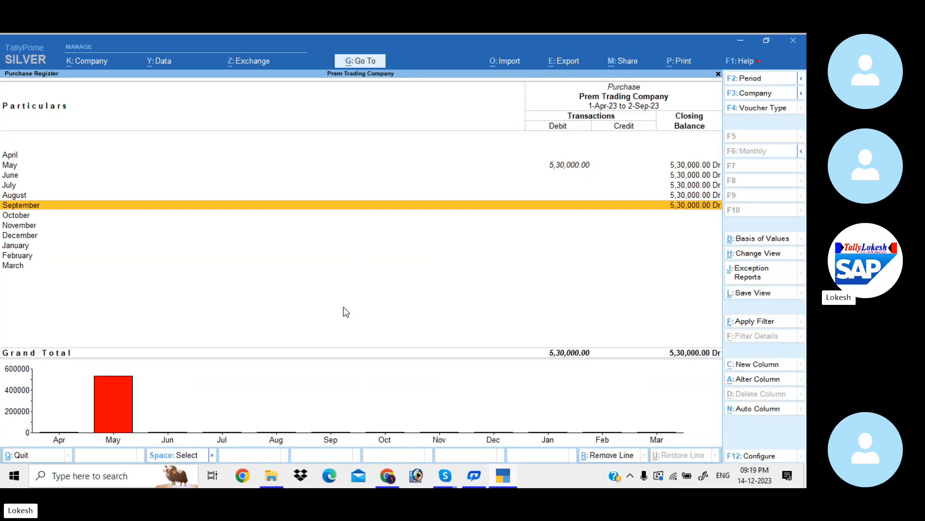
{"action": "key", "text": "Up"}
{"action": "key", "text": "Up"}
{"action": "key", "text": "Up"}
{"action": "key", "text": "Up"}
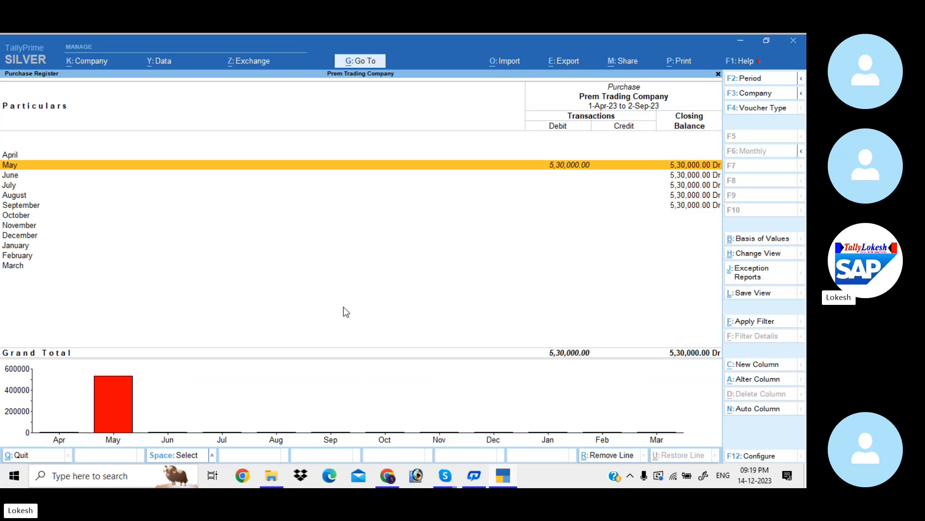
{"action": "key", "text": "Return"}
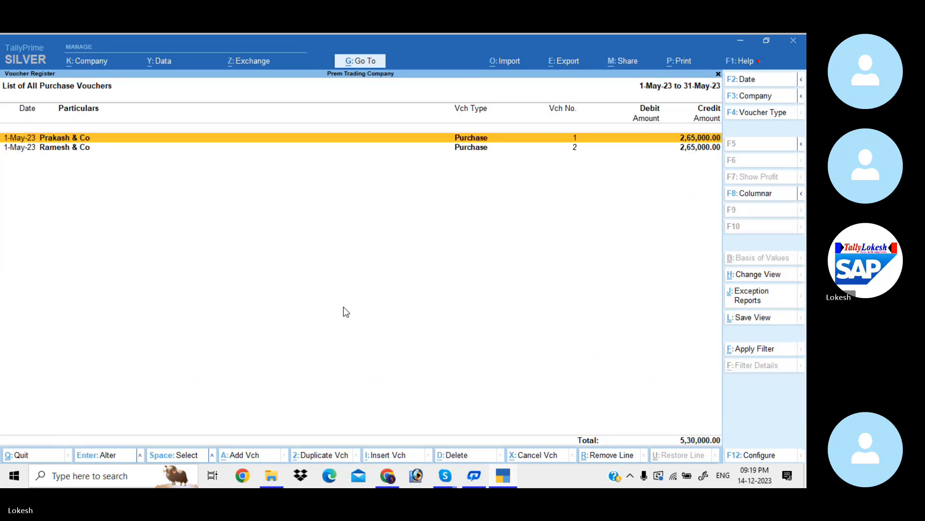
- Close the Purchase Register and return through the report lists to the Gateway of Tally
{"action": "key", "text": "Escape"}
{"action": "key", "text": "Escape"}
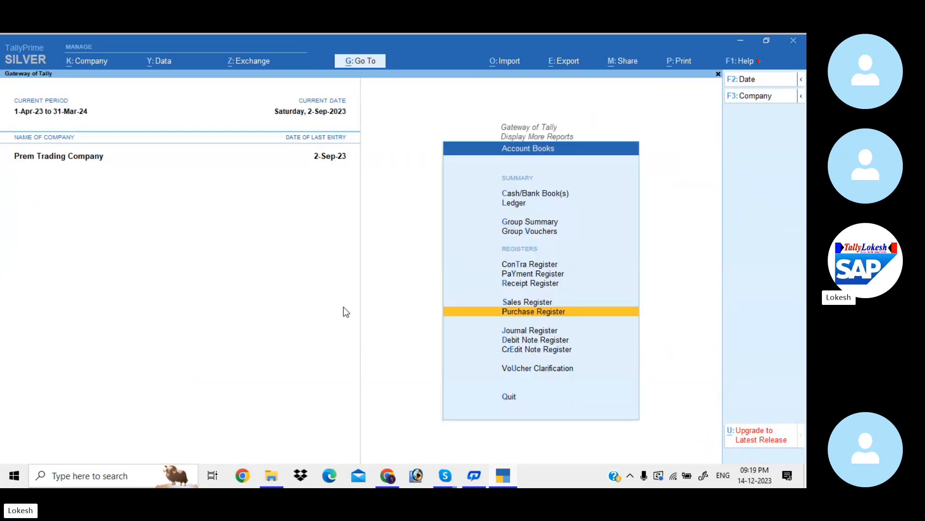
{"action": "key", "text": "Escape"}
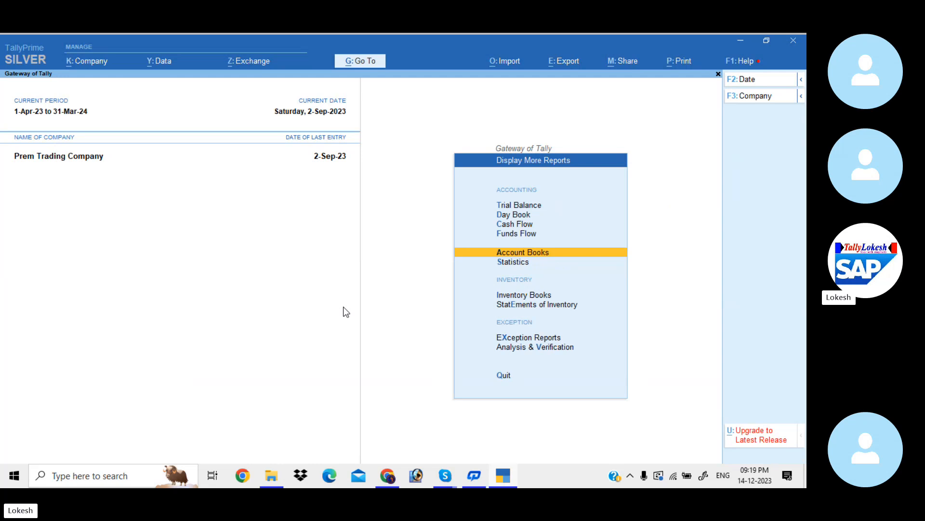
{"action": "key", "text": "Escape"}
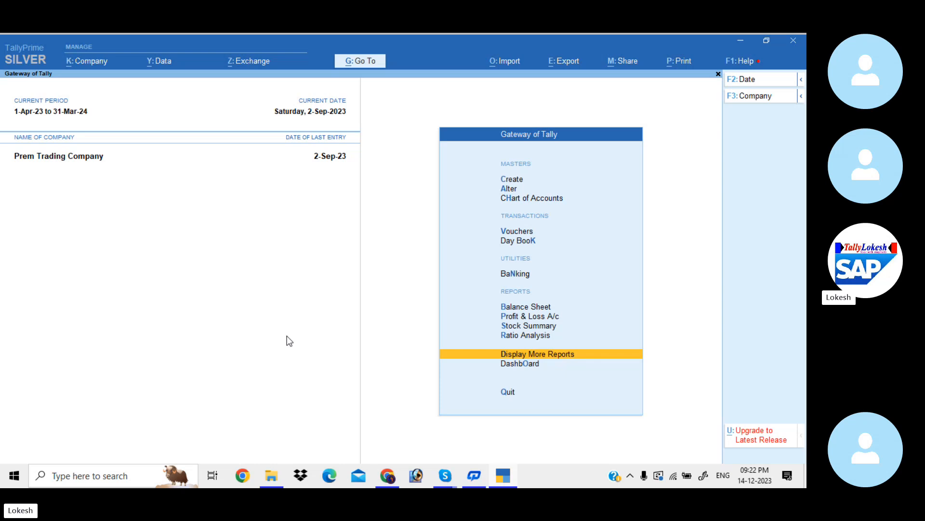
- Switch to the Skype group call window
{"action": "left_click", "coordinate": [447, 476]}
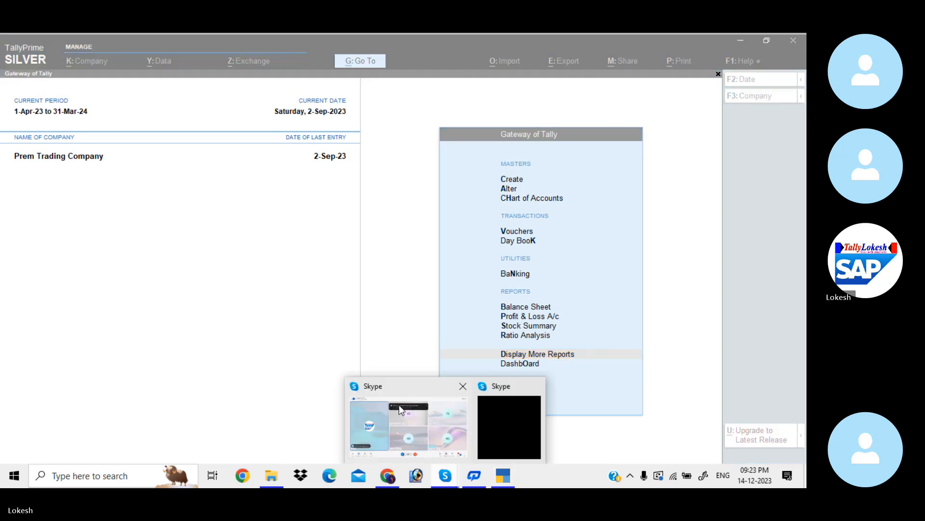
{"action": "left_click", "coordinate": [400, 410]}
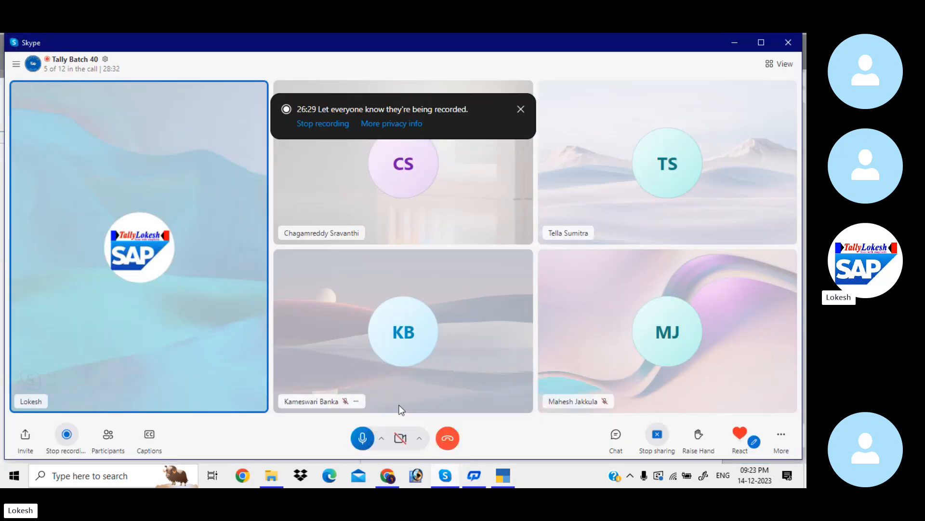